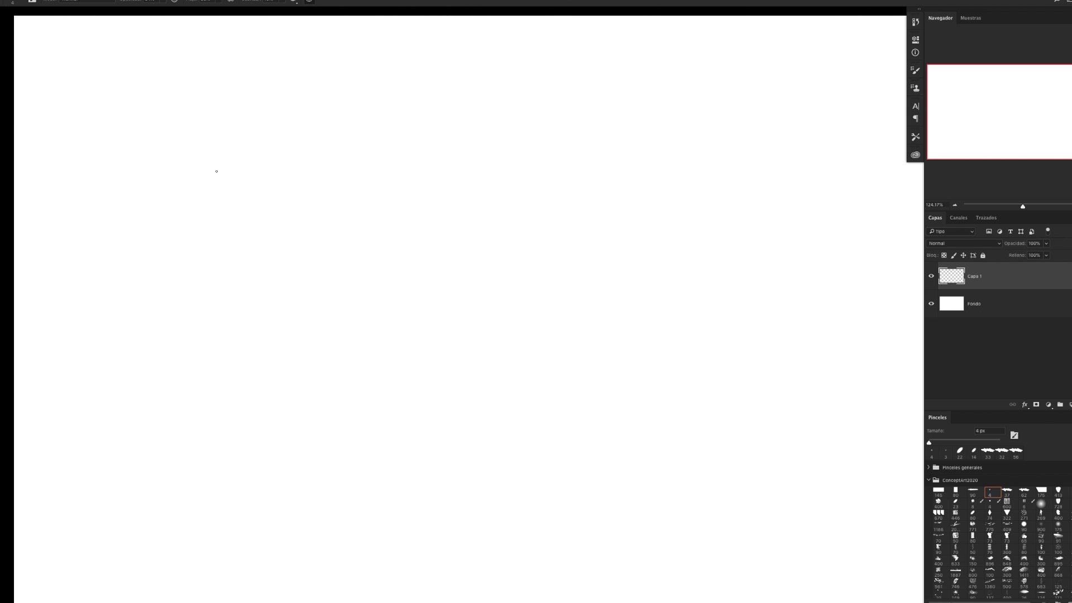
Sketch the first bald head with a 4 px brush: round cranium, jaw, chin and both ears
mouse_move(176, 167)
left_mouse_down()
mouse_move(244, 118)
mouse_move(199, 208)
left_mouse_up()
mouse_move(175, 170)
left_mouse_down()
mouse_move(191, 232)
mouse_move(256, 251)
left_mouse_up()
left_click_drag(269, 190, 267, 236)
mouse_move(181, 233)
left_mouse_down()
mouse_move(208, 292)
mouse_move(233, 290)
mouse_move(262, 257)
left_mouse_up()
left_click_drag(269, 190, 273, 213)
left_click_drag(175, 184, 179, 208)
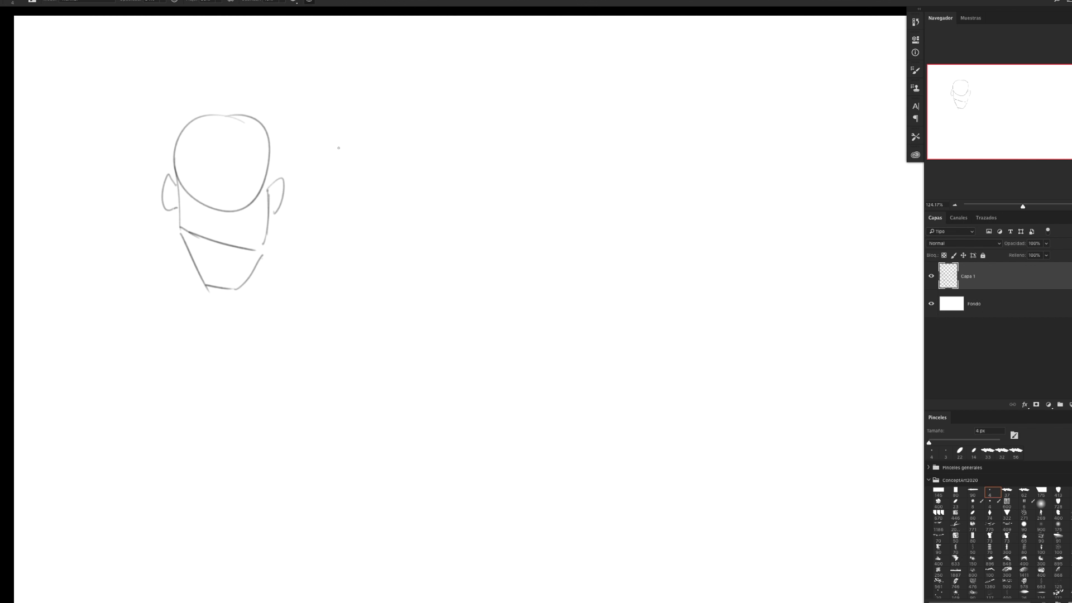
Draw a second head to the right with cranium circle, jaw, chin and long neck
left_click_drag(358, 119, 348, 180)
left_click_drag(361, 115, 333, 213)
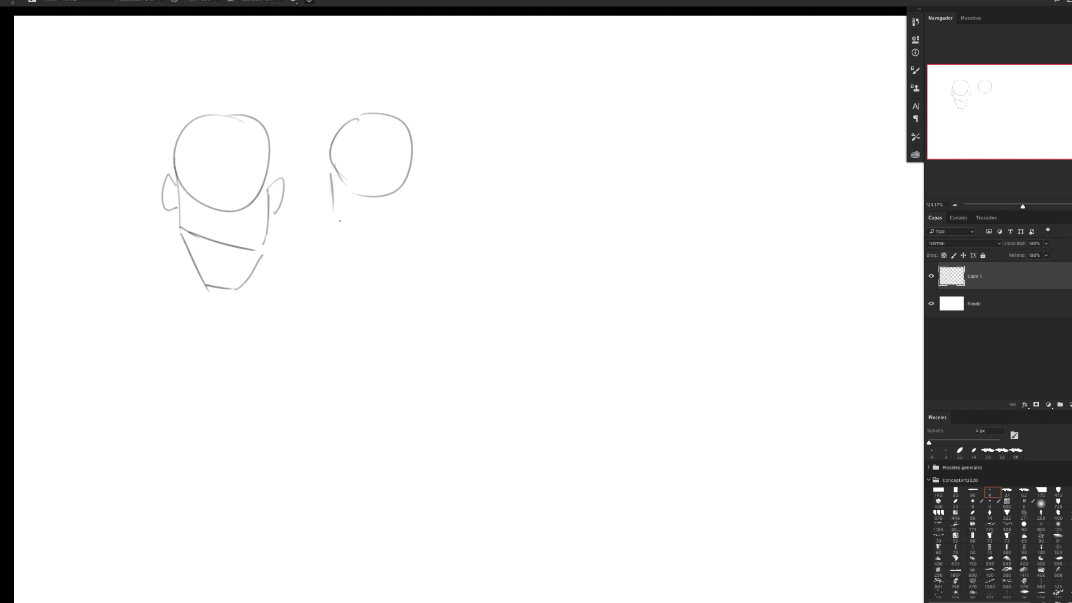
left_click_drag(411, 170, 398, 234)
mouse_move(334, 213)
left_mouse_down()
mouse_move(351, 253)
mouse_move(389, 263)
left_mouse_up()
left_click_drag(391, 262, 397, 239)
left_click_drag(337, 220, 347, 282)
left_click_drag(407, 225, 398, 287)
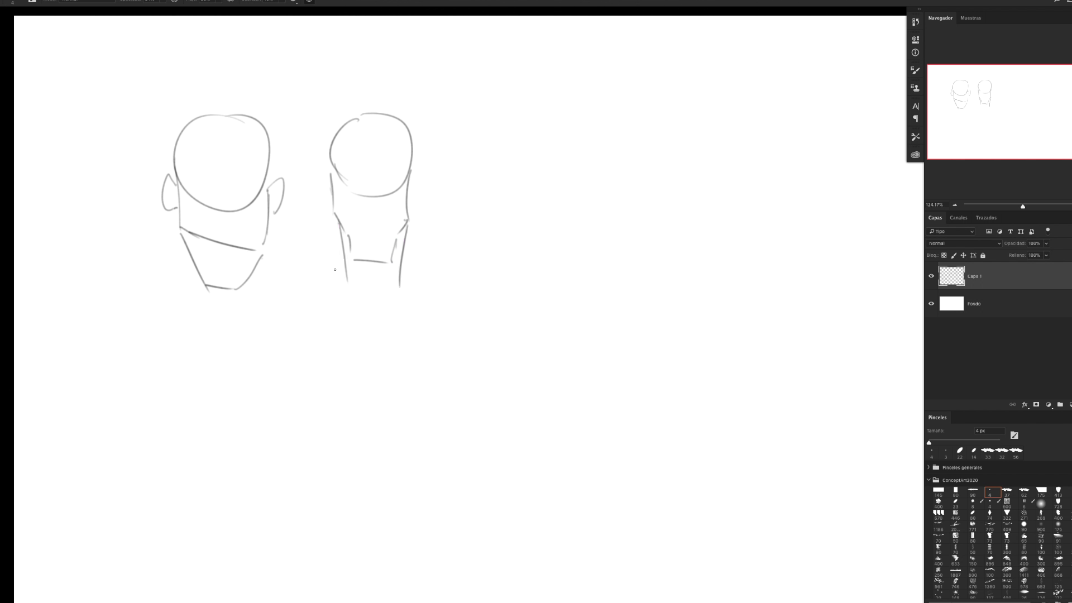
left_click_drag(342, 250, 331, 289)
left_click_drag(406, 255, 410, 295)
Add a centre line, shoulders and collarbones to the second head
left_click_drag(365, 112, 373, 256)
left_click_drag(342, 288, 356, 306)
left_click_drag(373, 313, 400, 298)
left_click_drag(336, 279, 308, 304)
left_click_drag(412, 291, 437, 313)
Give the first head neck lines, shoulder lines and a short line across the face
left_click_drag(180, 224, 186, 292)
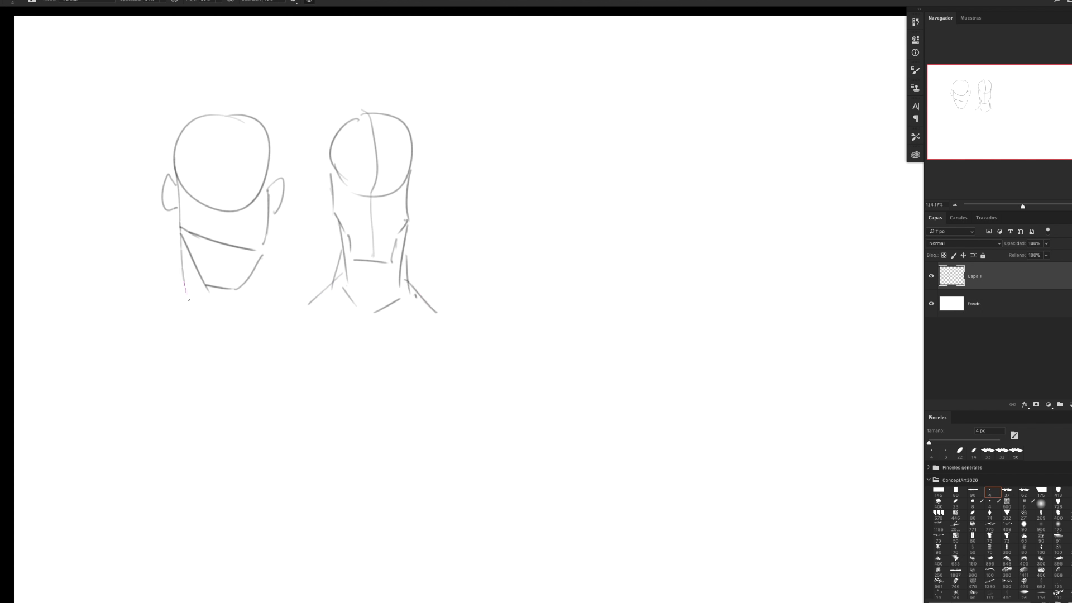
left_click_drag(264, 254, 254, 302)
left_click_drag(182, 284, 150, 317)
left_click_drag(256, 282, 278, 328)
left_click_drag(184, 288, 188, 305)
left_click_drag(221, 254, 227, 255)
Sketch a third head with cranium, jaw, chin, neck sides and shoulder lines
left_click_drag(528, 128, 561, 153)
left_click_drag(494, 126, 565, 159)
left_click_drag(485, 164, 484, 216)
left_click_drag(557, 172, 545, 229)
mouse_move(483, 217)
left_mouse_down()
mouse_move(502, 255)
mouse_move(539, 239)
mouse_move(521, 256)
left_mouse_up()
left_click_drag(483, 208, 475, 272)
left_click_drag(548, 223, 541, 275)
left_click_drag(475, 244, 451, 278)
left_click_drag(547, 253, 556, 301)
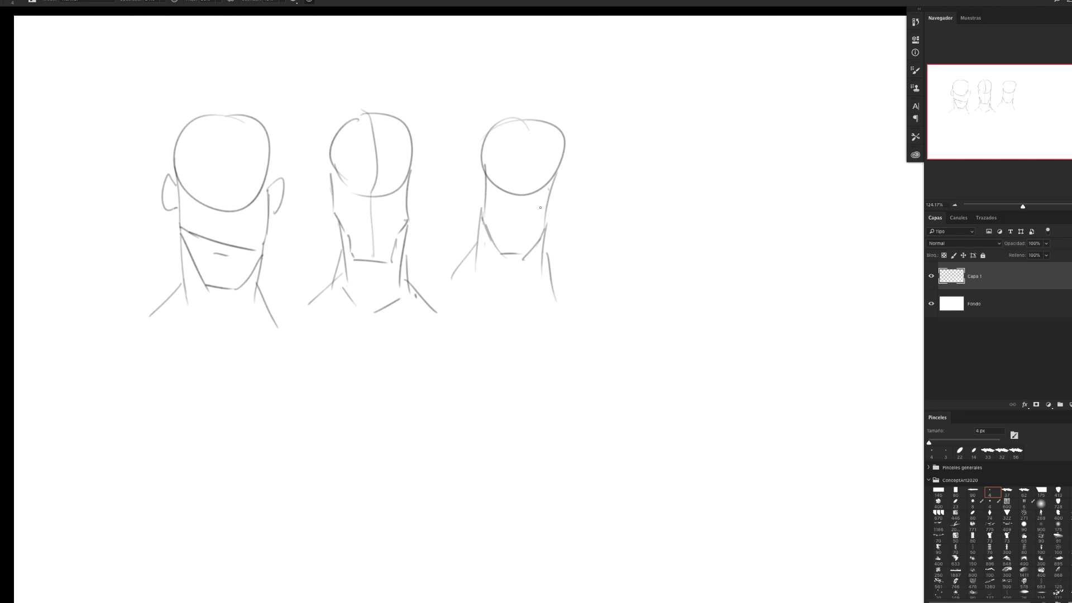
key("ctrl+t")
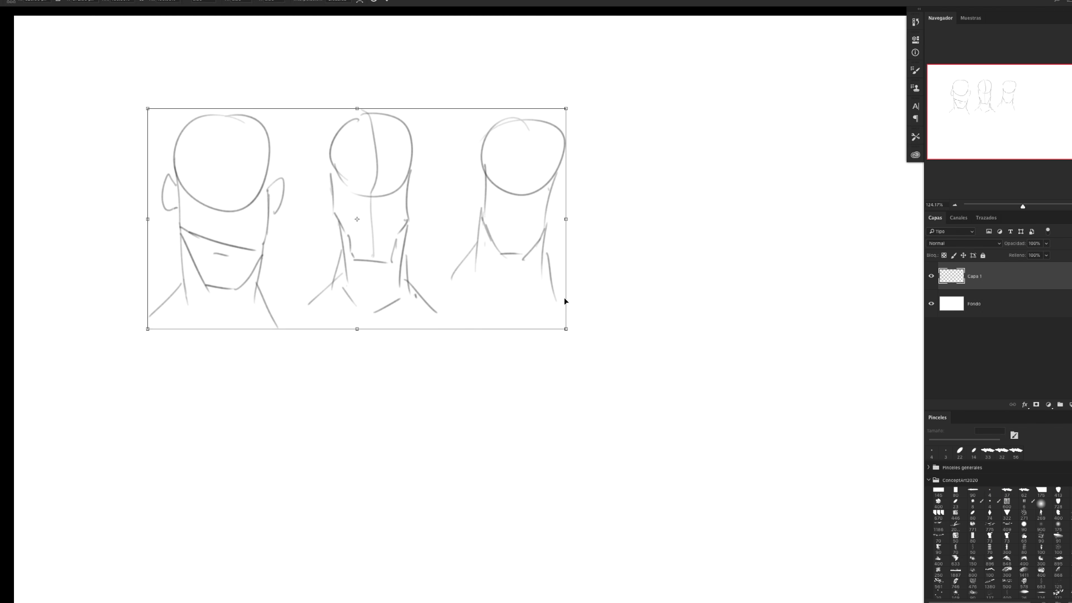
Scale the three head sketches down and move them to the top-left
left_click_drag(565, 330, 479, 275)
left_click_drag(449, 238, 359, 172)
key("Return")
Brush three looping spring exercises stacked down the right side
mouse_move(539, 135)
left_mouse_down()
mouse_move(575, 122)
mouse_move(640, 137)
left_mouse_up()
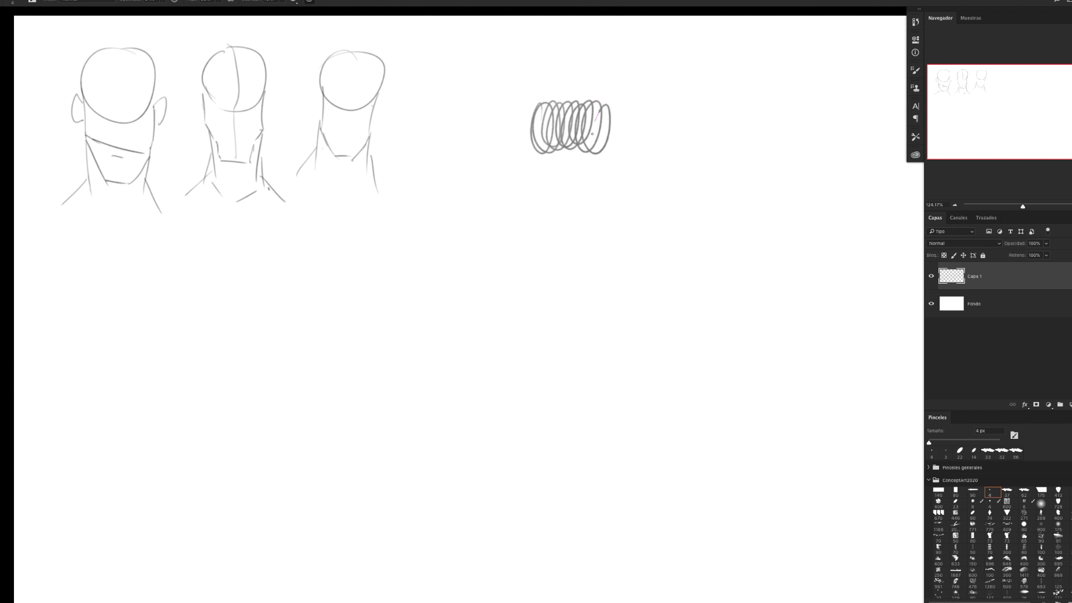
left_click_drag(655, 104, 593, 102)
left_click_drag(583, 155, 651, 150)
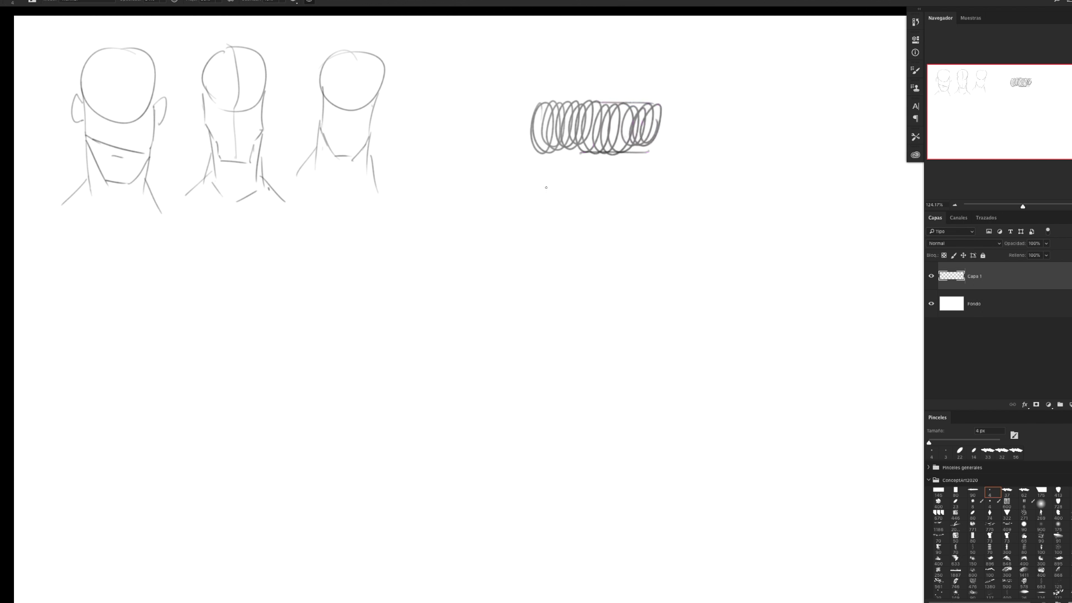
mouse_move(533, 194)
left_mouse_down()
mouse_move(608, 202)
mouse_move(645, 184)
mouse_move(564, 174)
left_mouse_up()
mouse_move(548, 221)
left_mouse_down()
mouse_move(626, 217)
mouse_move(651, 204)
mouse_move(647, 218)
left_mouse_up()
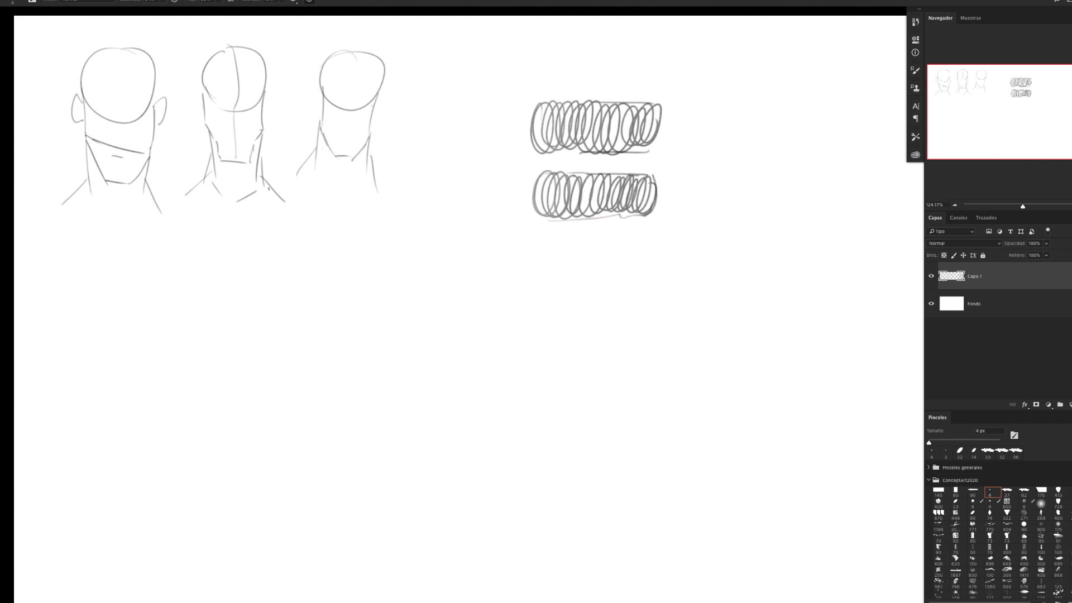
mouse_move(557, 255)
left_mouse_down()
mouse_move(538, 262)
mouse_move(552, 280)
mouse_move(582, 252)
mouse_move(631, 258)
mouse_move(652, 274)
mouse_move(656, 262)
left_mouse_up()
left_click_drag(650, 250, 544, 245)
mouse_move(543, 288)
left_mouse_down()
mouse_move(650, 290)
mouse_move(655, 249)
left_mouse_up()
Add a fourth and fifth spring loop below the first three
mouse_move(558, 313)
left_mouse_down()
mouse_move(545, 350)
mouse_move(558, 312)
mouse_move(570, 335)
mouse_move(652, 334)
mouse_move(578, 314)
left_mouse_up()
left_click_drag(644, 358, 542, 356)
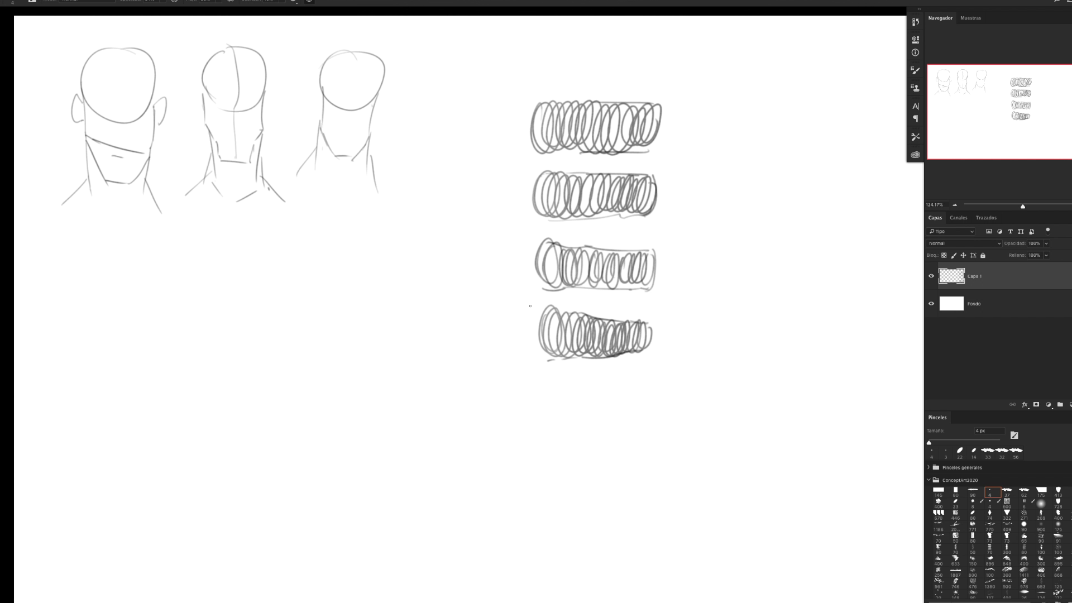
mouse_move(543, 383)
left_mouse_down()
mouse_move(570, 389)
mouse_move(590, 416)
mouse_move(604, 392)
mouse_move(614, 413)
mouse_move(641, 398)
mouse_move(648, 413)
mouse_move(647, 388)
mouse_move(552, 385)
left_mouse_up()
mouse_move(545, 427)
left_mouse_down()
mouse_move(651, 423)
mouse_move(634, 426)
left_mouse_up()
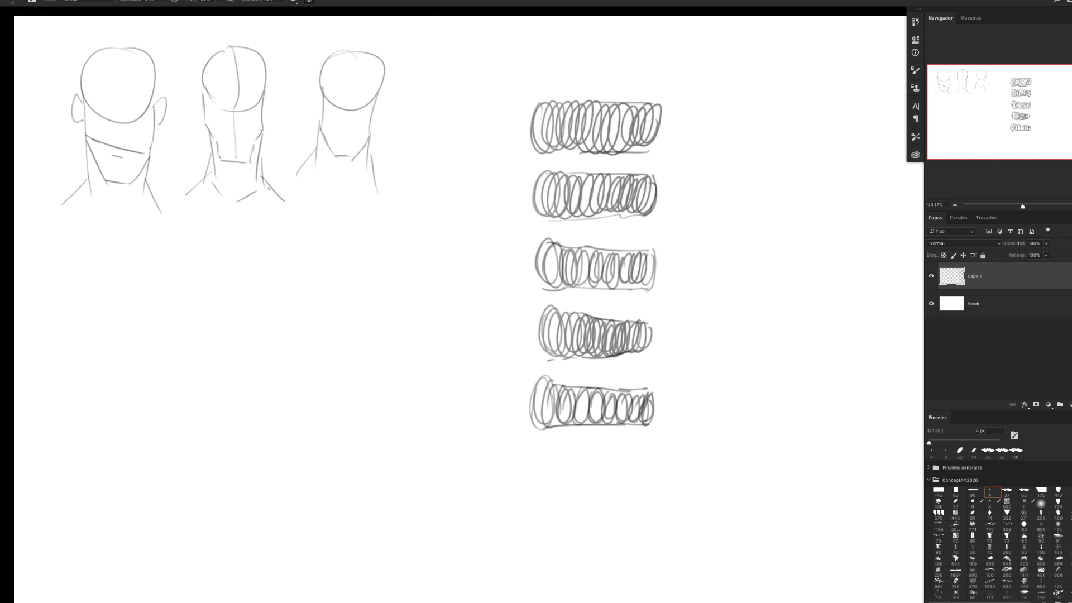
mouse_move(546, 382)
left_mouse_down()
mouse_move(530, 430)
mouse_move(643, 428)
left_mouse_up()
Write the 5 MIN note, add a sixth spring, and marquee-select the spring column
mouse_move(694, 264)
left_mouse_down()
mouse_move(678, 281)
mouse_move(721, 283)
left_mouse_up()
mouse_move(726, 270)
left_mouse_down()
mouse_move(725, 285)
mouse_move(737, 267)
left_mouse_up()
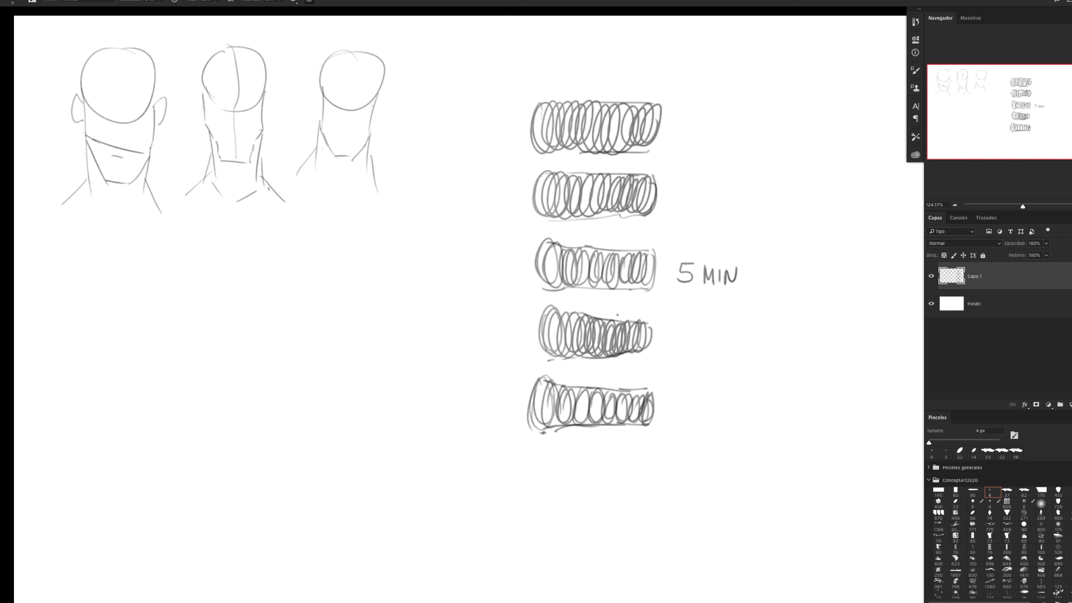
left_click_drag(540, 451, 657, 464)
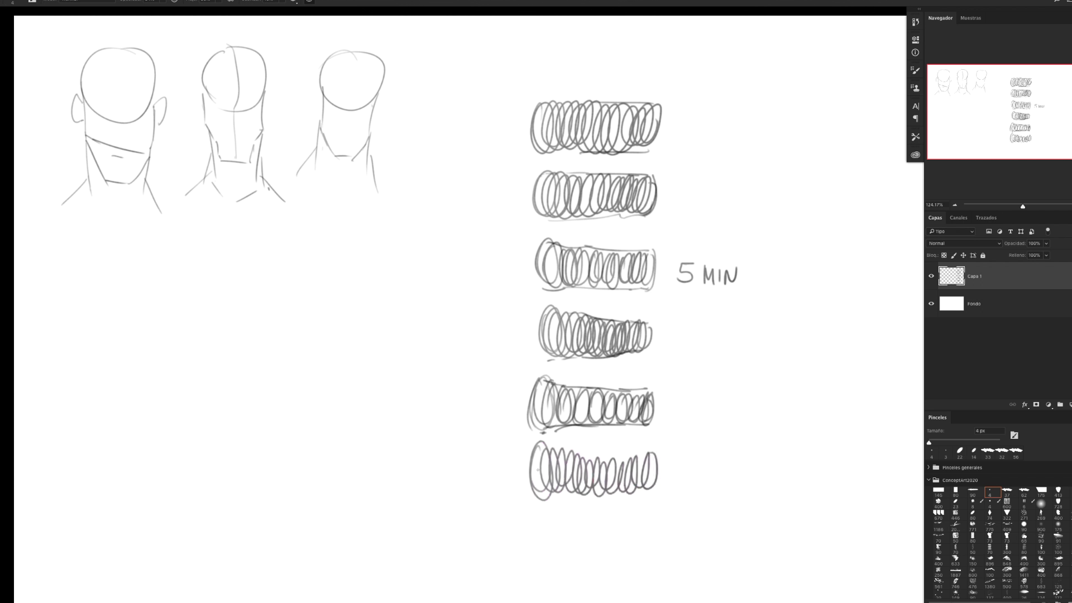
key("m")
mouse_move(464, 60)
left_mouse_down()
mouse_move(698, 471)
mouse_move(764, 532)
left_mouse_up()
Delete the selected springs, then select all and delete the heads to blank Capa 1
key("Delete")
key("ctrl+d")
key("b")
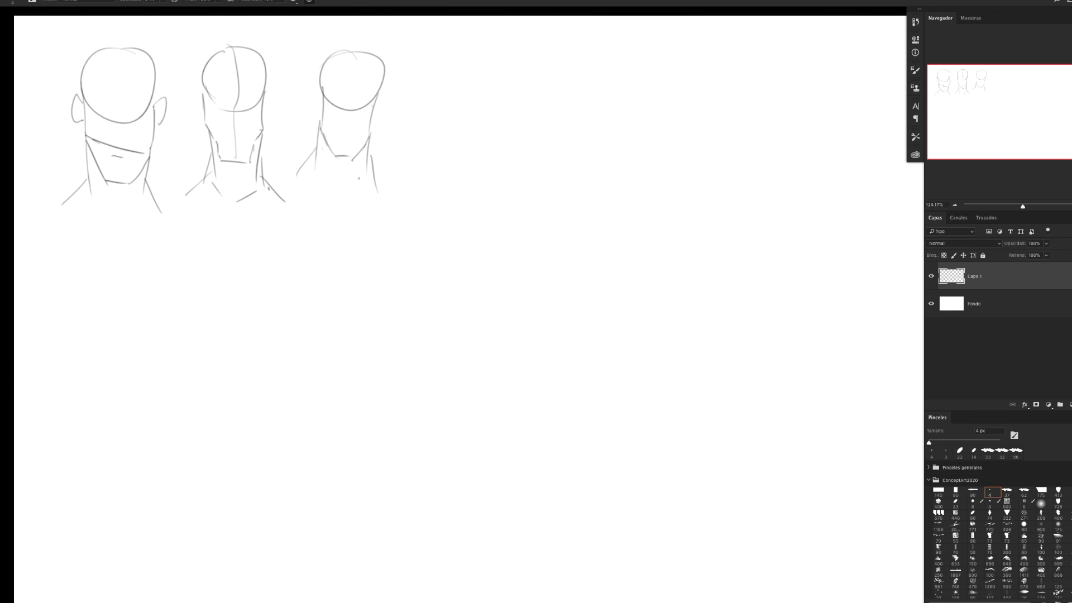
key("ctrl+a")
key("Delete")
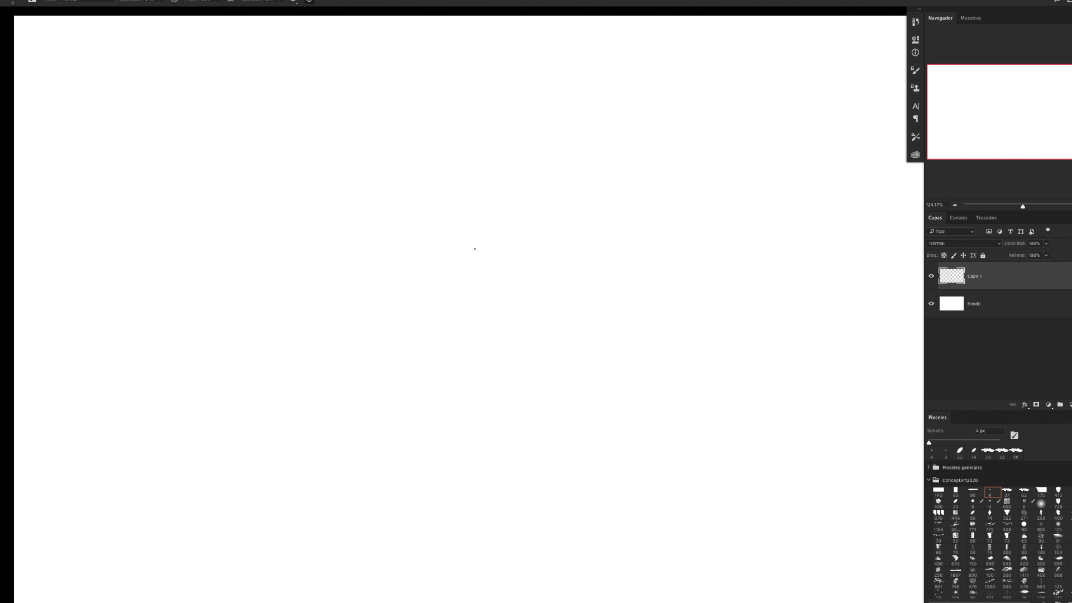
Draw a narrow oval head with neck and shoulder lines near the centre
left_click_drag(475, 175, 464, 196)
mouse_move(480, 157)
left_mouse_down()
mouse_move(513, 185)
mouse_move(469, 156)
left_mouse_up()
key("ctrl+z")
left_click_drag(448, 230, 452, 298)
mouse_move(505, 233)
left_mouse_down()
mouse_move(497, 305)
mouse_move(431, 316)
left_mouse_up()
left_click_drag(500, 283, 518, 331)
left_click_drag(436, 307, 408, 322)
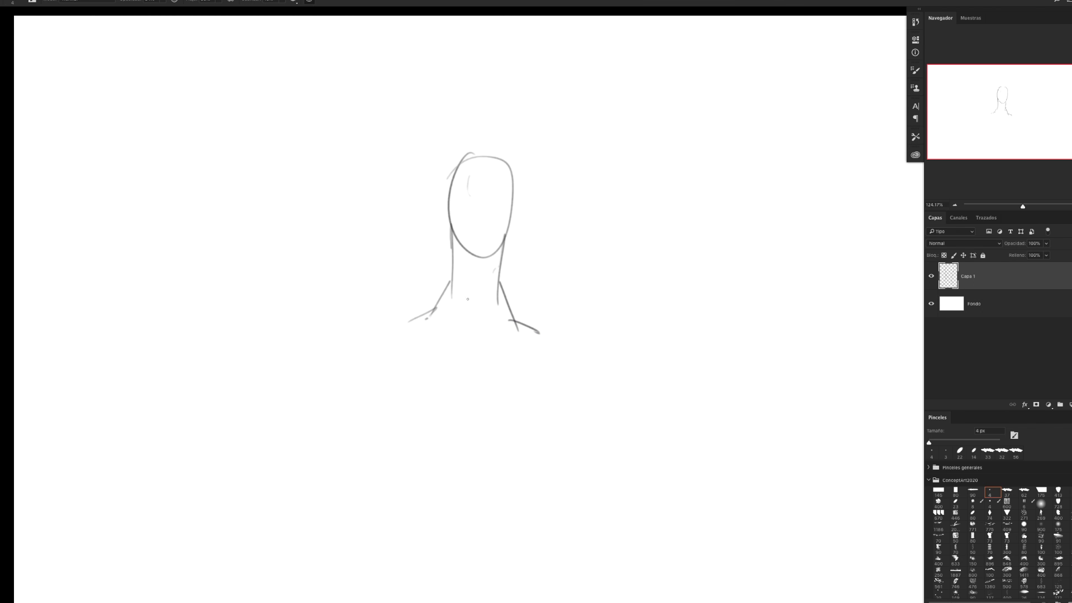
Move the head sketch up-left and add brow and lower-face guidelines
key("ctrl+t")
mouse_move(495, 287)
left_mouse_down()
mouse_move(351, 255)
mouse_move(191, 269)
left_mouse_up()
key("Return")
key("b")
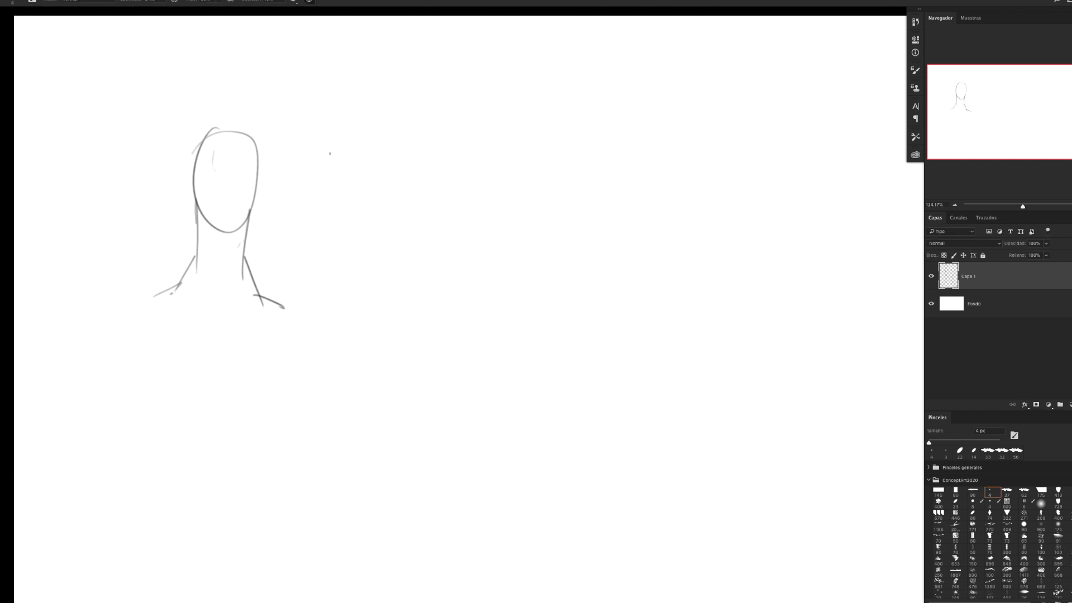
left_click_drag(194, 171, 258, 169)
left_click_drag(202, 205, 250, 203)
Sketch a second oval head beside it with neck, shoulders and face lines
mouse_move(351, 135)
left_mouse_down()
mouse_move(397, 144)
mouse_move(364, 130)
left_mouse_up()
left_click_drag(337, 204, 336, 270)
left_click_drag(385, 202, 376, 274)
left_click_drag(337, 245, 319, 284)
left_click_drag(382, 252, 393, 294)
left_click_drag(318, 288, 325, 298)
left_click_drag(345, 187, 376, 186)
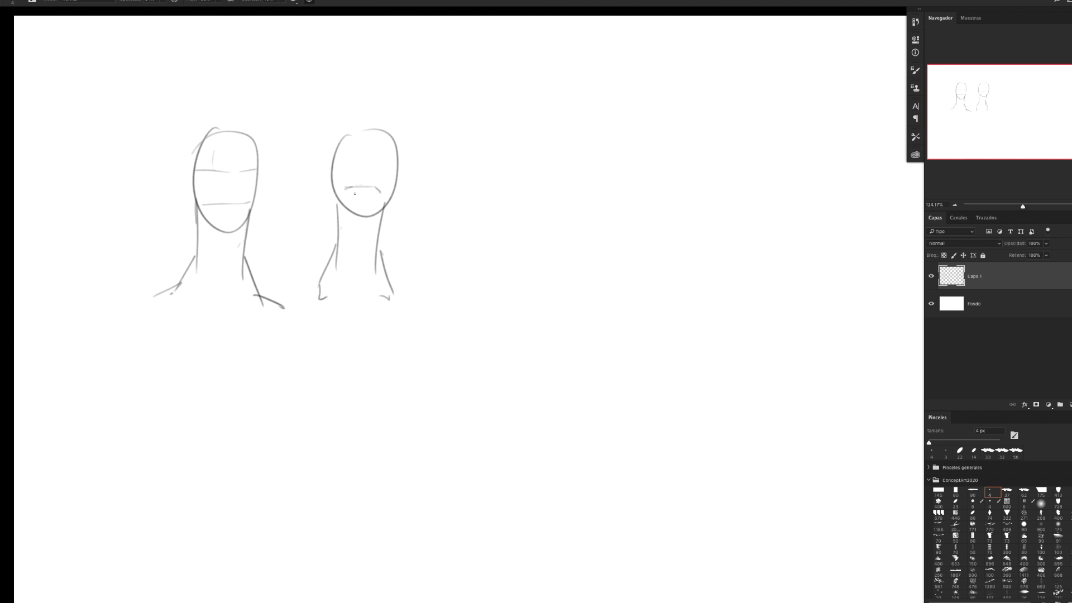
left_click_drag(354, 127, 388, 128)
Draw a third oval head with a boxy jaw and V-shaped chin
mouse_move(566, 158)
left_mouse_down()
mouse_move(575, 130)
mouse_move(592, 226)
left_mouse_up()
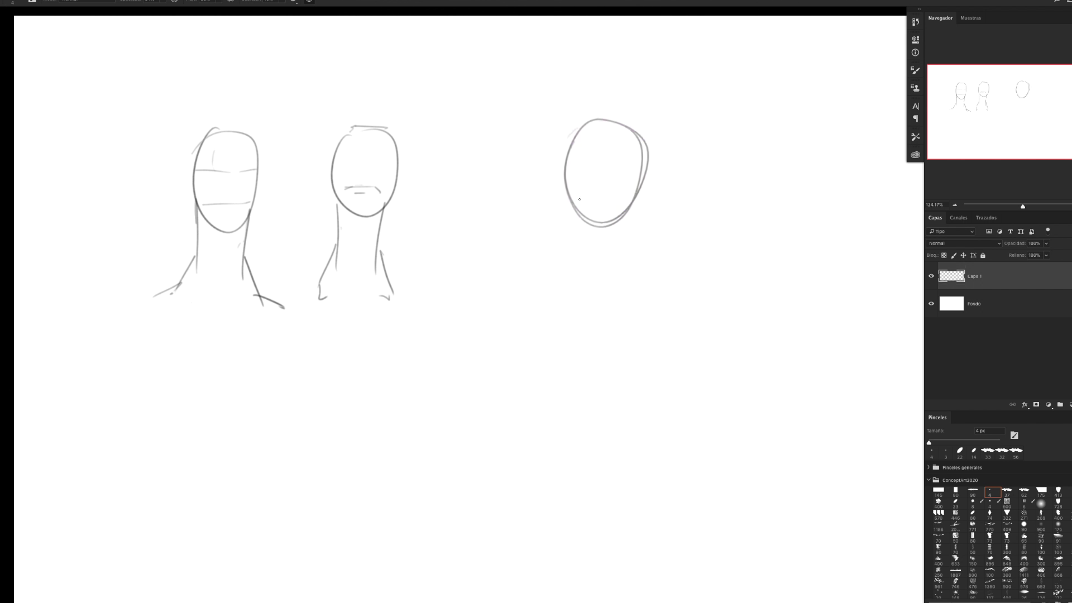
mouse_move(559, 186)
left_mouse_down()
mouse_move(636, 193)
mouse_move(632, 261)
left_mouse_up()
left_click_drag(563, 193, 562, 240)
mouse_move(566, 250)
left_mouse_down()
mouse_move(627, 251)
mouse_move(592, 282)
left_mouse_up()
left_click_drag(597, 283, 631, 262)
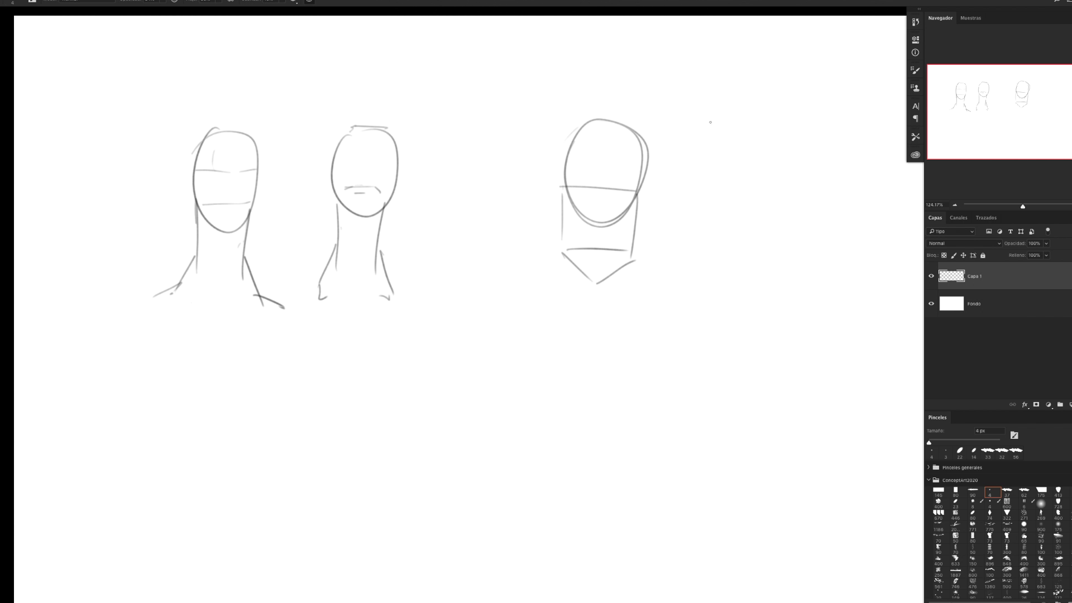
Add an oval head at far right with neck, and another between existing heads
mouse_move(709, 110)
left_mouse_down()
mouse_move(697, 126)
mouse_move(719, 173)
mouse_move(696, 203)
left_mouse_up()
left_click_drag(745, 147, 739, 222)
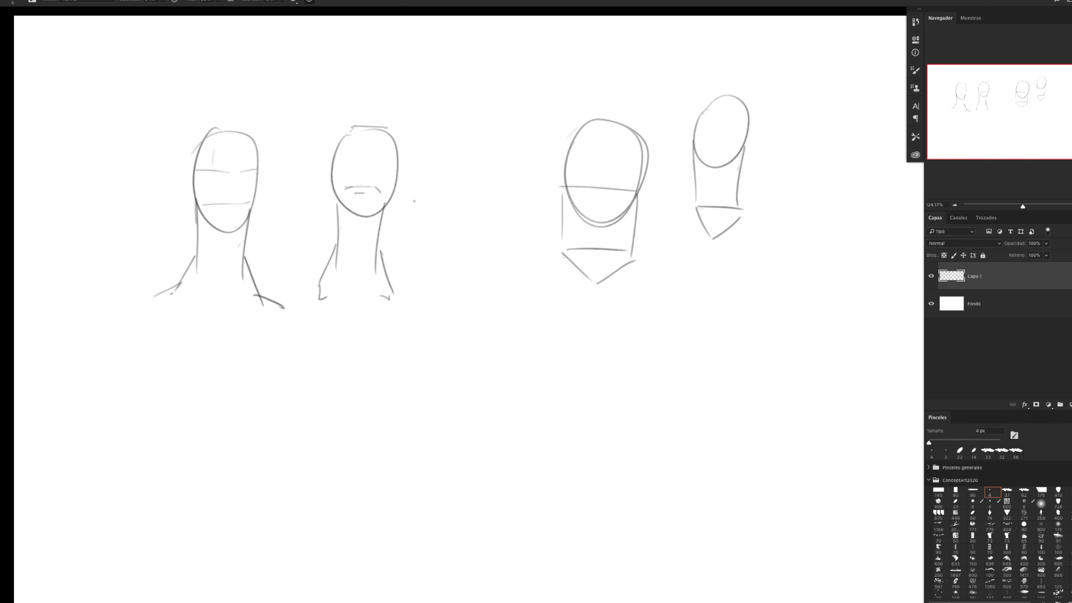
left_click_drag(555, 276, 508, 276)
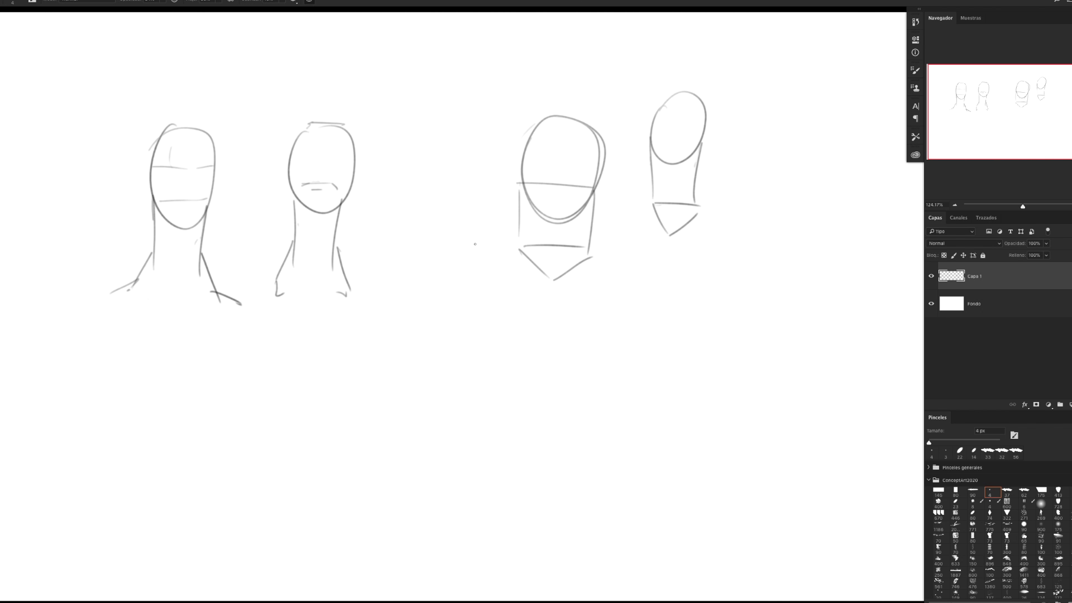
mouse_move(426, 181)
left_mouse_down()
mouse_move(477, 227)
mouse_move(416, 190)
mouse_move(417, 283)
left_mouse_up()
mouse_move(476, 223)
left_mouse_down()
mouse_move(467, 289)
mouse_move(441, 315)
mouse_move(467, 289)
mouse_move(535, 326)
mouse_move(491, 369)
left_mouse_up()
Sketch two lower-row heads with pointed jaws and vertical centre lines
left_click_drag(536, 330, 529, 383)
mouse_move(485, 376)
left_mouse_down()
mouse_move(509, 420)
mouse_move(531, 382)
left_mouse_up()
left_click_drag(517, 306, 509, 407)
mouse_move(613, 292)
left_mouse_down()
mouse_move(618, 350)
mouse_move(596, 295)
mouse_move(591, 367)
mouse_move(645, 375)
left_mouse_up()
mouse_move(647, 321)
left_mouse_down()
mouse_move(644, 380)
mouse_move(604, 407)
mouse_move(644, 378)
left_mouse_up()
left_click_drag(617, 295, 612, 414)
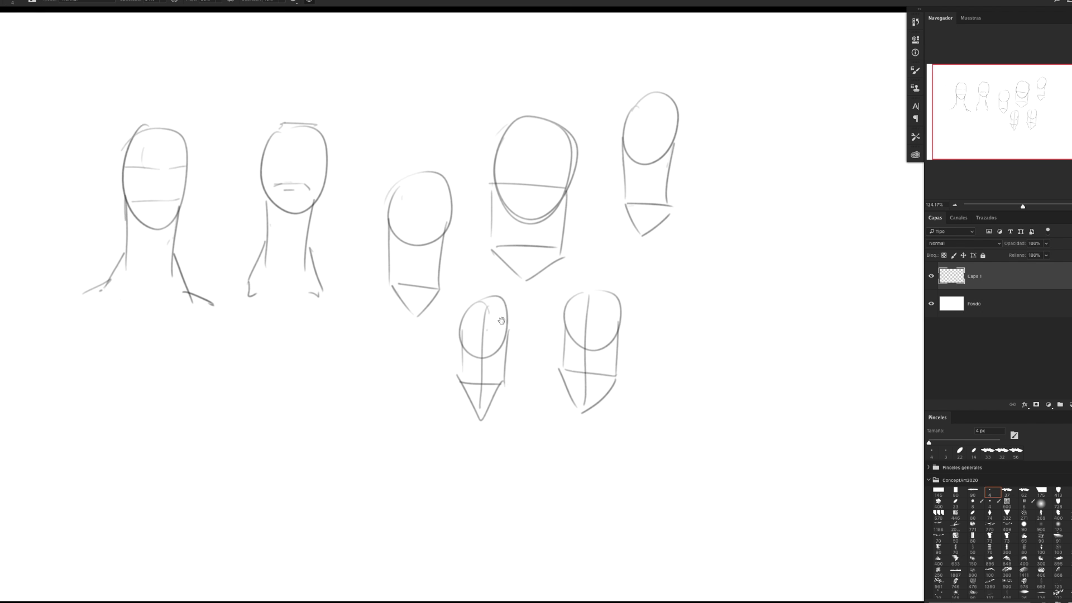
left_click_drag(554, 314, 413, 312)
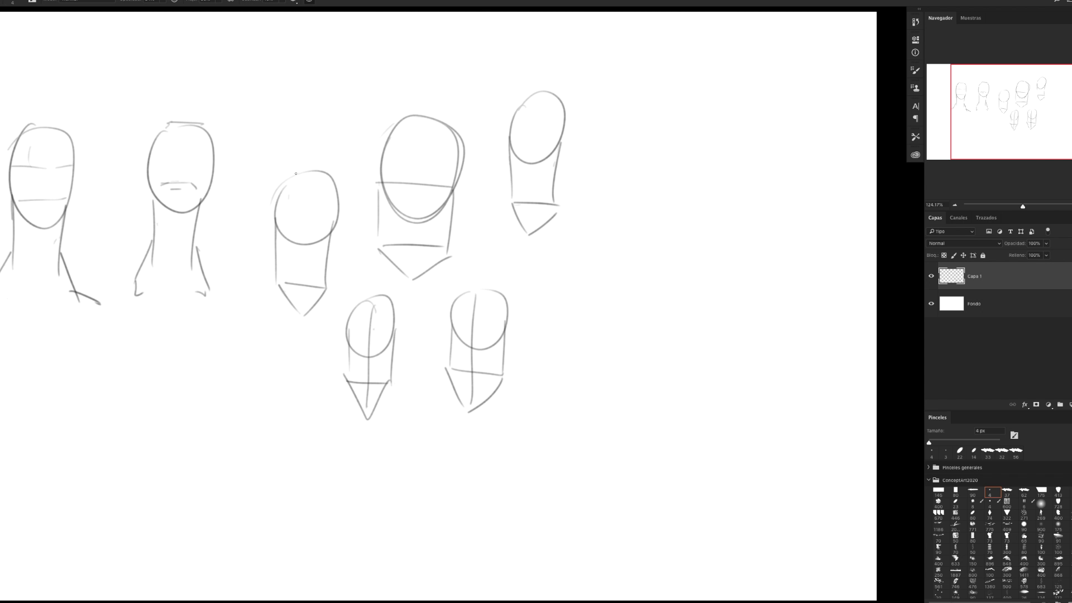
Draw a curved rotation arrow around a head
left_click_drag(259, 195, 306, 161)
left_click_drag(335, 234, 341, 270)
left_click_drag(277, 308, 290, 318)
Sketch a large round head at right with a square jaw box beneath
mouse_move(673, 150)
left_mouse_down()
mouse_move(692, 251)
mouse_move(726, 243)
mouse_move(637, 243)
mouse_move(632, 233)
mouse_move(630, 247)
left_mouse_up()
left_click_drag(735, 213, 716, 254)
mouse_move(627, 240)
left_mouse_down()
mouse_move(626, 274)
mouse_move(712, 306)
left_mouse_up()
mouse_move(729, 241)
left_mouse_down()
mouse_move(715, 301)
mouse_move(721, 283)
left_mouse_up()
left_click_drag(626, 300, 632, 352)
mouse_move(631, 351)
left_mouse_down()
mouse_move(690, 358)
mouse_move(717, 323)
left_mouse_up()
left_click_drag(723, 265, 715, 331)
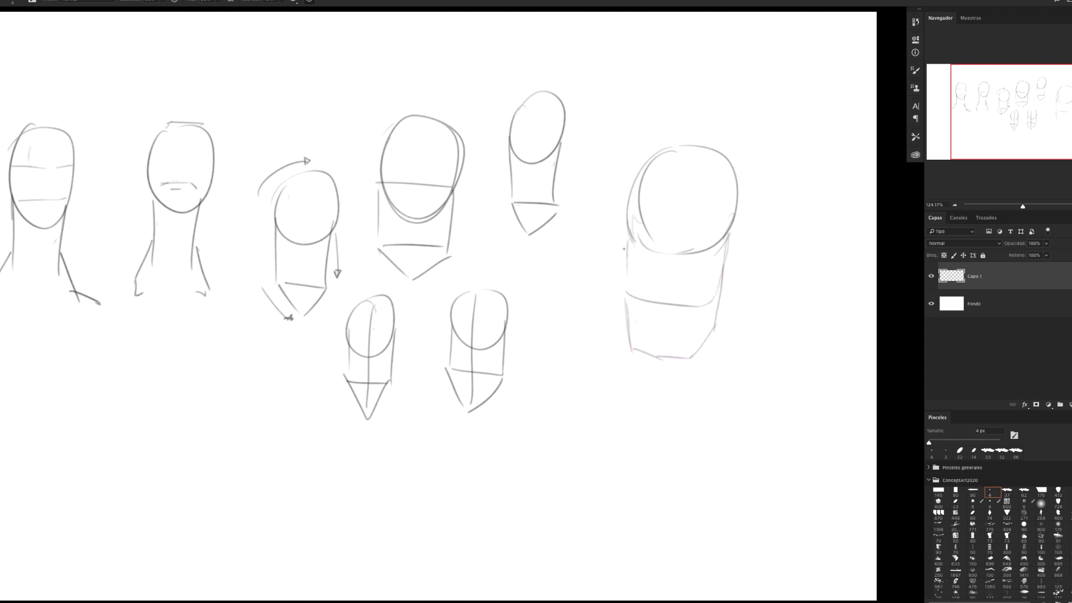
left_click_drag(627, 217, 624, 267)
left_click_drag(739, 225, 724, 274)
left_click_drag(636, 235, 724, 245)
mouse_move(637, 246)
left_mouse_down()
mouse_move(636, 260)
mouse_move(707, 271)
mouse_move(653, 283)
mouse_move(699, 326)
left_mouse_up()
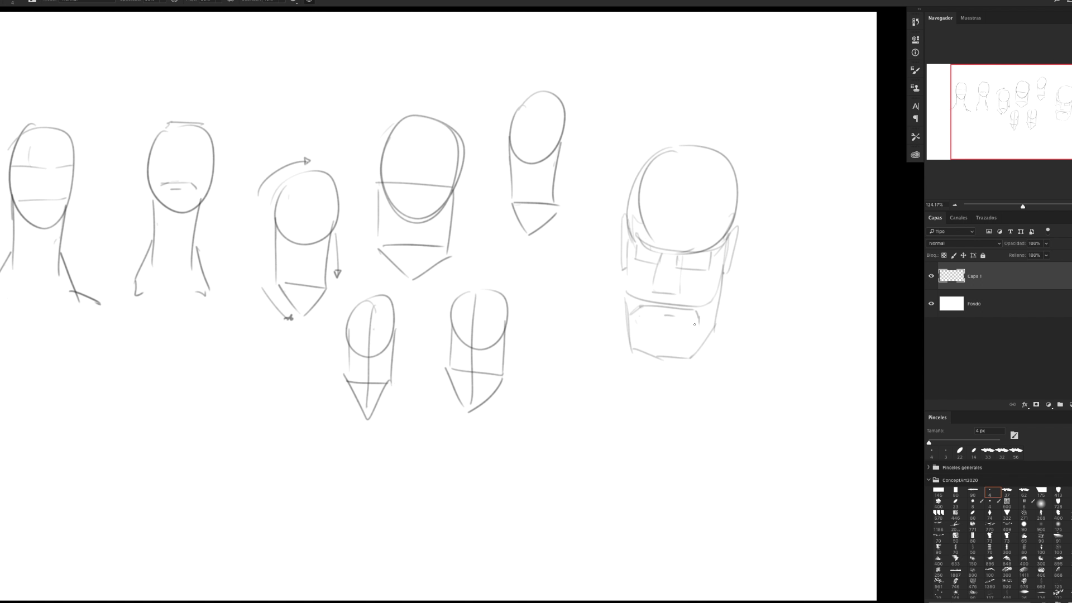
Add jaw lines, neck, shoulders, a top arc and a brow line to the big head
left_click_drag(723, 286, 717, 377)
mouse_move(624, 300)
left_mouse_down()
mouse_move(615, 382)
mouse_move(595, 396)
left_mouse_up()
left_click_drag(724, 363, 739, 413)
left_click_drag(602, 387, 570, 397)
left_click_drag(736, 411, 777, 426)
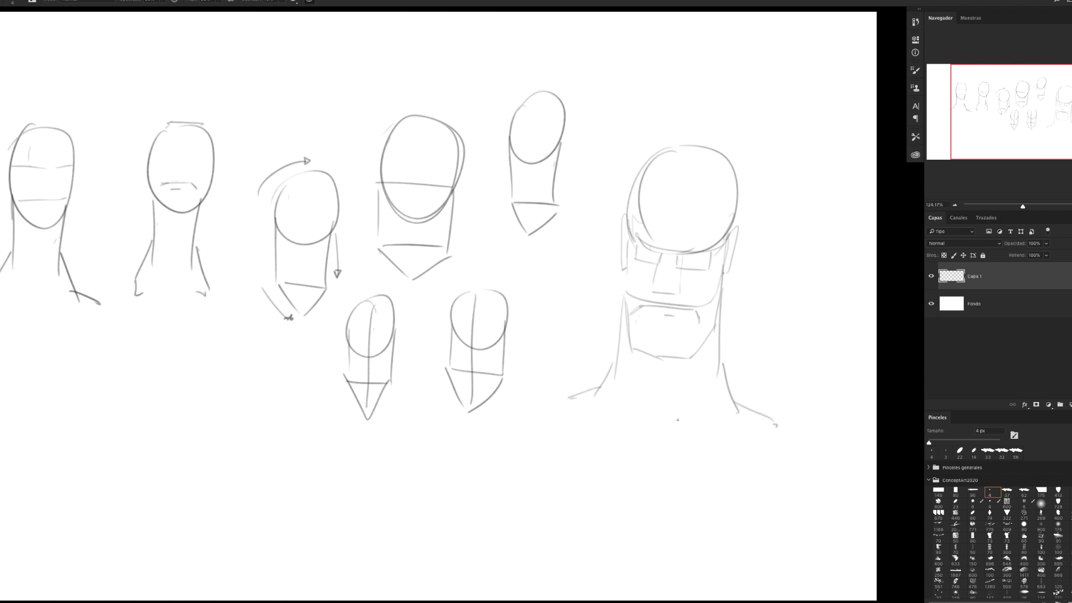
left_click_drag(629, 183, 735, 193)
mouse_move(630, 180)
left_mouse_down()
mouse_move(624, 215)
mouse_move(677, 149)
left_mouse_up()
mouse_move(682, 255)
left_mouse_down()
mouse_move(702, 255)
mouse_move(664, 252)
left_mouse_up()
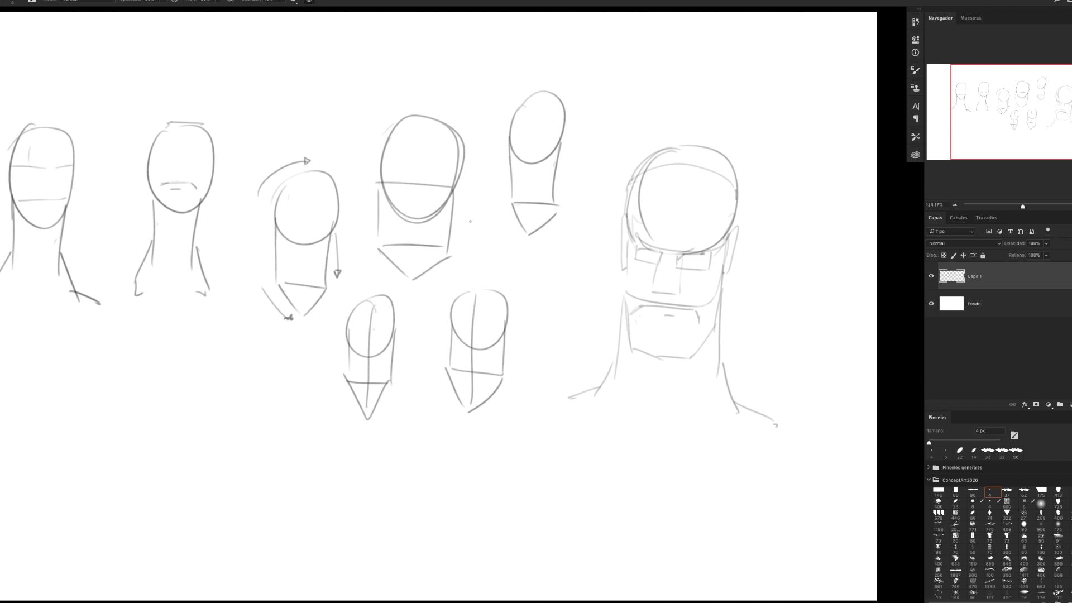
Lasso the middle cluster of heads and delete them
key("l")
left_click_drag(584, 221, 226, 254)
left_click_drag(226, 254, 583, 240)
key("Delete")
key("ctrl+d")
Sketch a new oval head outline with sides and a U-shaped jaw in the gap
key("v")
key("b")
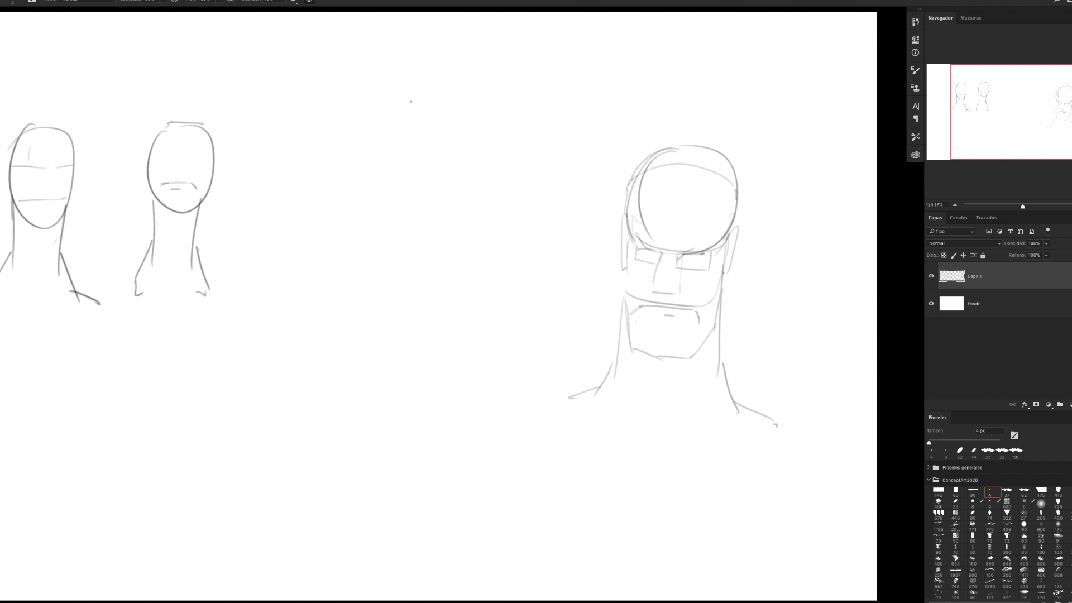
left_click_drag(461, 138, 453, 229)
left_click_drag(469, 137, 478, 234)
mouse_move(433, 200)
left_mouse_down()
mouse_move(435, 248)
mouse_move(496, 268)
left_mouse_up()
left_click_drag(523, 195, 520, 256)
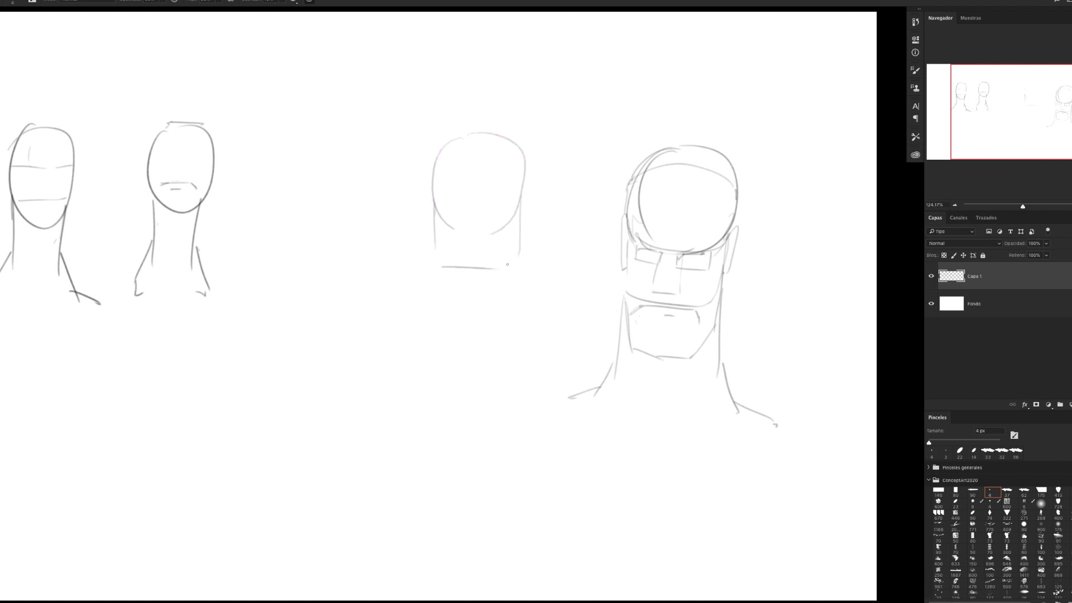
mouse_move(441, 268)
left_mouse_down()
mouse_move(464, 311)
mouse_move(506, 307)
mouse_move(524, 268)
left_mouse_up()
Add a vertical centre line and curved brow, eye and lower-face guides
mouse_move(476, 136)
left_mouse_down()
mouse_move(466, 246)
mouse_move(483, 318)
left_mouse_up()
left_click_drag(473, 144, 494, 117)
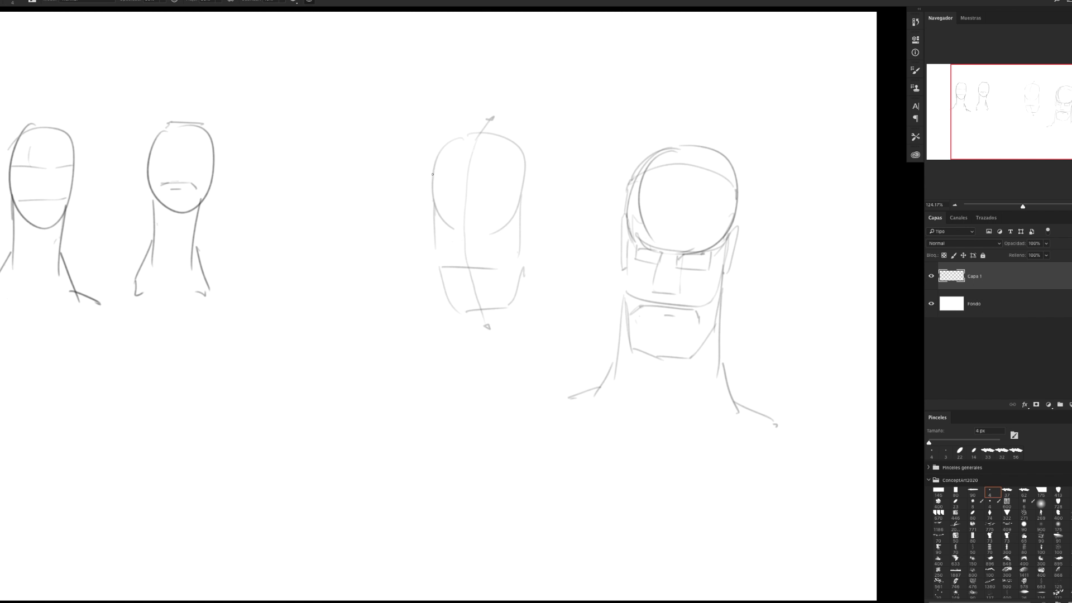
mouse_move(443, 157)
left_mouse_down()
mouse_move(519, 179)
mouse_move(436, 196)
mouse_move(499, 231)
left_mouse_up()
left_click_drag(440, 248, 520, 245)
left_click_drag(446, 282, 520, 268)
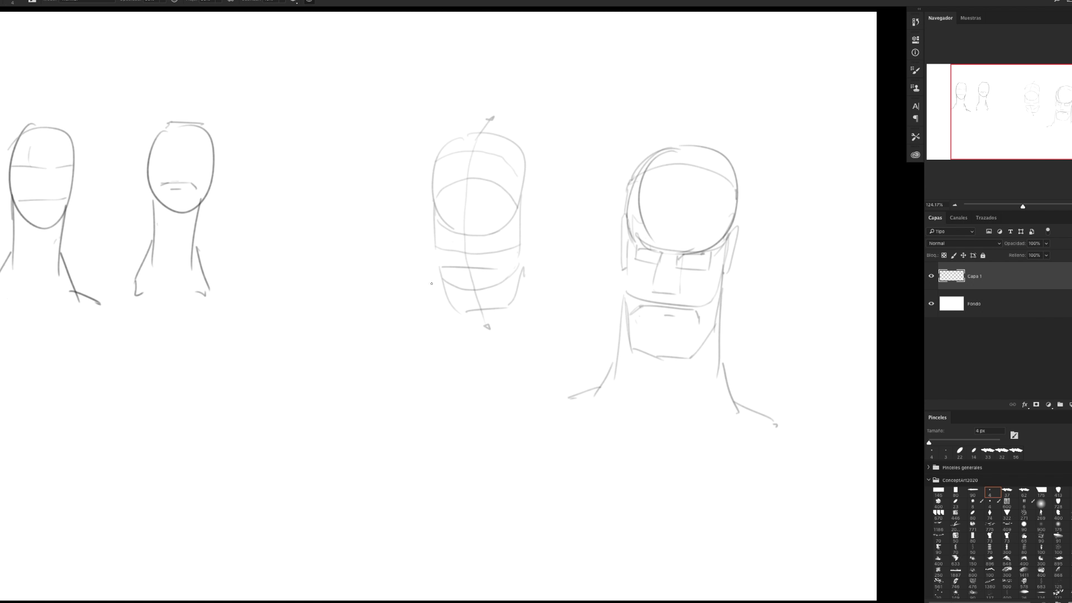
Sketch both jaw sides, the right neck line, a flat halo ellipse above the crown, and a shoulder curve
left_click_drag(433, 255, 443, 345)
left_click_drag(521, 260, 515, 337)
mouse_move(439, 267)
left_mouse_down()
mouse_move(438, 335)
mouse_move(399, 358)
left_mouse_up()
left_click_drag(519, 327, 545, 359)
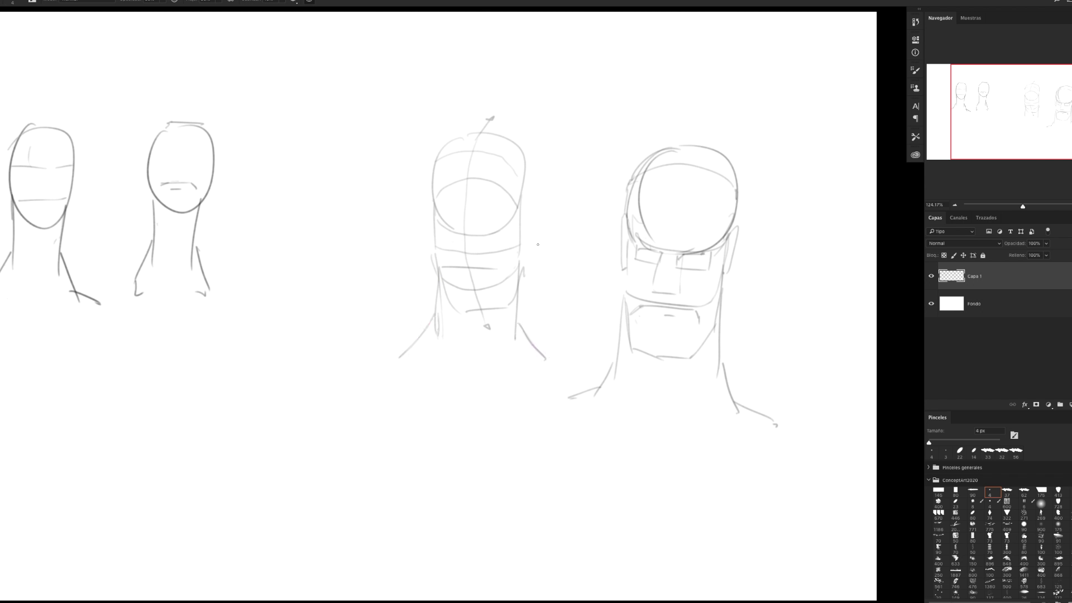
mouse_move(509, 107)
left_mouse_down()
mouse_move(560, 111)
mouse_move(430, 101)
mouse_move(457, 104)
left_mouse_up()
left_click_drag(380, 375, 497, 377)
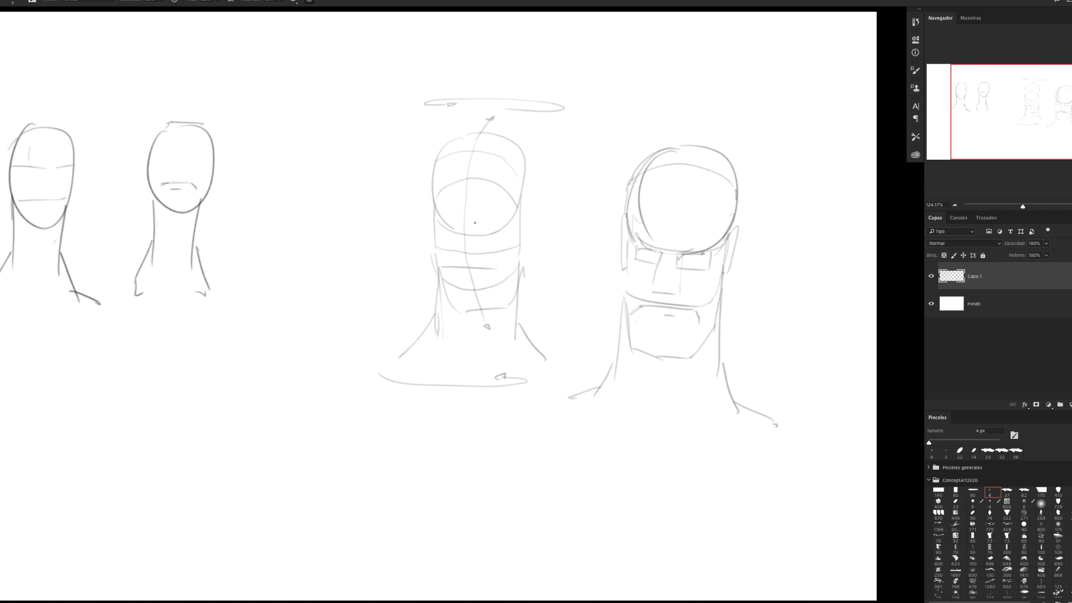
Sketch the eye strokes across the eye guide and darken the left eye line
left_click_drag(488, 222, 464, 228)
mouse_move(451, 223)
left_mouse_down()
mouse_move(432, 223)
mouse_move(507, 221)
mouse_move(445, 215)
left_mouse_up()
Draw the frowning mouth, zoom in on the face, add a lower lip, darken the right eye, and start the nose
mouse_move(452, 267)
left_mouse_down()
mouse_move(488, 272)
mouse_move(445, 273)
left_mouse_up()
key("z")
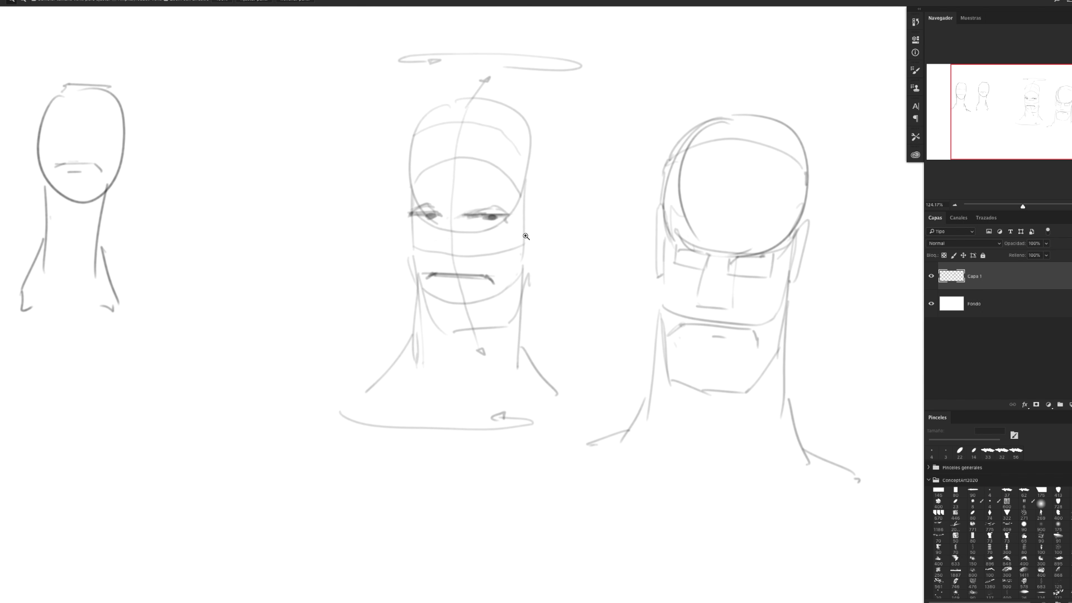
left_click_drag(513, 243, 520, 240)
key("b")
left_click_drag(453, 282, 467, 282)
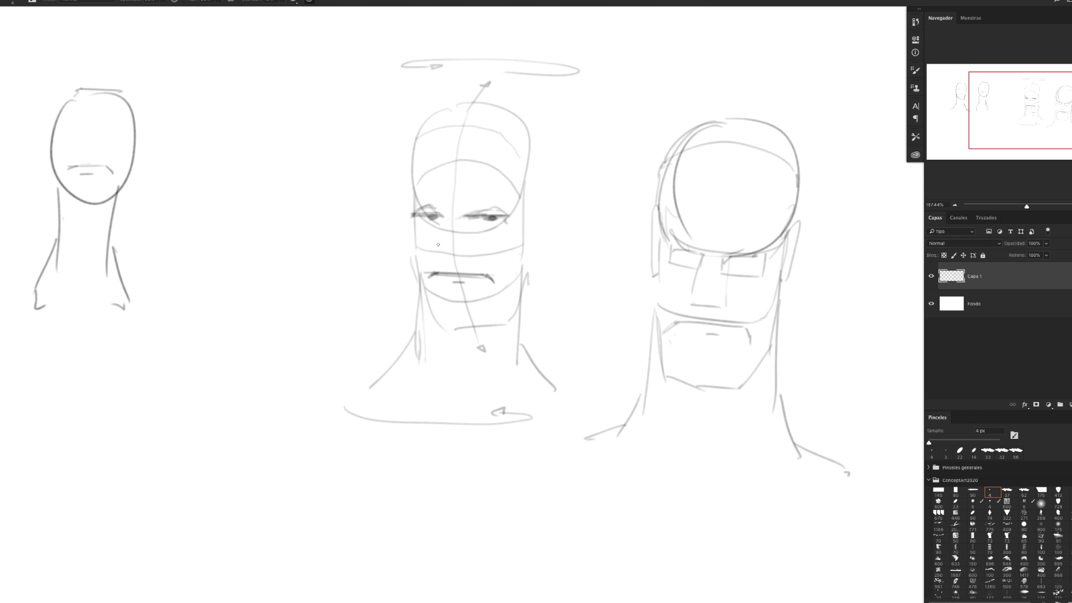
mouse_move(483, 216)
left_mouse_down()
mouse_move(504, 217)
mouse_move(460, 211)
mouse_move(508, 201)
mouse_move(404, 208)
mouse_move(440, 211)
left_mouse_up()
mouse_move(437, 237)
left_mouse_down()
mouse_move(435, 250)
mouse_move(469, 255)
mouse_move(441, 251)
mouse_move(456, 256)
left_mouse_up()
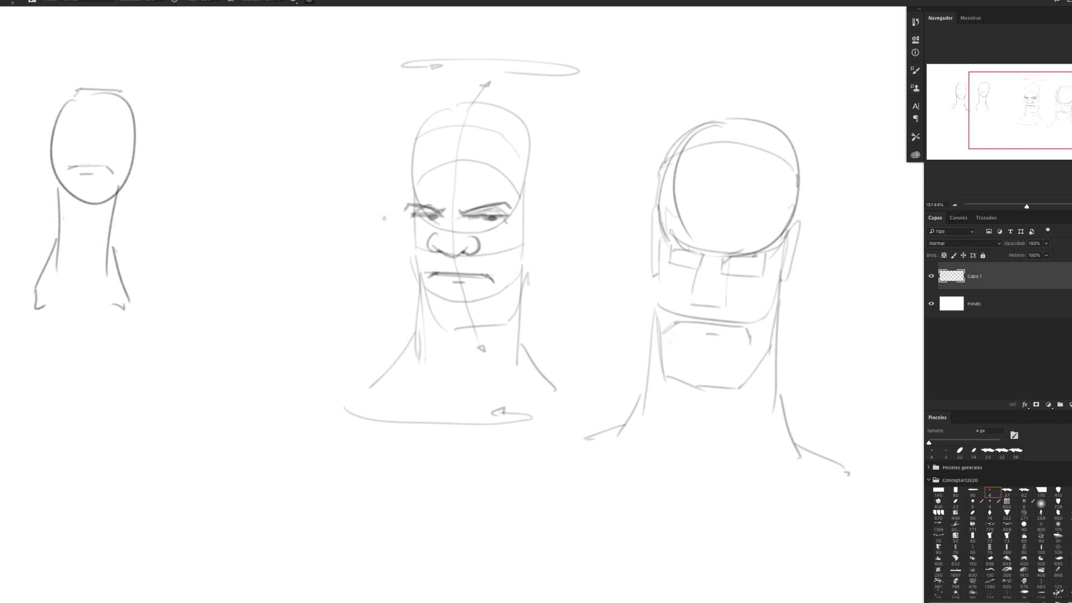
Undo two stray lines beside the face, then outline both face sides, the right cheek and jaw
left_click_drag(397, 218, 314, 215)
left_click_drag(394, 245, 323, 242)
key("ctrl+z")
key("ctrl+z")
left_click_drag(525, 188, 520, 227)
left_click_drag(410, 181, 405, 253)
left_click_drag(523, 227, 520, 255)
mouse_move(408, 258)
left_mouse_down()
mouse_move(415, 288)
mouse_move(490, 309)
mouse_move(517, 272)
left_mouse_up()
left_click_drag(522, 233, 493, 302)
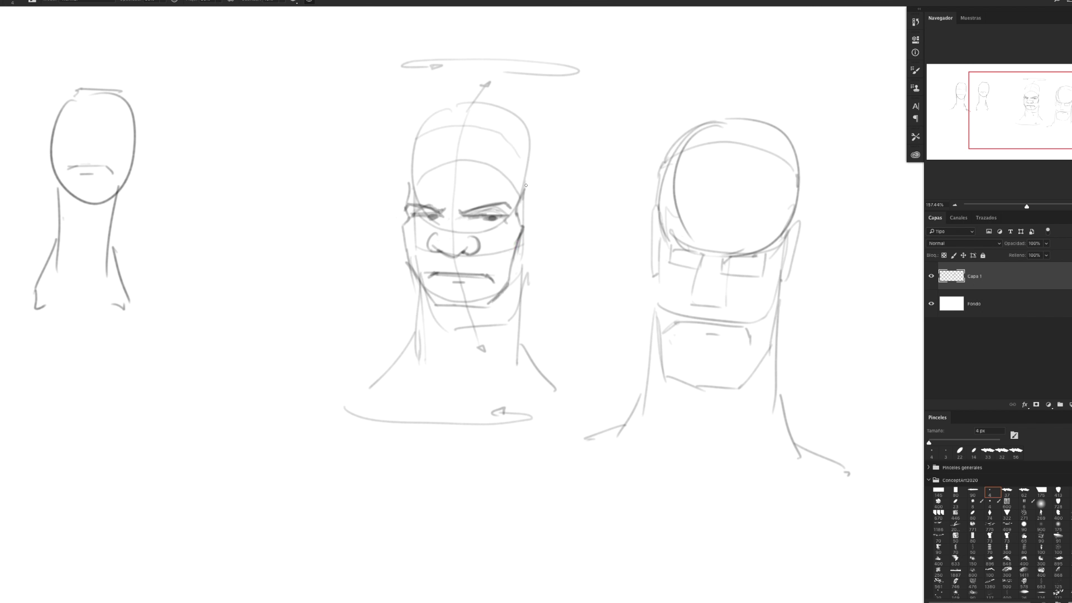
Draw and darken the left and right ears of the middle head
mouse_move(524, 202)
left_mouse_down()
mouse_move(533, 186)
mouse_move(539, 207)
mouse_move(527, 245)
left_mouse_up()
mouse_move(410, 190)
left_mouse_down()
mouse_move(398, 175)
mouse_move(392, 216)
mouse_move(404, 246)
mouse_move(404, 191)
mouse_move(395, 216)
left_mouse_up()
left_click_drag(397, 221, 402, 234)
mouse_move(524, 210)
left_mouse_down()
mouse_move(533, 191)
mouse_move(527, 239)
left_mouse_up()
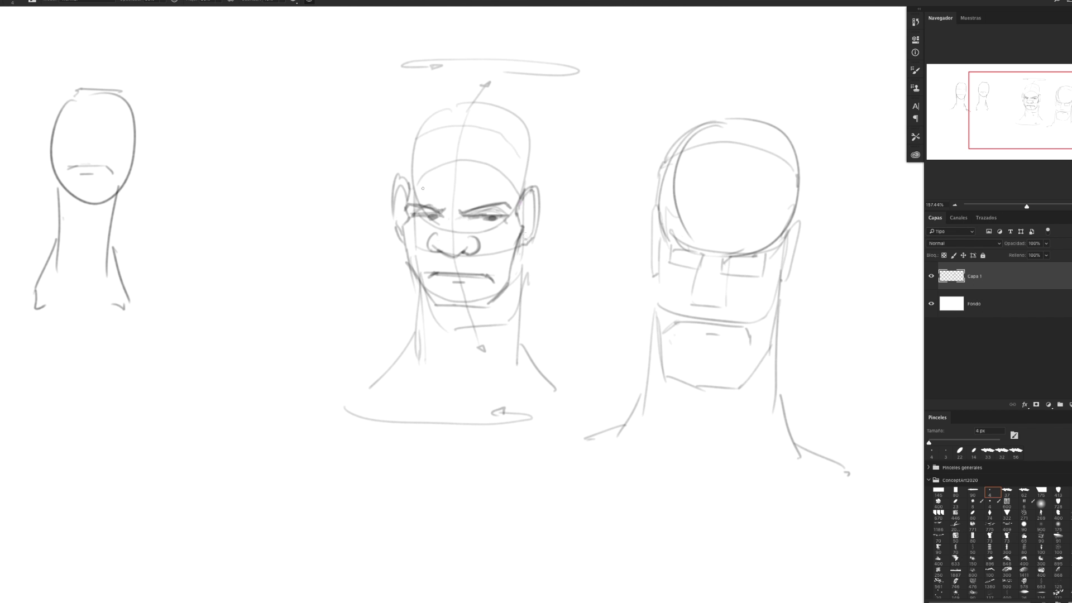
Outline both sides of the skull and trace the top of the crown
left_click_drag(408, 198, 412, 147)
left_click_drag(524, 189, 533, 152)
left_click_drag(408, 147, 417, 120)
mouse_move(426, 113)
left_mouse_down()
mouse_move(489, 101)
mouse_move(533, 154)
left_mouse_up()
Draw the left jaw-to-neck line, right neck curve, and diagonal collar lines below the neck
mouse_move(412, 289)
left_mouse_down()
mouse_move(417, 341)
mouse_move(385, 367)
left_mouse_up()
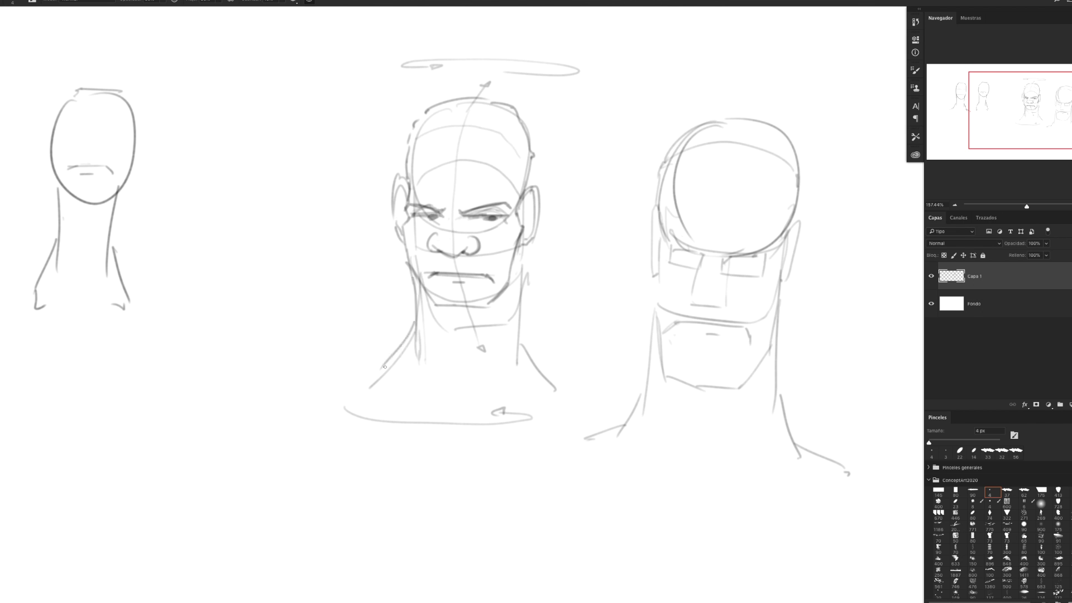
mouse_move(517, 320)
left_mouse_down()
mouse_move(546, 394)
mouse_move(521, 409)
left_mouse_up()
mouse_move(378, 375)
left_mouse_down()
mouse_move(425, 425)
mouse_move(496, 424)
left_mouse_up()
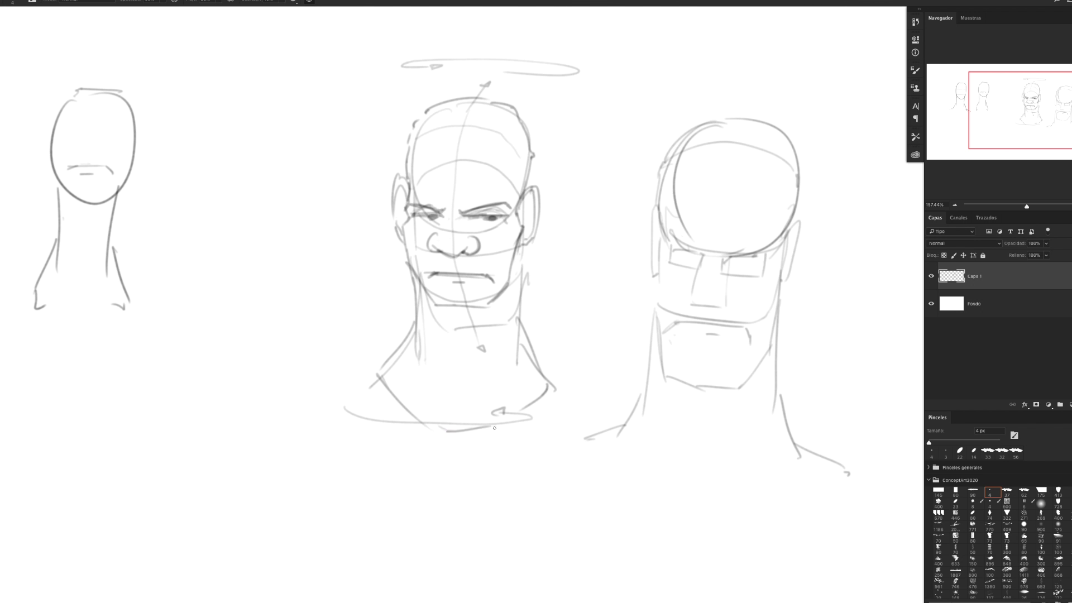
left_click_drag(539, 393, 486, 428)
Start a new skull head left of the middle head with cranium and side strokes
mouse_move(215, 187)
left_mouse_down()
mouse_move(223, 155)
mouse_move(306, 107)
mouse_move(340, 167)
mouse_move(334, 195)
left_mouse_up()
mouse_move(218, 195)
left_mouse_down()
mouse_move(218, 208)
mouse_move(249, 170)
mouse_move(261, 215)
mouse_move(240, 191)
mouse_move(334, 178)
mouse_move(302, 217)
mouse_move(290, 192)
mouse_move(342, 210)
mouse_move(340, 225)
left_mouse_up()
mouse_move(225, 199)
left_mouse_down()
mouse_move(245, 243)
mouse_move(303, 248)
mouse_move(329, 224)
mouse_move(296, 249)
left_mouse_up()
Sketch the skull's cheeks, both jaw sides, lower jaw line and a small chin arc
mouse_move(247, 222)
left_mouse_down()
mouse_move(252, 237)
mouse_move(327, 246)
left_mouse_up()
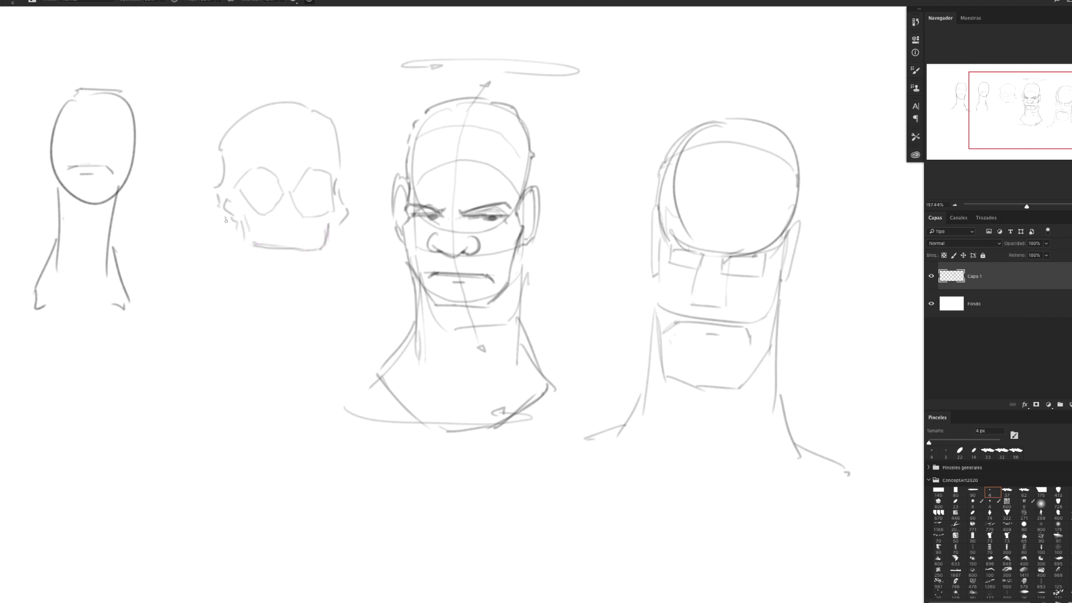
mouse_move(217, 213)
left_mouse_down()
mouse_move(225, 273)
mouse_move(237, 283)
mouse_move(238, 256)
mouse_move(255, 270)
mouse_move(321, 267)
left_mouse_up()
mouse_move(341, 226)
left_mouse_down()
mouse_move(324, 262)
mouse_move(340, 250)
left_mouse_up()
mouse_move(340, 255)
left_mouse_down()
mouse_move(331, 285)
mouse_move(304, 293)
left_mouse_up()
mouse_move(239, 285)
left_mouse_down()
mouse_move(299, 292)
mouse_move(317, 278)
left_mouse_up()
left_click_drag(338, 238, 320, 273)
mouse_move(219, 238)
left_mouse_down()
mouse_move(229, 290)
mouse_move(294, 301)
left_mouse_up()
left_click_drag(289, 311, 271, 314)
Add stacked ridges, sides and a hatched base to the skull's neck
left_click_drag(286, 316, 269, 326)
left_click_drag(287, 330, 271, 332)
left_click_drag(289, 335, 274, 341)
mouse_move(292, 296)
left_mouse_down()
mouse_move(291, 344)
mouse_move(273, 368)
left_mouse_up()
mouse_move(265, 361)
left_mouse_down()
mouse_move(275, 370)
mouse_move(250, 366)
mouse_move(299, 361)
mouse_move(185, 364)
mouse_move(314, 368)
mouse_move(292, 357)
left_mouse_up()
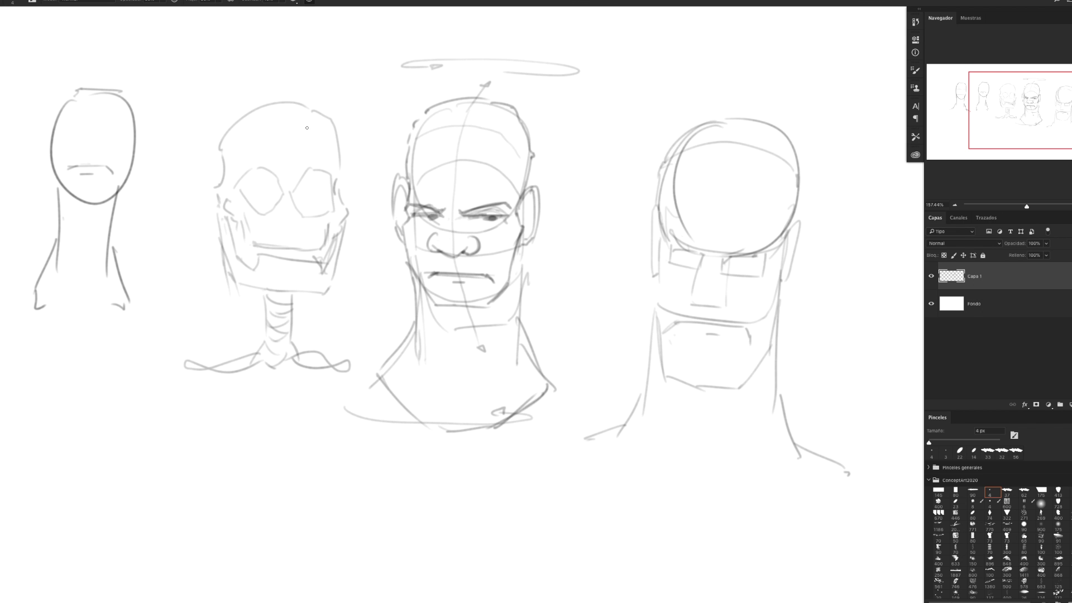
Lasso around the skull sketch, delete it, and deselect
key("l")
left_click_drag(190, 154, 361, 338)
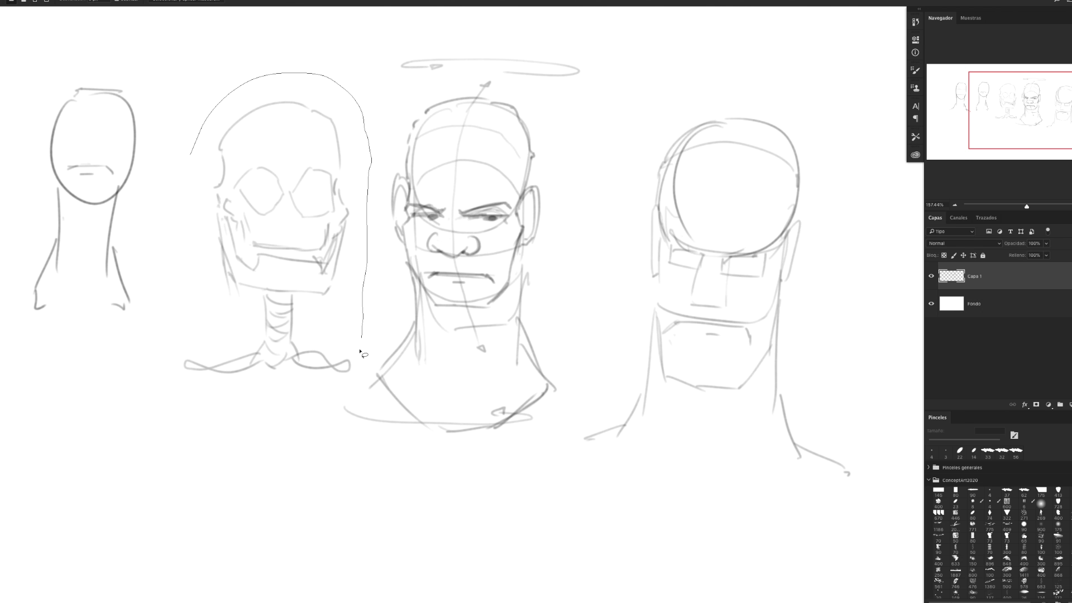
left_click_drag(362, 338, 190, 154)
key("Delete")
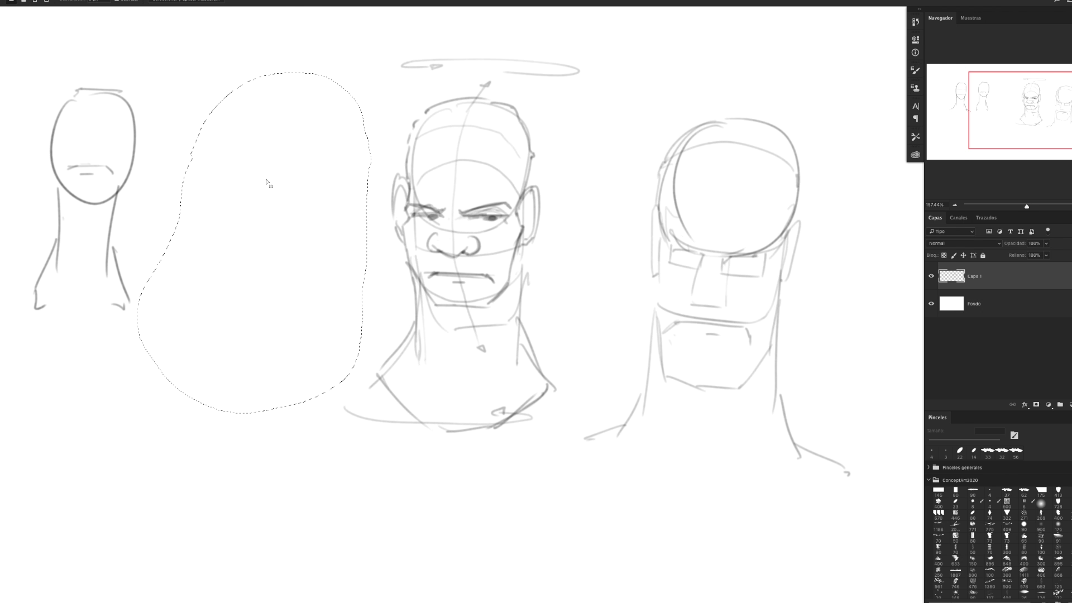
key("ctrl+d")
Darken both eyebrows and shade both eyes of the middle head
key("b")
mouse_move(478, 213)
left_mouse_down()
mouse_move(505, 207)
mouse_move(496, 206)
left_mouse_up()
left_click_drag(472, 209, 509, 203)
left_click_drag(437, 210, 416, 201)
mouse_move(429, 206)
left_mouse_down()
mouse_move(411, 201)
mouse_move(429, 213)
mouse_move(414, 212)
left_mouse_up()
left_click_drag(436, 219, 413, 211)
left_click_drag(491, 221, 504, 210)
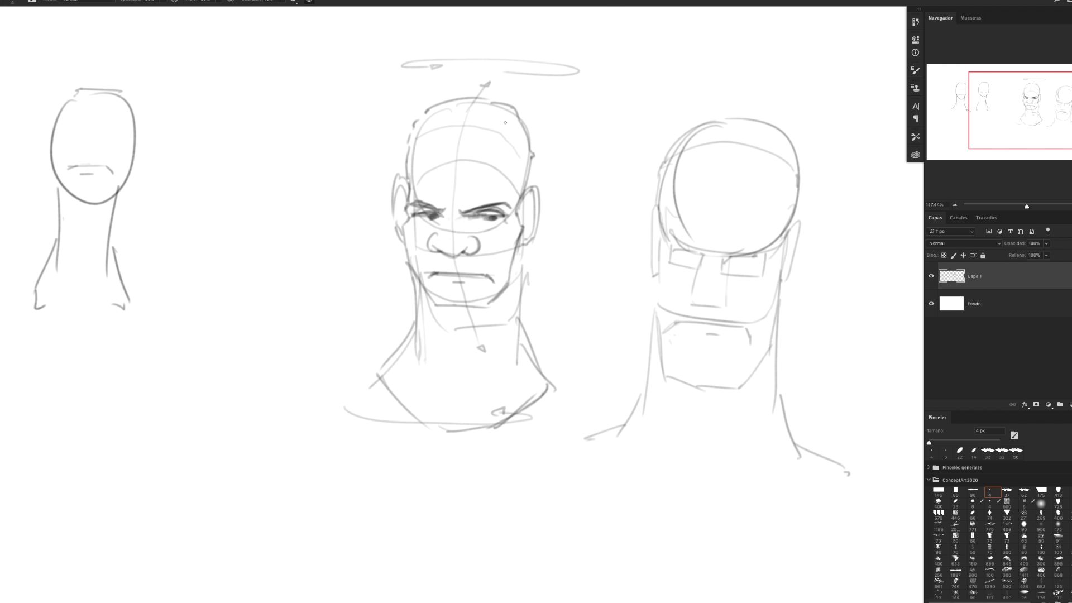
Undo a stray arrow to the right of the head and add light forehead lines
left_click_drag(623, 124, 540, 129)
key("ctrl+z")
key("ctrl+z")
mouse_move(466, 190)
left_mouse_down()
mouse_move(489, 177)
mouse_move(514, 192)
left_mouse_up()
mouse_move(435, 173)
left_mouse_down()
mouse_move(447, 187)
mouse_move(421, 173)
mouse_move(445, 185)
left_mouse_up()
Move the whole sketch layer about 2.90 cm to the left
key("v")
key("b")
key("v")
left_click_drag(497, 218, 354, 225)
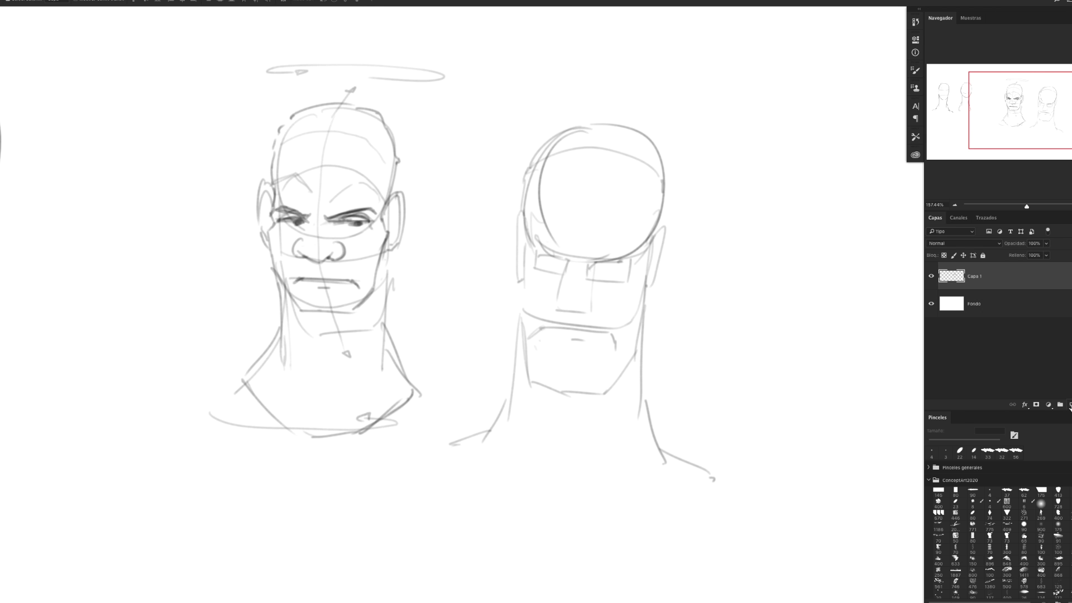
Fade Capa 1 to 40% opacity, add an empty layer above it, and choose the 4 px brush
key("4")
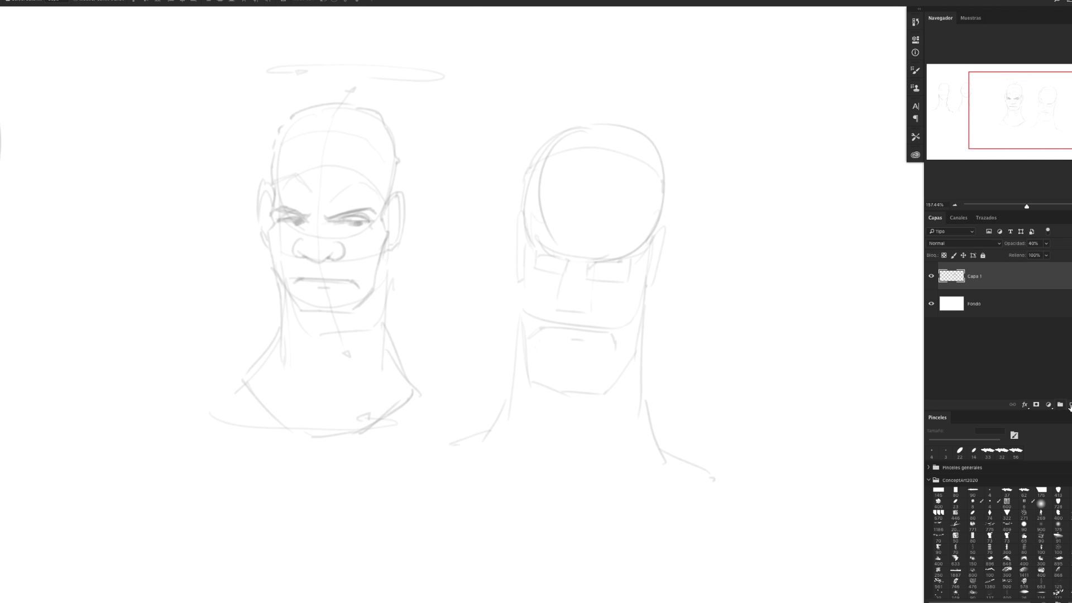
left_click(1070, 406)
left_click(992, 491)
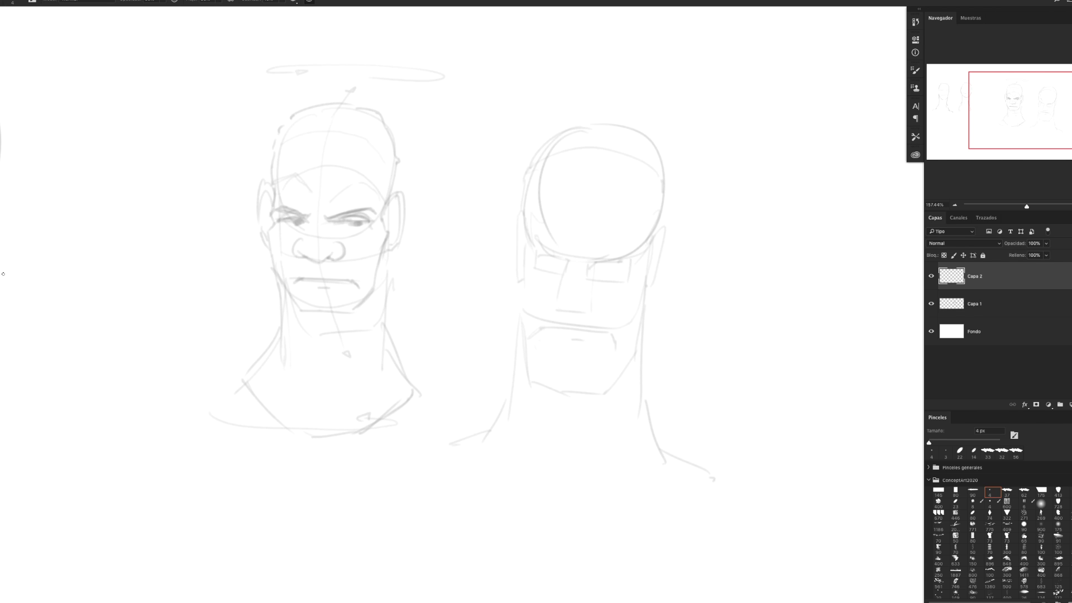
Set the foreground colour to bright blue and zoom in on the middle face
left_click(682, 461)
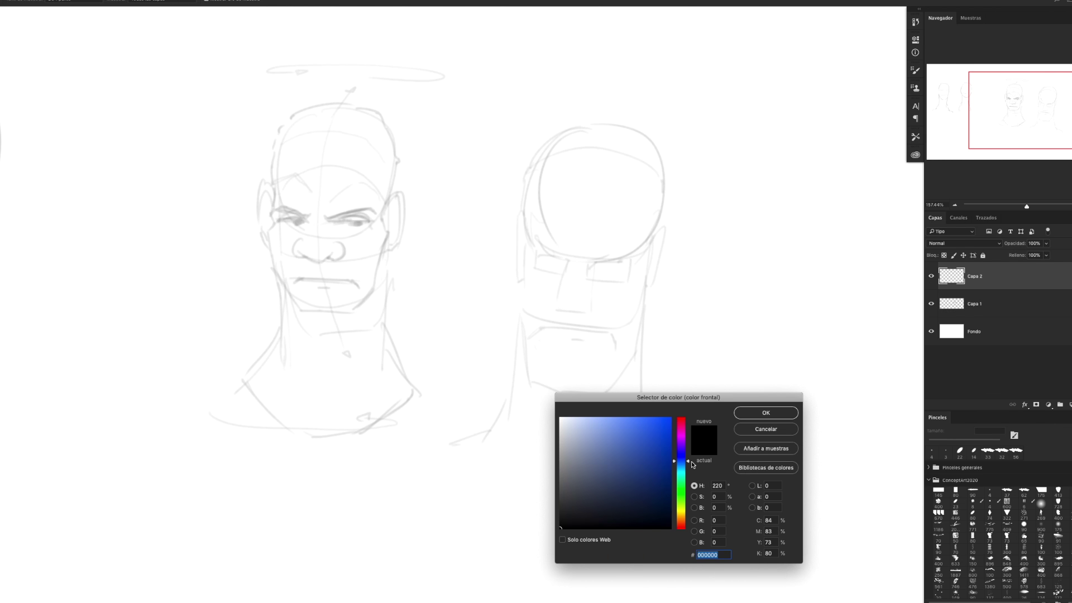
left_click(757, 414)
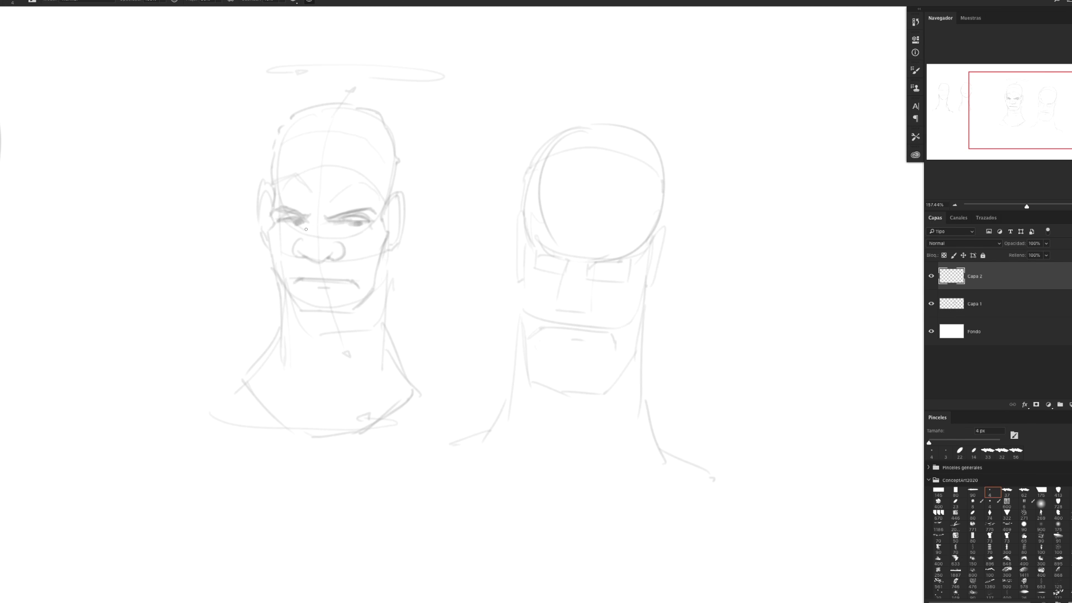
left_click_drag(306, 229, 384, 216)
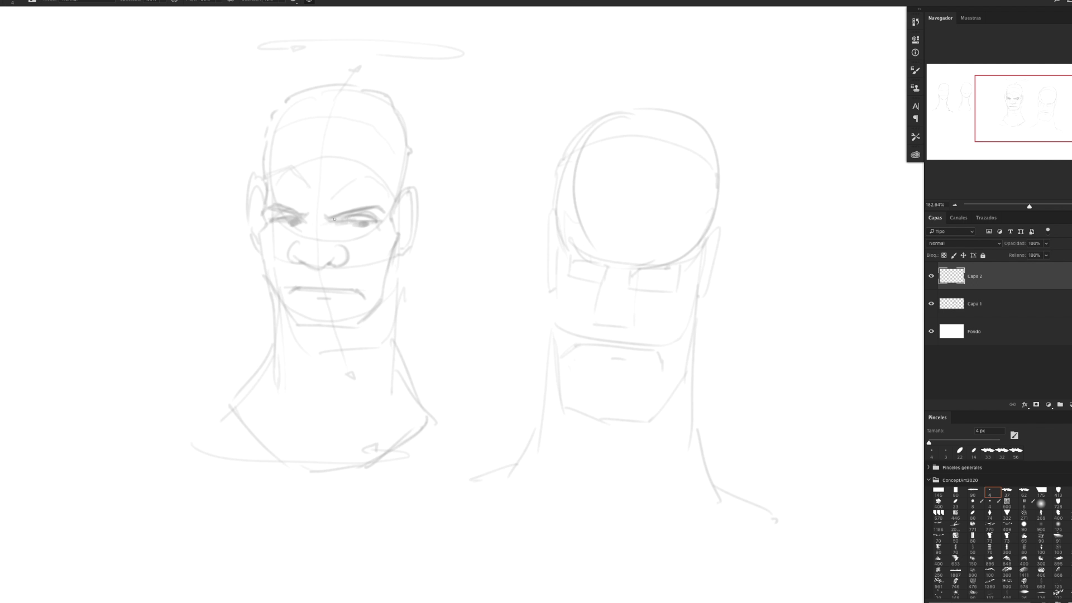
Ink a blue stroke over the eyebrow and switch the foreground to a darker blue
mouse_move(345, 221)
left_mouse_down()
mouse_move(336, 220)
mouse_move(386, 206)
left_mouse_up()
key("i")
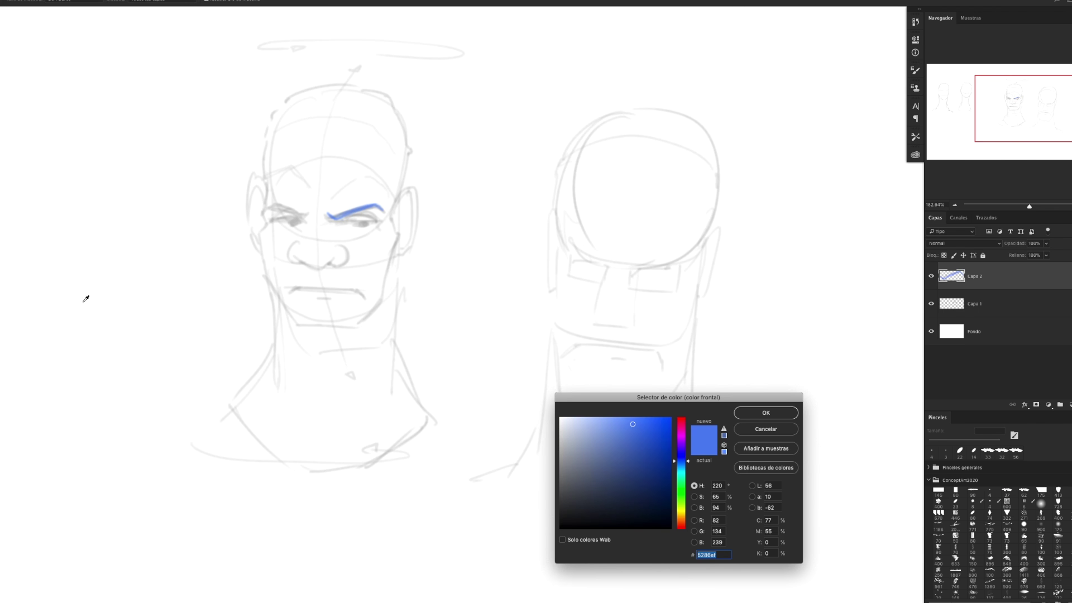
left_click(648, 467)
left_click(765, 413)
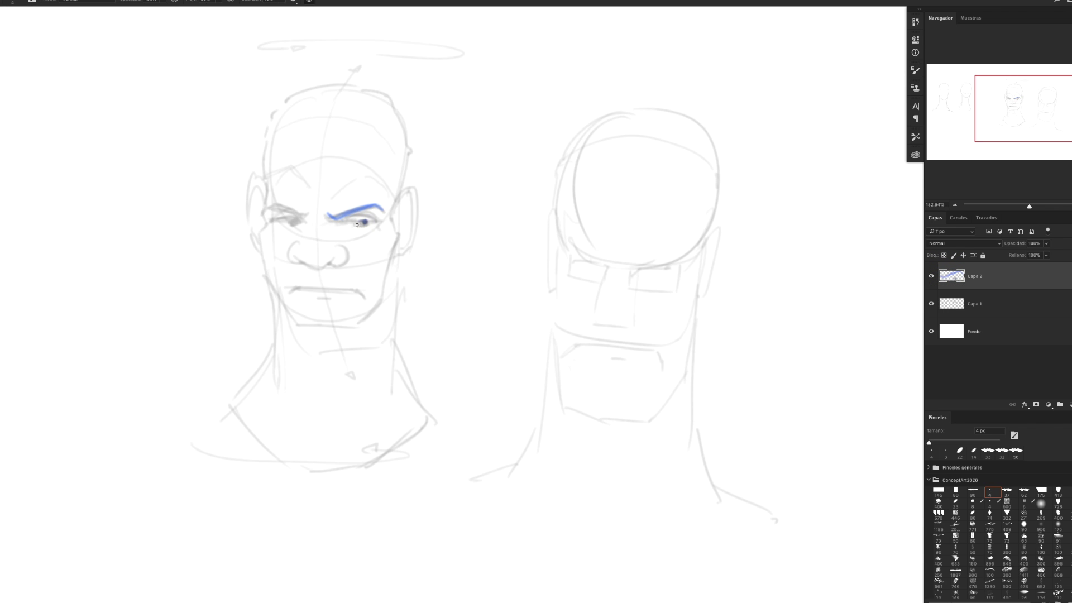
Ink the lower eyelid, eyebrow, other eye's upper lid and right side of the face in blue
key("z")
left_click(378, 221)
key("b")
mouse_move(346, 223)
left_mouse_down()
mouse_move(382, 213)
mouse_move(337, 222)
mouse_move(345, 226)
left_mouse_up()
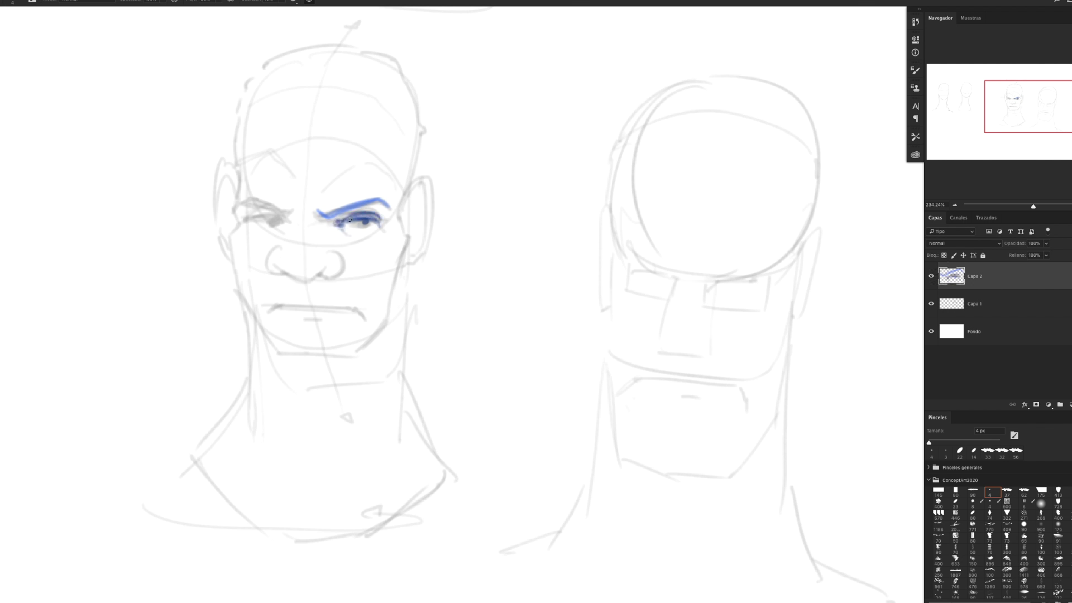
left_click_drag(382, 205, 400, 216)
mouse_move(290, 220)
left_mouse_down()
mouse_move(251, 208)
mouse_move(288, 218)
mouse_move(249, 217)
mouse_move(283, 220)
mouse_move(276, 232)
mouse_move(257, 219)
left_mouse_up()
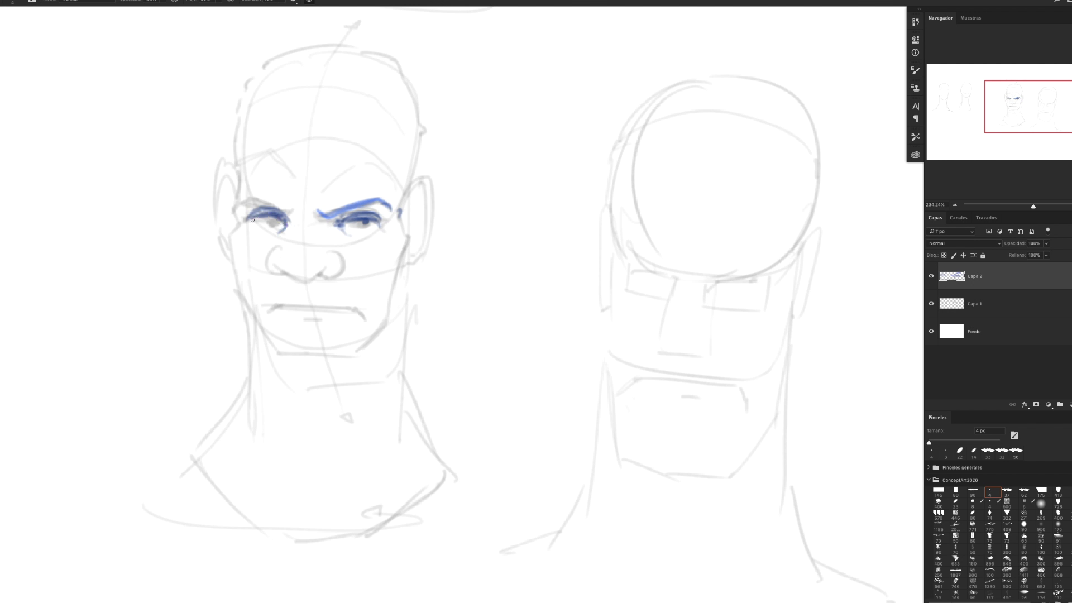
mouse_move(280, 217)
left_mouse_down()
mouse_move(250, 221)
mouse_move(270, 235)
mouse_move(290, 217)
mouse_move(251, 201)
mouse_move(240, 213)
left_mouse_up()
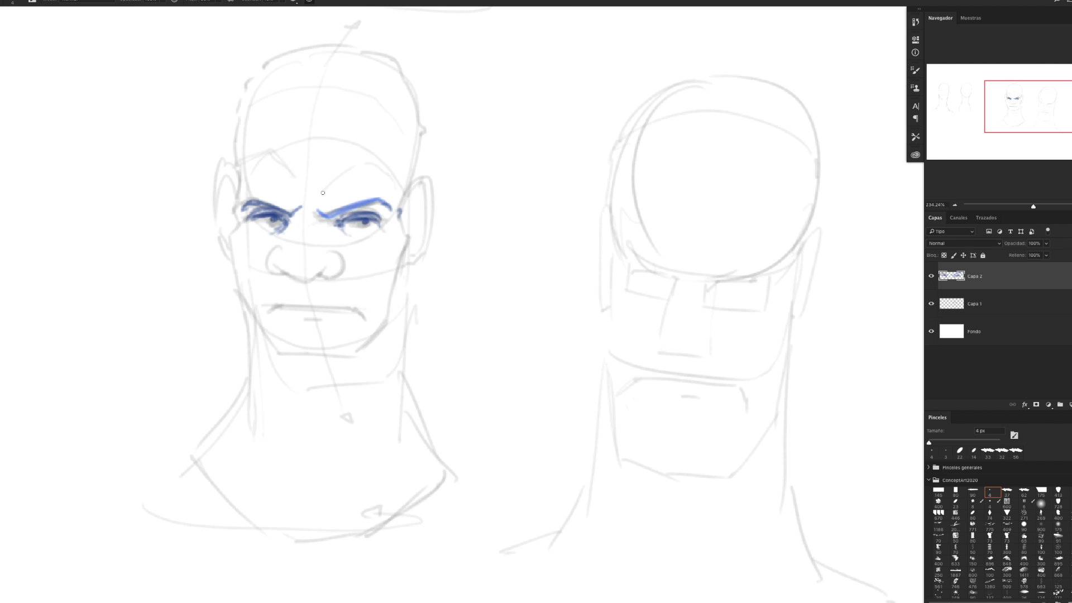
mouse_move(407, 200)
left_mouse_down()
mouse_move(385, 330)
mouse_move(332, 368)
left_mouse_up()
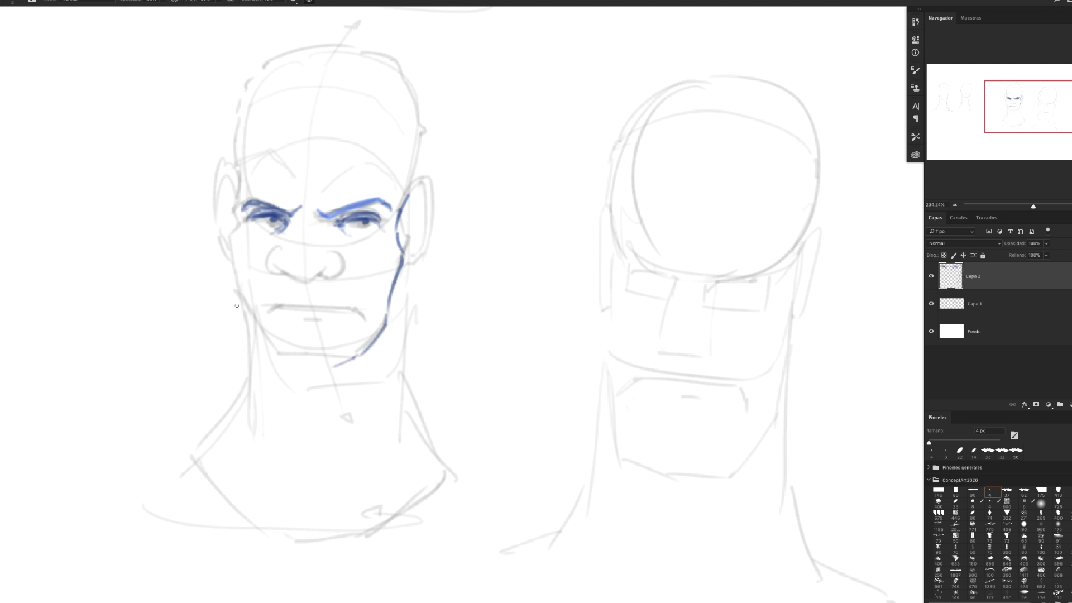
Ink the left face contour down to the chin and both sides of the nose in blue
mouse_move(239, 226)
left_mouse_down()
mouse_move(229, 288)
mouse_move(286, 365)
mouse_move(351, 357)
left_mouse_up()
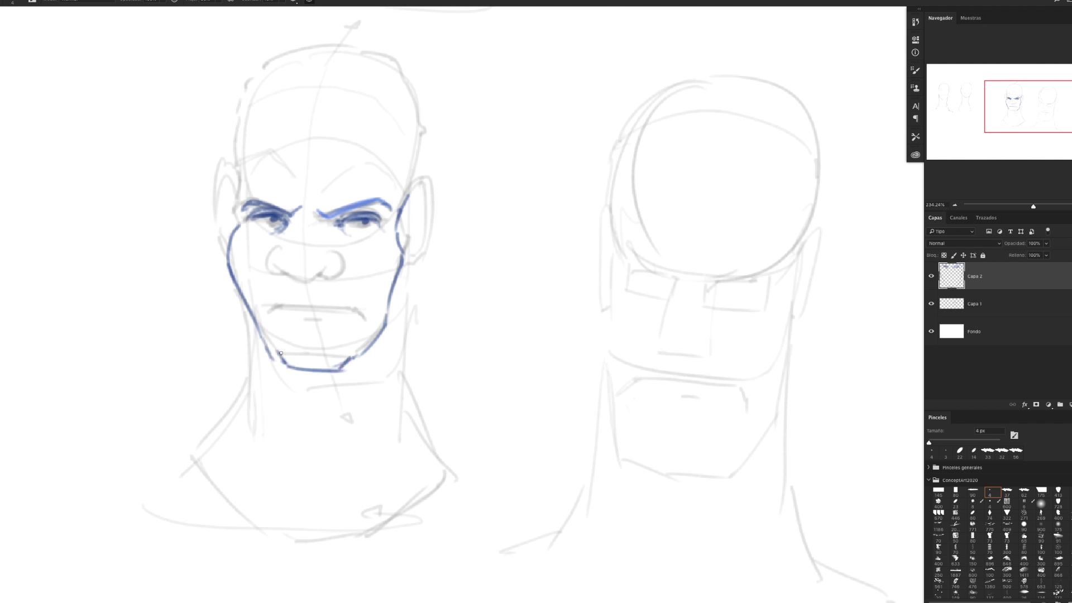
mouse_move(295, 222)
left_mouse_down()
mouse_move(274, 276)
mouse_move(329, 280)
left_mouse_up()
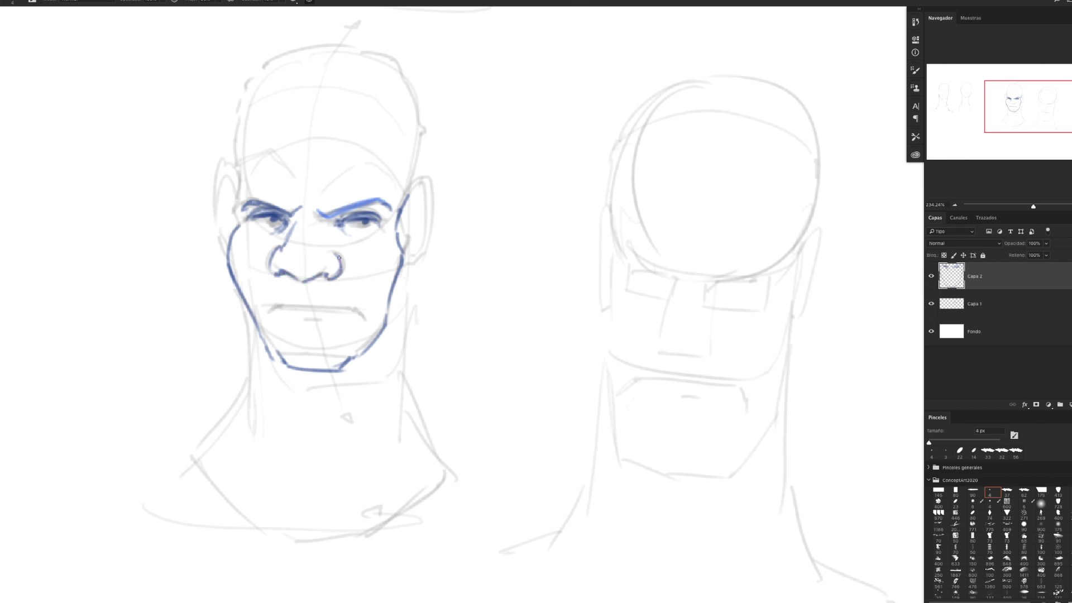
left_click_drag(320, 222, 330, 249)
Outline both ears in blue and draw an arrow pointing at the right ear
mouse_move(407, 201)
left_mouse_down()
mouse_move(407, 256)
mouse_move(406, 218)
mouse_move(403, 234)
mouse_move(413, 211)
mouse_move(414, 237)
mouse_move(426, 176)
mouse_move(423, 246)
mouse_move(402, 258)
left_mouse_up()
mouse_move(441, 208)
left_mouse_down()
mouse_move(527, 188)
mouse_move(441, 207)
mouse_move(456, 215)
left_mouse_up()
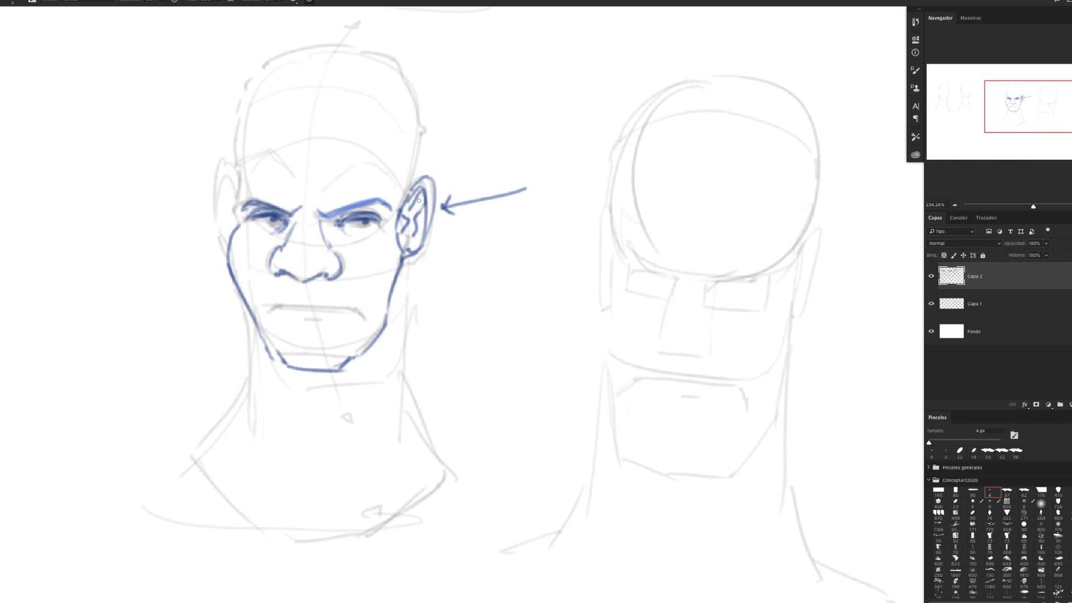
mouse_move(243, 182)
left_mouse_down()
mouse_move(220, 215)
mouse_move(224, 246)
left_mouse_up()
left_click_drag(223, 172, 228, 246)
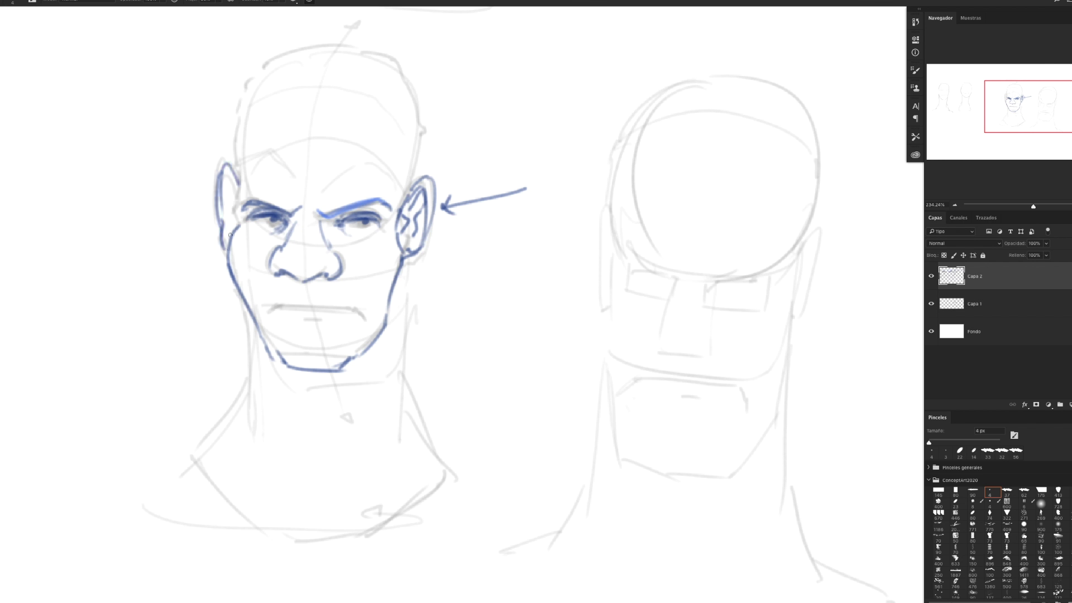
Erase the arrow beside the ear, then ink the blue skull outline and brow ridges with the 4 px brush
key("e")
mouse_move(444, 206)
left_mouse_down()
mouse_move(452, 215)
mouse_move(525, 190)
left_mouse_up()
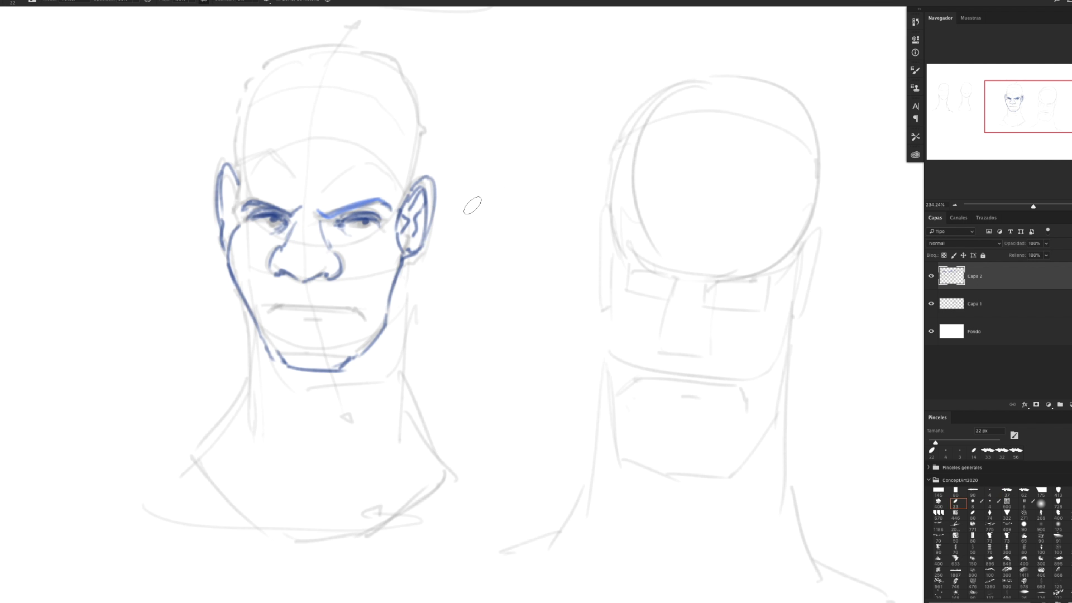
key("b")
left_click_drag(239, 183, 237, 107)
mouse_move(413, 187)
left_mouse_down()
mouse_move(420, 124)
mouse_move(253, 99)
mouse_move(235, 124)
left_mouse_up()
mouse_move(325, 188)
left_mouse_down()
mouse_move(379, 170)
mouse_move(391, 192)
mouse_move(323, 188)
left_mouse_up()
mouse_move(239, 186)
left_mouse_down()
mouse_move(254, 174)
mouse_move(295, 189)
left_mouse_up()
Ink the forehead dot, mouth, neck, shoulders and collar, then hide the Capa 1 sketch layer
left_click(301, 194)
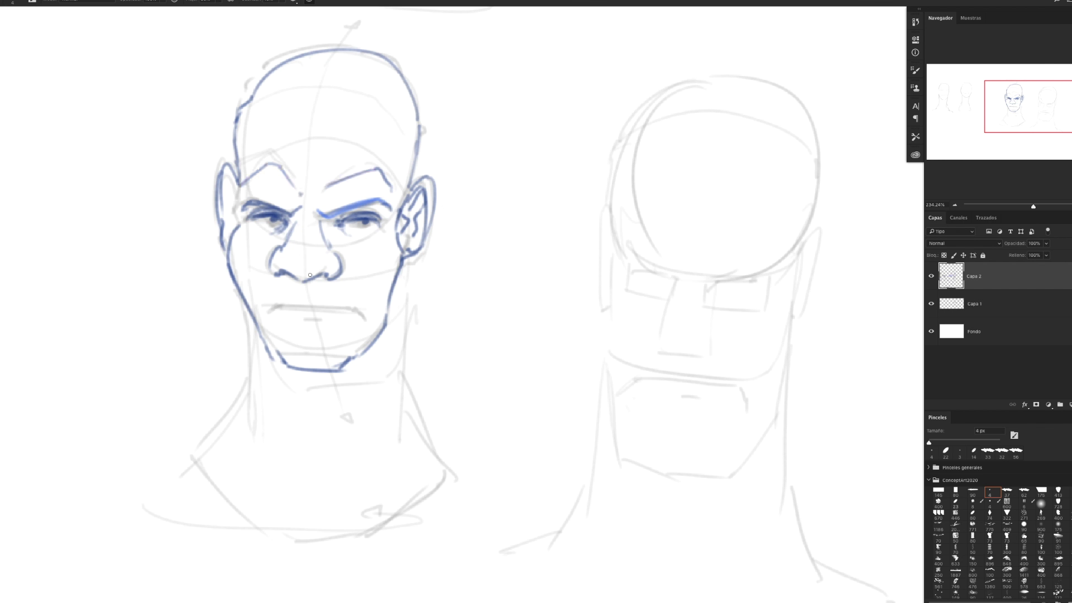
mouse_move(263, 319)
left_mouse_down()
mouse_move(272, 305)
mouse_move(355, 313)
mouse_move(316, 313)
left_mouse_up()
left_click_drag(240, 317, 241, 408)
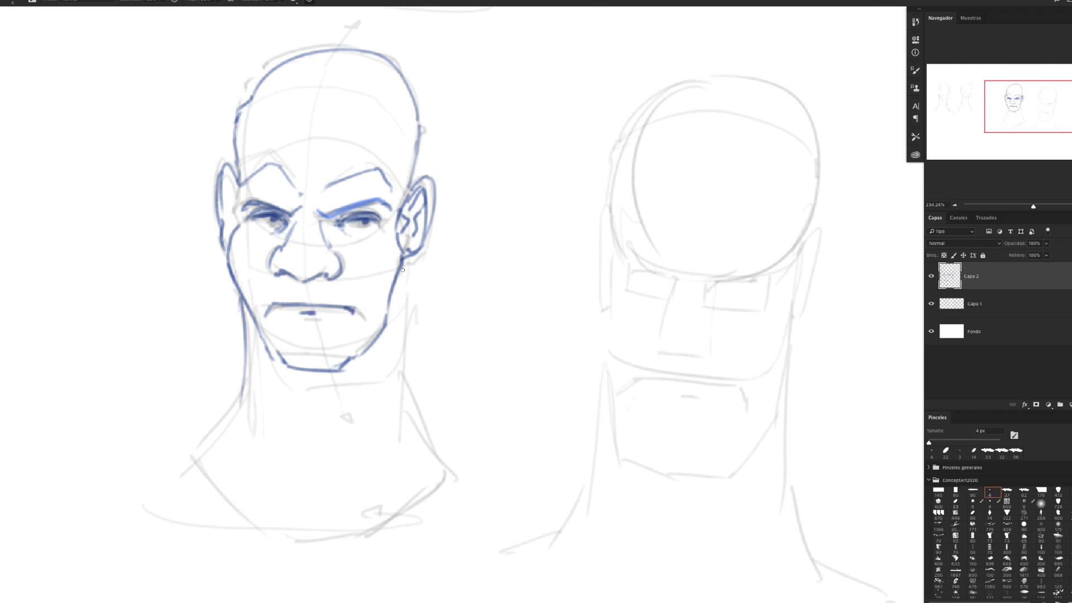
left_click_drag(402, 269, 387, 415)
left_click_drag(401, 269, 398, 282)
left_click_drag(244, 379, 178, 459)
mouse_move(388, 370)
left_mouse_down()
mouse_move(438, 461)
mouse_move(311, 541)
left_mouse_up()
left_click_drag(176, 462, 310, 540)
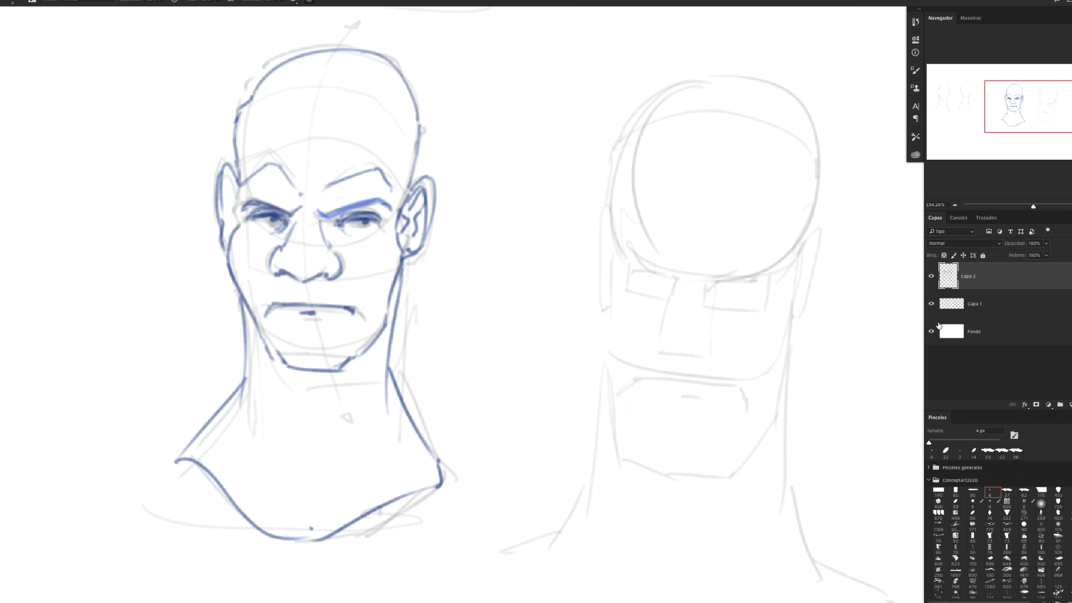
left_click(931, 303)
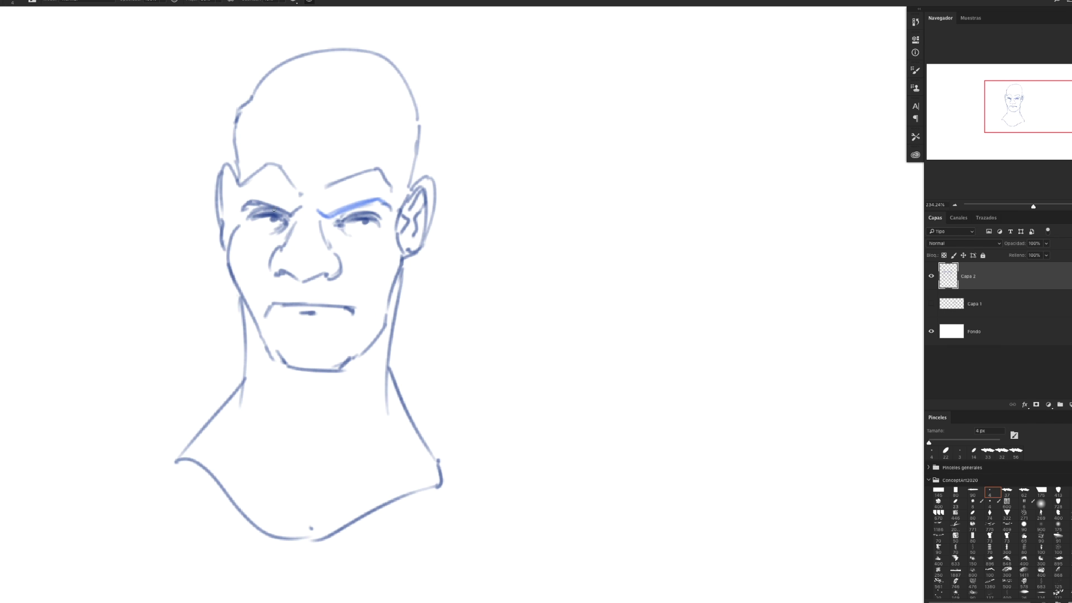
Add jawline strokes, nose-to-mouth folds and the left cheek contour
left_click_drag(398, 259, 380, 300)
left_click_drag(337, 237, 359, 310)
left_click_drag(266, 249, 258, 302)
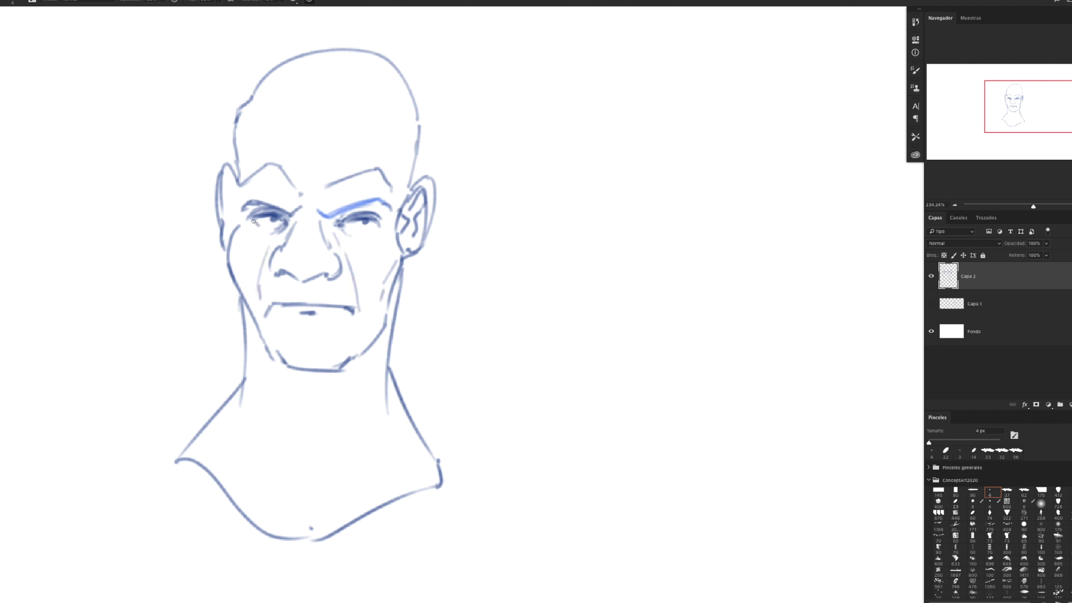
left_click_drag(238, 185, 229, 274)
Darken the eyebrows, ears, nostrils and left mouth corner, adding a faint left jaw stroke
mouse_move(324, 213)
left_mouse_down()
mouse_move(428, 193)
mouse_move(399, 224)
left_mouse_up()
mouse_move(222, 187)
left_mouse_down()
mouse_move(232, 220)
mouse_move(225, 187)
left_mouse_up()
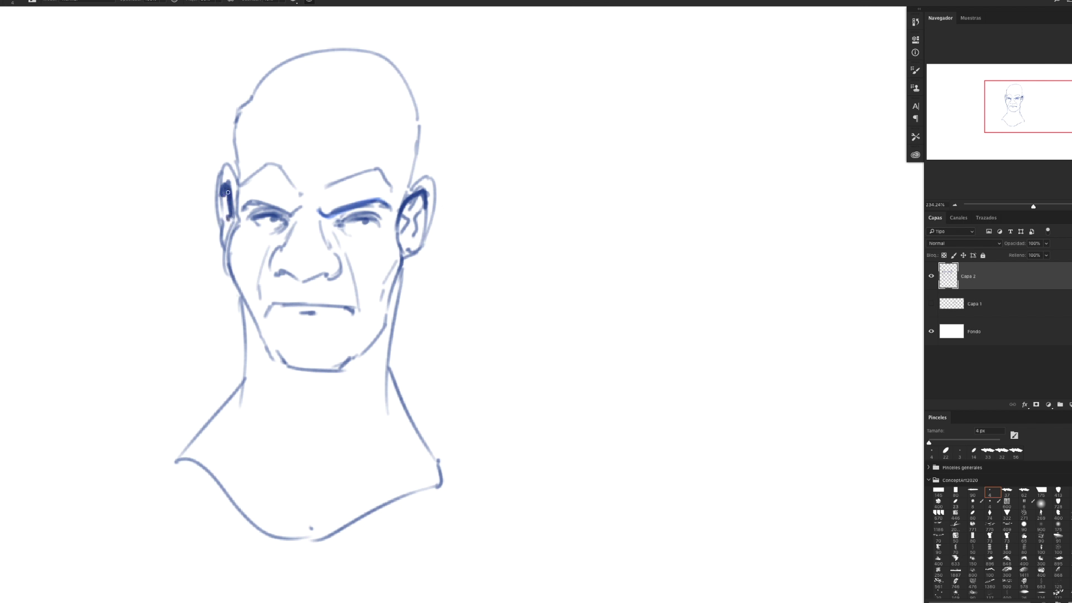
mouse_move(408, 202)
left_mouse_down()
mouse_move(401, 235)
mouse_move(406, 224)
left_mouse_up()
left_click_drag(417, 204, 400, 247)
left_click_drag(322, 213, 379, 203)
mouse_move(287, 216)
left_mouse_down()
mouse_move(251, 202)
mouse_move(241, 221)
left_mouse_up()
mouse_move(339, 216)
left_mouse_down()
mouse_move(383, 208)
mouse_move(377, 220)
left_mouse_up()
mouse_move(329, 275)
left_mouse_down()
mouse_move(272, 274)
mouse_move(322, 278)
mouse_move(355, 309)
left_mouse_up()
mouse_move(276, 303)
left_mouse_down()
mouse_move(268, 306)
mouse_move(274, 346)
left_mouse_up()
mouse_move(246, 299)
left_mouse_down()
mouse_move(290, 372)
mouse_move(341, 375)
left_mouse_up()
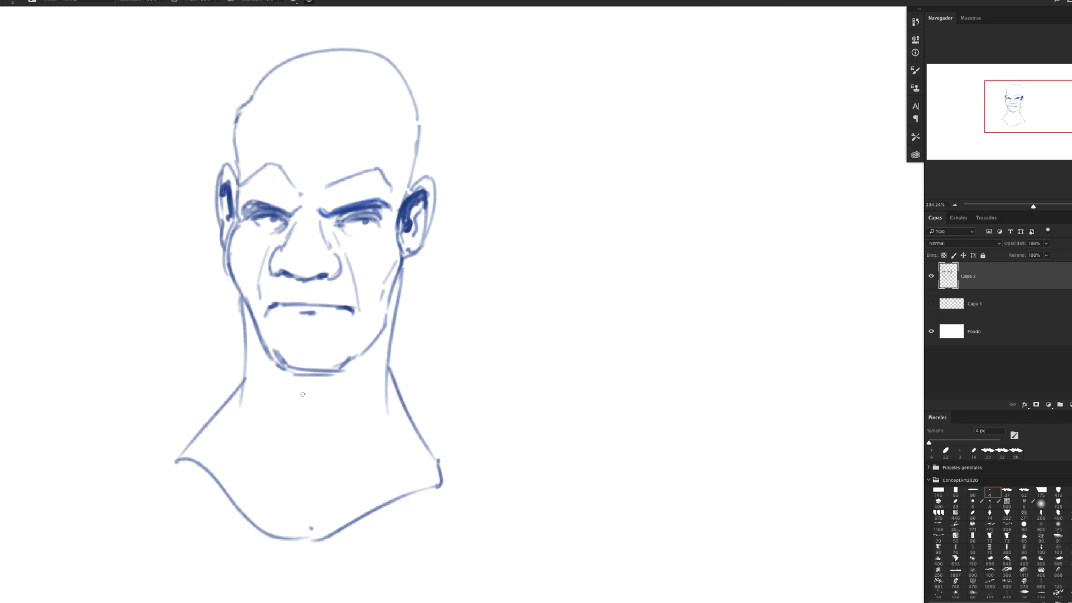
Zoom out, shift the drawing up-left, and marquee-select a rectangle around the whole head
key("z")
left_click_drag(329, 288, 371, 309)
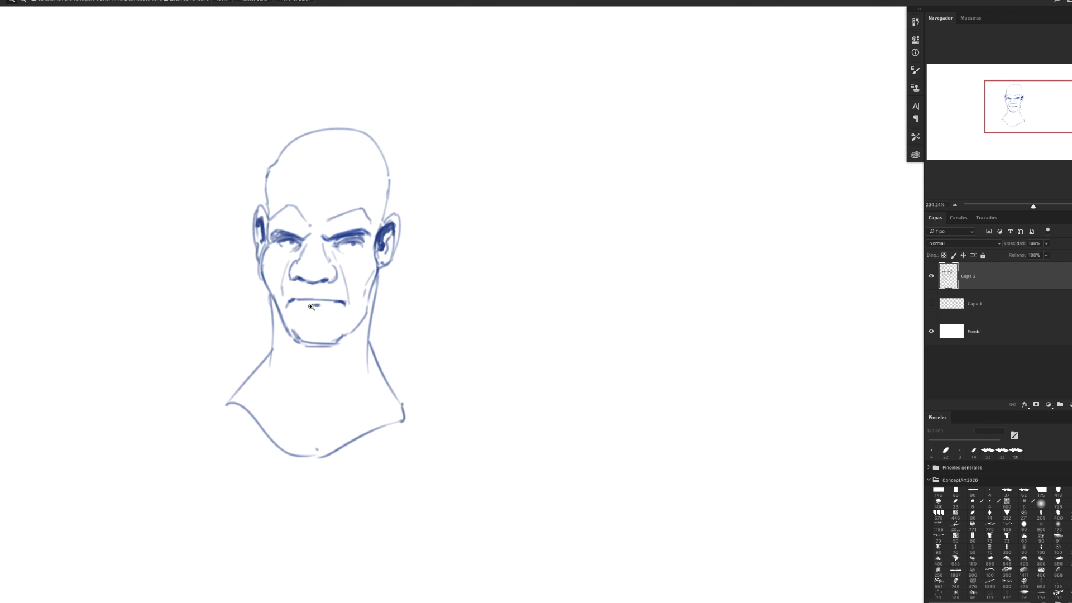
key("v")
mouse_move(385, 246)
left_mouse_down()
mouse_move(288, 214)
mouse_move(399, 228)
left_mouse_up()
key("m")
mouse_move(204, 104)
left_mouse_down()
mouse_move(392, 428)
mouse_move(454, 447)
left_mouse_up()
key("ctrl+d")
key("v")
key("m")
left_click_drag(197, 86, 474, 459)
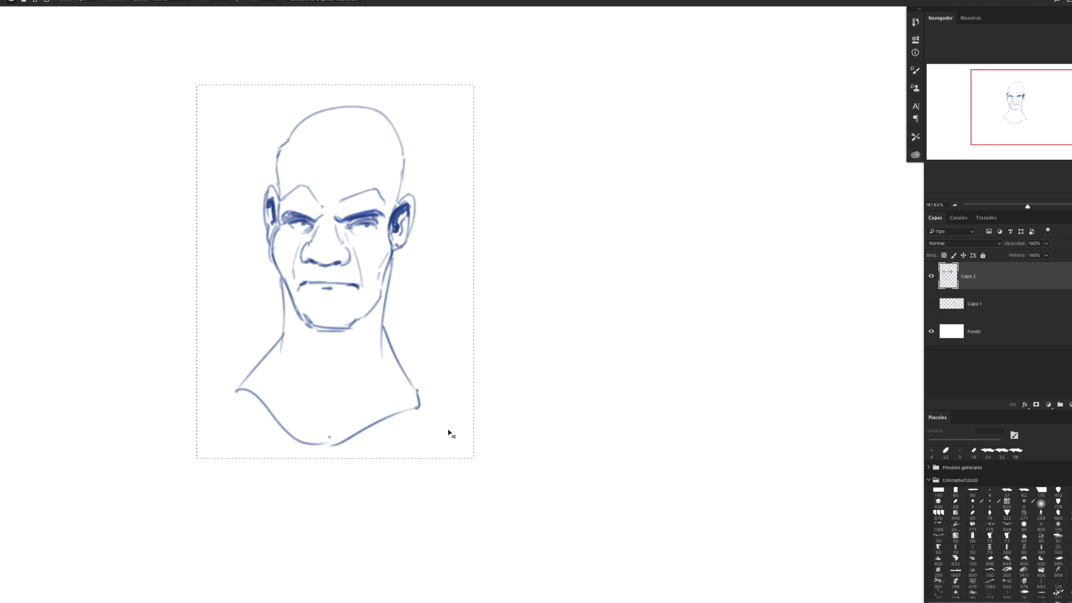
Duplicate the head onto a new layer, place the copy on the left, and invert the original to gold
key("ctrl+j")
left_click_drag(394, 190, 159, 107)
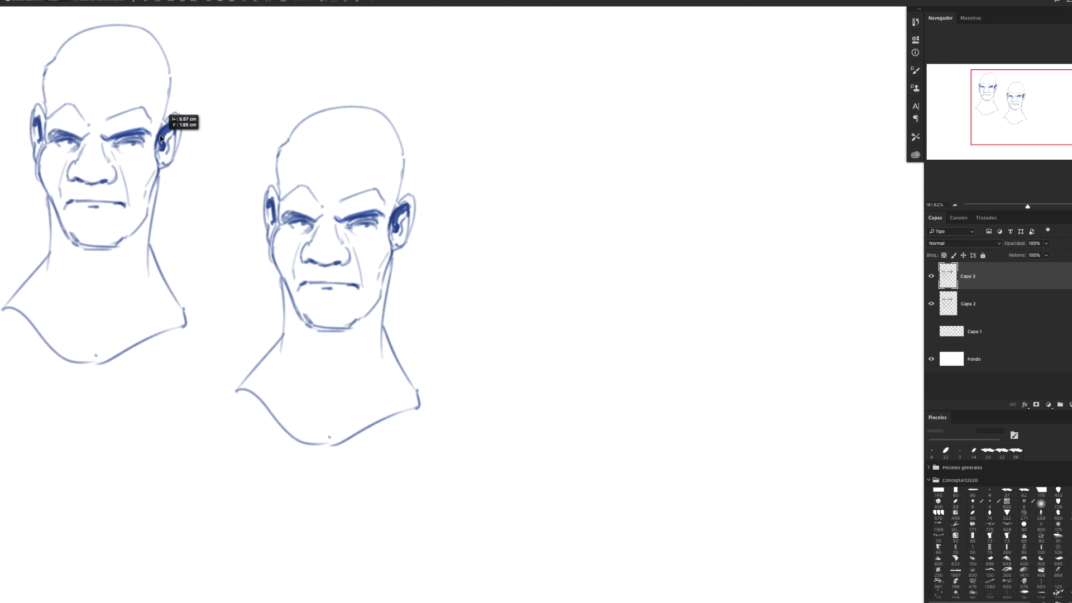
mouse_move(391, 215)
left_mouse_down()
mouse_move(374, 144)
mouse_move(360, 138)
left_mouse_up()
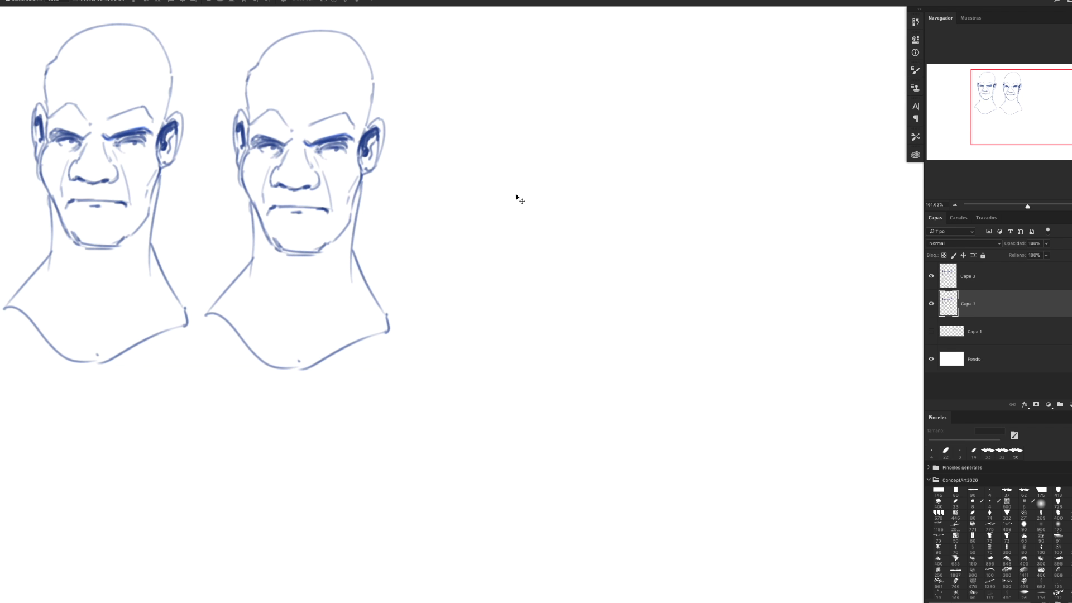
key("ctrl+i")
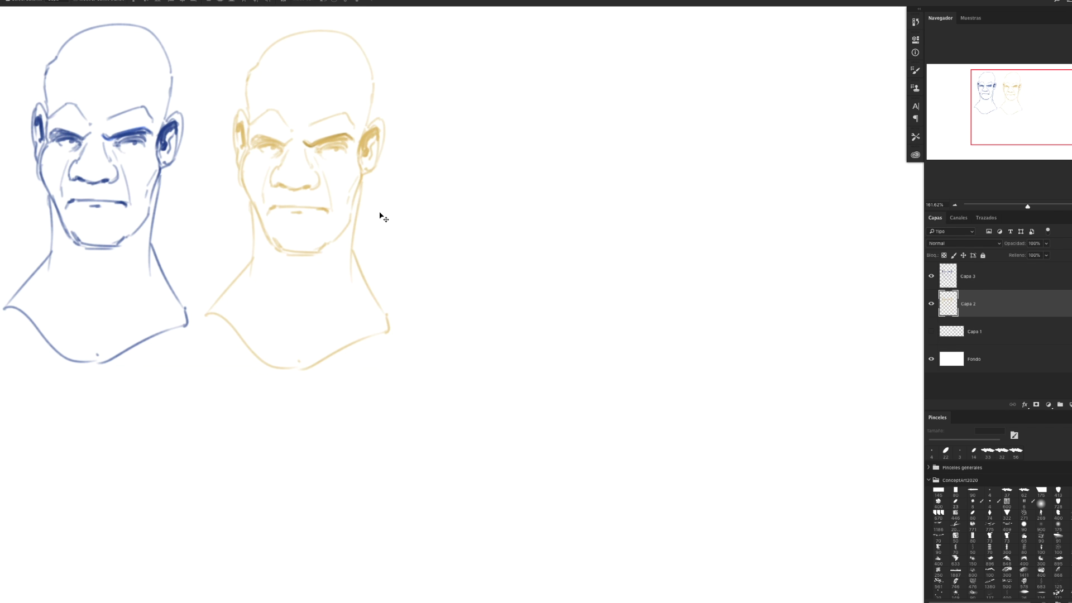
Create new layer Capa 4 and draw a cranium oval for a new head with the 4 px brush
key("ctrl+shift+n")
key("Return")
key("b")
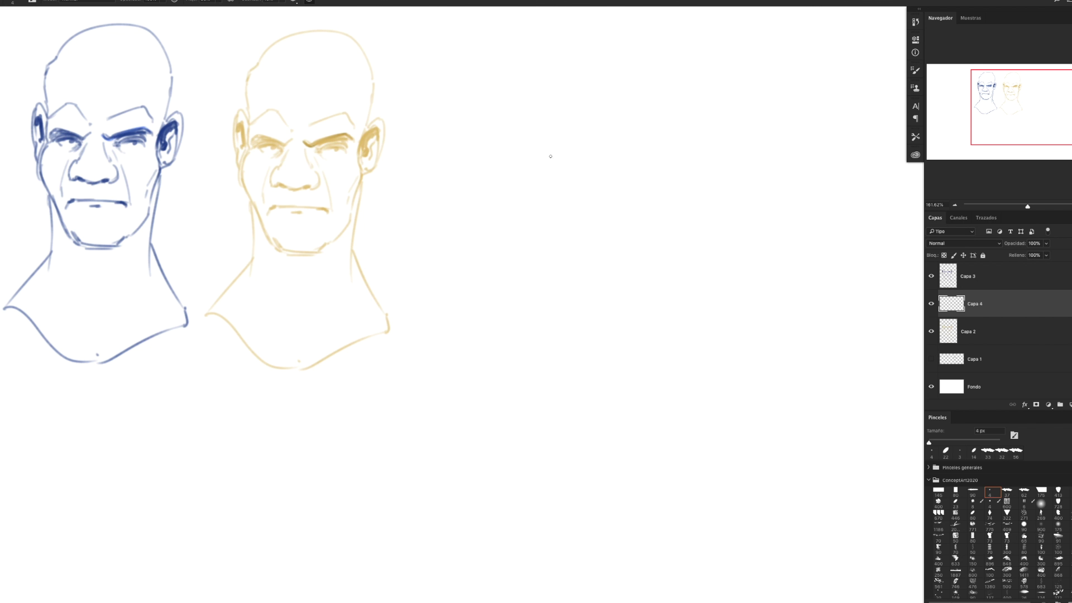
mouse_move(547, 119)
left_mouse_down()
mouse_move(637, 146)
mouse_move(541, 119)
left_mouse_up()
Sketch the neck and V-shaped jaw, then Free Transform the jaw strokes wider
left_click_drag(510, 193, 517, 250)
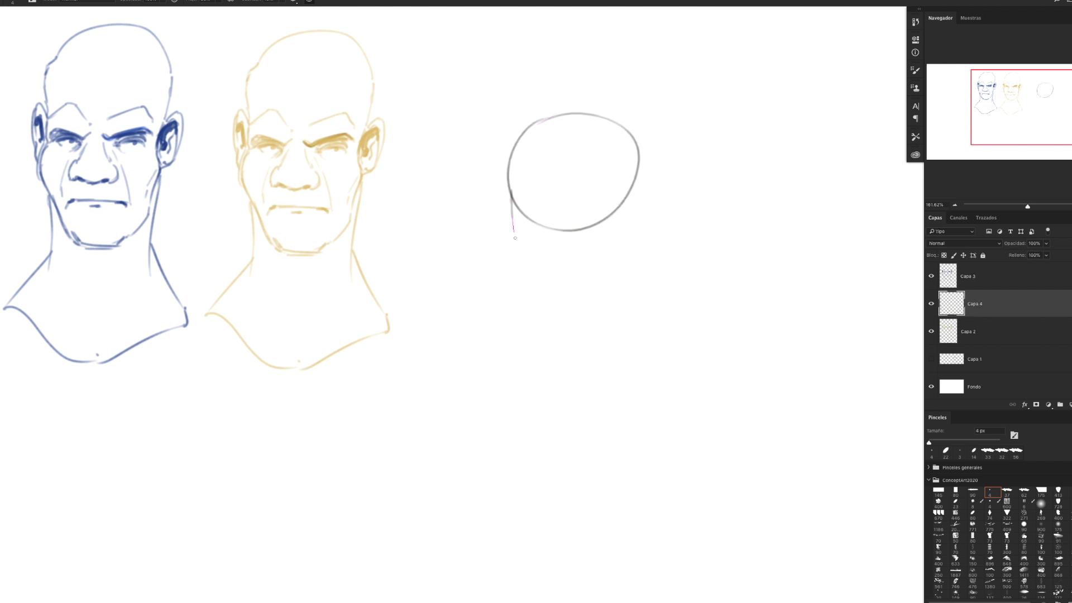
left_click_drag(634, 190, 617, 286)
mouse_move(519, 279)
left_mouse_down()
mouse_move(559, 360)
mouse_move(618, 314)
left_mouse_up()
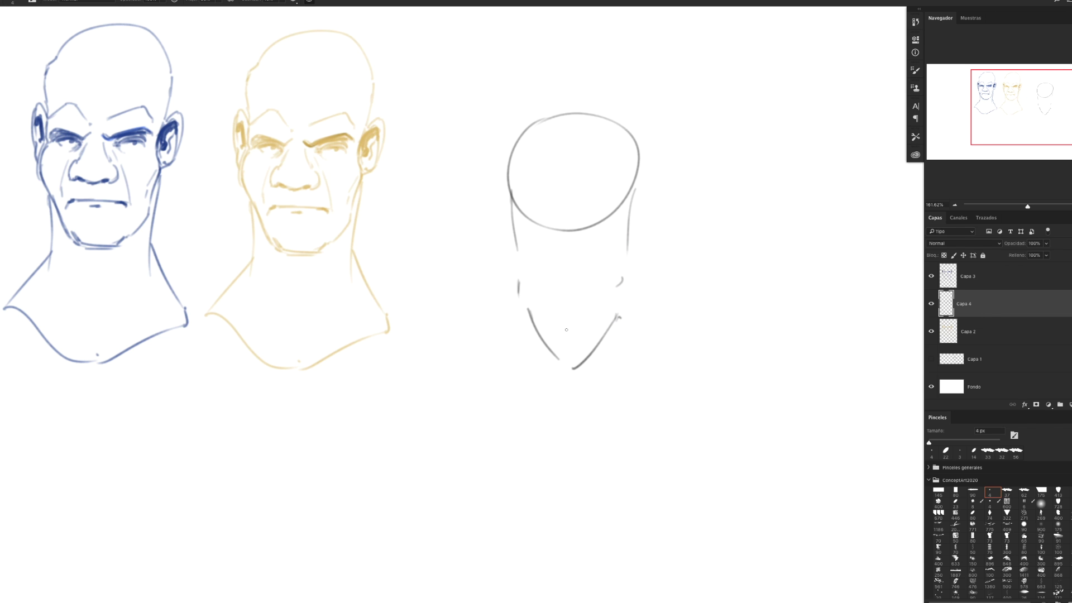
key("m")
left_click_drag(483, 379, 662, 258)
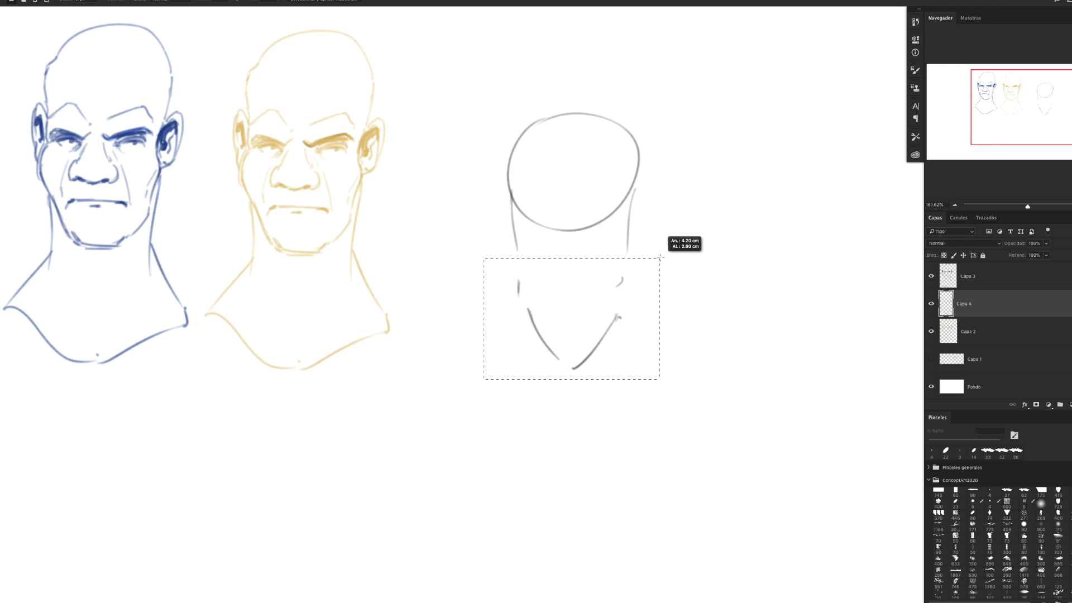
key("ctrl+t")
left_click_drag(662, 318, 698, 320)
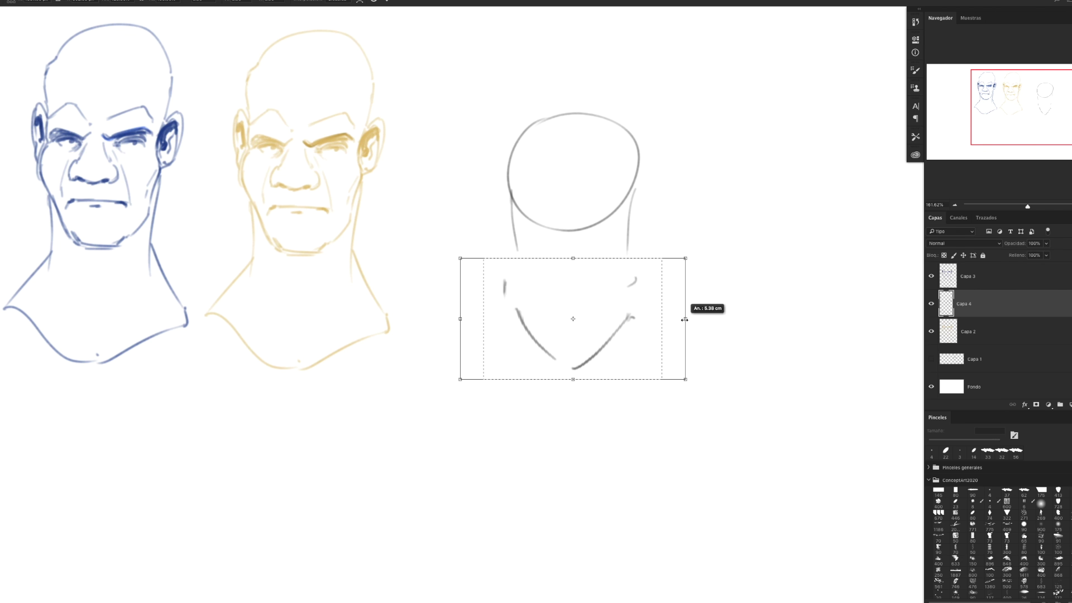
key("Return")
key("ctrl+d")
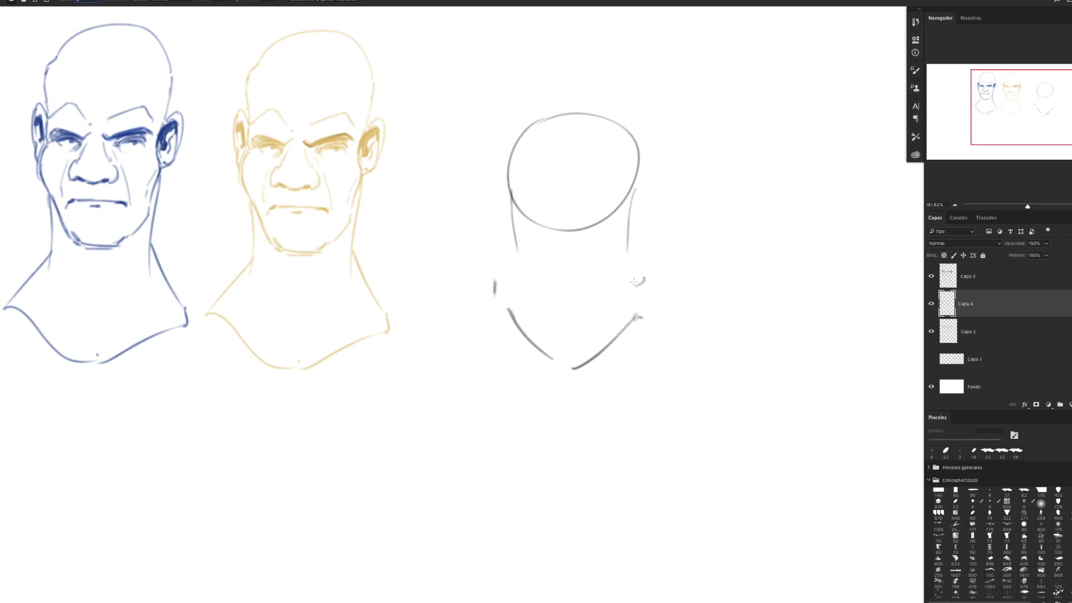
key("Return")
Draw the face centre line, head sides, jaw, neck lines and both shoulders
key("b")
mouse_move(567, 109)
left_mouse_down()
mouse_move(540, 205)
mouse_move(549, 299)
left_mouse_up()
left_click(565, 362)
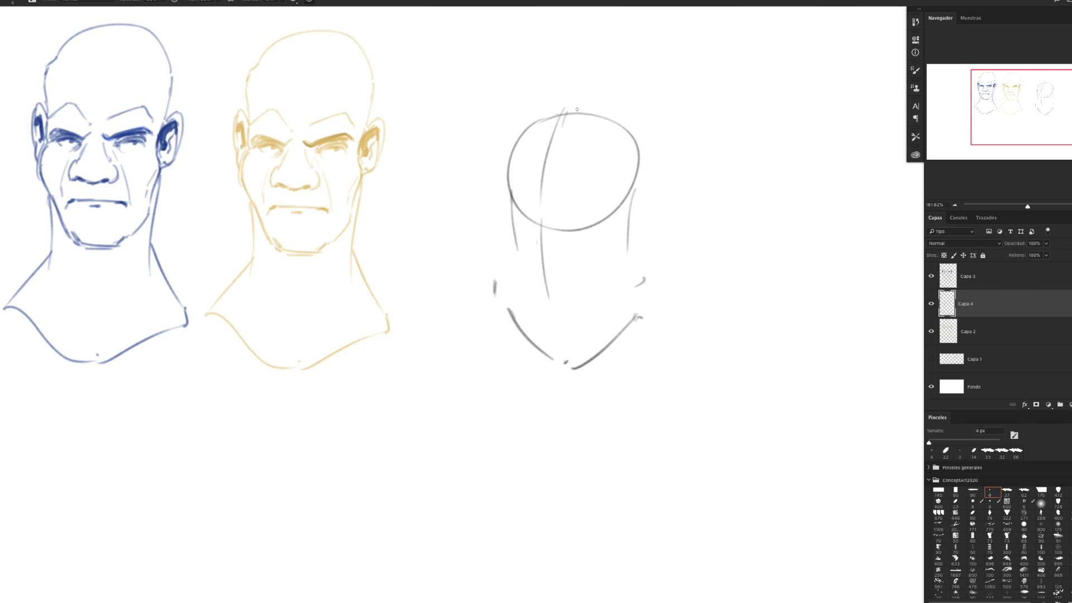
left_click_drag(553, 138, 579, 114)
left_click_drag(506, 210, 501, 270)
left_click_drag(626, 215, 641, 284)
left_click_drag(639, 296, 633, 310)
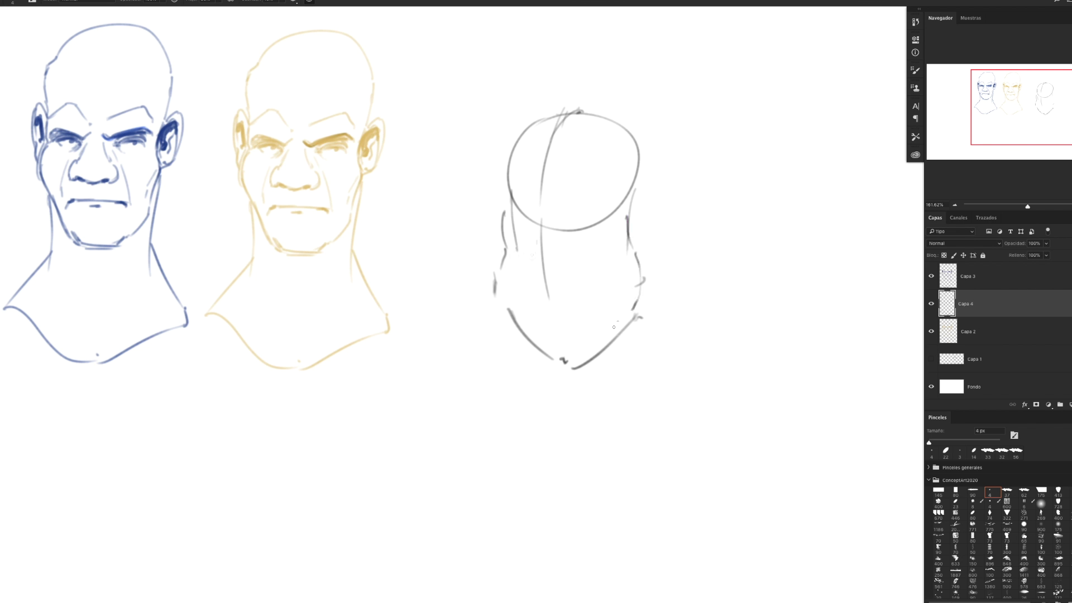
left_click_drag(499, 262, 512, 318)
left_click_drag(501, 254, 482, 297)
left_click_drag(641, 254, 666, 321)
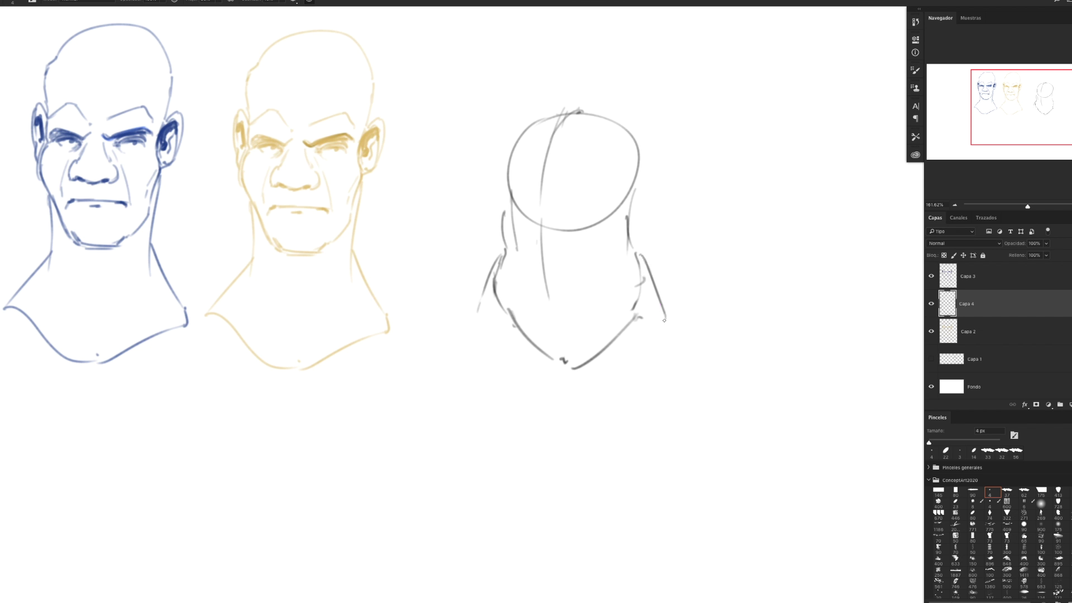
left_click_drag(492, 267, 458, 297)
left_click_drag(641, 272, 693, 302)
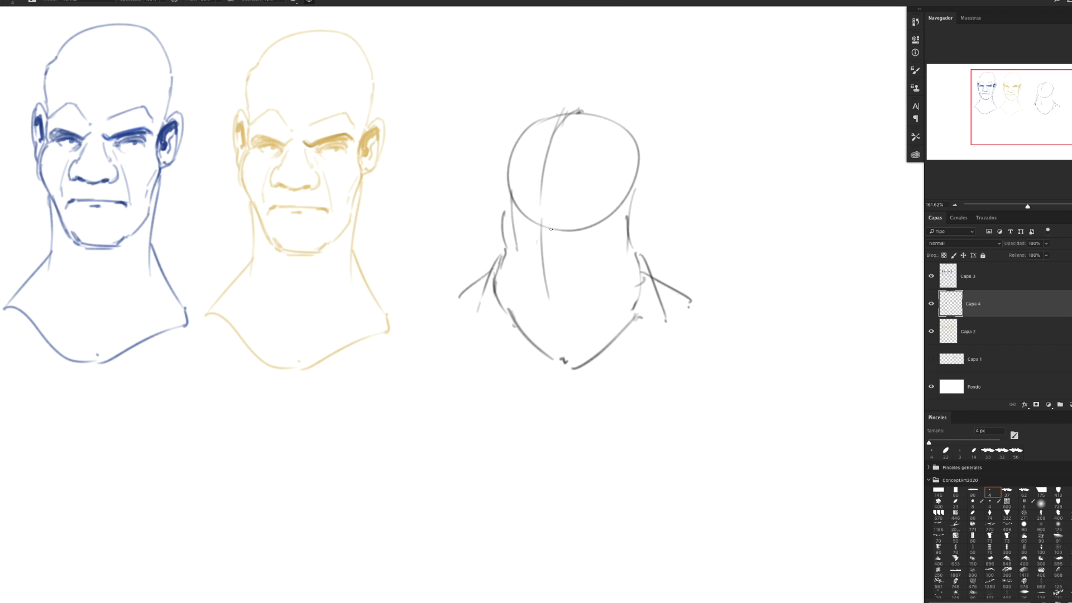
Block in the brow plane and mouth line, darken the left head edge, and start another circle
mouse_move(563, 238)
left_mouse_down()
mouse_move(594, 226)
mouse_move(609, 243)
mouse_move(562, 242)
mouse_move(532, 219)
left_mouse_up()
left_click_drag(563, 231, 577, 267)
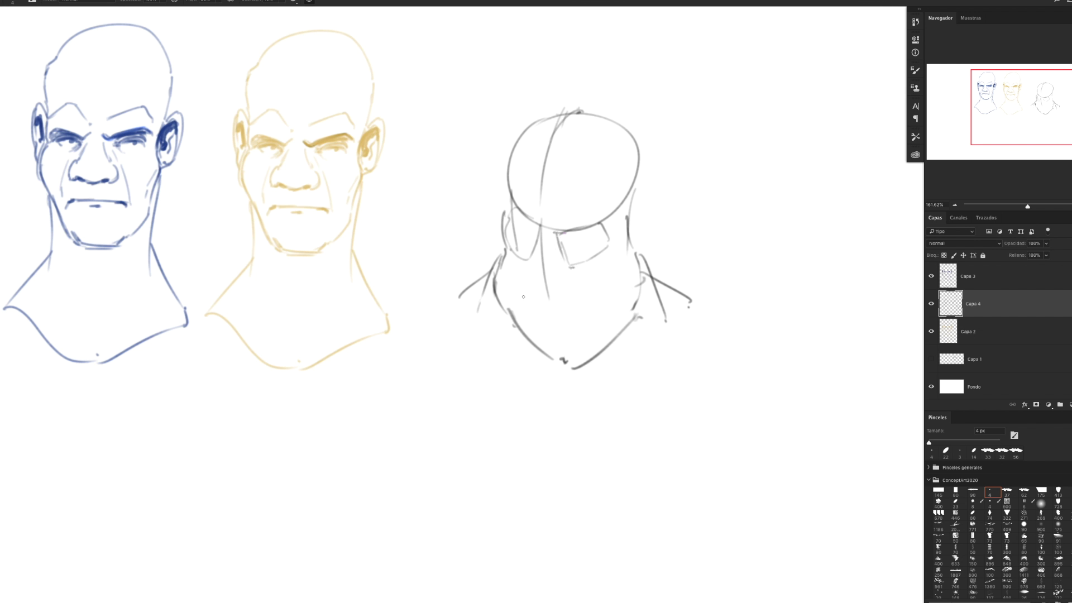
mouse_move(520, 290)
left_mouse_down()
mouse_move(593, 301)
mouse_move(558, 316)
left_mouse_up()
left_click_drag(510, 186, 504, 218)
mouse_move(789, 103)
left_mouse_down()
mouse_move(842, 140)
mouse_move(787, 91)
mouse_move(807, 120)
mouse_move(801, 190)
left_mouse_up()
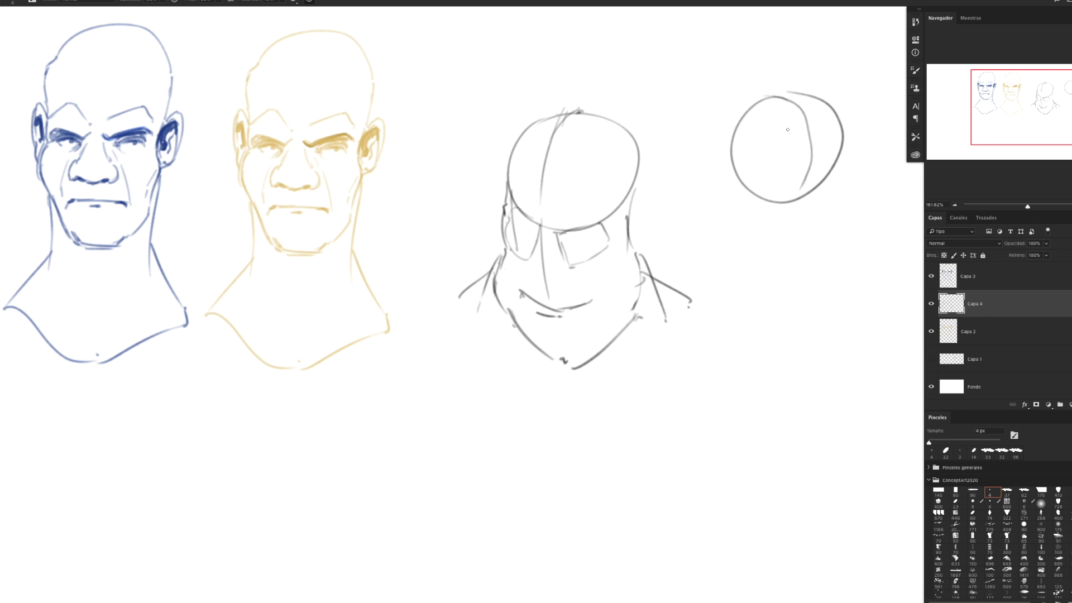
Sketch a demonstration of two circles labelled 3D and 2D linked by an arrow
mouse_move(738, 146)
left_mouse_down()
mouse_move(817, 149)
mouse_move(844, 119)
left_mouse_up()
left_click_drag(864, 44, 854, 93)
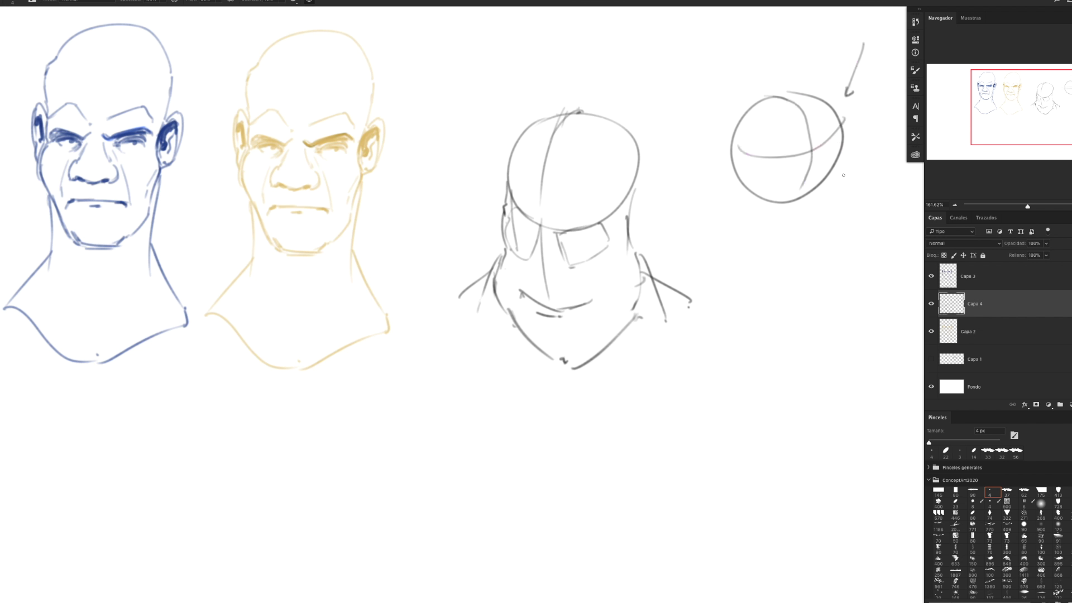
key("ctrl+z")
key("ctrl+z")
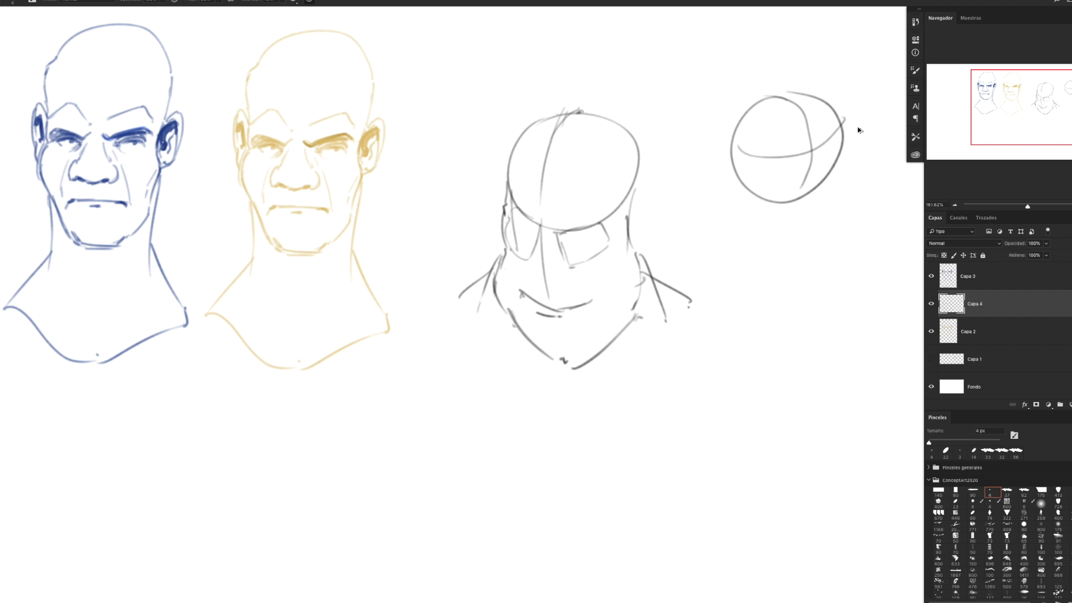
mouse_move(784, 222)
left_mouse_down()
mouse_move(784, 315)
mouse_move(808, 218)
left_mouse_up()
left_click_drag(765, 255, 793, 272)
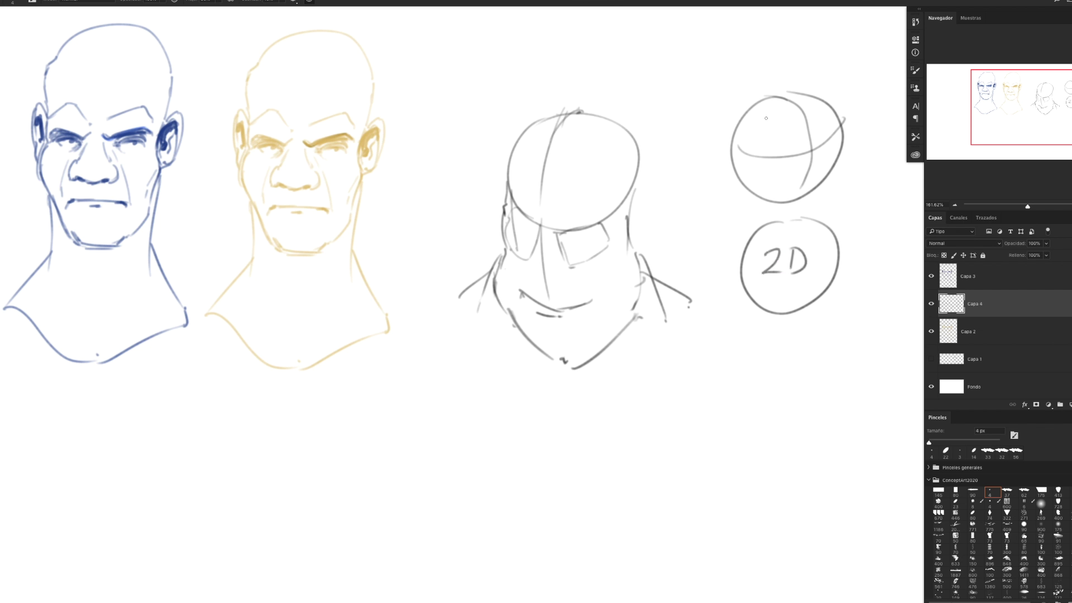
mouse_move(727, 181)
left_mouse_down()
mouse_move(720, 234)
mouse_move(729, 240)
left_mouse_up()
mouse_move(757, 122)
left_mouse_down()
mouse_move(757, 141)
mouse_move(777, 141)
left_mouse_up()
Marquee-select and delete the 3D/2D diagram, then add a stroke under the nose
key("m")
left_click_drag(710, 56, 878, 352)
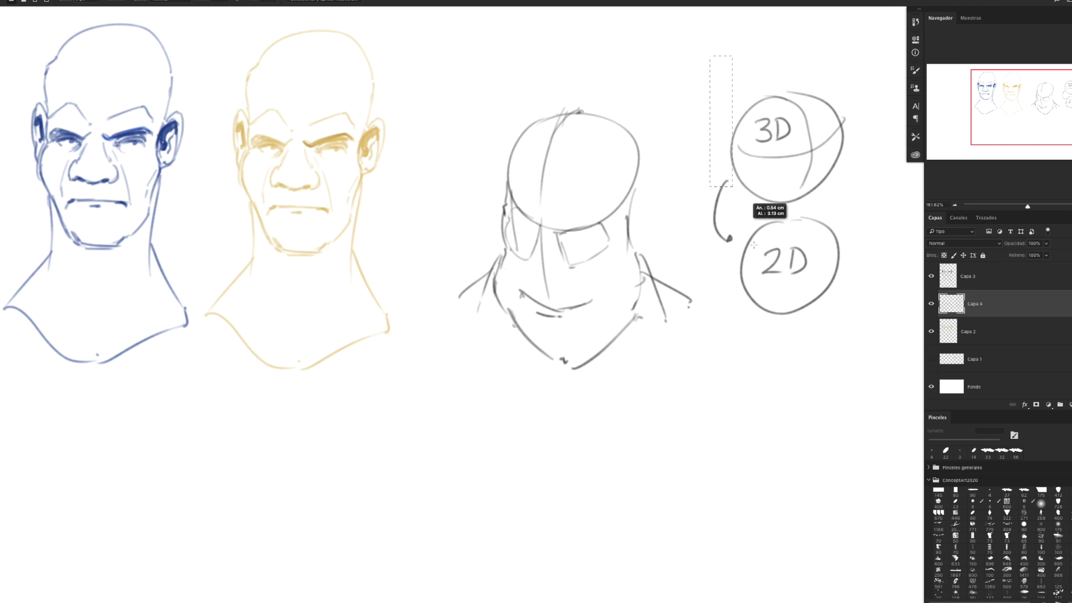
key("Delete")
key("ctrl+d")
key("b")
mouse_move(527, 264)
left_mouse_down()
mouse_move(518, 276)
mouse_move(571, 295)
mouse_move(560, 239)
mouse_move(529, 262)
mouse_move(568, 244)
mouse_move(628, 297)
mouse_move(583, 347)
left_mouse_up()
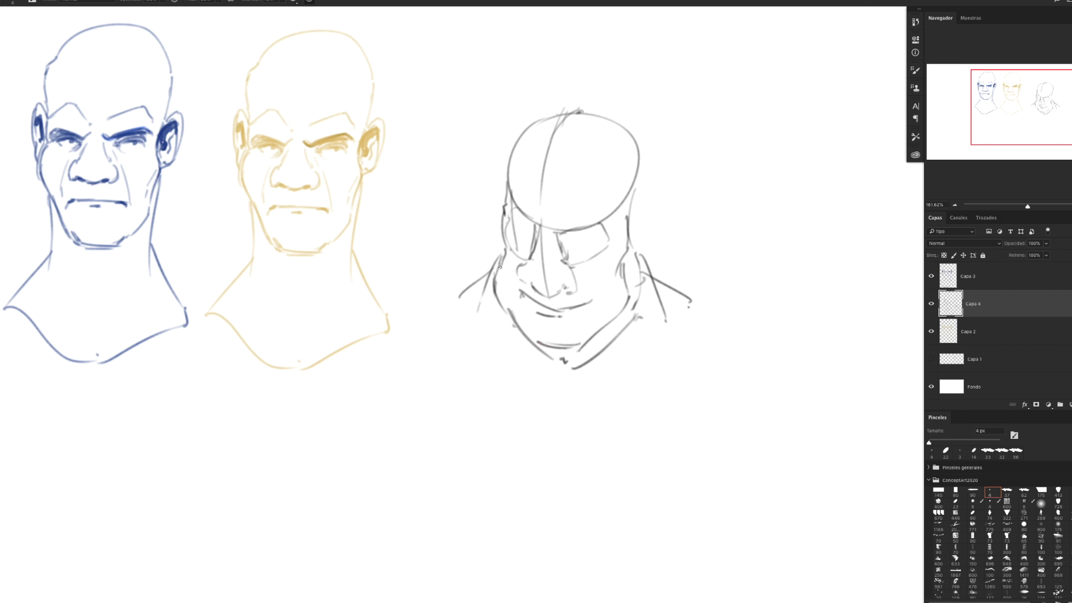
Reinforce the lower jaw and draw both ears with inner detail on the left one
mouse_move(501, 271)
left_mouse_down()
mouse_move(503, 295)
mouse_move(555, 350)
left_mouse_up()
left_click_drag(627, 234, 632, 251)
mouse_move(509, 197)
left_mouse_down()
mouse_move(502, 176)
mouse_move(501, 234)
left_mouse_up()
left_click_drag(502, 188, 508, 236)
left_click_drag(505, 195, 501, 205)
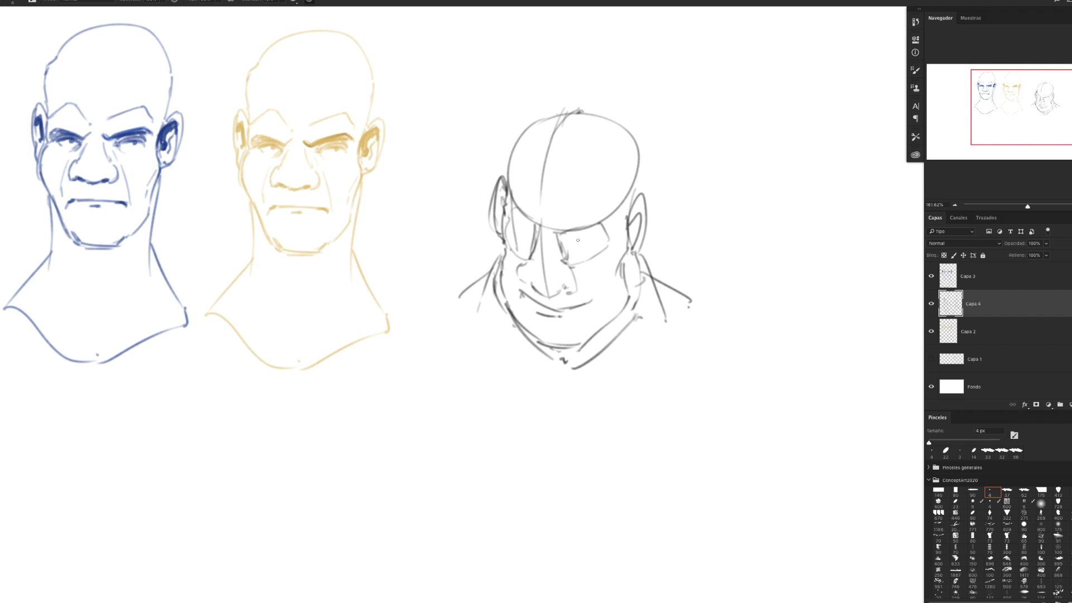
Draw the dark pupil, eyelids, left side of the nose, and the left cheek and jaw contour
mouse_move(593, 238)
left_mouse_down()
mouse_move(602, 235)
mouse_move(582, 231)
left_mouse_up()
mouse_move(576, 233)
left_mouse_down()
mouse_move(601, 230)
mouse_move(569, 237)
mouse_move(572, 249)
mouse_move(509, 205)
mouse_move(528, 237)
mouse_move(534, 226)
left_mouse_up()
mouse_move(508, 230)
left_mouse_down()
mouse_move(525, 227)
mouse_move(509, 215)
mouse_move(614, 226)
left_mouse_up()
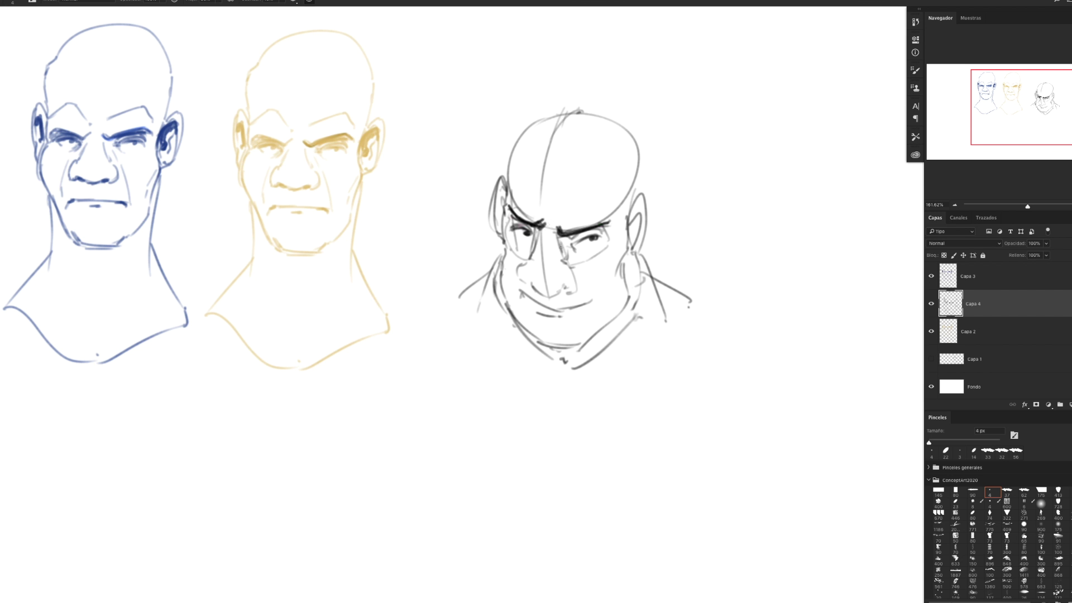
mouse_move(549, 229)
left_mouse_down()
mouse_move(543, 291)
mouse_move(565, 290)
mouse_move(521, 282)
mouse_move(578, 291)
mouse_move(589, 272)
mouse_move(595, 319)
left_mouse_up()
key("ctrl+z")
left_click_drag(512, 268, 507, 310)
mouse_move(501, 246)
left_mouse_down()
mouse_move(506, 310)
mouse_move(541, 348)
mouse_move(571, 341)
mouse_move(624, 300)
mouse_move(580, 341)
left_mouse_up()
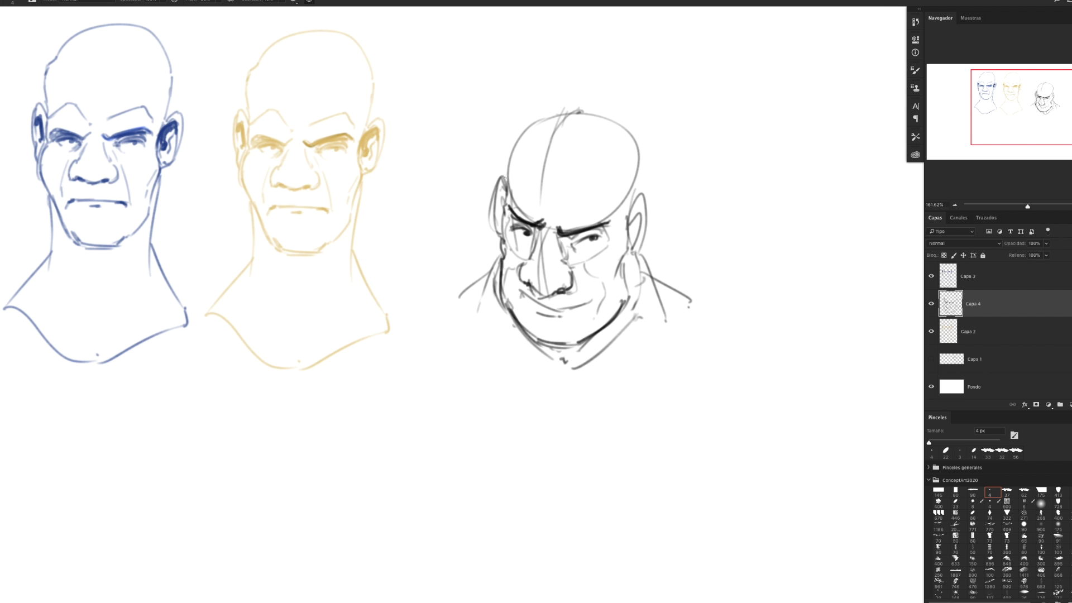
Reinforce the skull contour and outline the shoulders and bust
left_click_drag(630, 213, 640, 150)
mouse_move(639, 195)
left_mouse_down()
mouse_move(644, 157)
mouse_move(580, 113)
mouse_move(526, 122)
left_mouse_up()
left_click_drag(502, 150, 507, 171)
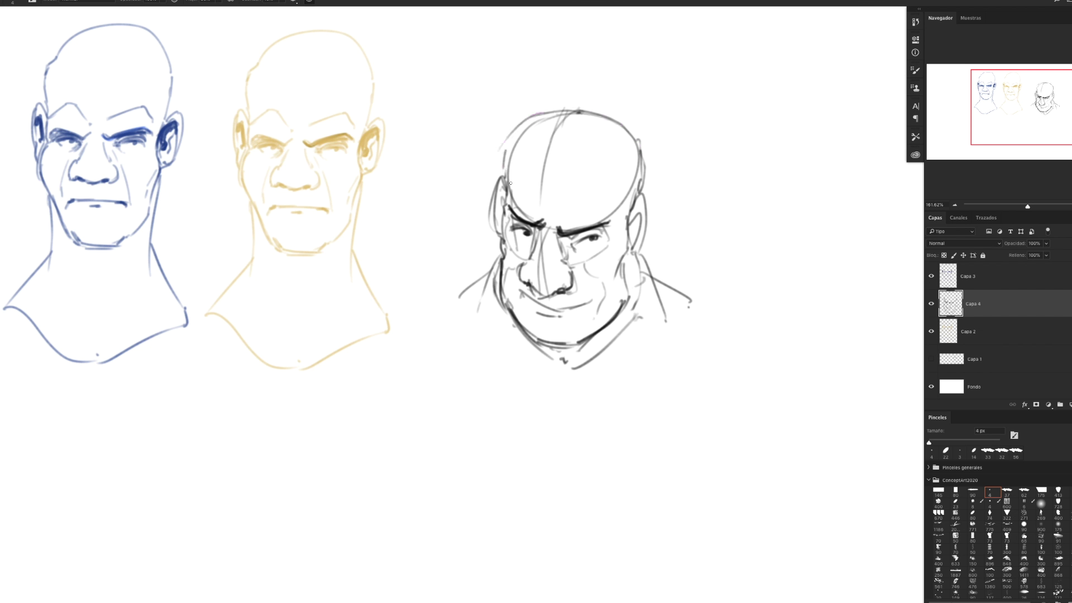
left_click_drag(497, 256, 451, 292)
mouse_move(644, 259)
left_mouse_down()
mouse_move(713, 318)
mouse_move(660, 392)
left_mouse_up()
mouse_move(461, 290)
left_mouse_down()
mouse_move(440, 338)
mouse_move(468, 371)
mouse_move(546, 436)
mouse_move(603, 437)
left_mouse_up()
left_click_drag(657, 394, 608, 433)
Add a stroke below the chin and darken the nose bridge and cheek shadow
left_click_drag(538, 348, 555, 371)
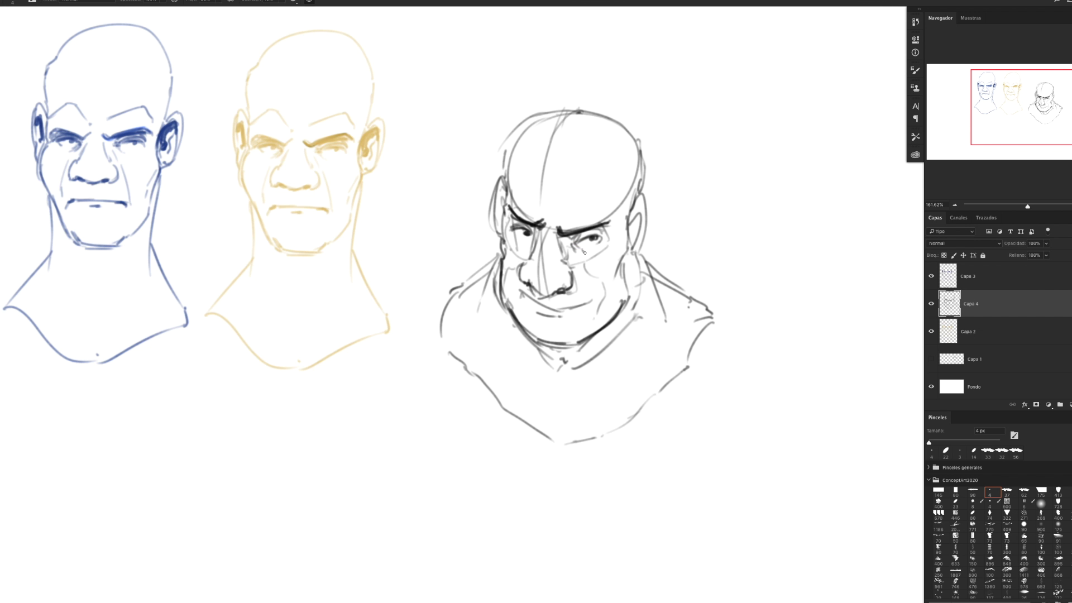
left_click_drag(543, 230, 538, 248)
left_click_drag(534, 254, 525, 262)
Select the third head and move it up and left, then deselect
key("m")
left_click_drag(416, 501, 772, 63)
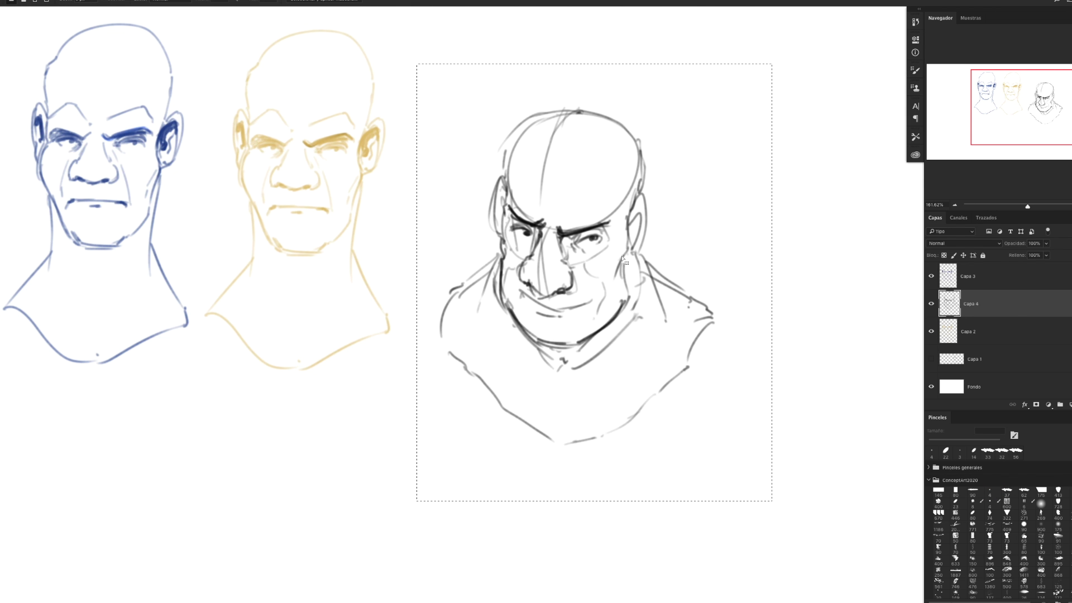
key("v")
left_click_drag(589, 227, 536, 155)
key("ctrl+d")
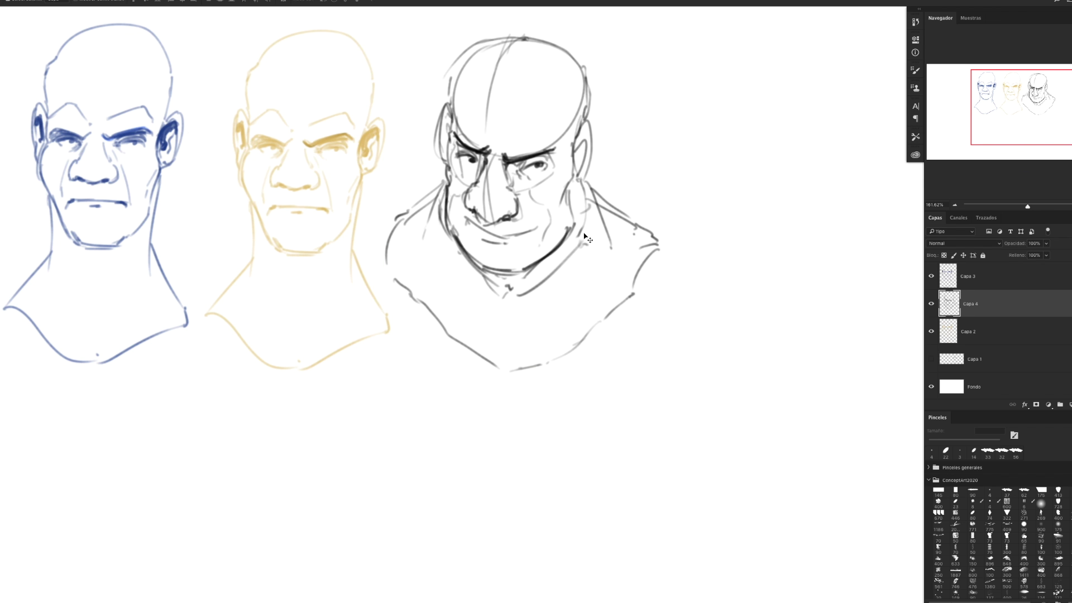
Fit the canvas on screen, move all three heads up-left, and zoom into the empty area
key("ctrl")
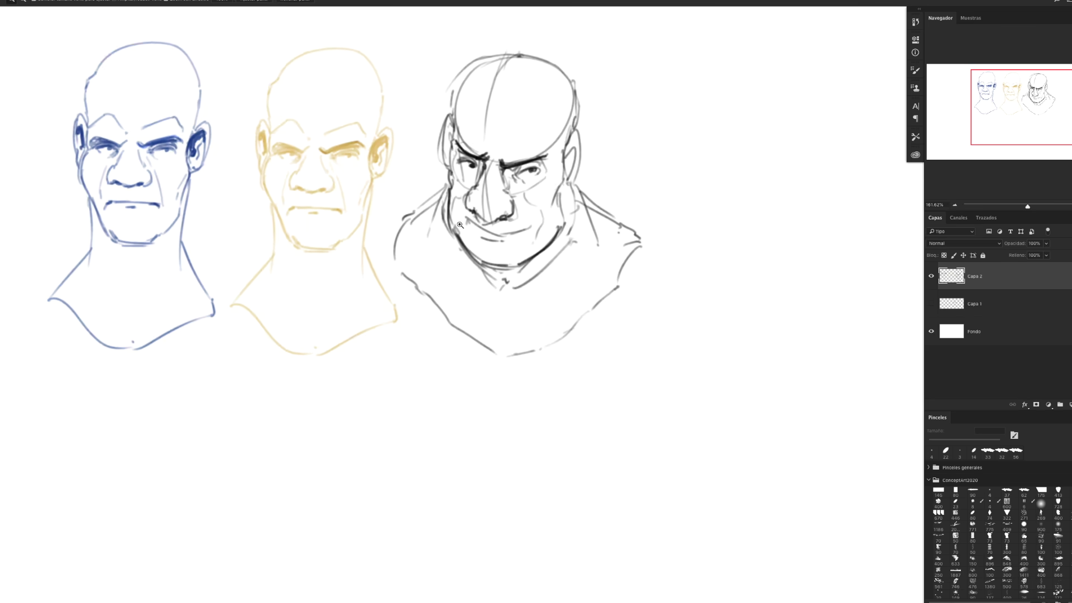
key("ctrl+0")
key("v")
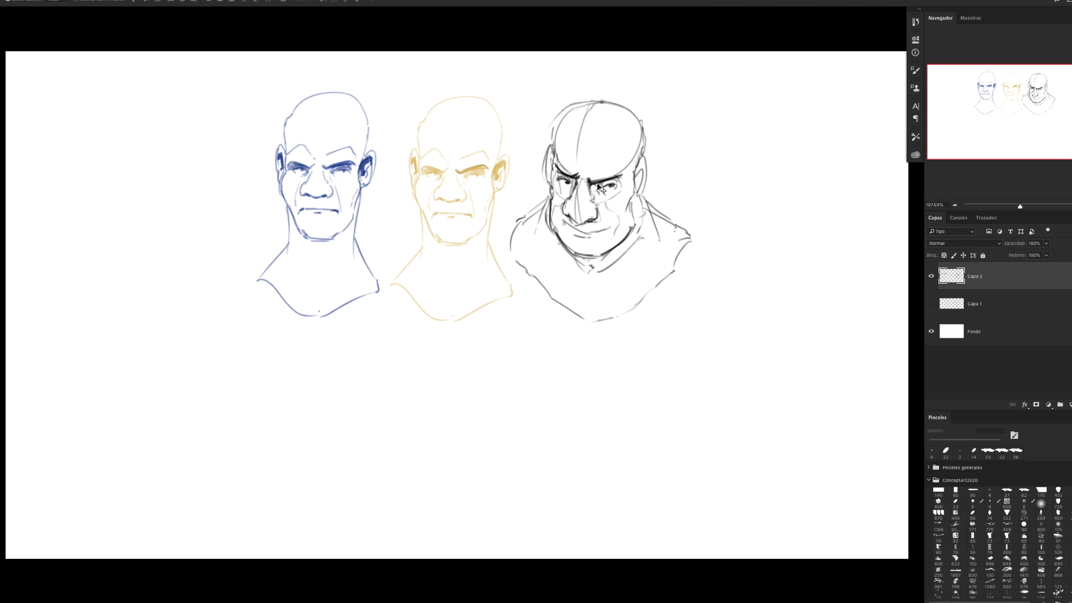
left_click_drag(598, 186, 378, 160)
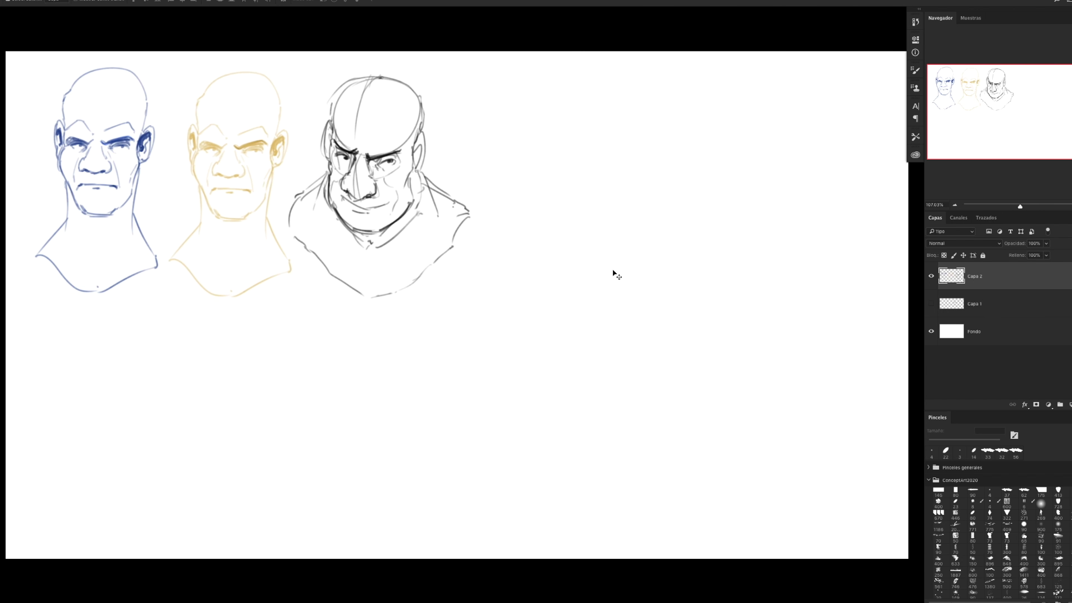
key("b")
key("z")
mouse_move(570, 132)
left_mouse_down()
mouse_move(588, 125)
mouse_move(577, 124)
left_mouse_up()
Sketch a new round head with jaw, chin and eye marks right of the third head
key("b")
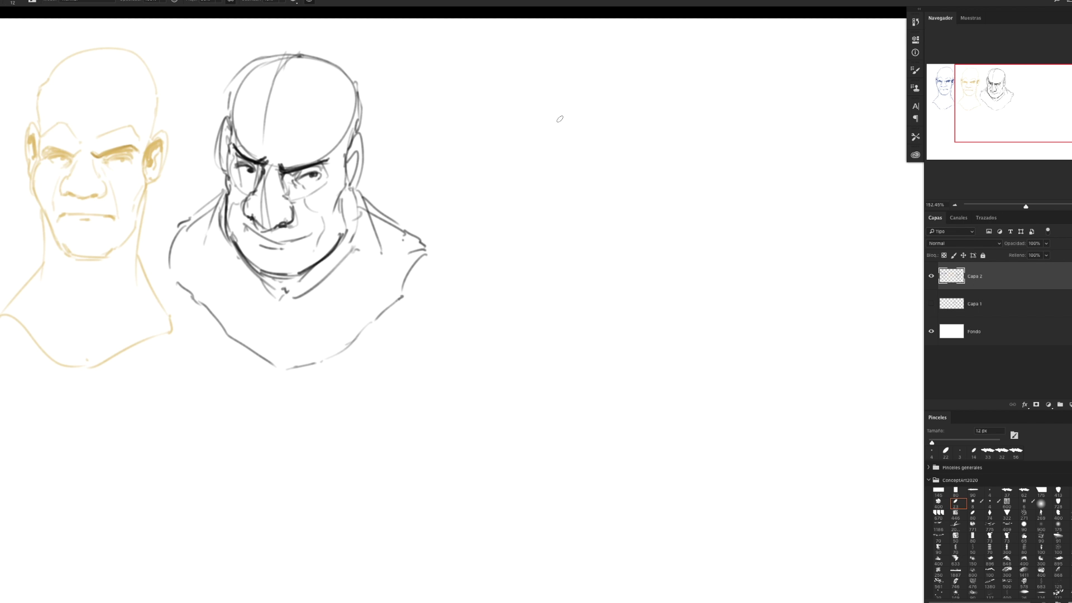
mouse_move(558, 102)
left_mouse_down()
mouse_move(526, 163)
mouse_move(623, 220)
mouse_move(596, 224)
left_mouse_up()
left_click_drag(535, 154, 522, 180)
mouse_move(578, 230)
left_mouse_down()
mouse_move(559, 238)
mouse_move(567, 255)
left_mouse_up()
left_click_drag(664, 200, 659, 222)
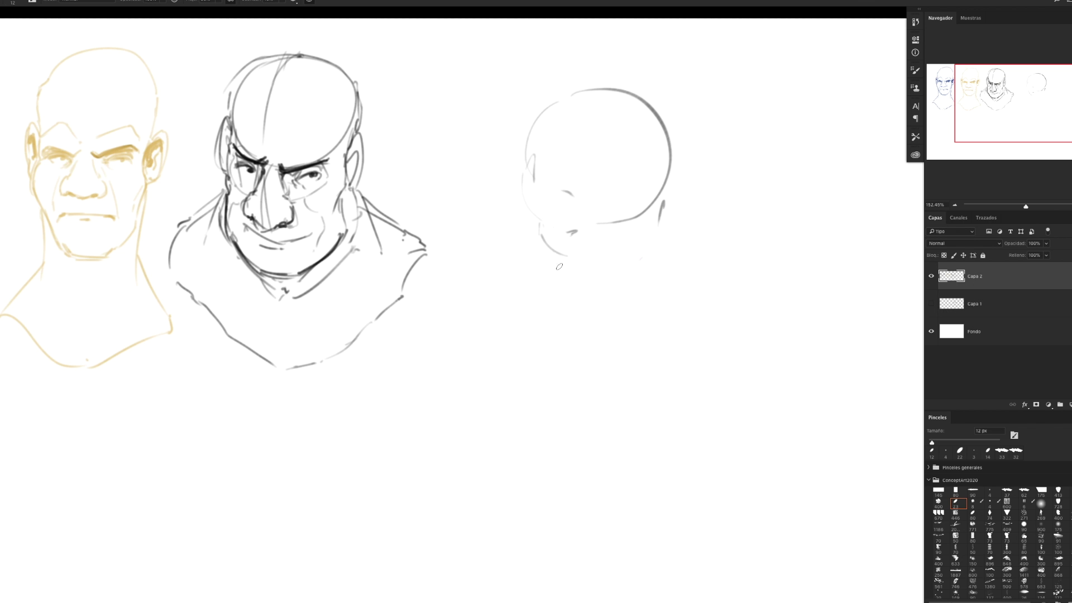
mouse_move(553, 262)
left_mouse_down()
mouse_move(564, 290)
mouse_move(545, 273)
mouse_move(648, 302)
mouse_move(684, 176)
mouse_move(672, 224)
left_mouse_up()
mouse_move(543, 189)
left_mouse_down()
mouse_move(542, 217)
mouse_move(560, 213)
left_mouse_up()
left_click_drag(557, 228, 569, 223)
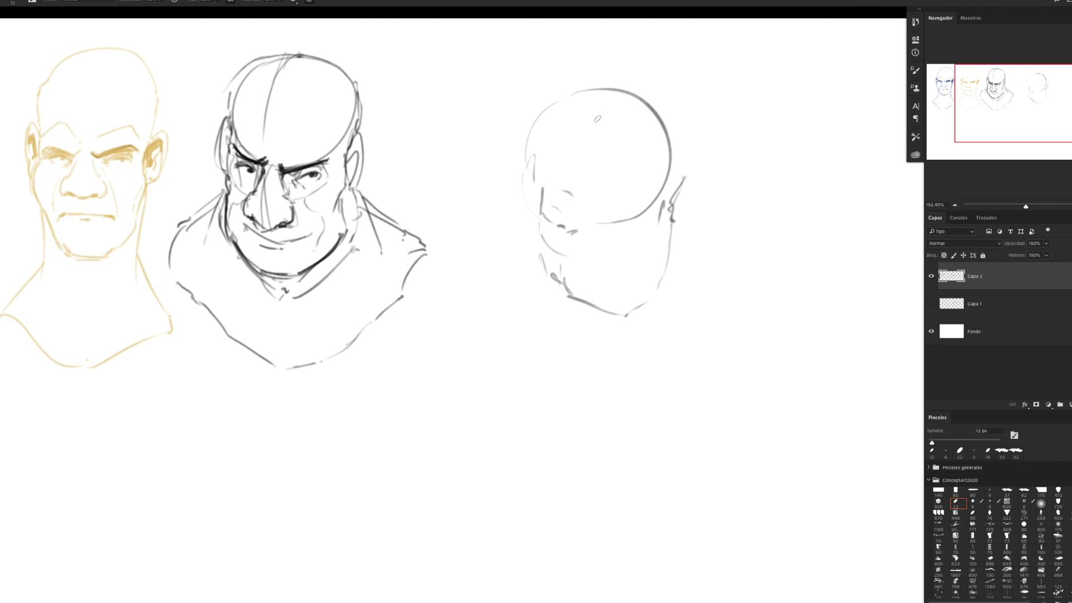
Draw three horizontal alignment lines between the third and new heads
left_click_drag(441, 155, 493, 152)
left_click_drag(454, 223, 505, 220)
left_click_drag(459, 285, 509, 284)
Draw the new head's side lines and neck lines, then enlarge the brush to 21 px
left_click_drag(532, 225, 539, 325)
left_click_drag(670, 253, 671, 336)
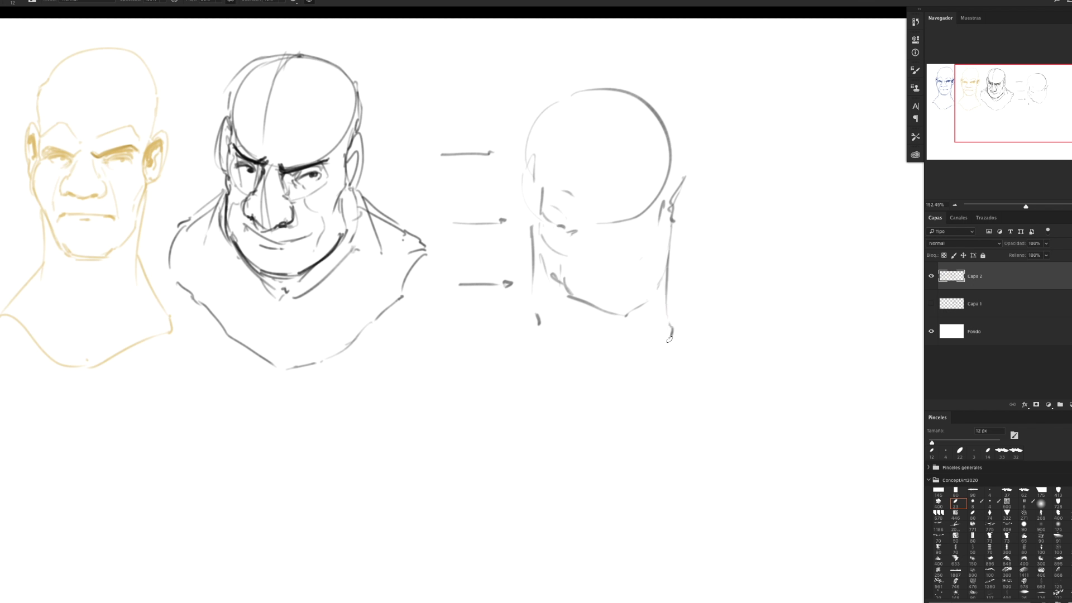
left_click_drag(531, 274, 505, 351)
left_click_drag(669, 286, 693, 340)
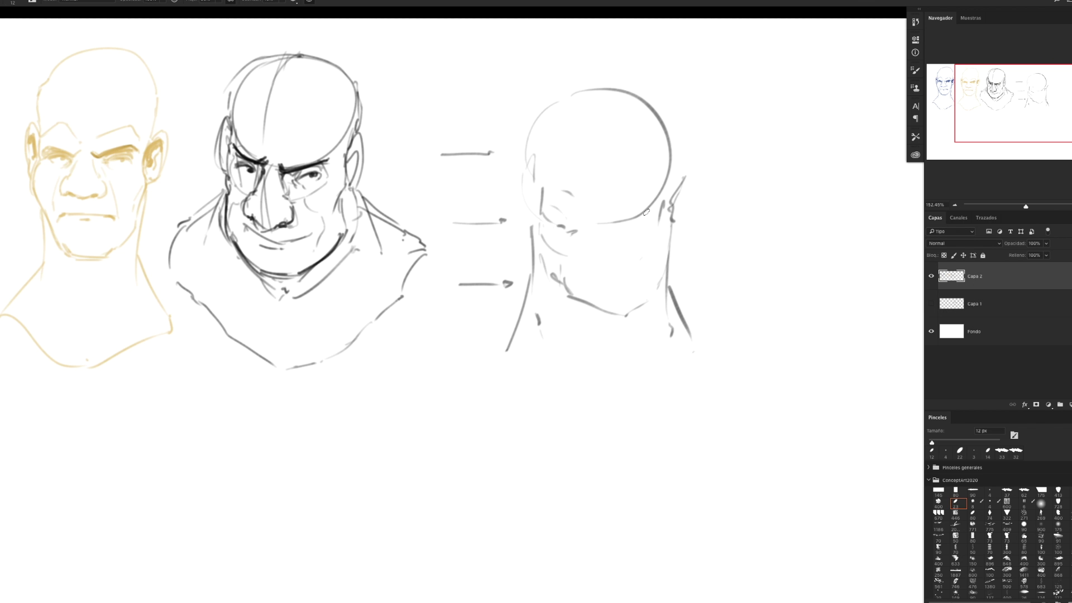
mouse_move(628, 212)
left_mouse_down()
mouse_move(667, 206)
mouse_move(578, 216)
mouse_move(671, 208)
mouse_move(576, 212)
left_mouse_up()
Thicken the new head's eyebrows, then shrink the brush to 9 px
key("e")
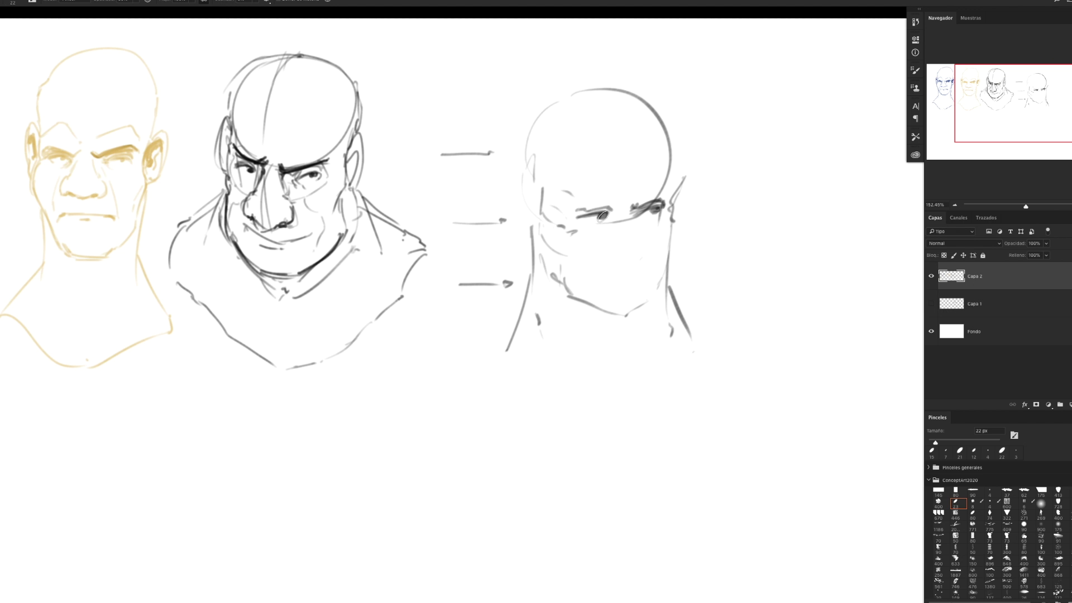
key("b")
mouse_move(612, 204)
left_mouse_down()
mouse_move(574, 213)
mouse_move(673, 197)
mouse_move(575, 209)
mouse_move(597, 222)
left_mouse_up()
left_click(600, 219)
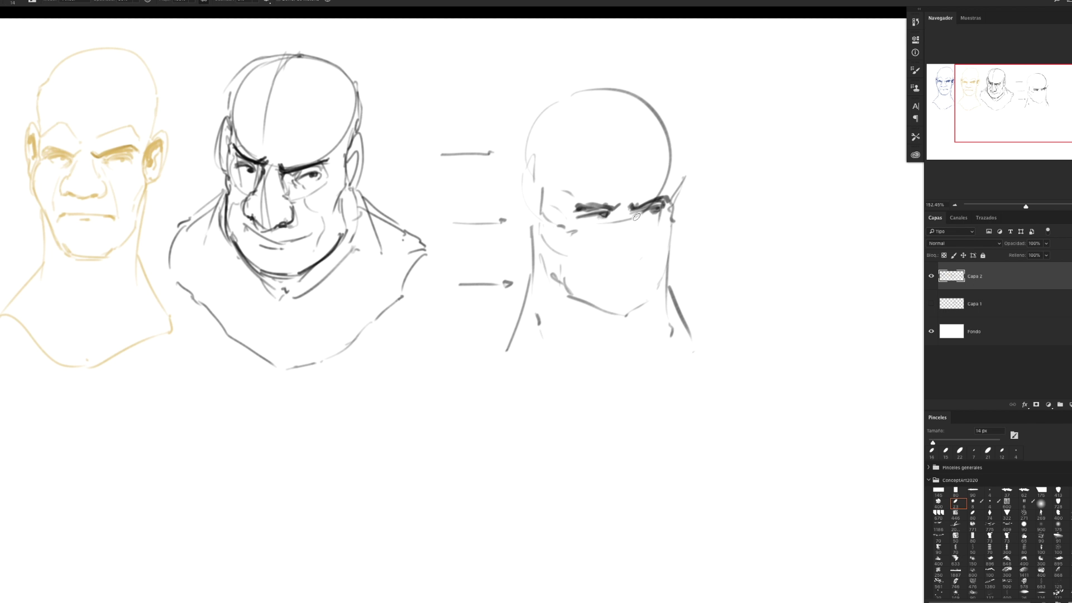
mouse_move(640, 227)
left_mouse_down()
mouse_move(601, 227)
mouse_move(603, 208)
mouse_move(666, 200)
mouse_move(672, 229)
left_mouse_up()
Darken the left eye and draw the cheek lines, mouth and nose
left_click_drag(564, 210, 565, 227)
left_click_drag(567, 227, 583, 247)
left_click_drag(585, 259, 585, 267)
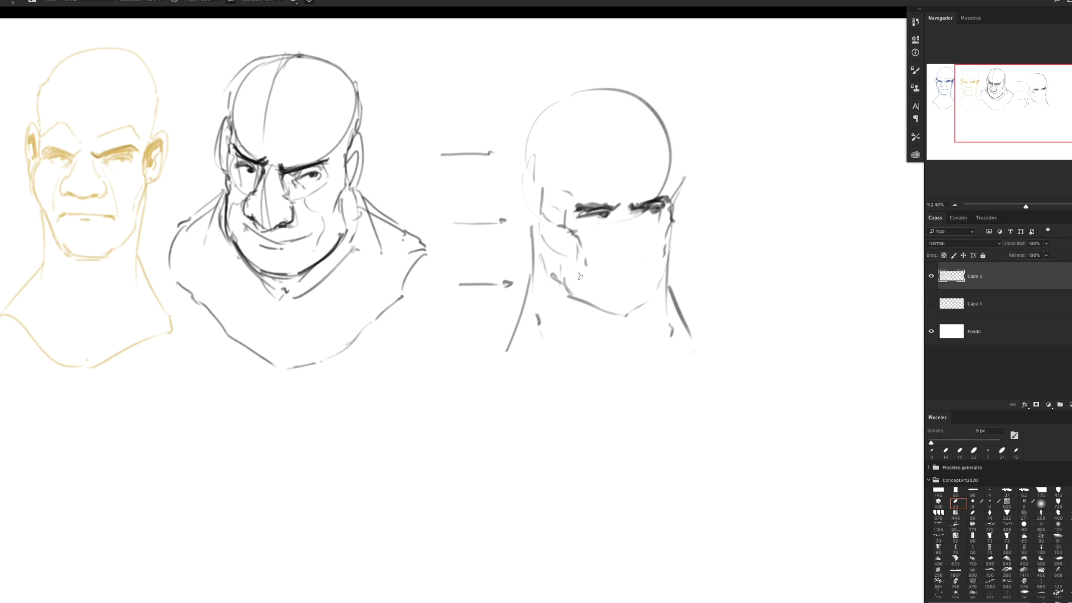
mouse_move(599, 273)
left_mouse_down()
mouse_move(653, 263)
mouse_move(626, 278)
left_mouse_up()
mouse_move(625, 195)
left_mouse_down()
mouse_move(645, 230)
mouse_move(644, 253)
mouse_move(616, 259)
mouse_move(650, 255)
left_mouse_up()
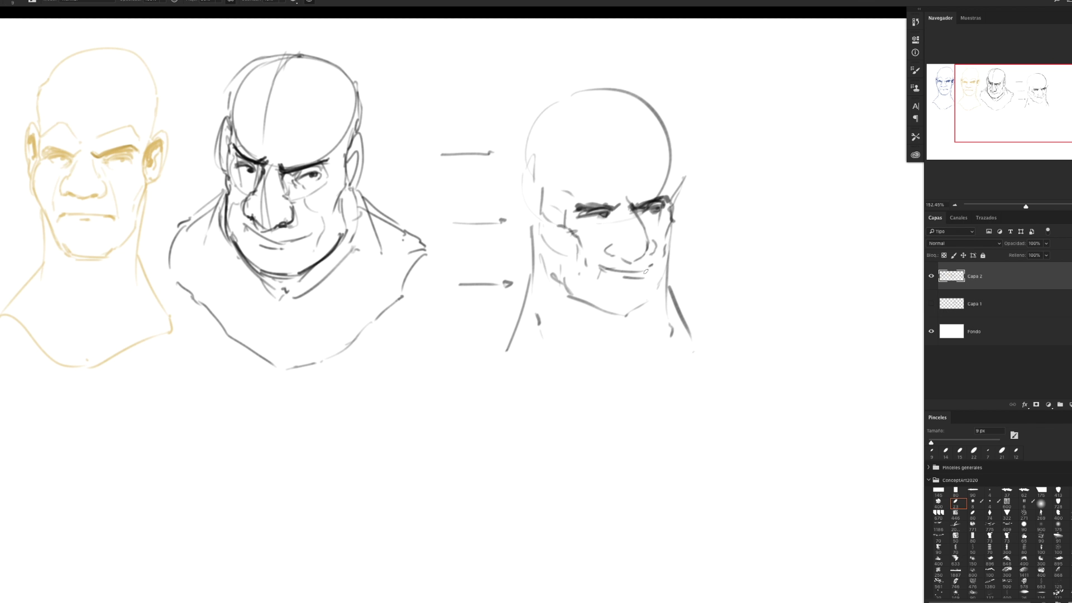
Erase stray strokes near the left eye and draw a dark ear curve
key("e")
left_click_drag(560, 228, 577, 245)
left_click_drag(544, 189, 546, 216)
key("b")
mouse_move(533, 178)
left_mouse_down()
mouse_move(524, 191)
mouse_move(540, 244)
left_mouse_up()
left_click_drag(535, 185, 535, 225)
Retrace the skull, brow ridge and ear outline, and start the neck line
mouse_move(519, 174)
left_mouse_down()
mouse_move(578, 82)
mouse_move(643, 90)
mouse_move(660, 123)
left_mouse_up()
left_click_drag(676, 198, 649, 104)
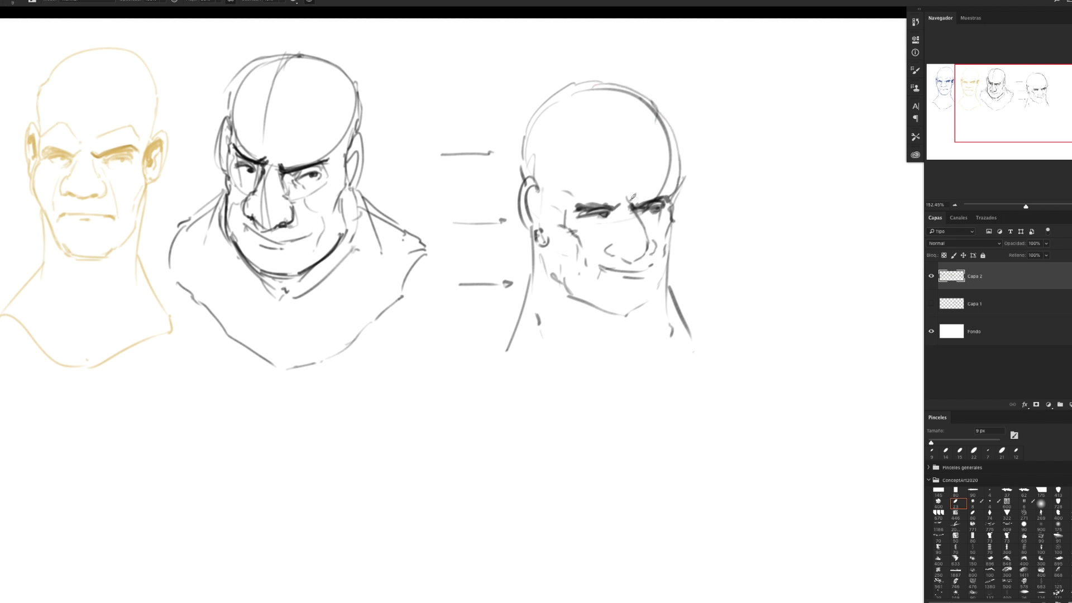
left_click_drag(675, 183, 676, 182)
left_click_drag(616, 203, 561, 191)
mouse_move(622, 279)
left_mouse_down()
mouse_move(641, 279)
mouse_move(621, 257)
mouse_move(642, 254)
left_mouse_up()
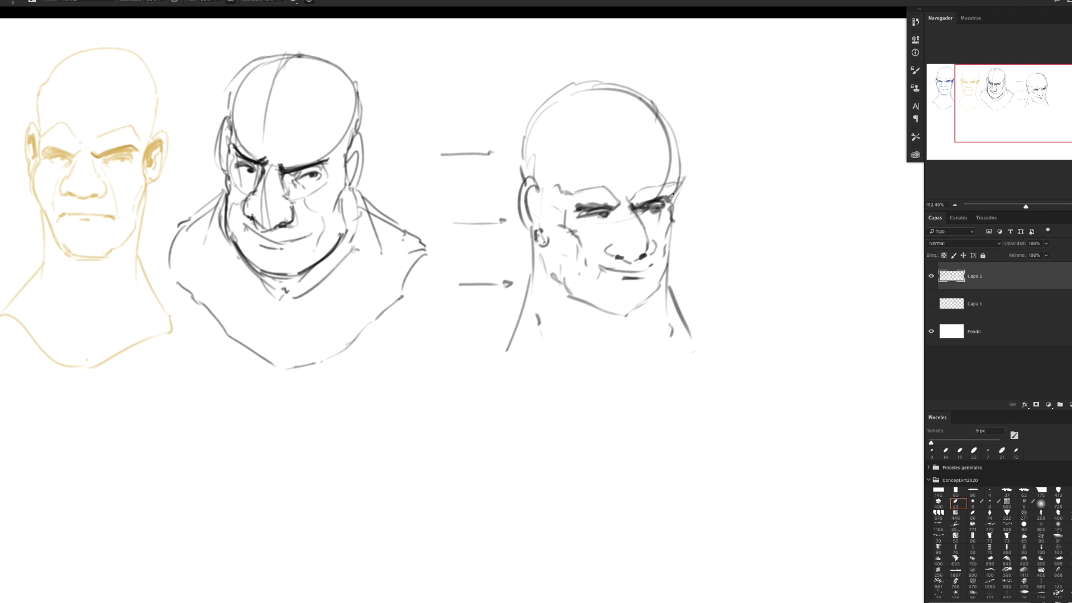
mouse_move(670, 204)
left_mouse_down()
mouse_move(677, 166)
mouse_move(631, 93)
left_mouse_up()
mouse_move(526, 203)
left_mouse_down()
mouse_move(533, 178)
mouse_move(517, 190)
mouse_move(519, 234)
mouse_move(537, 252)
mouse_move(518, 224)
mouse_move(511, 154)
mouse_move(564, 86)
left_mouse_up()
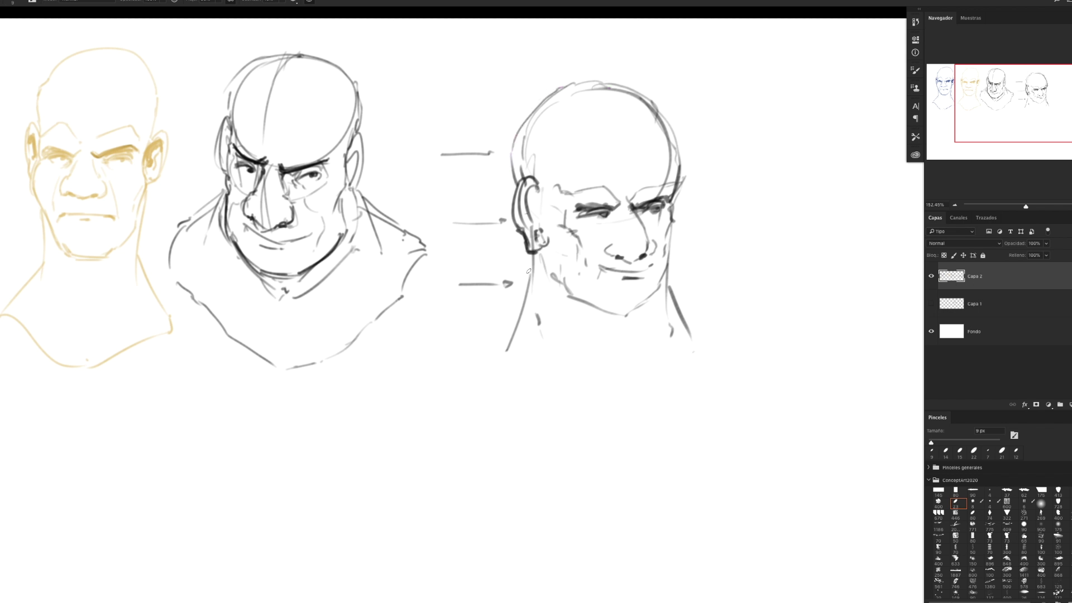
left_click_drag(529, 276, 488, 334)
Sketch shoulder and neck lines, then erase the three guide arrows beside the head
left_click_drag(670, 297, 734, 332)
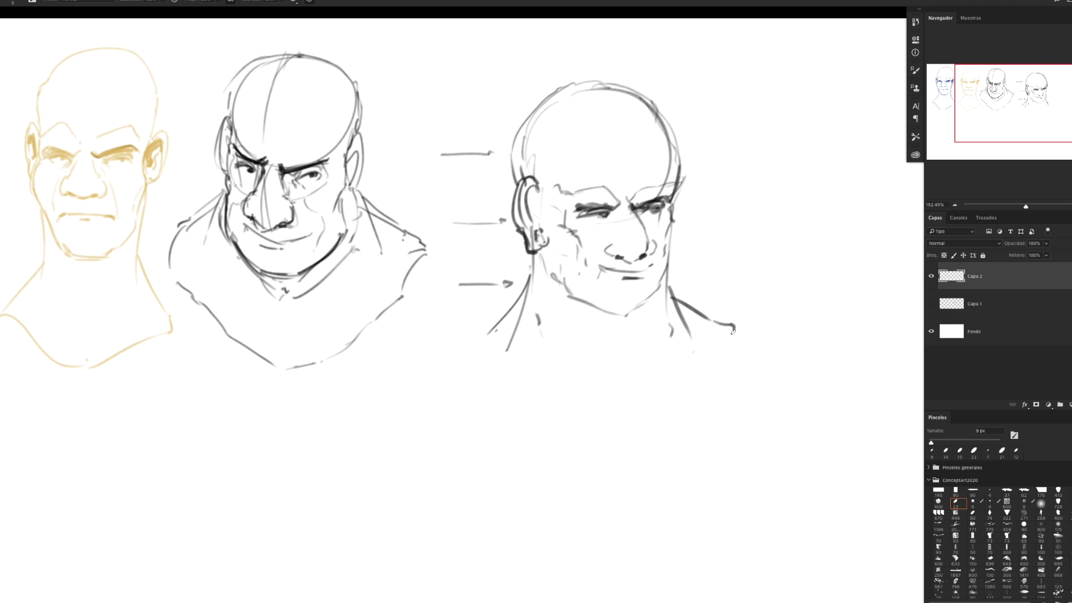
left_click_drag(524, 311, 473, 343)
left_click_drag(529, 274, 503, 342)
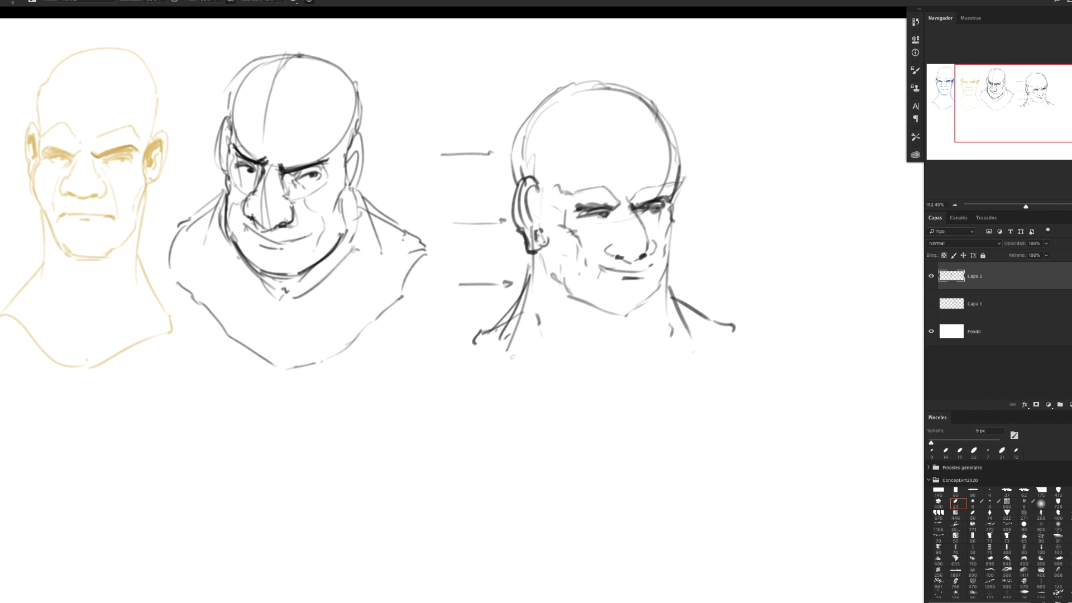
key("e")
mouse_move(491, 158)
left_mouse_down()
mouse_move(433, 152)
mouse_move(482, 155)
mouse_move(444, 158)
left_mouse_up()
left_click_drag(506, 222, 457, 223)
mouse_move(513, 283)
left_mouse_down()
mouse_move(459, 284)
mouse_move(514, 283)
left_mouse_up()
Darken the ear, jaw, right cheek and skull outline with a finer brush
key("b")
mouse_move(542, 238)
left_mouse_down()
mouse_move(545, 254)
mouse_move(612, 316)
mouse_move(634, 314)
mouse_move(666, 268)
left_mouse_up()
left_click_drag(674, 225, 651, 296)
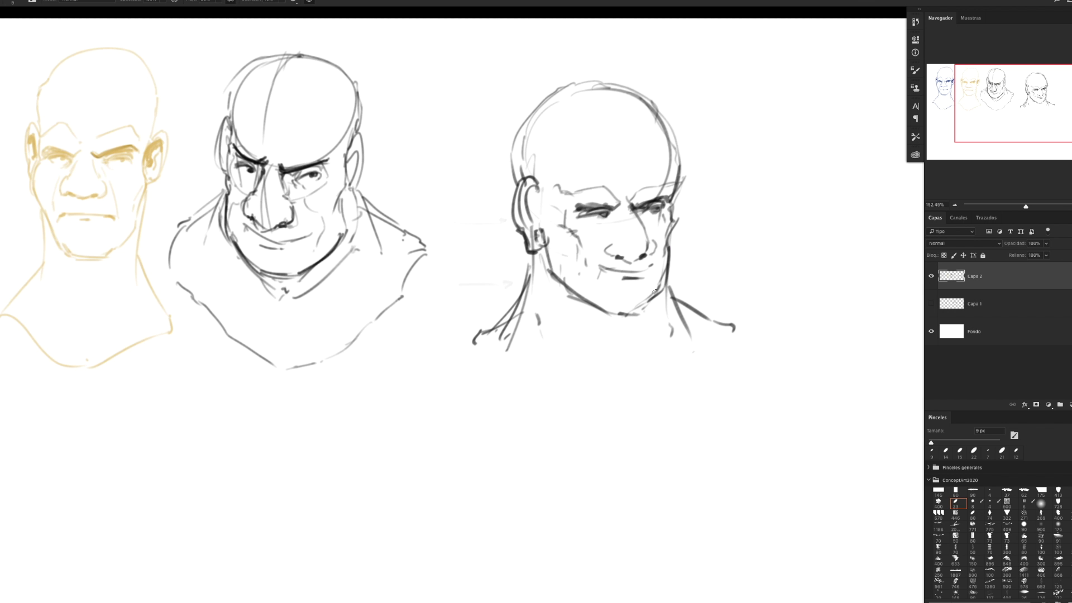
left_click_drag(673, 220, 683, 159)
mouse_move(541, 170)
left_mouse_down()
mouse_move(553, 212)
mouse_move(520, 159)
mouse_move(548, 101)
mouse_move(648, 99)
mouse_move(678, 165)
left_mouse_up()
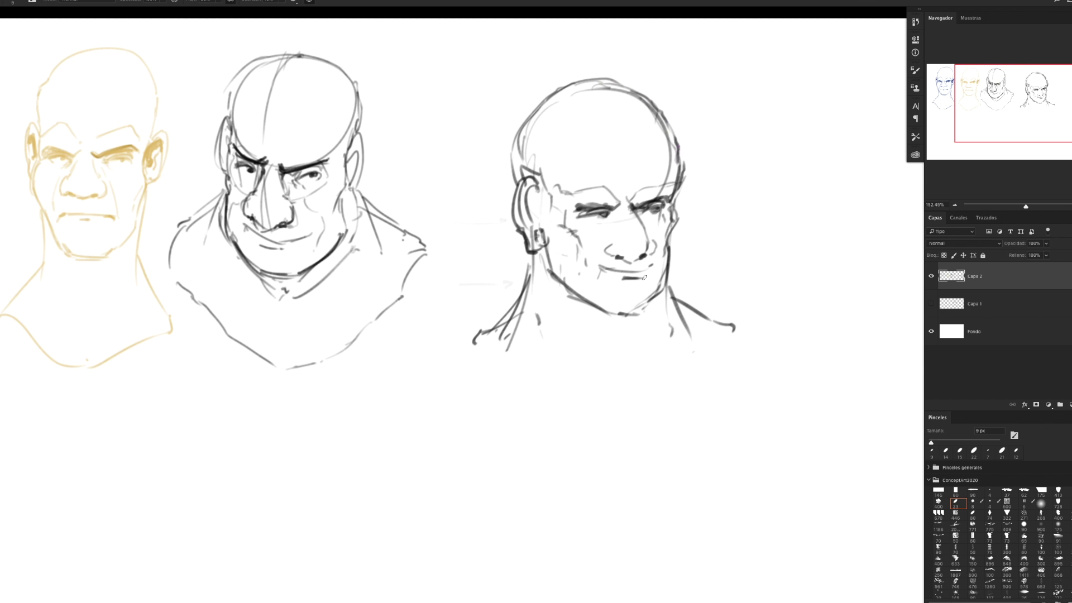
Draw the shoulders and chest lines, then lasso around the bald head
mouse_move(480, 337)
left_mouse_down()
mouse_move(476, 355)
mouse_move(594, 389)
mouse_move(651, 380)
mouse_move(691, 356)
left_mouse_up()
left_click_drag(714, 347, 741, 337)
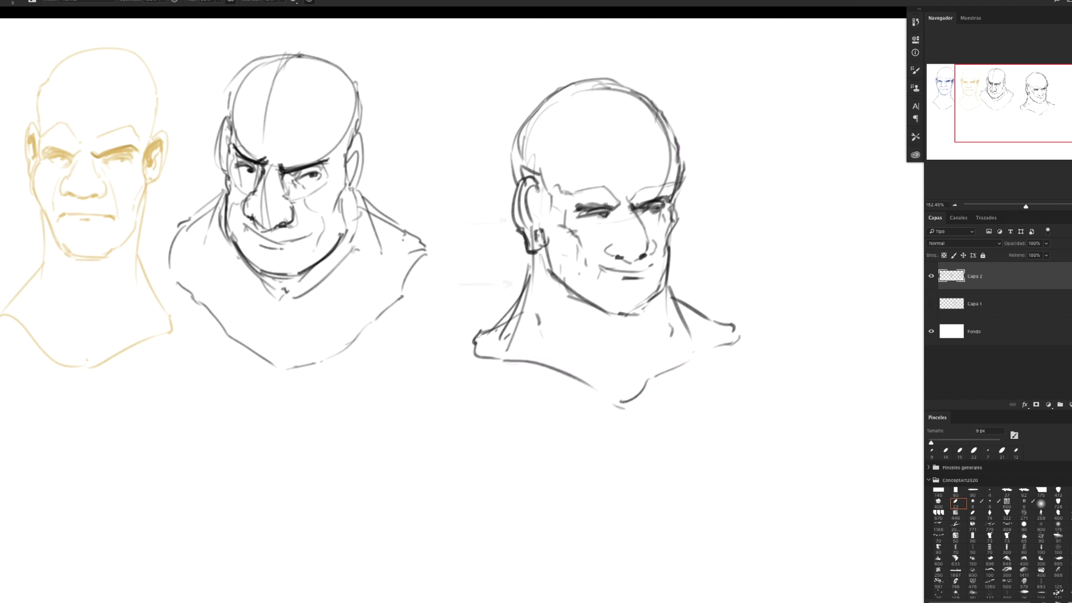
left_click_drag(475, 339, 482, 358)
left_click(490, 369)
mouse_move(732, 322)
left_mouse_down()
mouse_move(737, 352)
mouse_move(660, 380)
left_mouse_up()
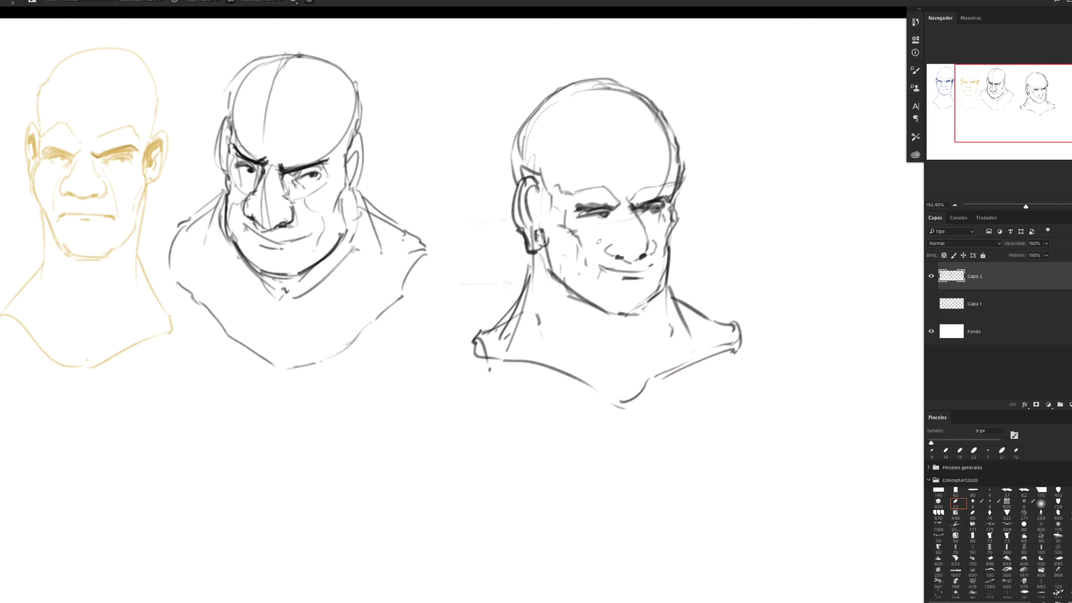
left_click_drag(449, 167, 430, 372)
left_click_drag(431, 373, 453, 167)
Scale the lassoed head down with Ctrl+T and move it up-left into the row
key("ctrl+t")
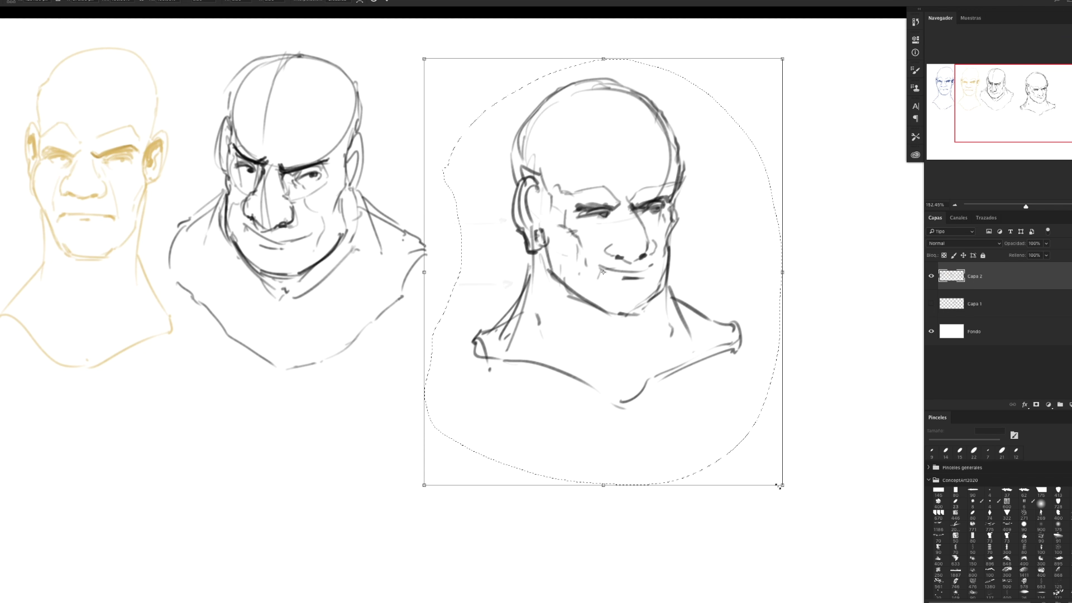
left_click_drag(783, 484, 765, 466)
left_click_drag(695, 417, 649, 363)
key("Return")
key("ctrl+d")
key("b")
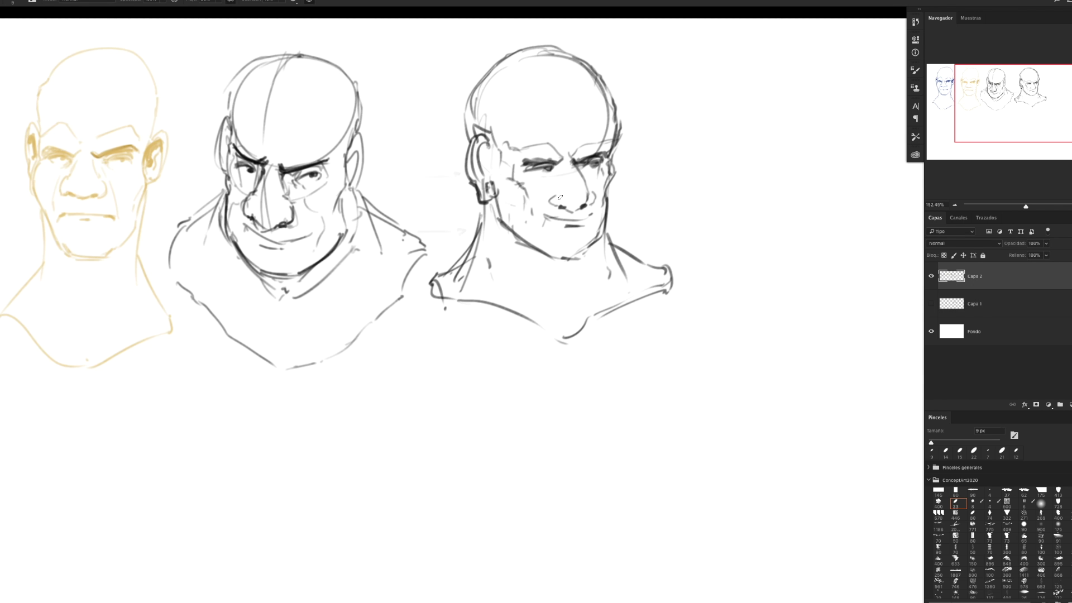
Sharpen the cheek contours, right temple and mouth corner of the bald head
left_click_drag(550, 188, 540, 212)
left_click_drag(594, 190, 592, 202)
left_click_drag(604, 192, 609, 179)
left_click_drag(622, 135, 611, 195)
Erase the old ear strokes and redraw the ear outline further back
key("e")
mouse_move(475, 136)
left_mouse_down()
mouse_move(475, 184)
mouse_move(488, 193)
mouse_move(469, 174)
mouse_move(486, 185)
left_mouse_up()
left_click_drag(474, 131, 476, 142)
mouse_move(494, 185)
left_mouse_down()
mouse_move(485, 201)
mouse_move(462, 144)
mouse_move(460, 167)
mouse_move(481, 196)
left_mouse_up()
key("b")
mouse_move(484, 159)
left_mouse_down()
mouse_move(480, 150)
mouse_move(499, 212)
left_mouse_up()
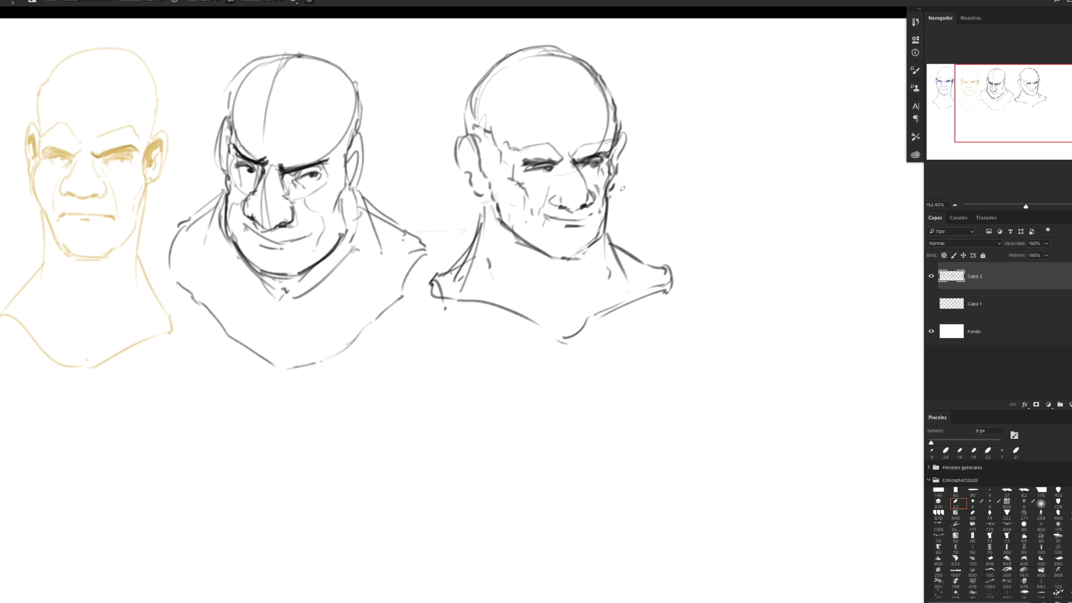
key("z")
left_click(595, 238)
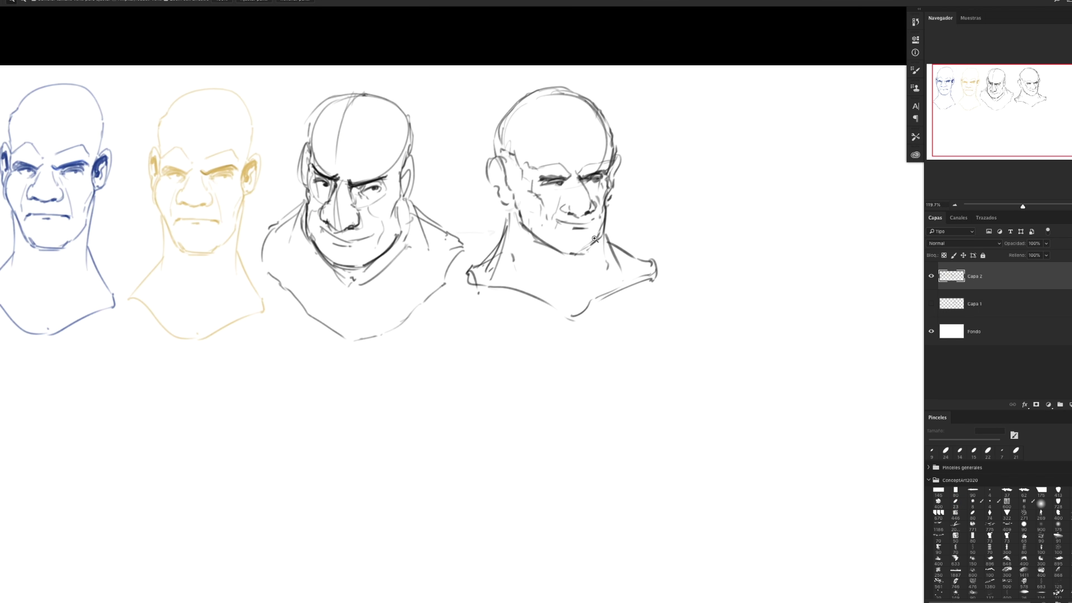
Pan to the empty space and sketch a round head outline closed by a flat jaw
key("b")
mouse_move(657, 198)
left_mouse_down()
mouse_move(576, 167)
mouse_move(602, 149)
left_mouse_up()
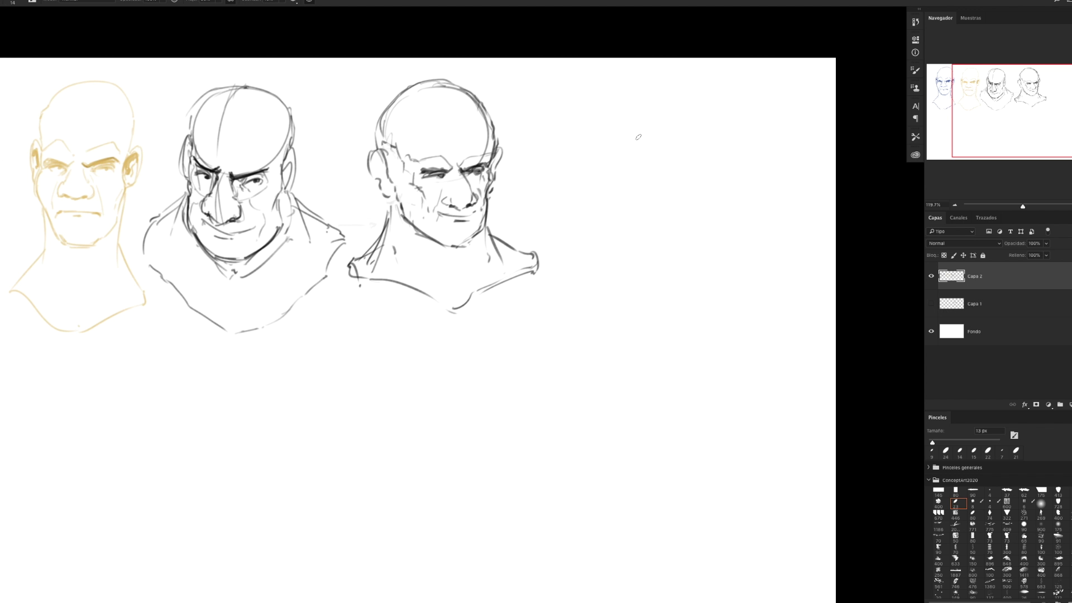
mouse_move(621, 104)
left_mouse_down()
mouse_move(595, 187)
mouse_move(667, 88)
left_mouse_up()
mouse_move(667, 88)
left_mouse_down()
mouse_move(707, 124)
mouse_move(662, 241)
left_mouse_up()
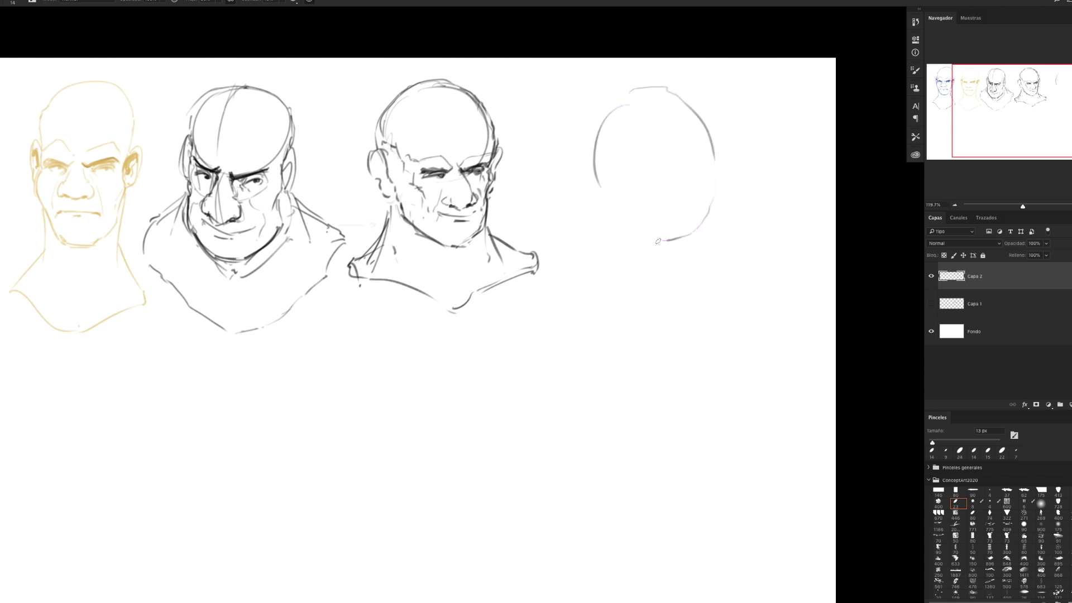
mouse_move(600, 187)
left_mouse_down()
mouse_move(612, 263)
mouse_move(630, 290)
left_mouse_up()
left_click_drag(637, 303, 697, 294)
mouse_move(716, 226)
left_mouse_down()
mouse_move(698, 297)
mouse_move(634, 305)
left_mouse_up()
Add a lower-face stroke, side curves and brow, nose and eye marks
mouse_move(644, 250)
left_mouse_down()
mouse_move(692, 253)
mouse_move(687, 259)
left_mouse_up()
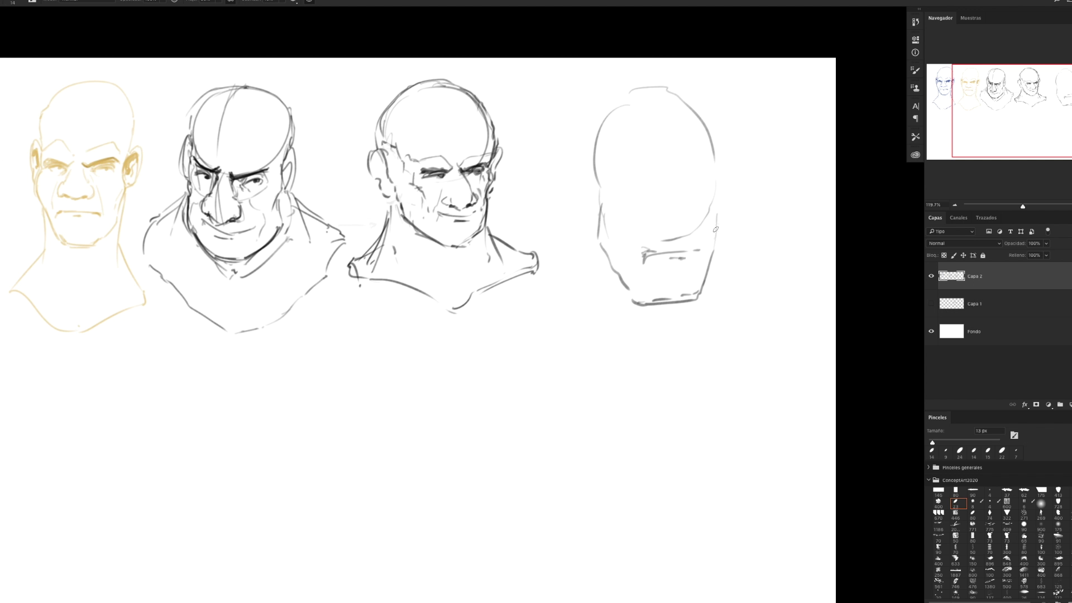
left_click_drag(721, 195, 715, 230)
mouse_move(604, 197)
left_mouse_down()
mouse_move(622, 227)
mouse_move(614, 247)
mouse_move(663, 217)
mouse_move(722, 239)
left_mouse_up()
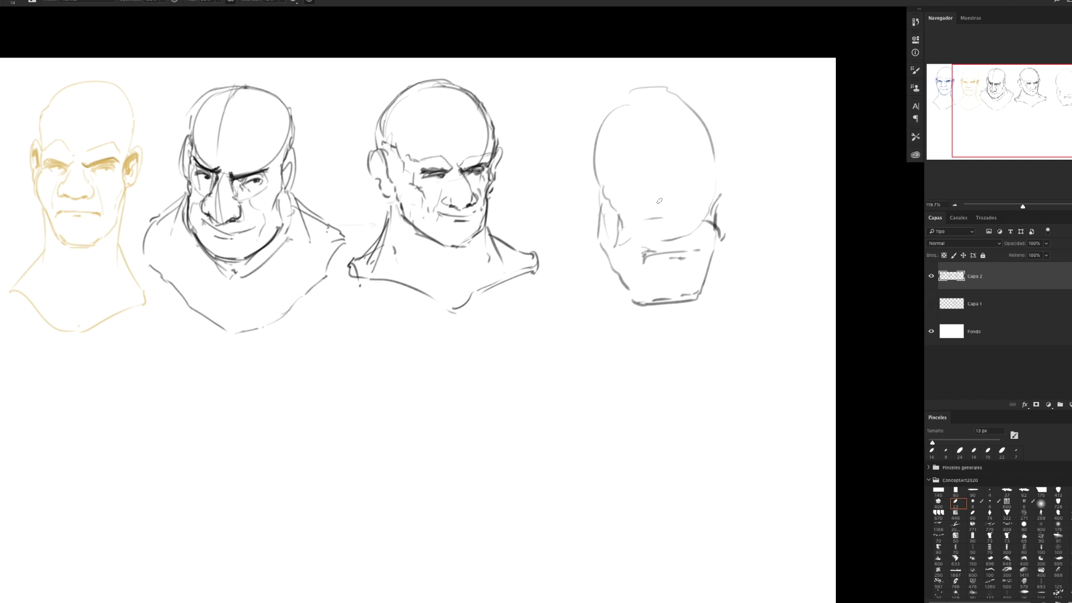
mouse_move(652, 224)
left_mouse_down()
mouse_move(701, 211)
mouse_move(660, 215)
left_mouse_up()
mouse_move(655, 218)
left_mouse_down()
mouse_move(709, 206)
mouse_move(634, 218)
left_mouse_up()
Draw both ears on the new head and a left cheek stroke
mouse_move(601, 187)
left_mouse_down()
mouse_move(591, 218)
mouse_move(605, 226)
left_mouse_up()
left_click_drag(718, 175, 719, 223)
left_click_drag(724, 180, 716, 248)
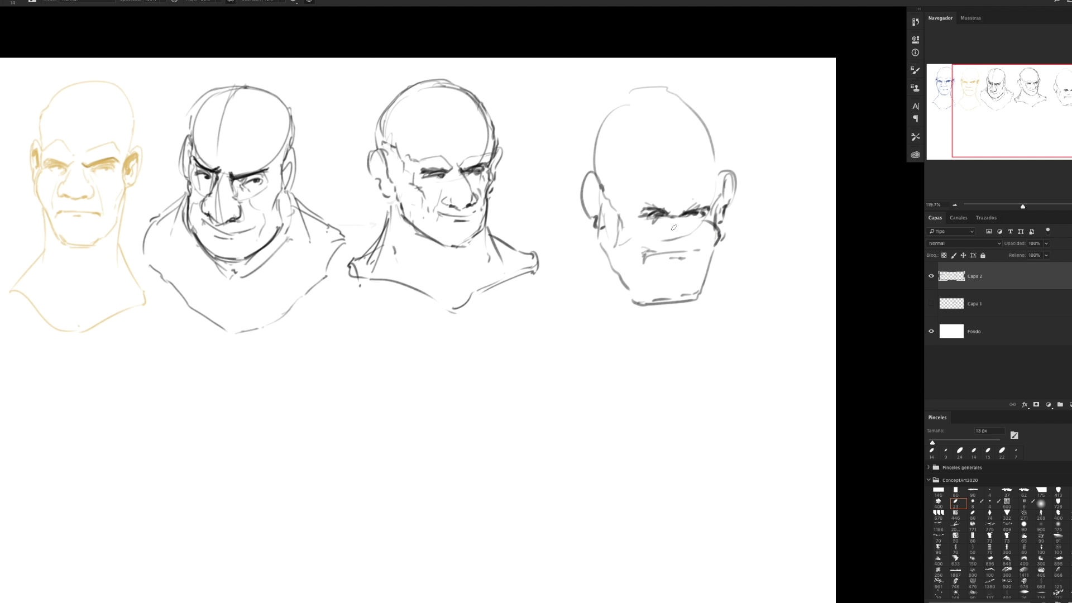
left_click_drag(623, 222, 636, 245)
Draw the heavy jaw, mouth line, chin and left cheek line
left_click_drag(715, 229, 708, 251)
mouse_move(648, 227)
left_mouse_down()
mouse_move(640, 281)
mouse_move(675, 258)
left_mouse_up()
left_click_drag(710, 223, 697, 299)
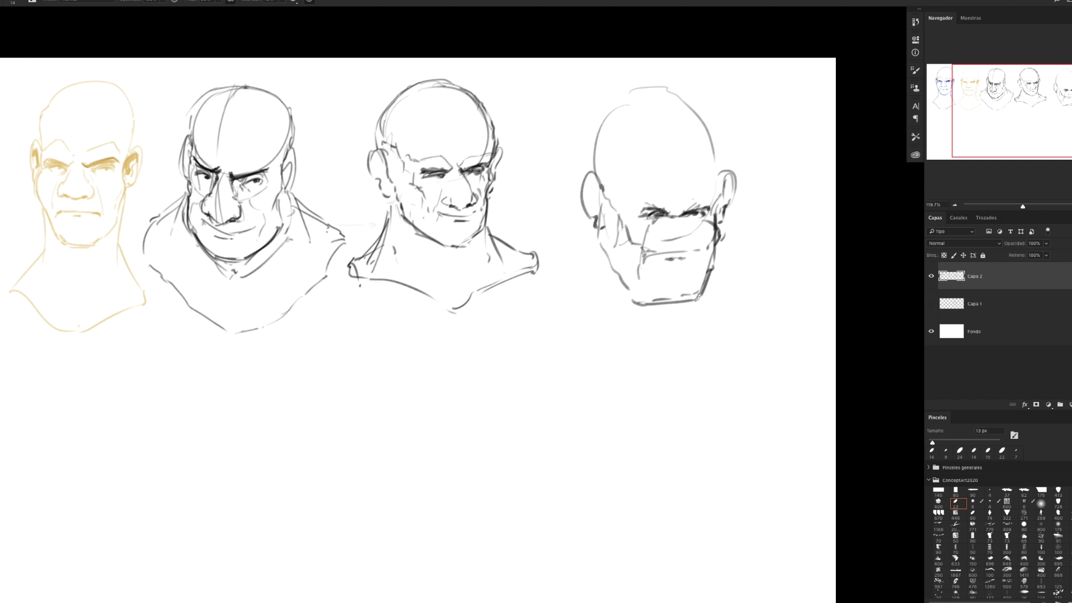
left_click_drag(661, 263, 693, 262)
mouse_move(636, 285)
left_mouse_down()
mouse_move(651, 310)
mouse_move(696, 304)
left_mouse_up()
mouse_move(598, 219)
left_mouse_down()
mouse_move(592, 278)
mouse_move(605, 292)
left_mouse_up()
Sketch diagonal neck and shoulder strokes under both sides of the jaw
mouse_move(595, 252)
left_mouse_down()
mouse_move(582, 306)
mouse_move(569, 276)
mouse_move(549, 319)
left_mouse_up()
mouse_move(712, 310)
left_mouse_down()
mouse_move(682, 340)
mouse_move(718, 322)
left_mouse_up()
mouse_move(715, 268)
left_mouse_down()
mouse_move(720, 339)
mouse_move(691, 328)
mouse_move(718, 319)
mouse_move(740, 331)
left_mouse_up()
left_click_drag(714, 250, 710, 309)
left_click_drag(708, 305, 746, 336)
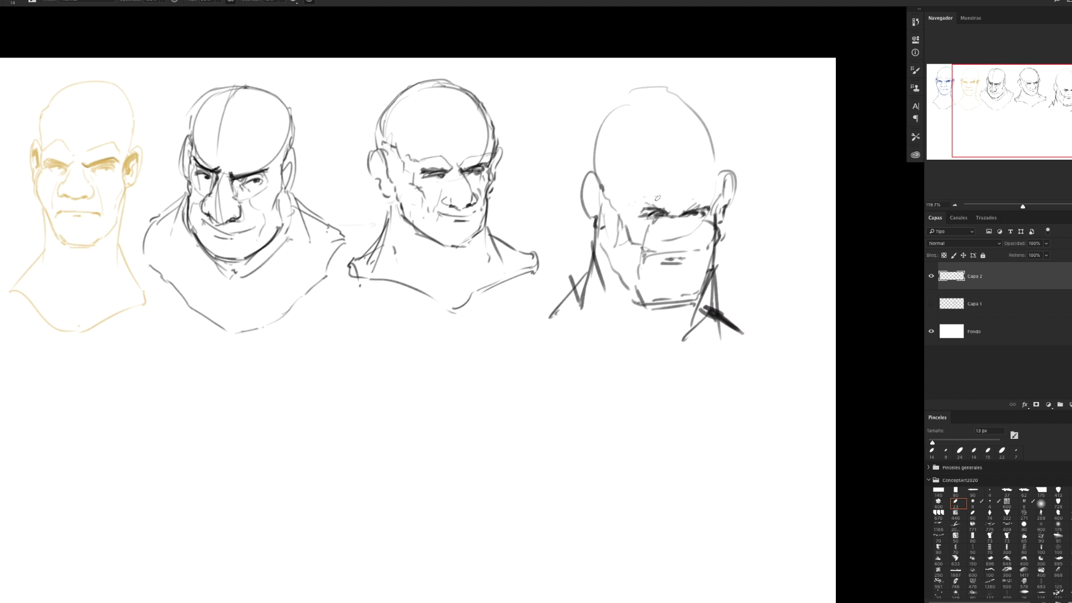
Add a brow stroke, redraw the skull crown, and darken the jaw and chin
mouse_move(658, 192)
left_mouse_down()
mouse_move(673, 206)
mouse_move(715, 191)
mouse_move(639, 201)
left_mouse_up()
mouse_move(716, 191)
left_mouse_down()
mouse_move(692, 96)
mouse_move(607, 96)
mouse_move(590, 146)
mouse_move(597, 178)
mouse_move(625, 200)
left_mouse_up()
mouse_move(650, 94)
left_mouse_down()
mouse_move(678, 178)
mouse_move(701, 203)
mouse_move(720, 196)
mouse_move(628, 207)
mouse_move(649, 246)
mouse_move(695, 244)
left_mouse_up()
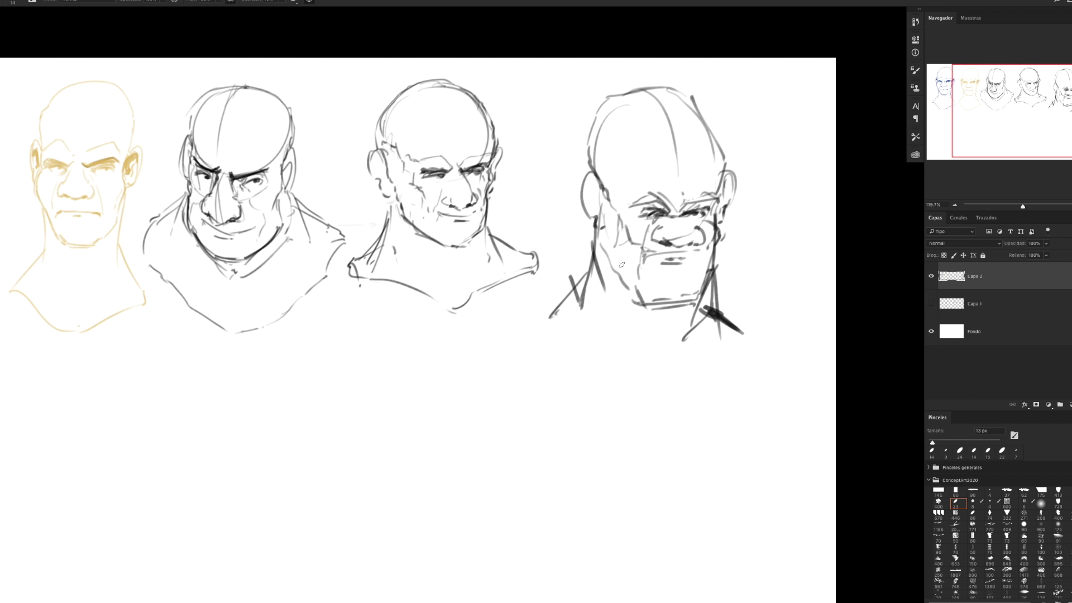
mouse_move(598, 218)
left_mouse_down()
mouse_move(601, 259)
mouse_move(638, 306)
left_mouse_up()
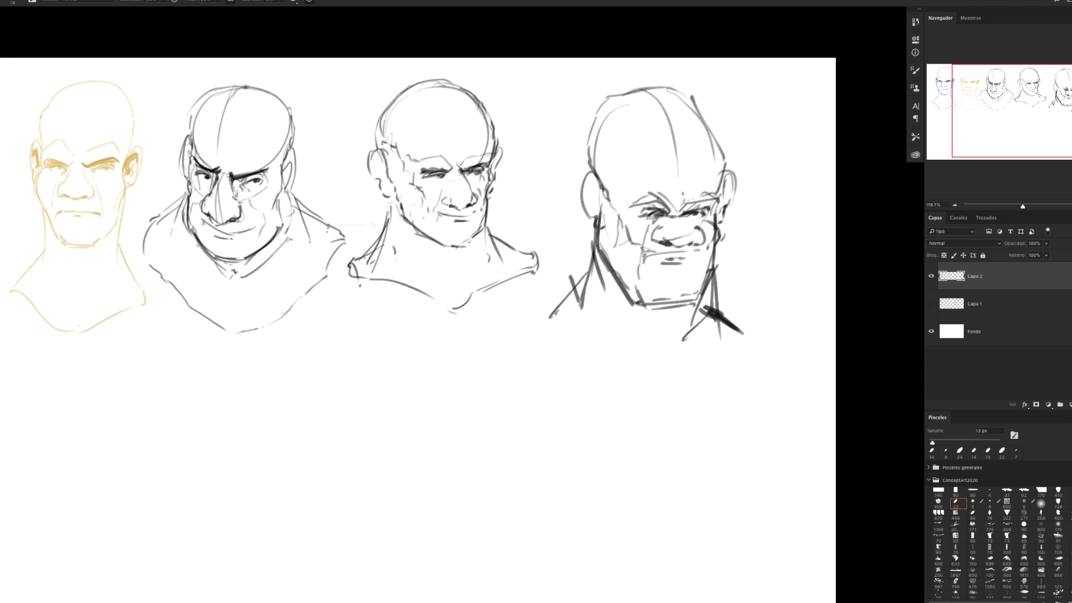
left_click_drag(659, 296, 669, 303)
left_click_drag(674, 305, 669, 307)
left_click_drag(717, 317, 722, 314)
Darken both ear outlines, erase a skull contour gap, and zoom out to all heads
left_click_drag(591, 177, 595, 211)
mouse_move(589, 166)
left_mouse_down()
mouse_move(587, 219)
mouse_move(601, 228)
left_mouse_up()
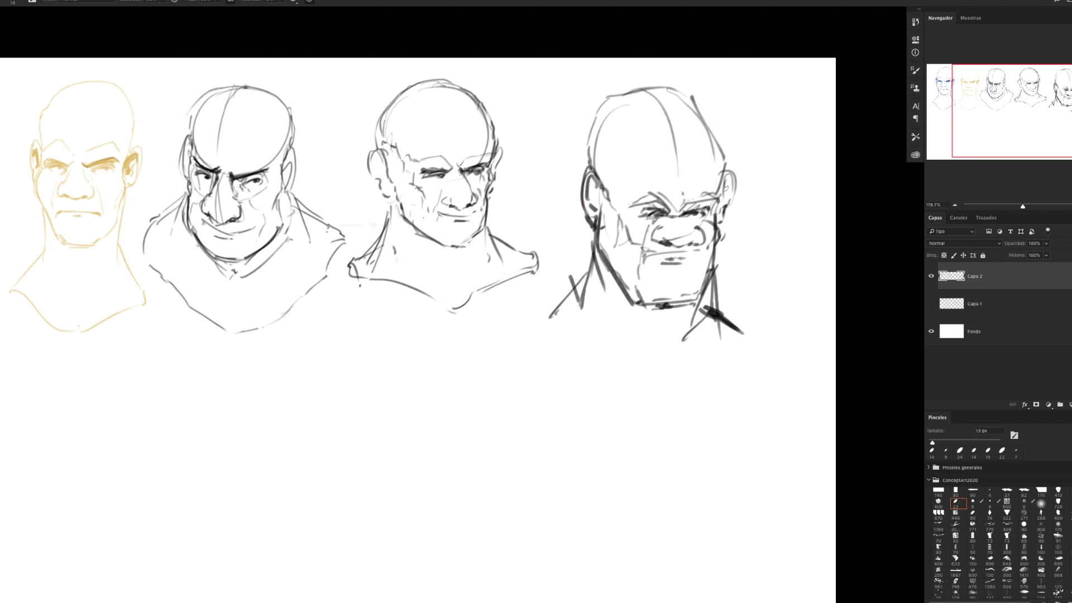
left_click_drag(725, 179, 720, 226)
key("e")
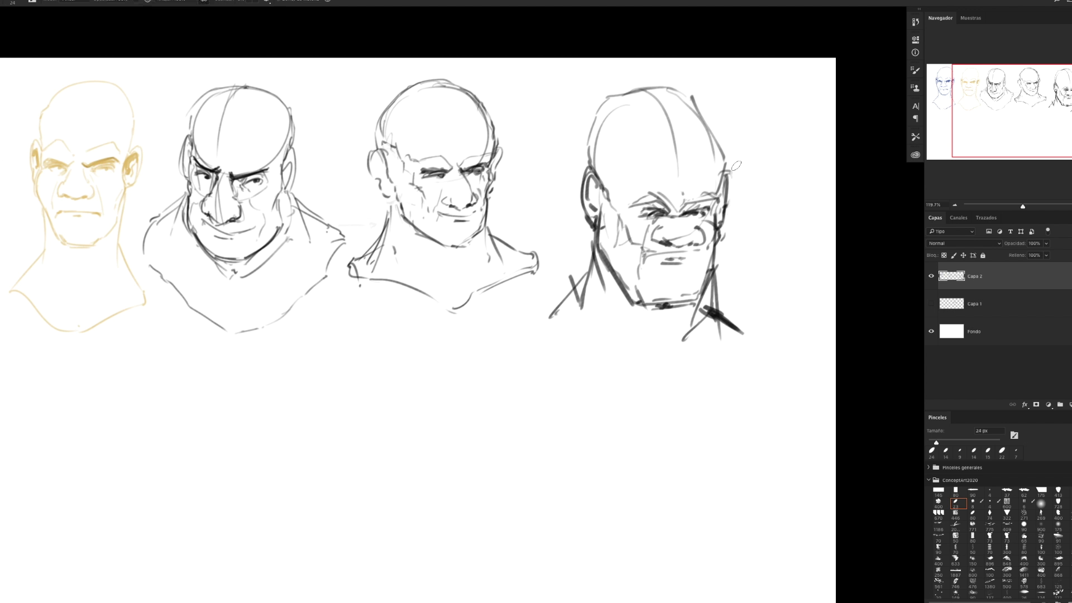
mouse_move(724, 152)
left_mouse_down()
mouse_move(721, 187)
mouse_move(717, 131)
left_mouse_up()
key("b")
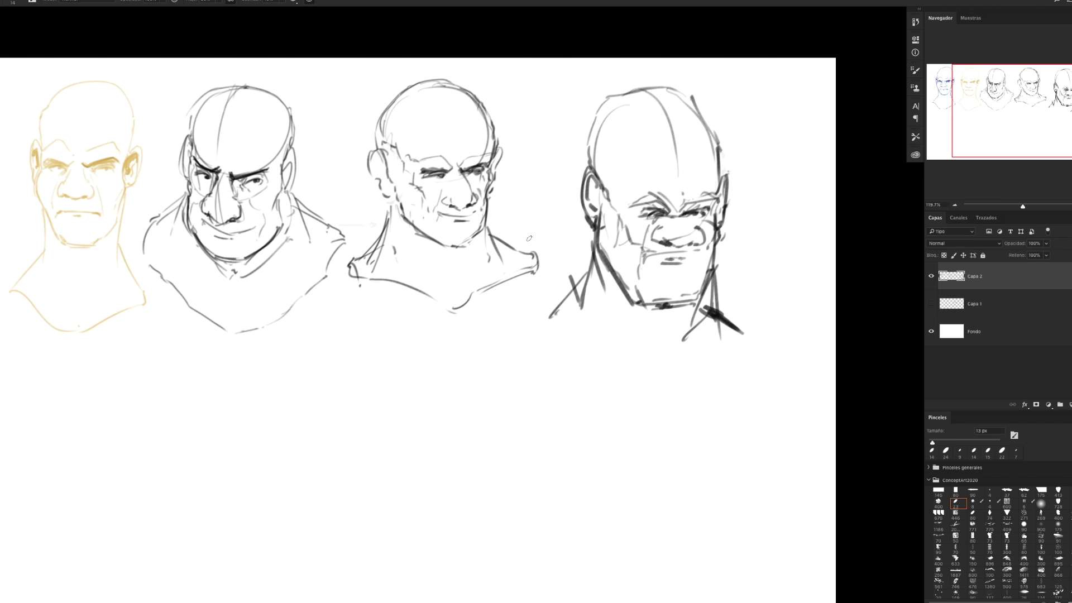
left_click_drag(529, 236, 458, 240)
left_click_drag(296, 305, 398, 293)
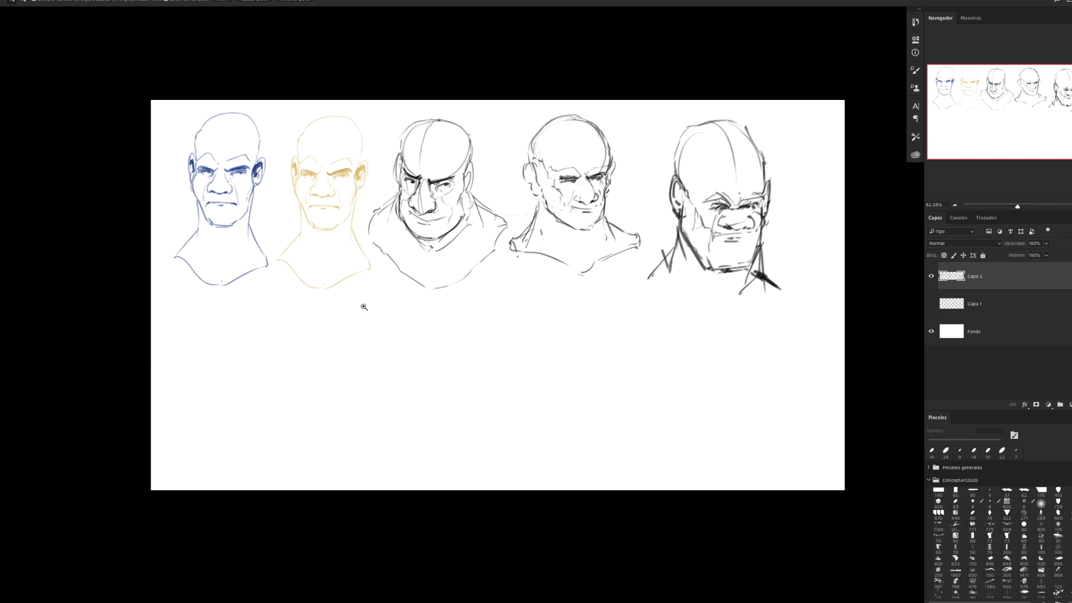
scroll(332, 318, "up", 2)
scroll(338, 314, "up", 1)
scroll(379, 298, "right", 2)
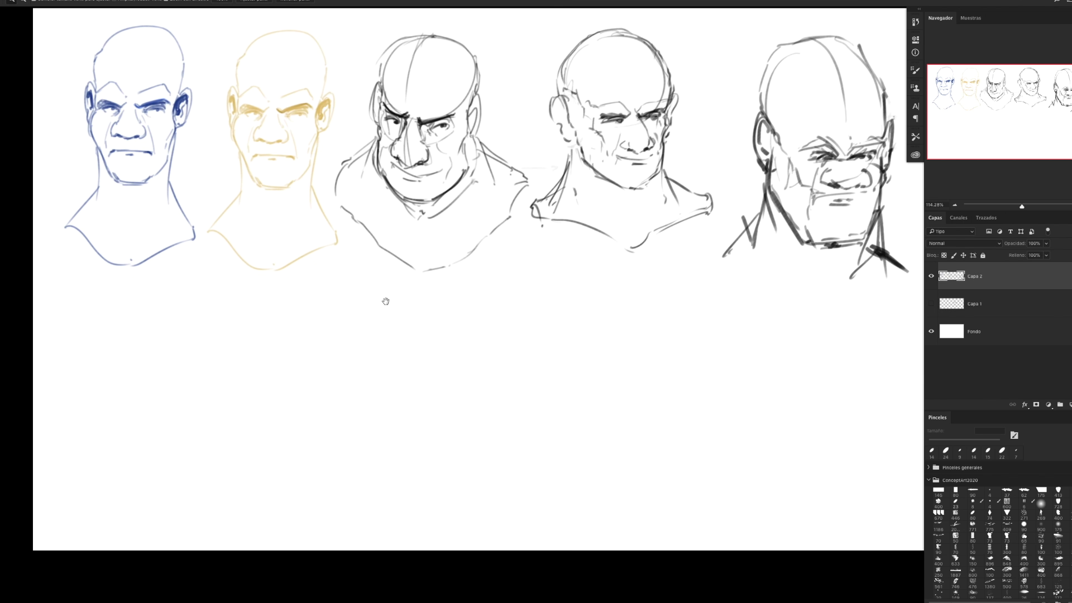
scroll(475, 296, "left", 3)
left_click_drag(491, 294, 244, 317)
scroll(244, 317, "right", 1)
scroll(359, 316, "left", 2)
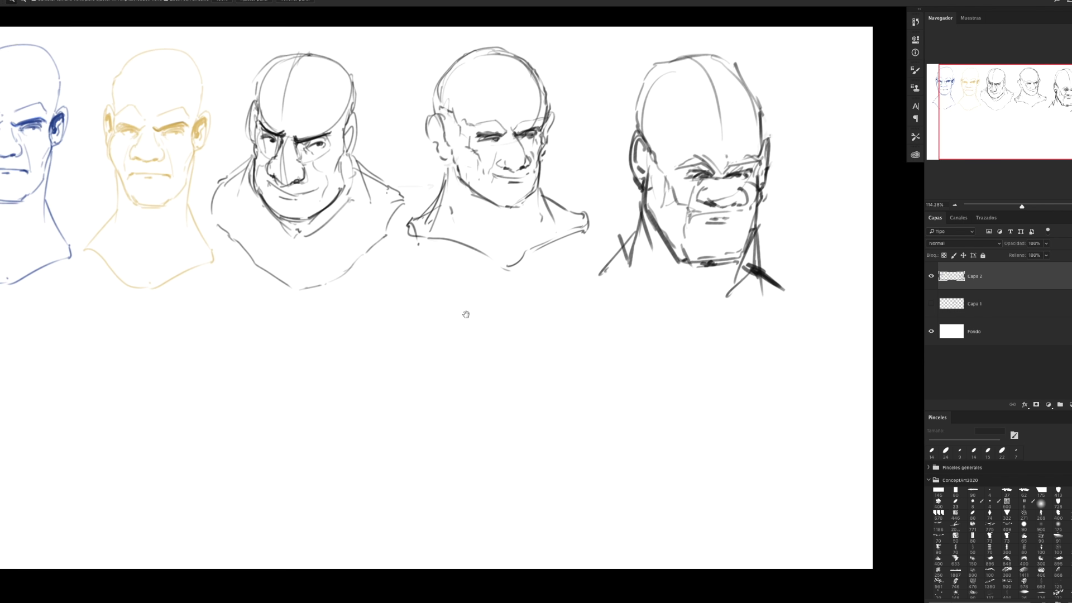
scroll(472, 318, "left", 5)
Start a new second-row head with its left side, nose and brow strokes
mouse_move(129, 333)
left_mouse_down()
mouse_move(120, 373)
mouse_move(216, 324)
mouse_move(221, 412)
mouse_move(198, 431)
left_mouse_up()
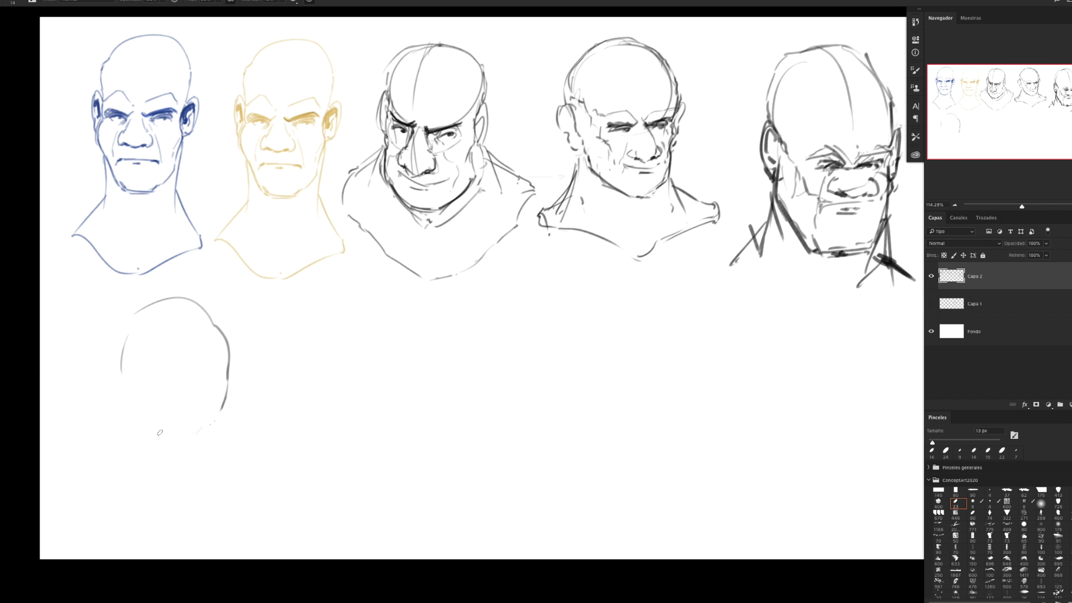
mouse_move(160, 303)
left_mouse_down()
mouse_move(124, 408)
mouse_move(134, 410)
mouse_move(149, 401)
mouse_move(110, 393)
mouse_move(119, 389)
mouse_move(118, 404)
mouse_move(121, 348)
mouse_move(141, 314)
left_mouse_up()
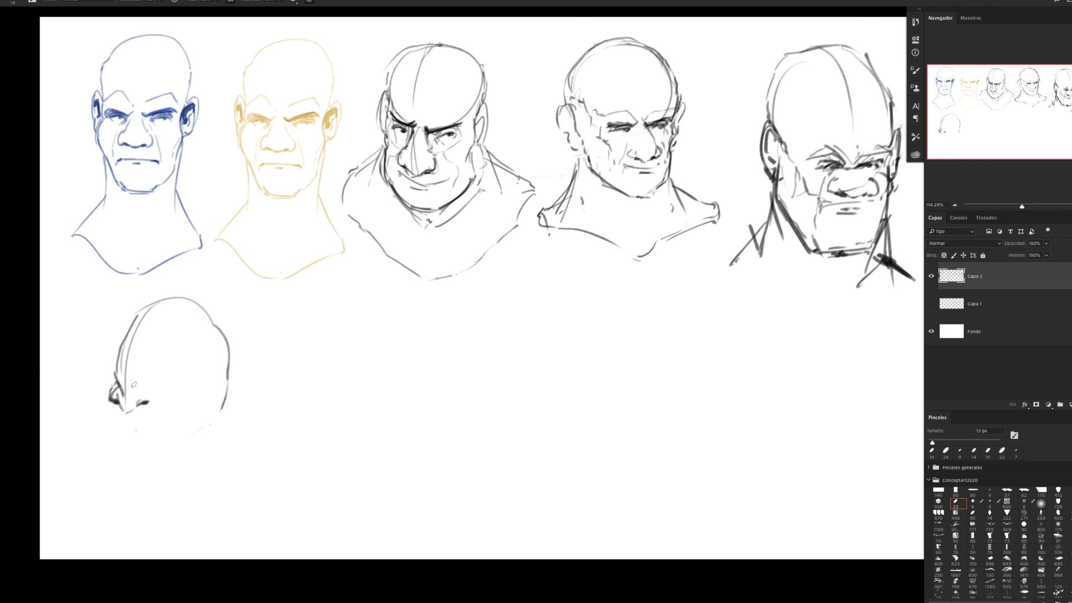
left_click_drag(123, 369, 116, 387)
mouse_move(128, 345)
left_mouse_down()
mouse_move(118, 386)
mouse_move(148, 403)
mouse_move(150, 367)
mouse_move(180, 353)
mouse_move(152, 361)
mouse_move(146, 350)
mouse_move(188, 345)
mouse_move(126, 357)
mouse_move(117, 347)
left_mouse_up()
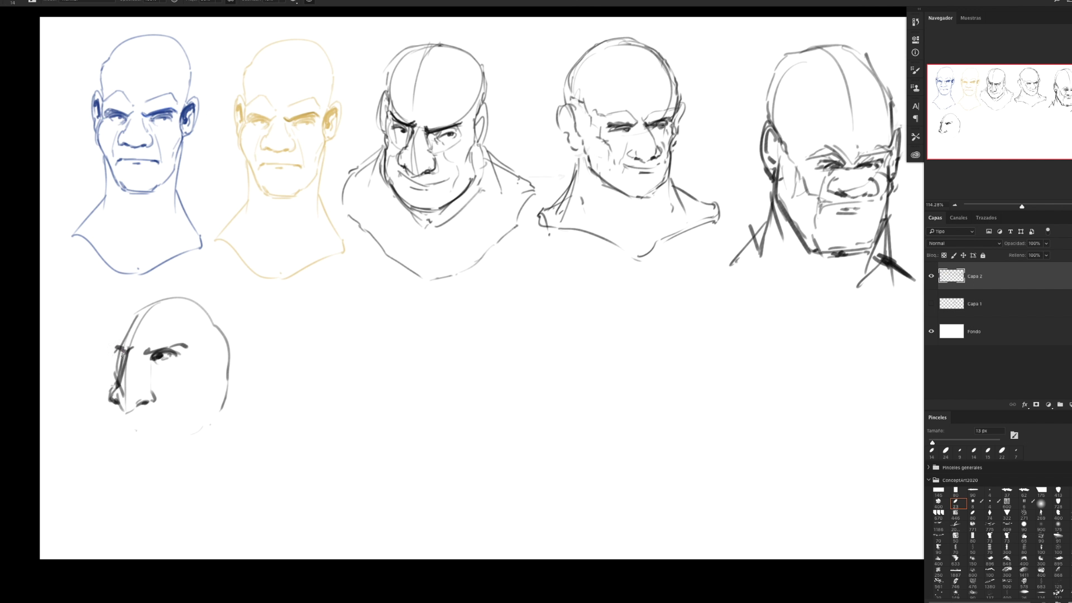
mouse_move(117, 351)
left_mouse_down()
mouse_move(129, 351)
mouse_move(109, 354)
mouse_move(133, 307)
left_mouse_up()
mouse_move(200, 347)
left_mouse_down()
mouse_move(206, 335)
mouse_move(232, 363)
mouse_move(218, 385)
mouse_move(232, 345)
mouse_move(215, 346)
mouse_move(218, 416)
mouse_move(170, 459)
mouse_move(124, 466)
mouse_move(120, 430)
mouse_move(158, 425)
mouse_move(104, 422)
left_mouse_up()
Draw the cheek, jaw, chin and neck lines of the new head
mouse_move(110, 364)
left_mouse_down()
mouse_move(101, 422)
mouse_move(118, 462)
left_mouse_up()
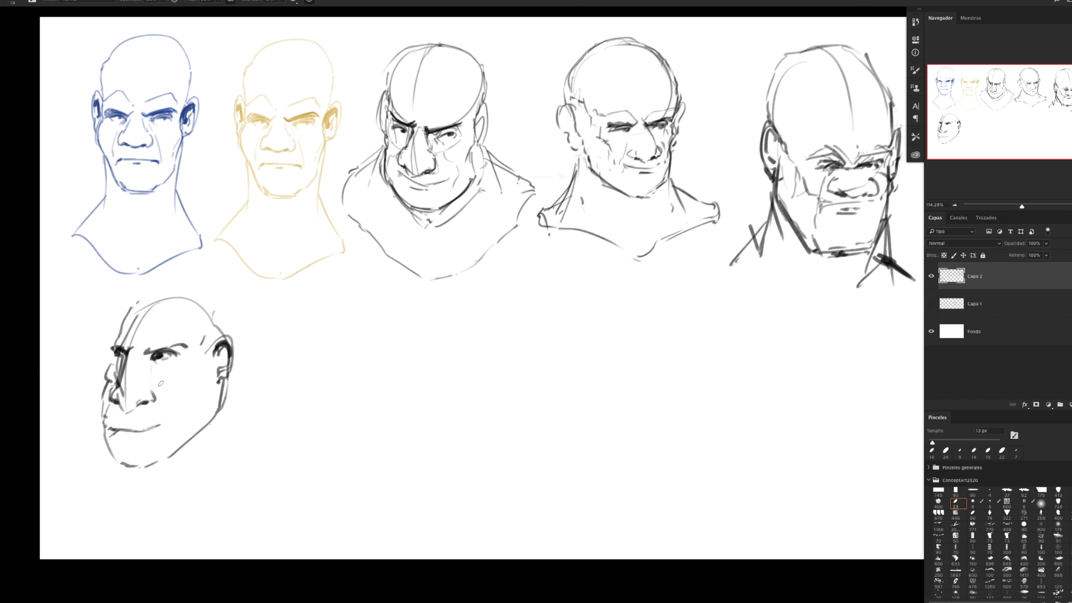
mouse_move(166, 402)
left_mouse_down()
mouse_move(166, 383)
mouse_move(218, 441)
left_mouse_up()
mouse_move(108, 448)
left_mouse_down()
mouse_move(114, 477)
mouse_move(87, 496)
left_mouse_up()
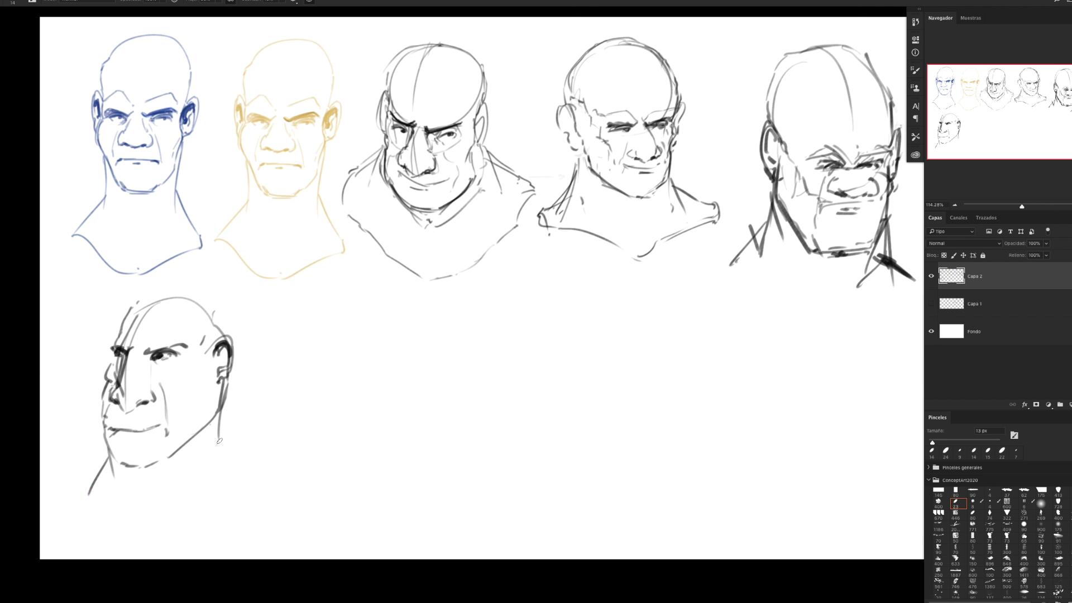
left_click_drag(217, 441, 248, 491)
Outline the skull top and temple, add cheek strokes, and begin the black hair
mouse_move(119, 329)
left_mouse_down()
mouse_move(129, 288)
mouse_move(231, 338)
mouse_move(166, 279)
mouse_move(120, 310)
mouse_move(110, 340)
left_mouse_up()
left_click_drag(120, 300, 109, 344)
left_click_drag(145, 287, 115, 307)
left_click_drag(232, 316, 228, 357)
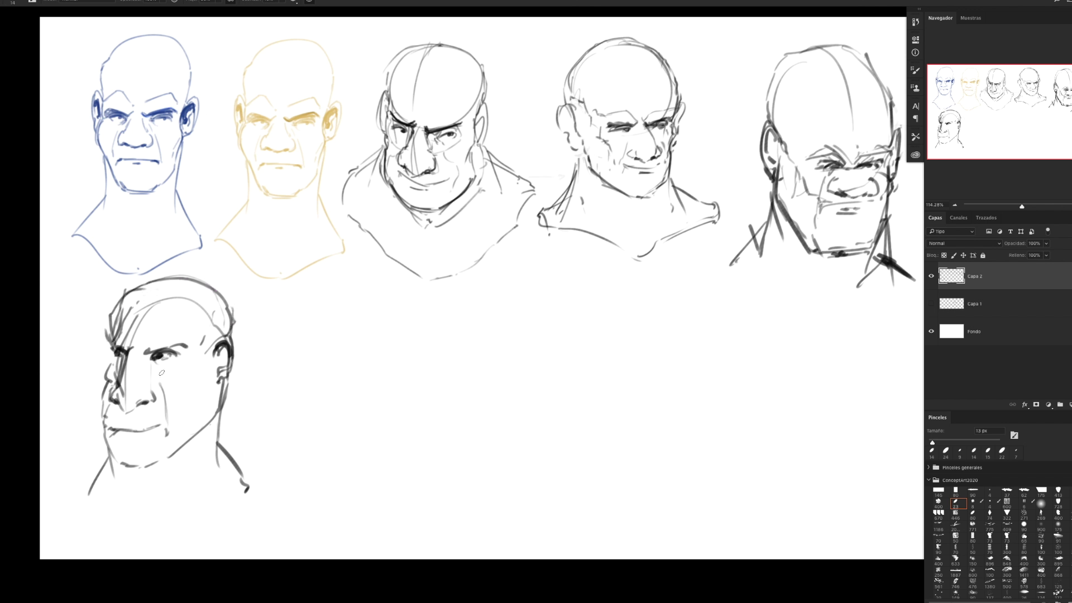
left_click_drag(152, 373, 162, 389)
left_click_drag(210, 357, 191, 414)
mouse_move(109, 319)
left_mouse_down()
mouse_move(162, 291)
mouse_move(207, 296)
mouse_move(225, 328)
mouse_move(142, 282)
mouse_move(220, 299)
mouse_move(159, 291)
mouse_move(114, 318)
mouse_move(118, 282)
mouse_move(162, 269)
mouse_move(226, 321)
mouse_move(208, 373)
mouse_move(220, 330)
mouse_move(195, 296)
mouse_move(217, 339)
mouse_move(212, 285)
mouse_move(234, 341)
mouse_move(190, 262)
mouse_move(123, 279)
mouse_move(112, 323)
mouse_move(101, 317)
mouse_move(106, 284)
mouse_move(134, 307)
mouse_move(113, 329)
mouse_move(140, 331)
mouse_move(129, 343)
mouse_move(141, 316)
mouse_move(135, 334)
left_mouse_up()
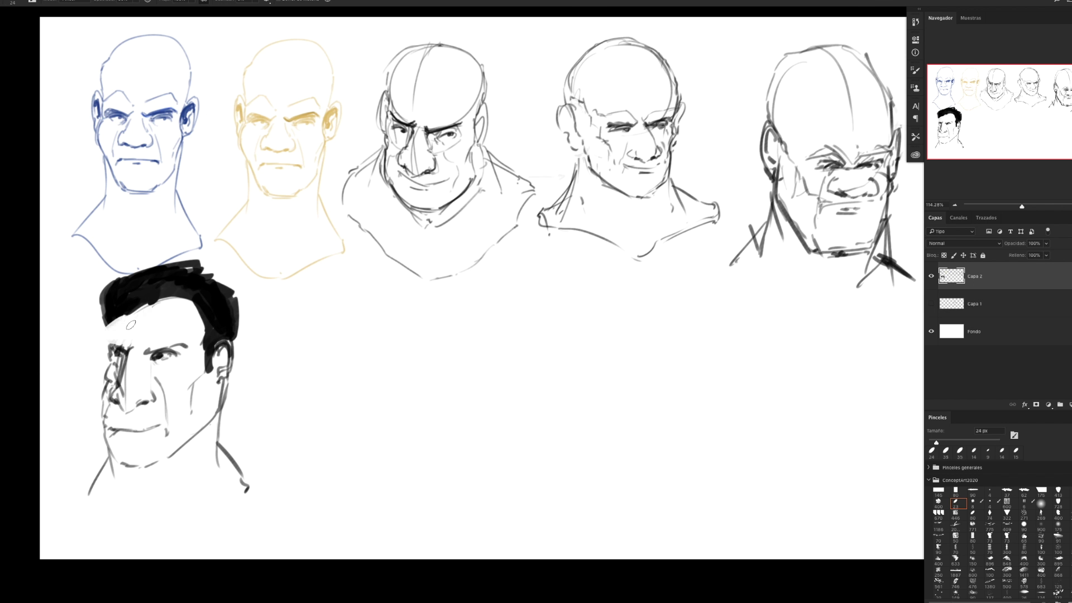
With a slightly smaller brush, extend the black hair and ink heavy eyebrows over both eyes
right_click(110, 331, "alt")
left_click_drag(110, 295, 110, 319)
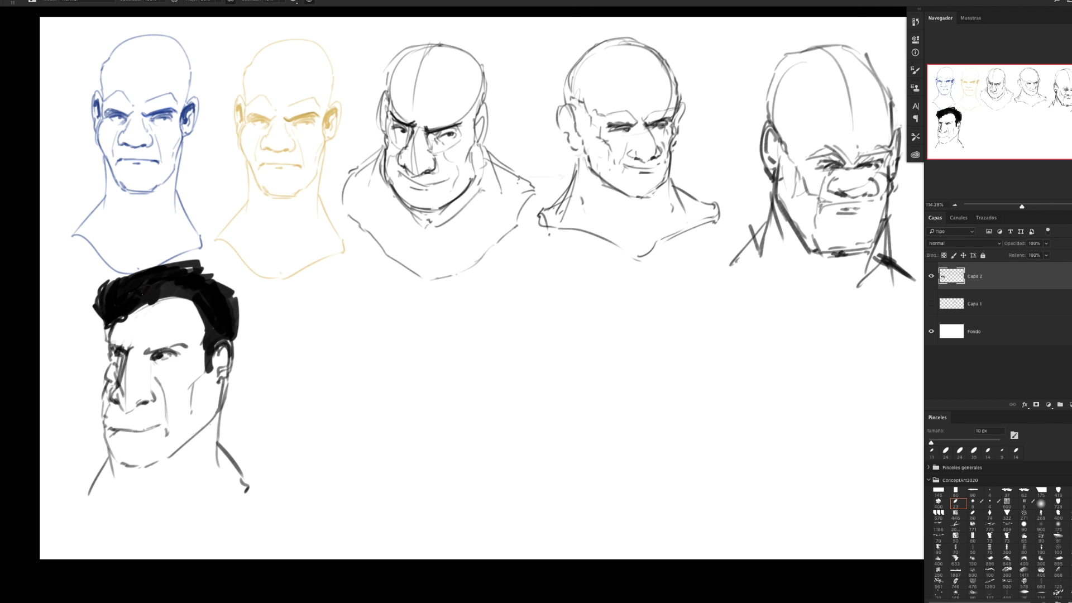
left_click_drag(148, 348, 188, 343)
left_click_drag(107, 347, 130, 349)
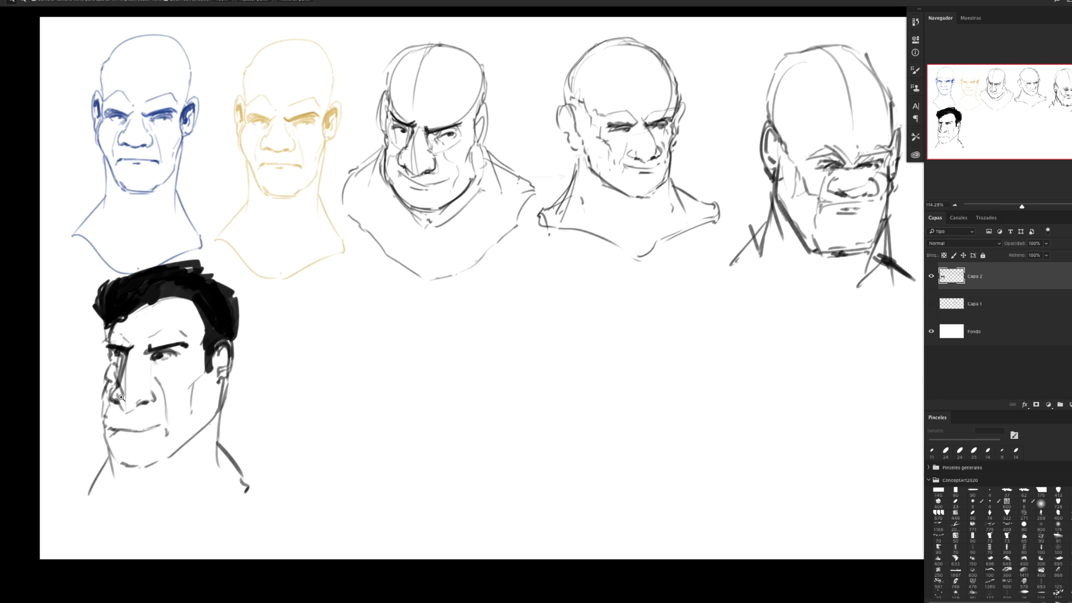
Zoom in and define both eyes and the darker side of the nose
scroll(139, 376, "up", 3)
scroll(139, 376, "up", 1)
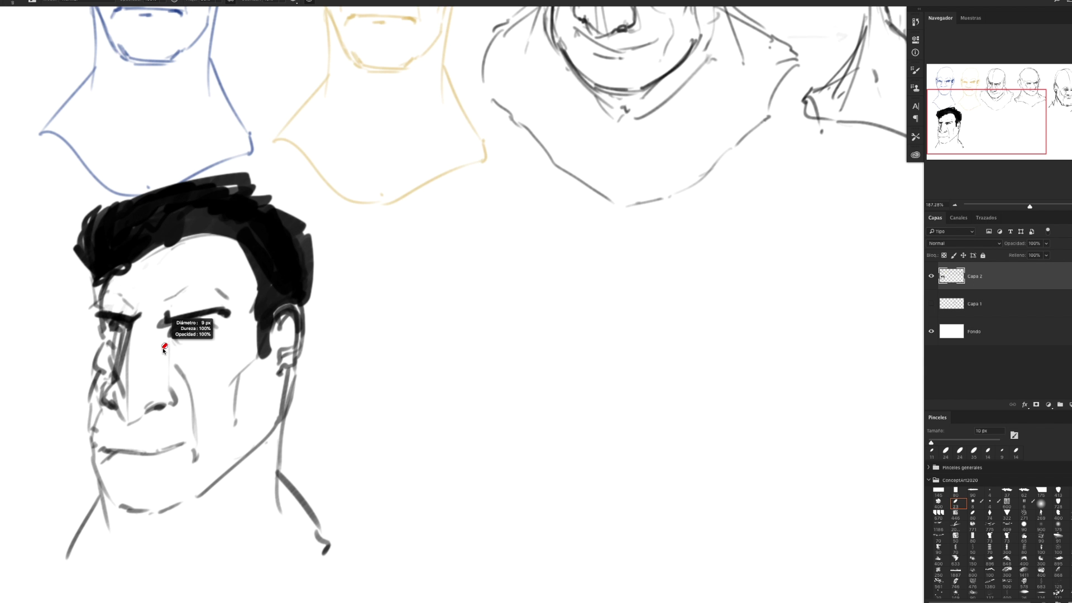
mouse_move(186, 328)
left_mouse_down()
mouse_move(215, 334)
mouse_move(172, 341)
left_mouse_up()
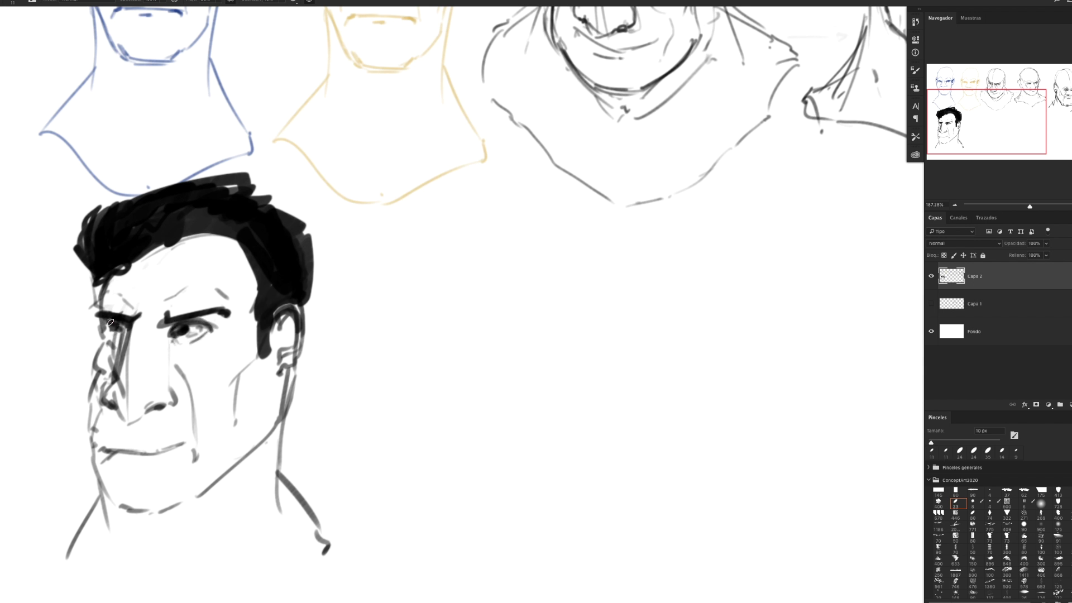
left_click_drag(109, 327, 118, 329)
mouse_move(100, 341)
left_mouse_down()
mouse_move(85, 389)
mouse_move(99, 450)
left_mouse_up()
Add right cheek lines, thicken the jaw and neck lines, then zoom out
mouse_move(259, 352)
left_mouse_down()
mouse_move(234, 386)
mouse_move(237, 436)
left_mouse_up()
left_click_drag(96, 499, 67, 541)
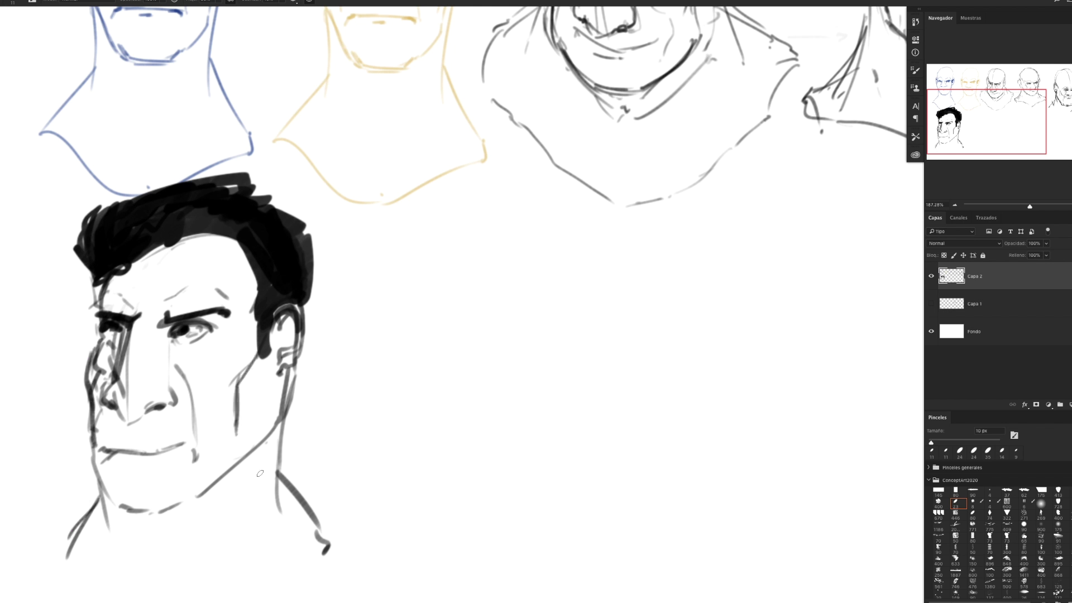
left_click_drag(197, 500, 191, 502)
left_click_drag(281, 473, 330, 536)
left_click_drag(285, 441, 324, 534)
scroll(353, 478, "down", 5)
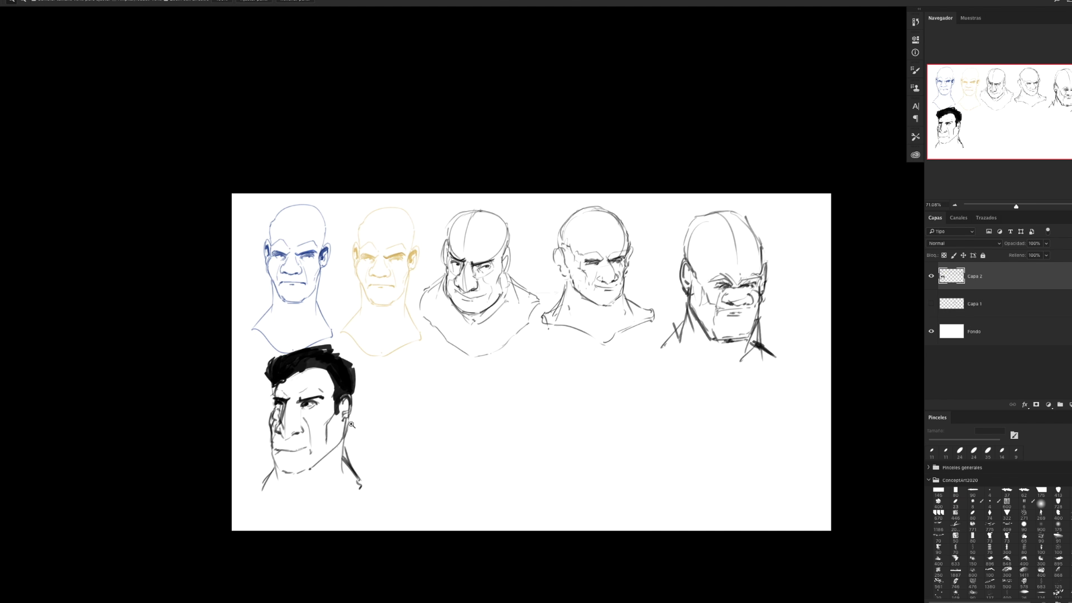
Switch to a small sketch brush for drawing the new head
scroll(447, 420, "up", 2)
scroll(424, 412, "up", 1)
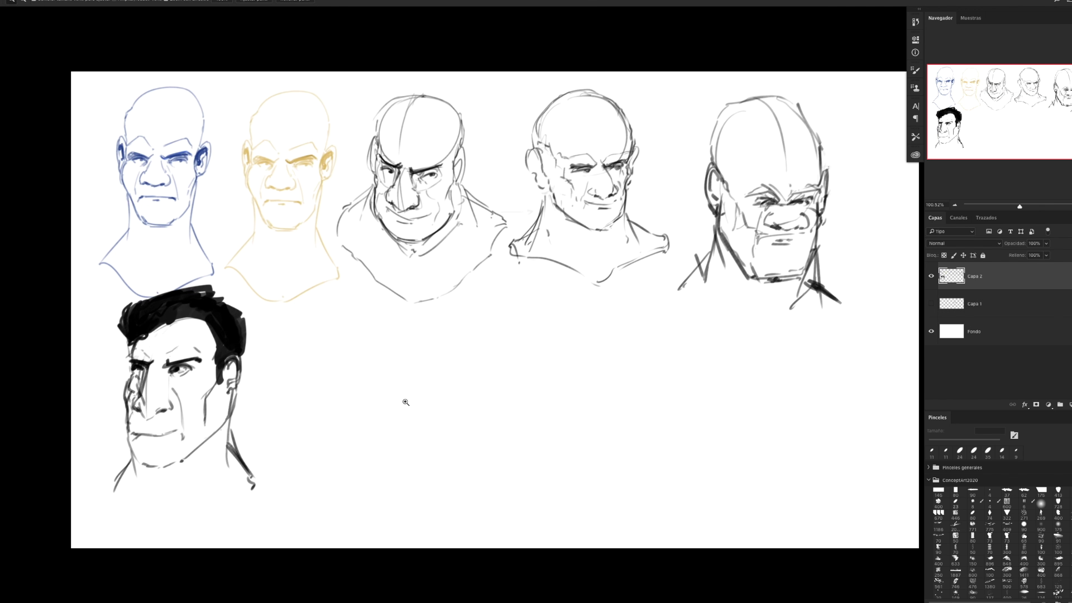
key("b")
left_click(956, 490)
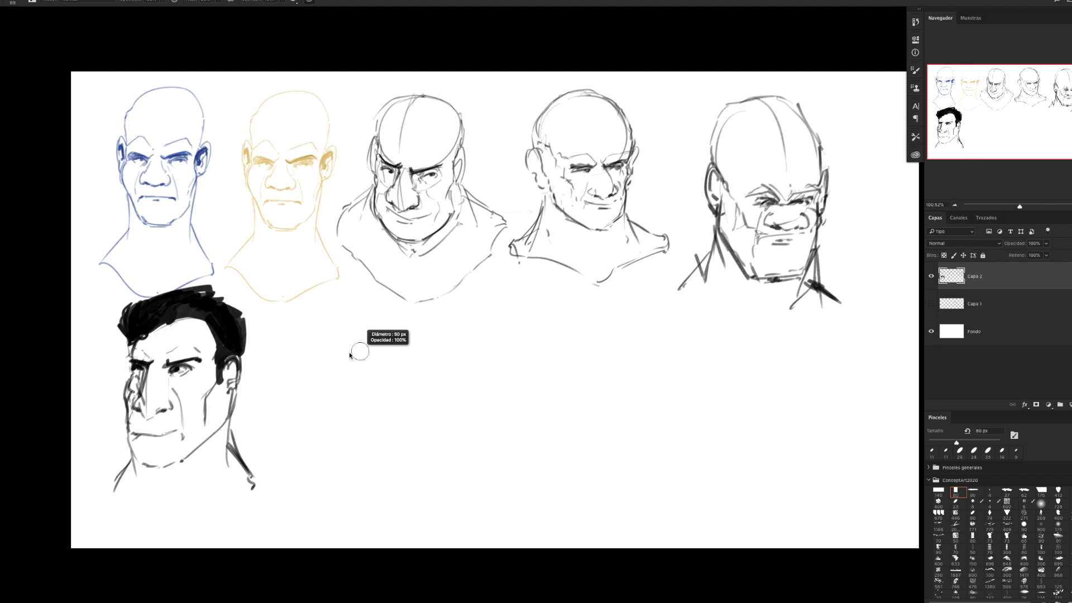
mouse_move(347, 355)
left_mouse_down()
mouse_move(326, 348)
mouse_move(319, 397)
mouse_move(359, 419)
mouse_move(389, 399)
left_mouse_up()
Rough in the new head's jaw, centre line, neck and chin beside the black-haired man
mouse_move(330, 417)
left_mouse_down()
mouse_move(346, 434)
mouse_move(413, 420)
left_mouse_up()
left_click_drag(413, 383, 425, 429)
mouse_move(380, 315)
left_mouse_down()
mouse_move(398, 427)
mouse_move(379, 487)
left_mouse_up()
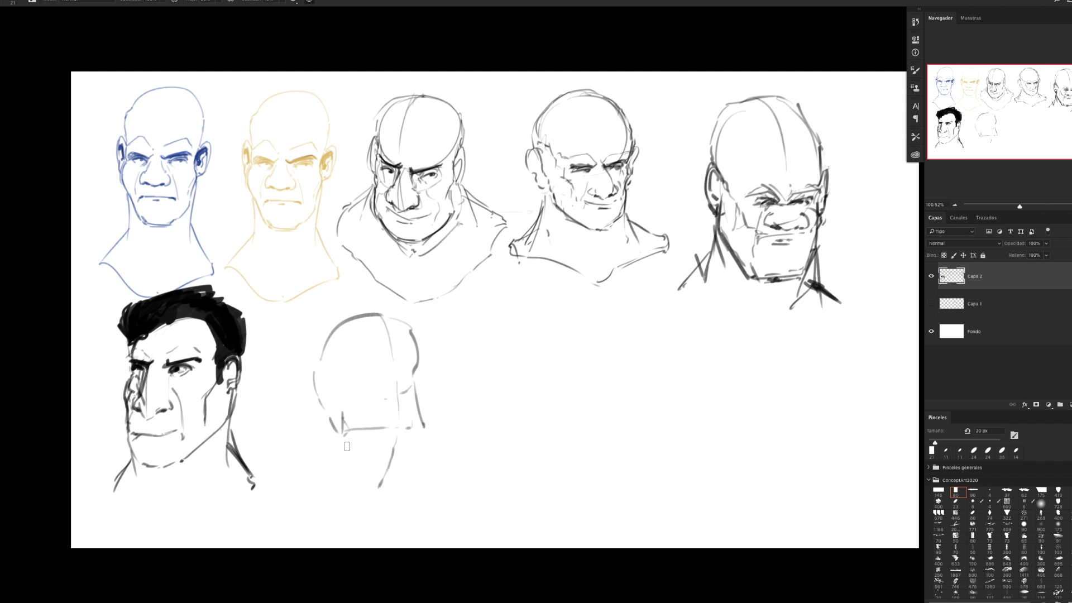
mouse_move(331, 433)
left_mouse_down()
mouse_move(345, 469)
mouse_move(380, 503)
left_mouse_up()
left_click_drag(429, 435, 383, 504)
mouse_move(400, 391)
left_mouse_down()
mouse_move(425, 384)
mouse_move(351, 387)
left_mouse_up()
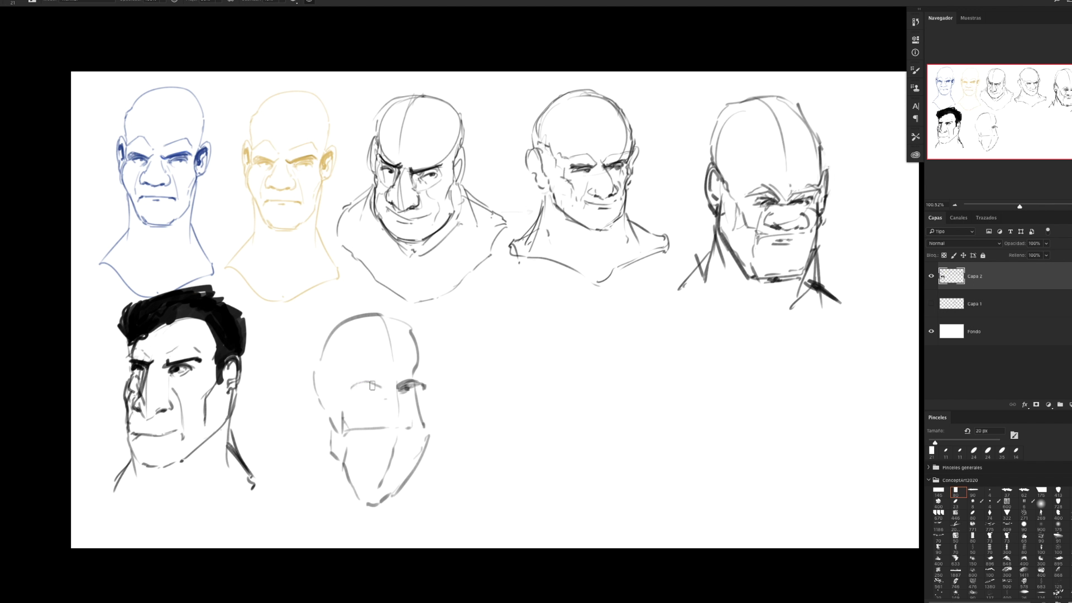
Draw the left eye and right ear, and darken the skull outline and jaw lines
mouse_move(373, 388)
left_mouse_down()
mouse_move(353, 391)
mouse_move(378, 383)
mouse_move(407, 324)
left_mouse_up()
mouse_move(330, 369)
left_mouse_down()
mouse_move(410, 326)
mouse_move(317, 350)
mouse_move(324, 418)
left_mouse_up()
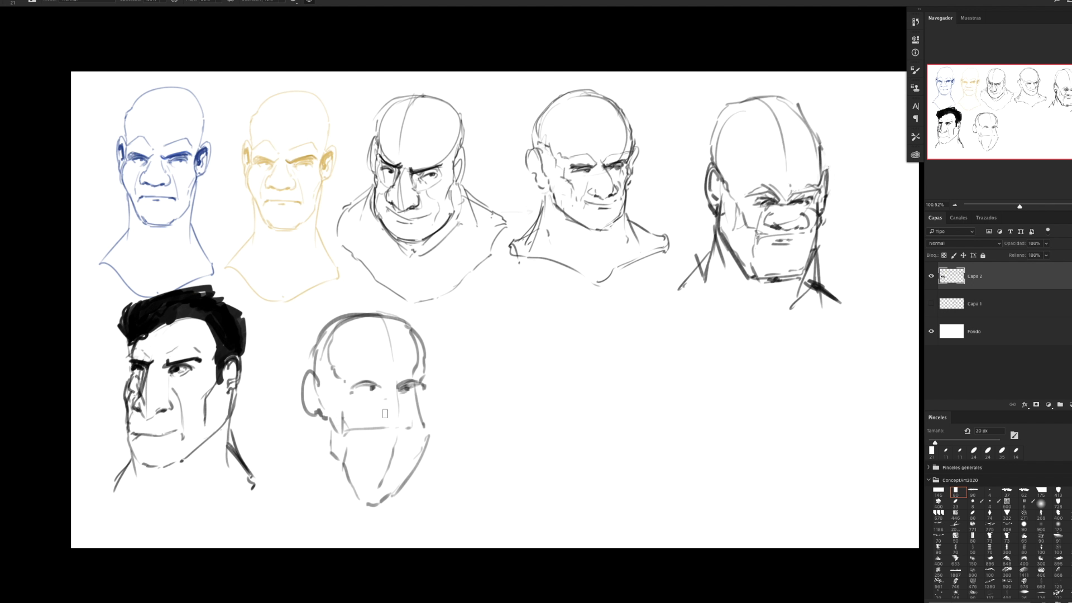
left_click_drag(427, 383, 422, 424)
left_click_drag(326, 430, 363, 508)
left_click_drag(326, 442, 328, 503)
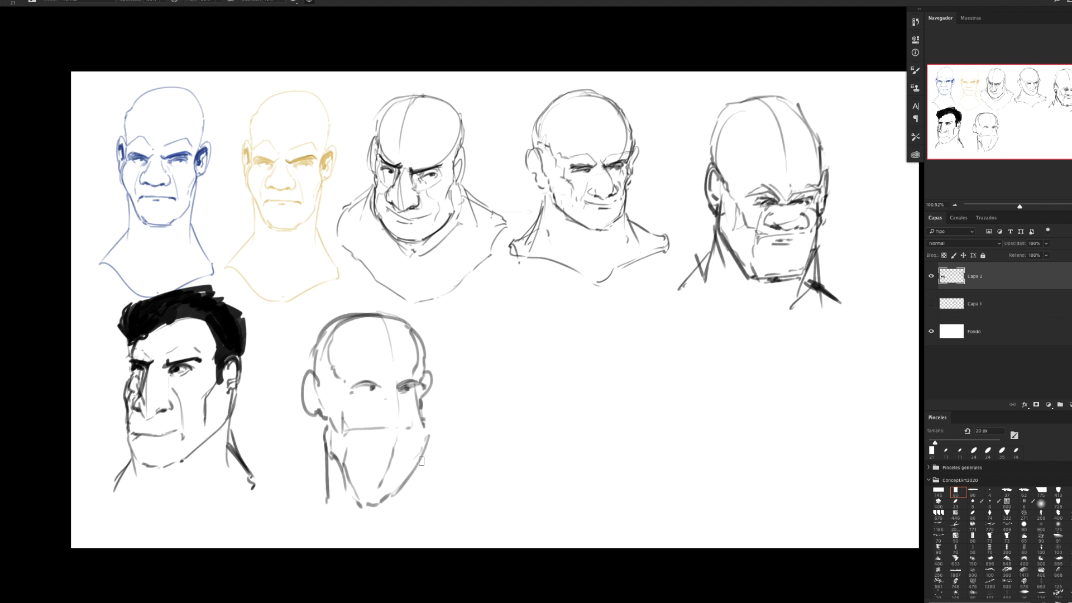
mouse_move(422, 426)
left_mouse_down()
mouse_move(428, 447)
mouse_move(392, 498)
left_mouse_up()
left_click_drag(423, 449, 418, 511)
Add shoulder and lower neck strokes, then draw heavy eyebrows with a finer brush
mouse_move(328, 509)
left_mouse_down()
mouse_move(312, 525)
mouse_move(366, 539)
left_mouse_up()
mouse_move(420, 506)
left_mouse_down()
mouse_move(438, 530)
mouse_move(413, 517)
left_mouse_up()
left_click_drag(406, 524, 385, 534)
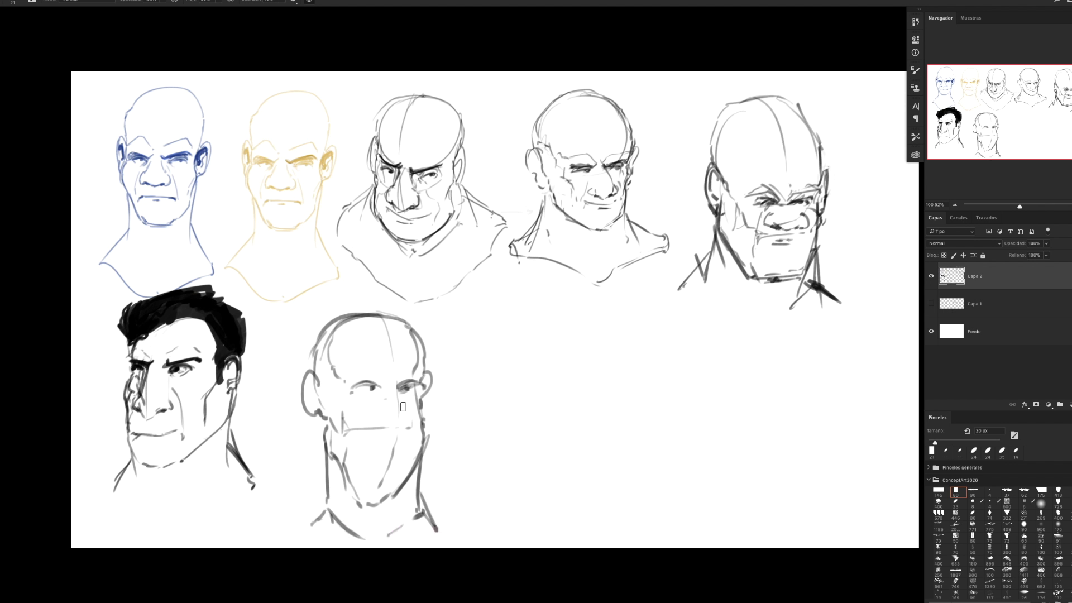
left_click_drag(385, 410, 375, 412)
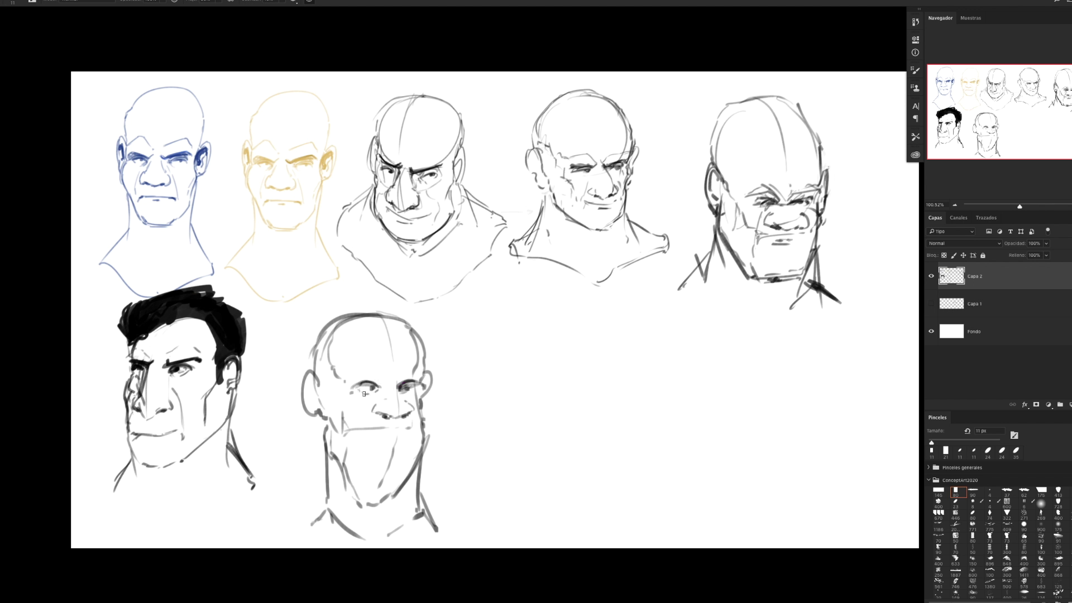
left_click_drag(398, 379, 421, 374)
left_click_drag(344, 378, 385, 375)
scroll(416, 392, "up", 3)
Return to the fine sketching brush and darken the right eye and lid
scroll(416, 392, "up", 1)
right_click(425, 371, "alt")
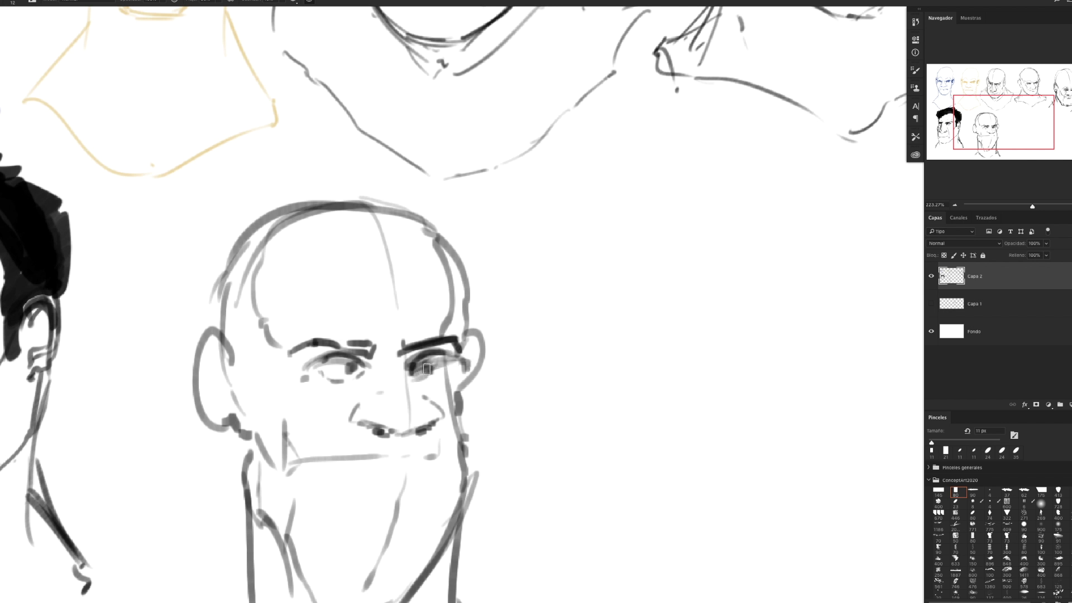
left_click_drag(427, 370, 428, 370)
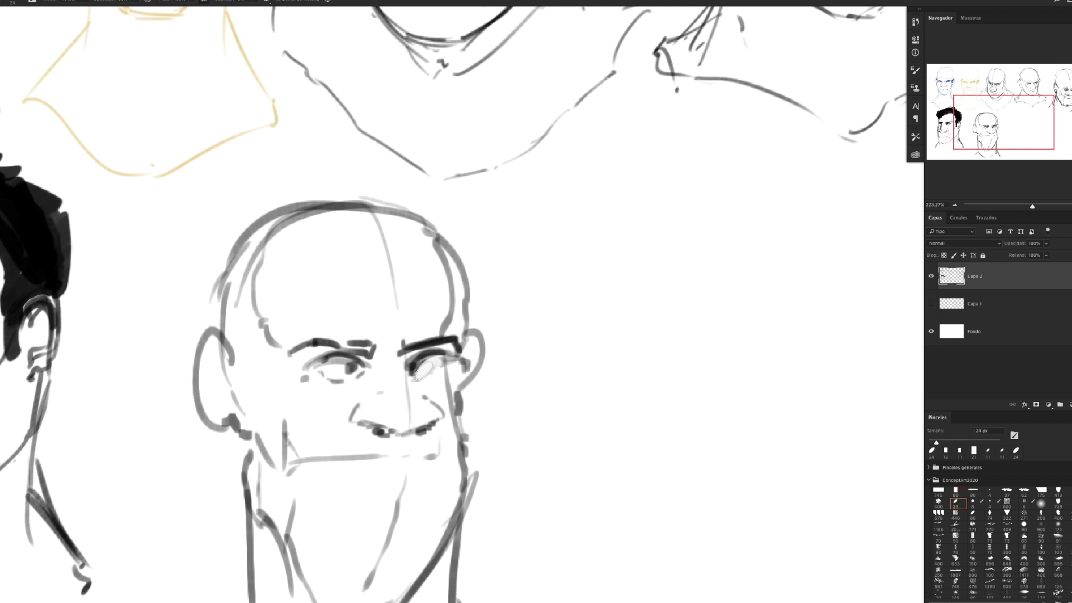
key("bracketleft")
key("comma")
mouse_move(436, 362)
left_mouse_down()
mouse_move(414, 371)
mouse_move(446, 353)
mouse_move(406, 363)
mouse_move(457, 358)
left_mouse_up()
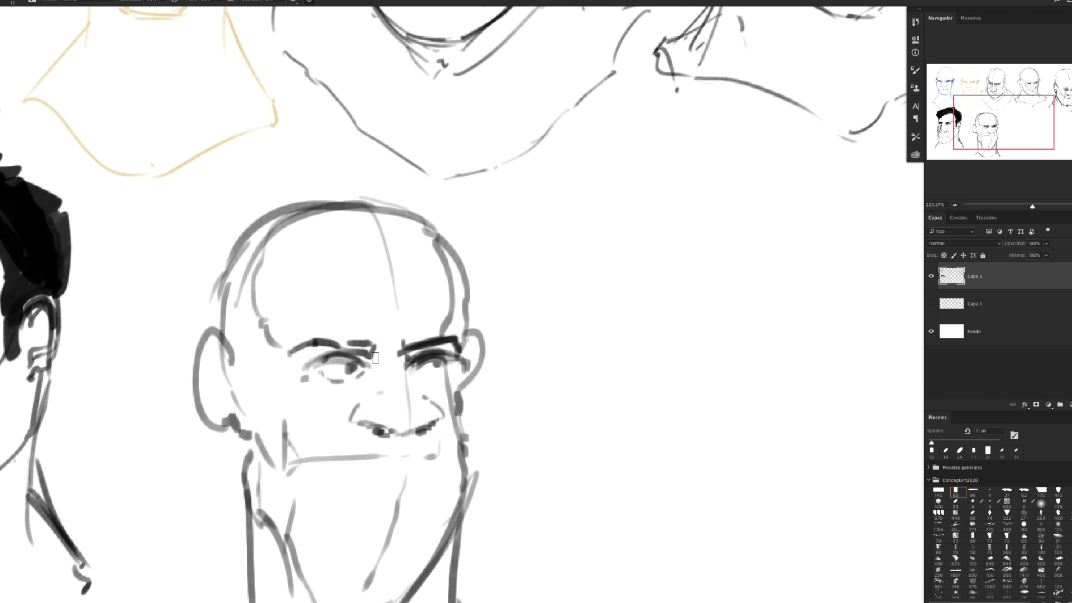
Ink the right cheek and jaw, left neck contour, mouth line and left eyebrow
key("ctrl+0")
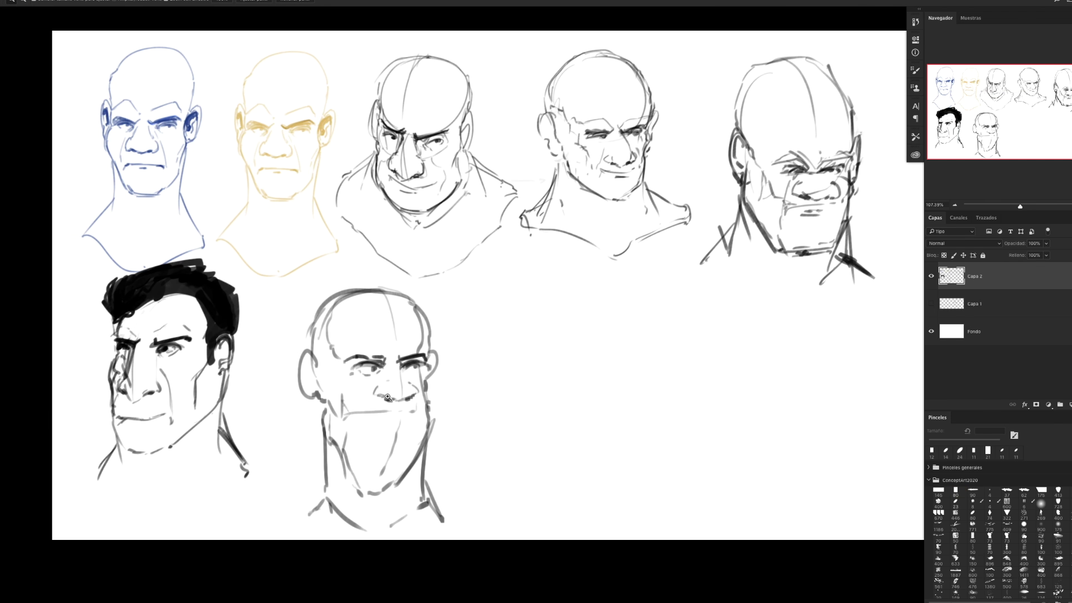
scroll(370, 394, "up", 2)
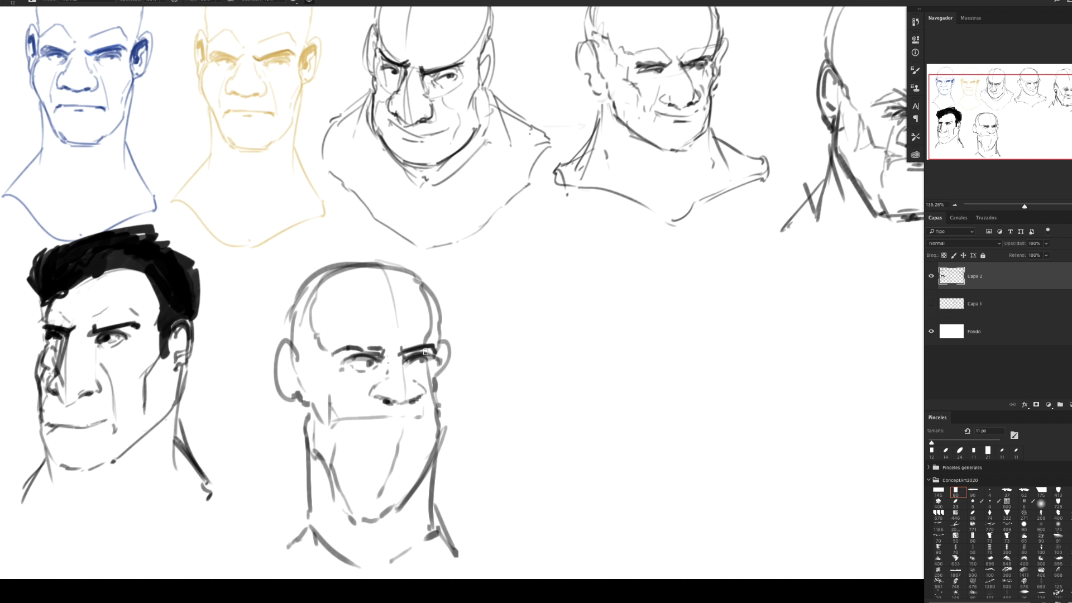
left_click_drag(435, 360, 438, 441)
mouse_move(314, 380)
left_mouse_down()
mouse_move(307, 447)
mouse_move(338, 506)
mouse_move(377, 519)
mouse_move(402, 506)
left_mouse_up()
mouse_move(341, 419)
left_mouse_down()
mouse_move(424, 422)
mouse_move(406, 425)
left_mouse_up()
mouse_move(385, 353)
left_mouse_down()
mouse_move(318, 353)
mouse_move(287, 388)
left_mouse_up()
Draw both ears, darken the skull outline, and lasso-select the bald head for resizing
left_click_drag(442, 341, 439, 389)
mouse_move(447, 349)
left_mouse_down()
mouse_move(439, 387)
mouse_move(446, 369)
left_mouse_up()
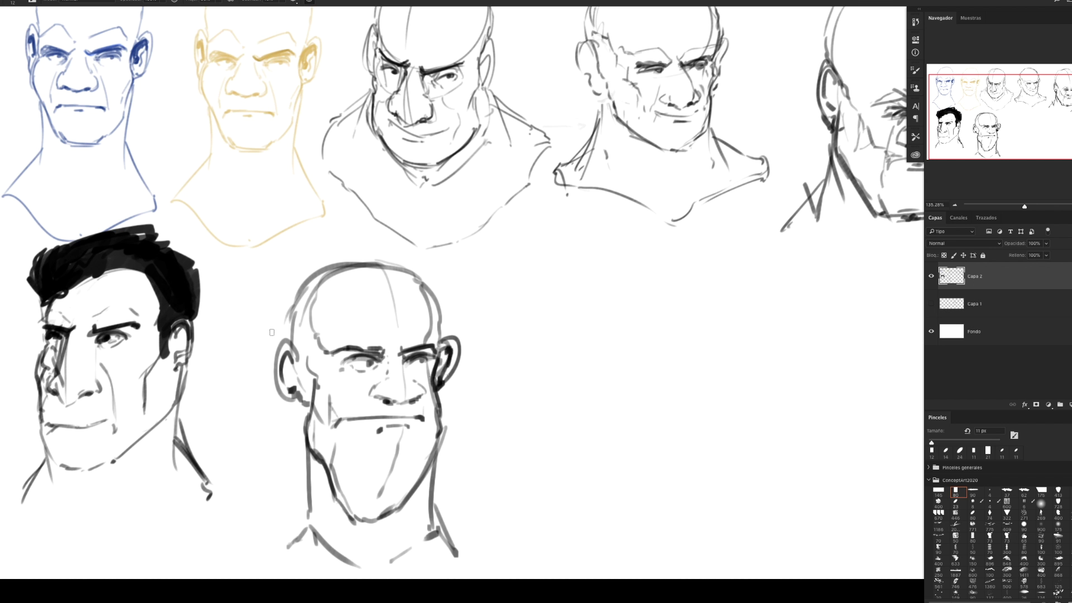
mouse_move(292, 345)
left_mouse_down()
mouse_move(278, 341)
mouse_move(273, 379)
mouse_move(291, 411)
mouse_move(315, 407)
left_mouse_up()
mouse_move(292, 338)
left_mouse_down()
mouse_move(294, 301)
mouse_move(329, 269)
mouse_move(411, 276)
mouse_move(432, 291)
mouse_move(443, 327)
mouse_move(424, 281)
mouse_move(330, 260)
mouse_move(290, 307)
mouse_move(302, 370)
mouse_move(308, 273)
mouse_move(398, 260)
left_mouse_up()
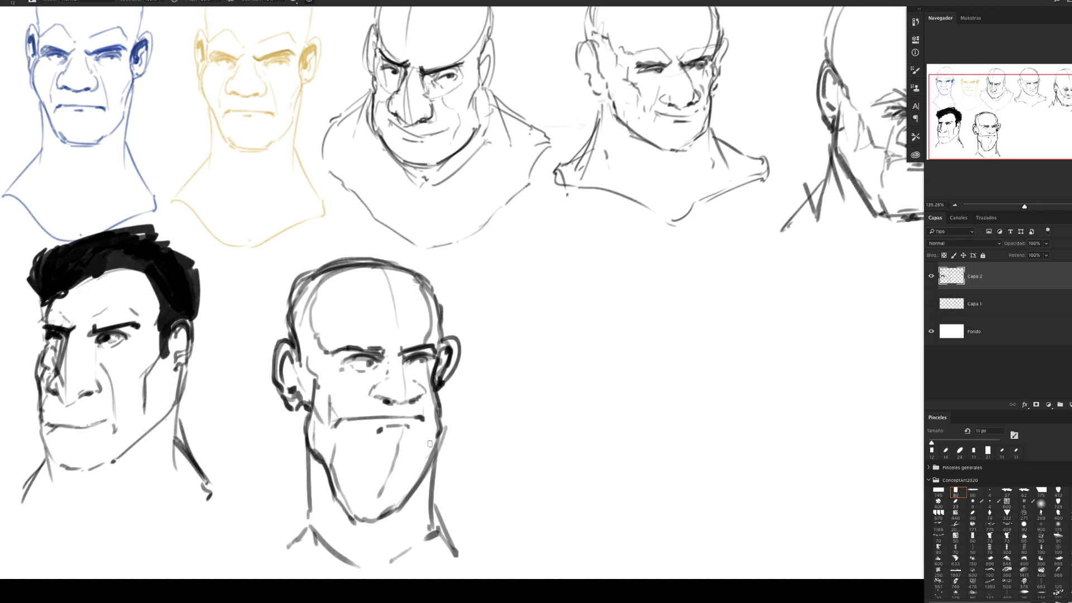
key("l")
mouse_move(479, 520)
left_mouse_down()
mouse_move(431, 574)
mouse_move(267, 561)
mouse_move(246, 358)
mouse_move(317, 257)
mouse_move(424, 260)
mouse_move(490, 385)
mouse_move(485, 524)
left_mouse_up()
key("ctrl+t")
Scale the bald head down slightly, move it up-left, and apply the change
left_click_drag(493, 243, 479, 259)
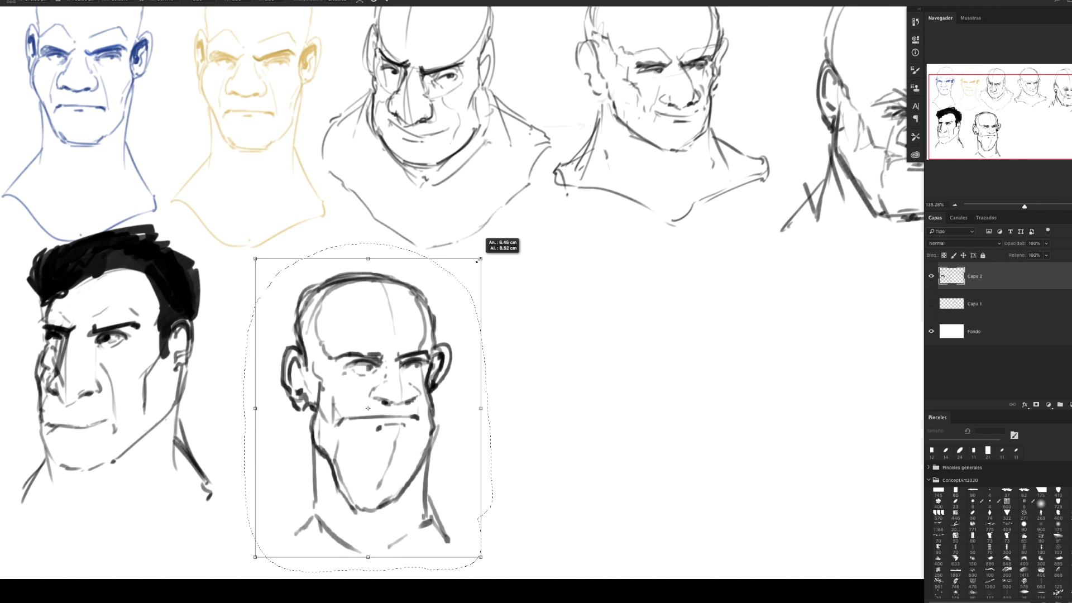
left_click_drag(433, 349, 408, 316)
key("Return")
key("ctrl+d")
Zoom in on the sketch sheet and pick a different brush preset
key("z")
key("ctrl+0")
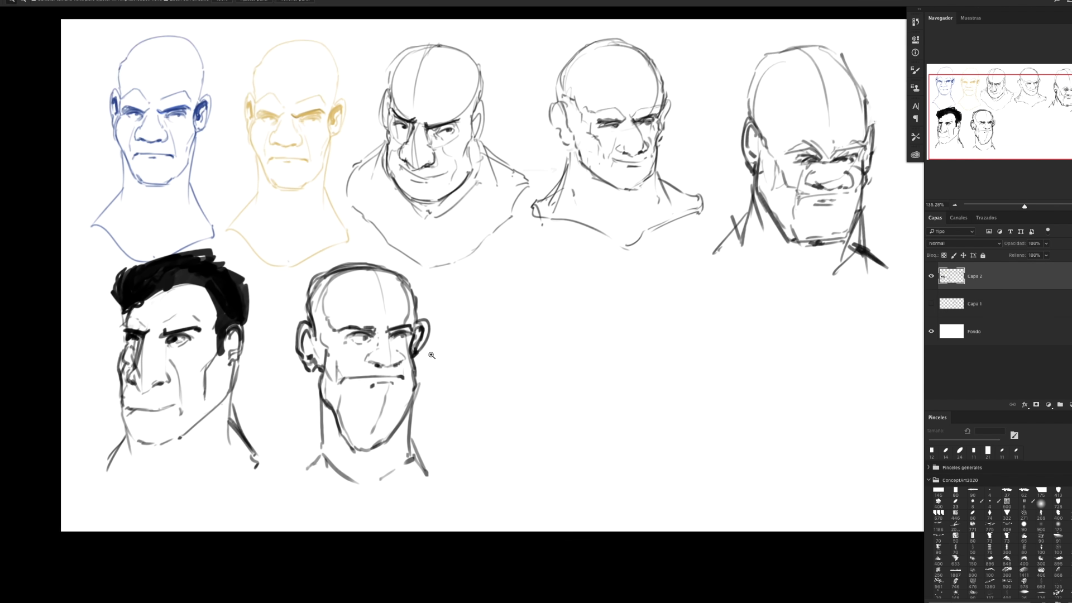
left_click_drag(432, 355, 365, 316)
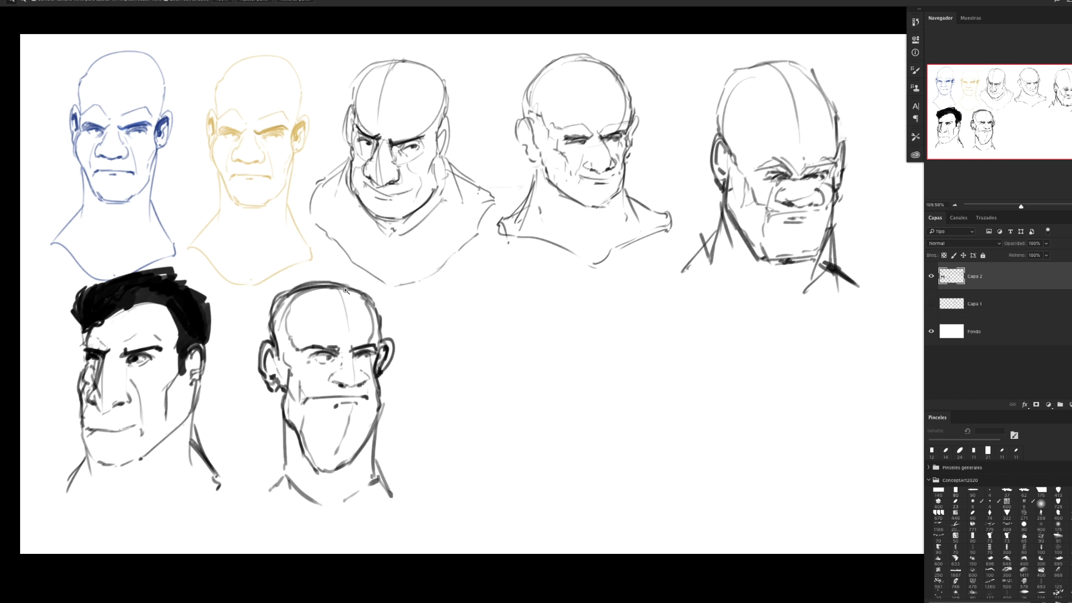
key("b")
left_click(990, 493)
With a fine 16 px brush, rough in the eighth head's cranium, jaw lines and long neck
left_click(938, 492)
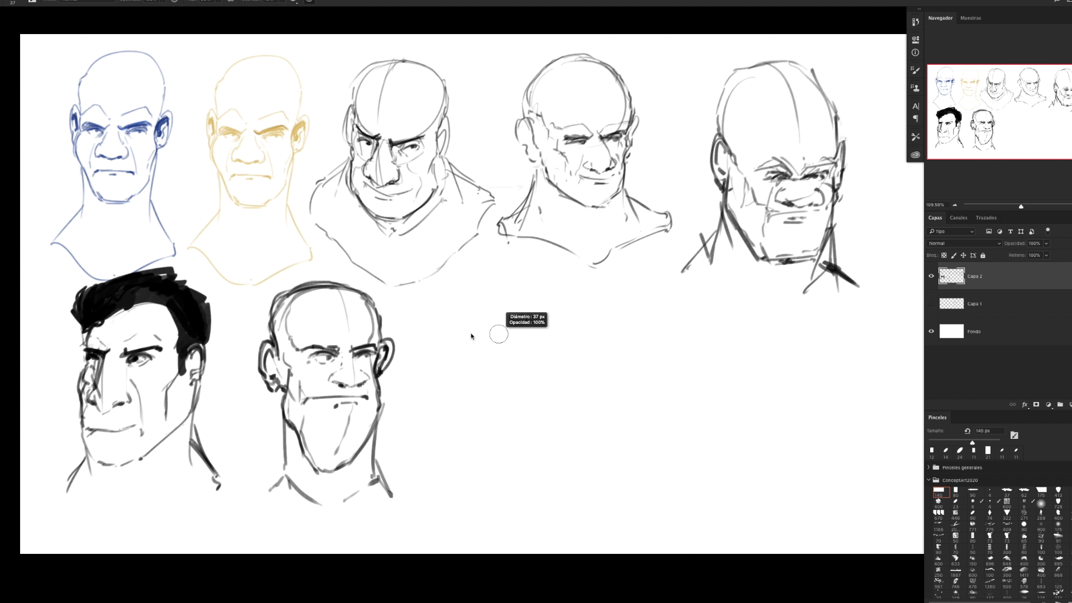
mouse_move(480, 335)
left_mouse_down()
mouse_move(471, 333)
mouse_move(562, 362)
left_mouse_up()
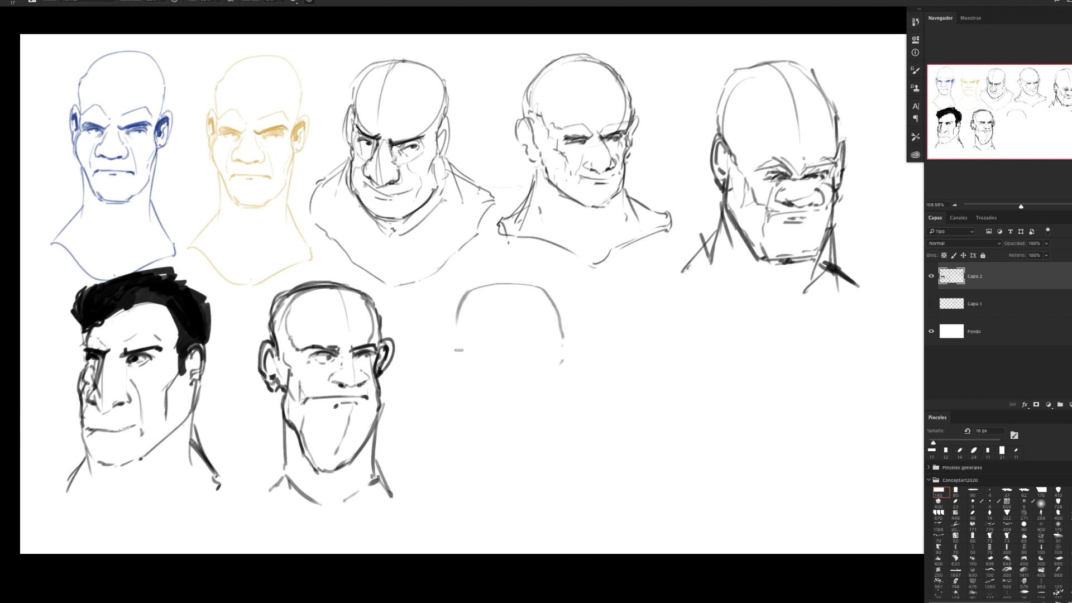
mouse_move(454, 347)
left_mouse_down()
mouse_move(528, 422)
mouse_move(562, 380)
left_mouse_up()
mouse_move(459, 415)
left_mouse_down()
mouse_move(549, 458)
mouse_move(565, 442)
left_mouse_up()
left_click_drag(571, 397, 571, 450)
left_click_drag(460, 422, 489, 496)
left_click_drag(471, 461, 463, 515)
left_click_drag(580, 436, 593, 487)
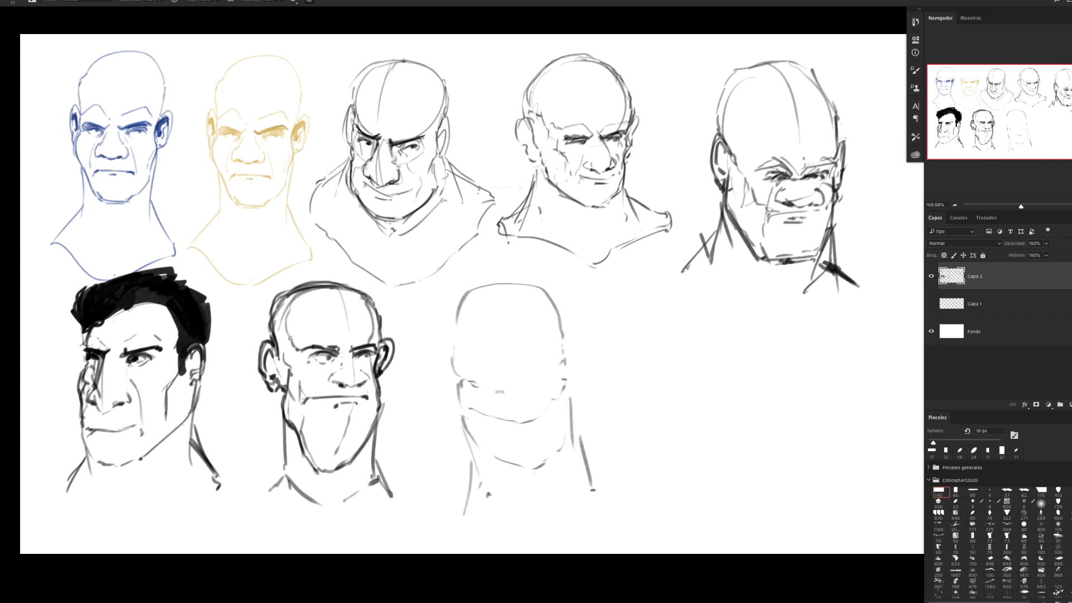
Thin the brush to about 9 px; draw the bald head's eyelids and two faint guide lines
left_click_drag(487, 393, 484, 387)
left_click_drag(480, 384, 498, 389)
left_click_drag(469, 385, 497, 389)
left_click_drag(560, 366, 535, 382)
left_click_drag(578, 356, 630, 337)
left_click_drag(576, 392, 636, 371)
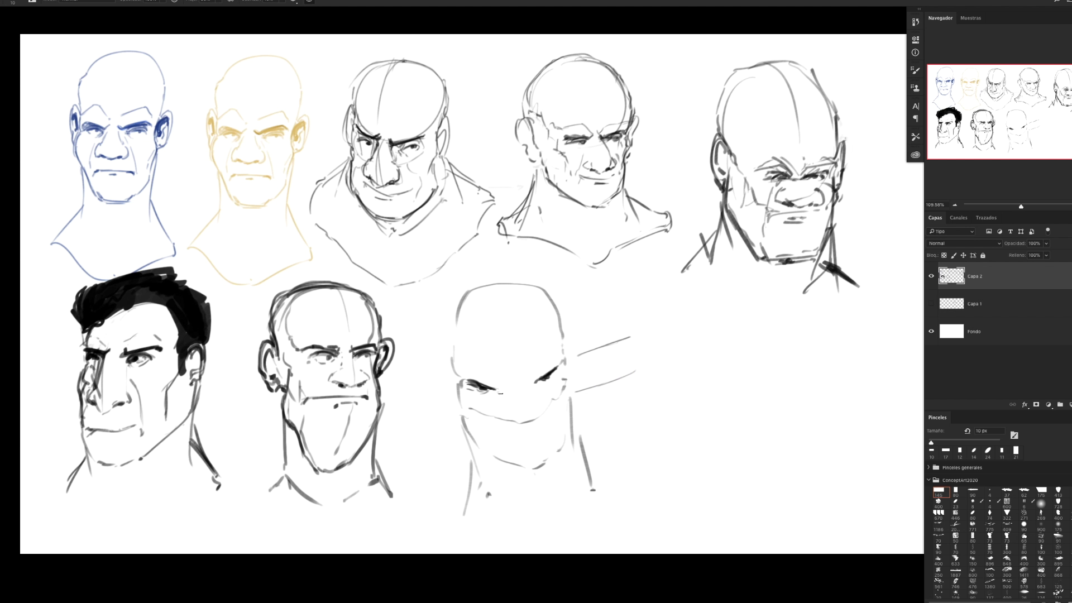
Draw the nose, both scowling eyebrows and the grimacing mouth on the bald head
mouse_move(494, 393)
left_mouse_down()
mouse_move(496, 408)
mouse_move(511, 411)
mouse_move(539, 400)
left_mouse_up()
left_click_drag(531, 378, 565, 354)
mouse_move(461, 371)
left_mouse_down()
mouse_move(502, 386)
mouse_move(467, 378)
mouse_move(490, 385)
left_mouse_up()
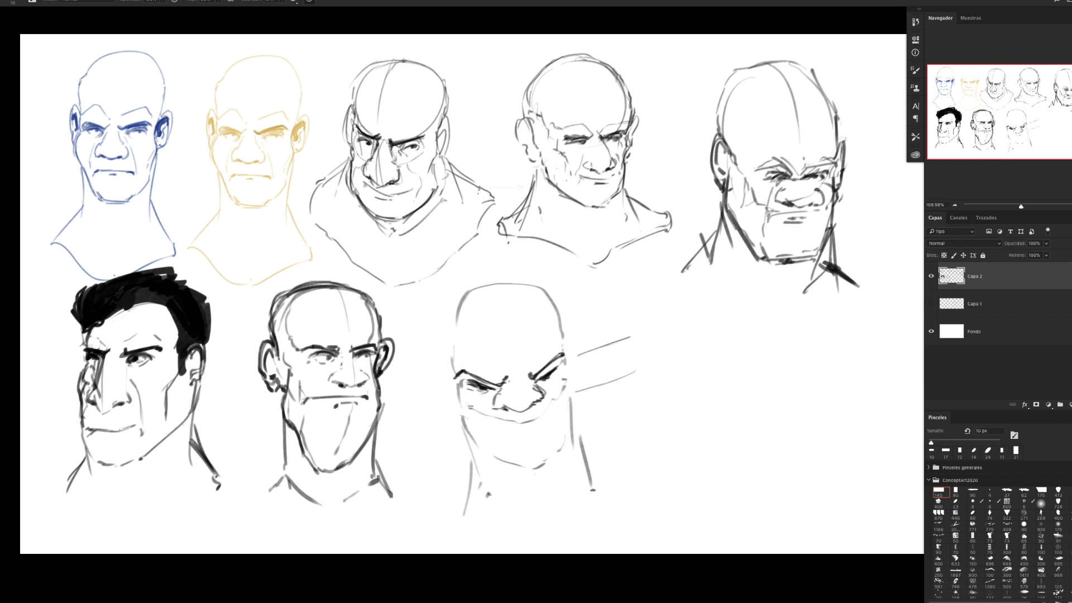
mouse_move(468, 408)
left_mouse_down()
mouse_move(527, 424)
mouse_move(565, 386)
mouse_move(534, 419)
left_mouse_up()
left_click_drag(525, 422, 495, 422)
Add the cheek line, jaw down to the chin, darkened neck lines and skull outline
mouse_move(452, 388)
left_mouse_down()
mouse_move(464, 428)
mouse_move(526, 473)
mouse_move(543, 467)
mouse_move(560, 430)
left_mouse_up()
left_click_drag(570, 387, 539, 467)
left_click_drag(457, 419, 485, 487)
mouse_move(573, 416)
left_mouse_down()
mouse_move(584, 475)
mouse_move(598, 482)
left_mouse_up()
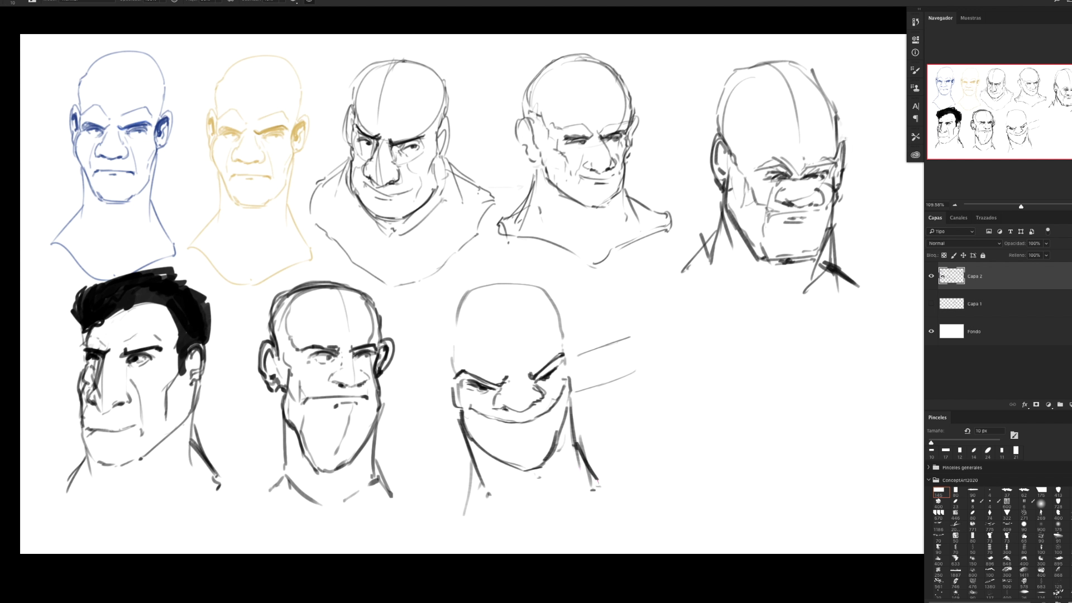
left_click_drag(472, 461, 460, 502)
mouse_move(457, 378)
left_mouse_down()
mouse_move(515, 280)
mouse_move(565, 349)
left_mouse_up()
Undo a stray stroke and erase the two guide lines beside the head
left_click_drag(631, 289, 579, 299)
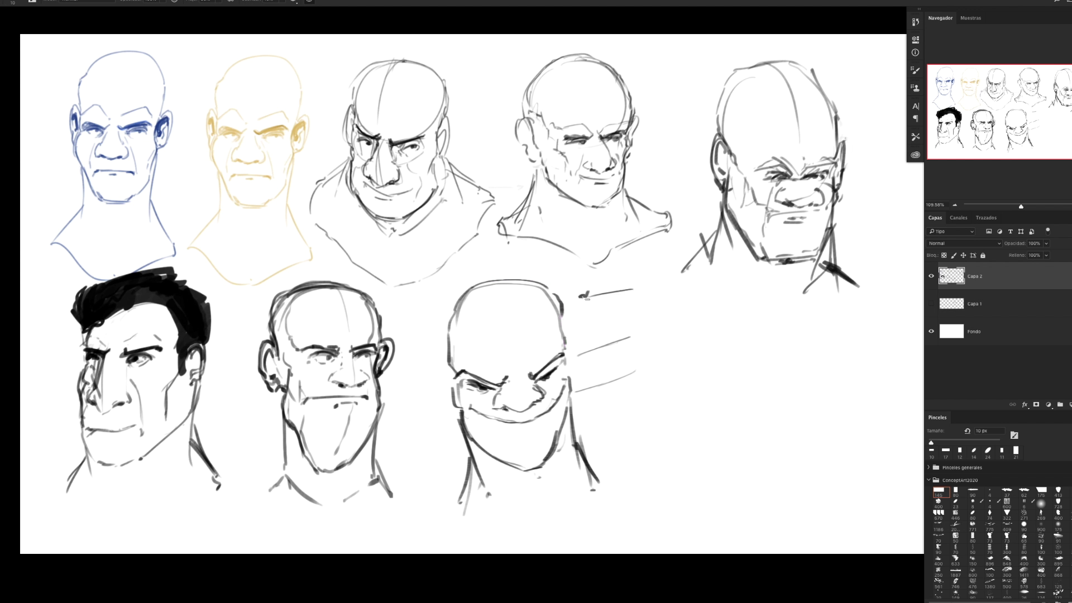
key("ctrl+z")
left_click(956, 502)
key("ctrl+z")
key("ctrl+z")
left_click_drag(576, 392, 623, 378)
key("b")
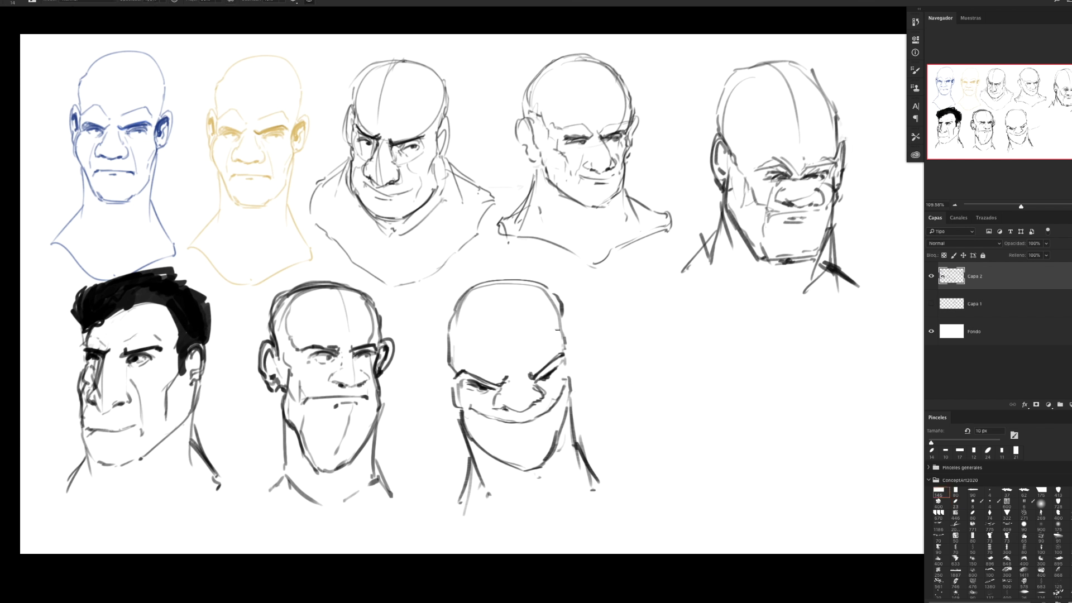
Darken the head outline, redraw the left neck line and sketch the collar and chest
mouse_move(562, 322)
left_mouse_down()
mouse_move(566, 355)
mouse_move(490, 353)
left_mouse_up()
mouse_move(465, 461)
left_mouse_down()
mouse_move(455, 488)
mouse_move(499, 520)
left_mouse_up()
left_click_drag(525, 532, 597, 487)
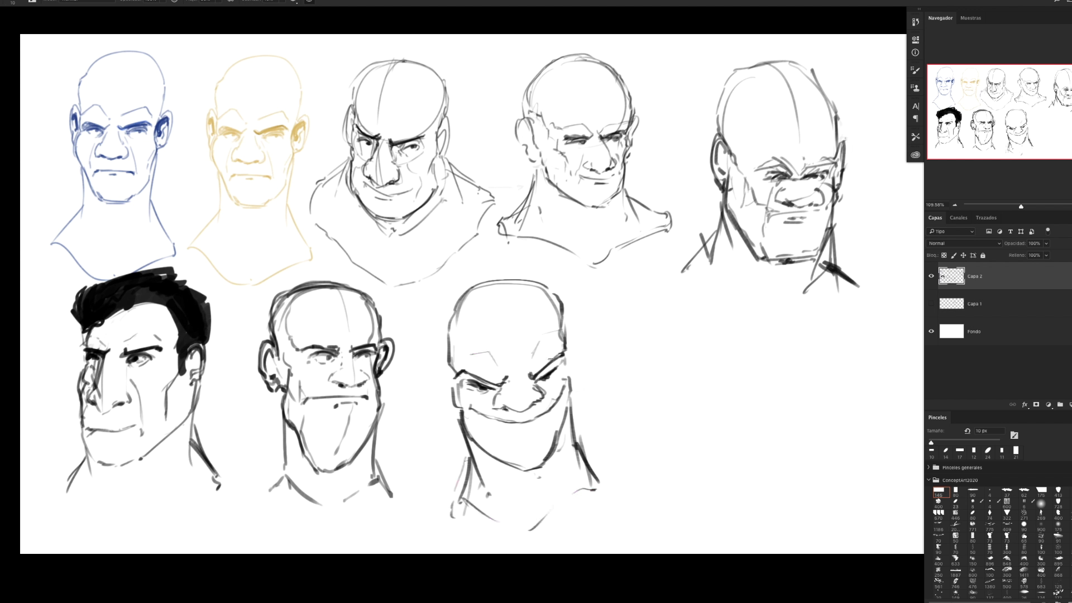
Draw both ears with inner details, then begin lassoing around the bald head
mouse_move(566, 337)
left_mouse_down()
mouse_move(578, 357)
mouse_move(572, 384)
left_mouse_up()
left_click_drag(447, 342, 452, 394)
left_click_drag(444, 352, 450, 379)
left_click_drag(568, 345, 573, 358)
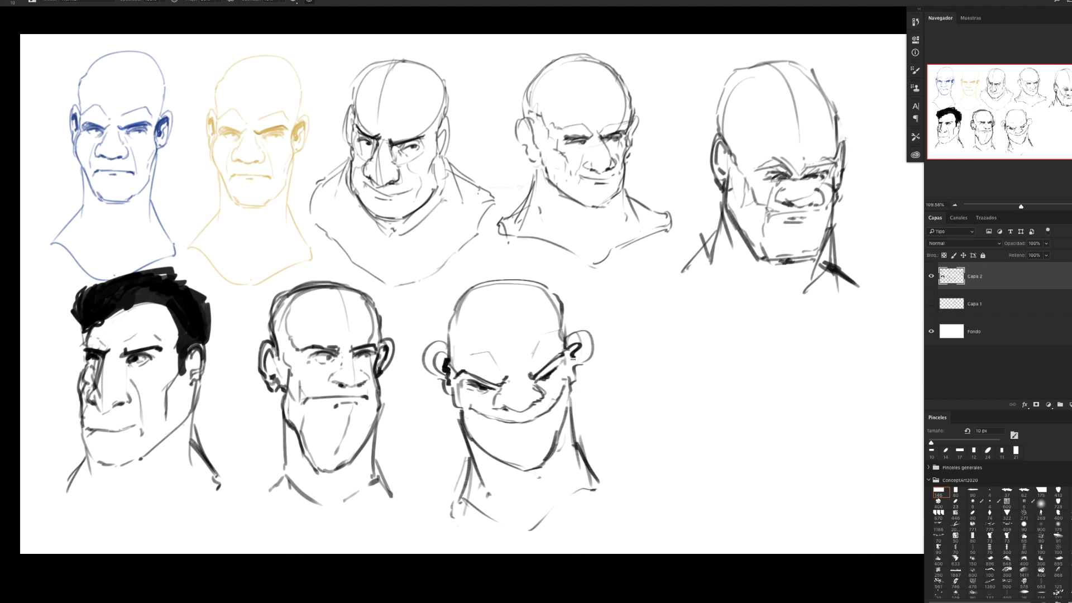
key("l")
left_click_drag(421, 335, 539, 550)
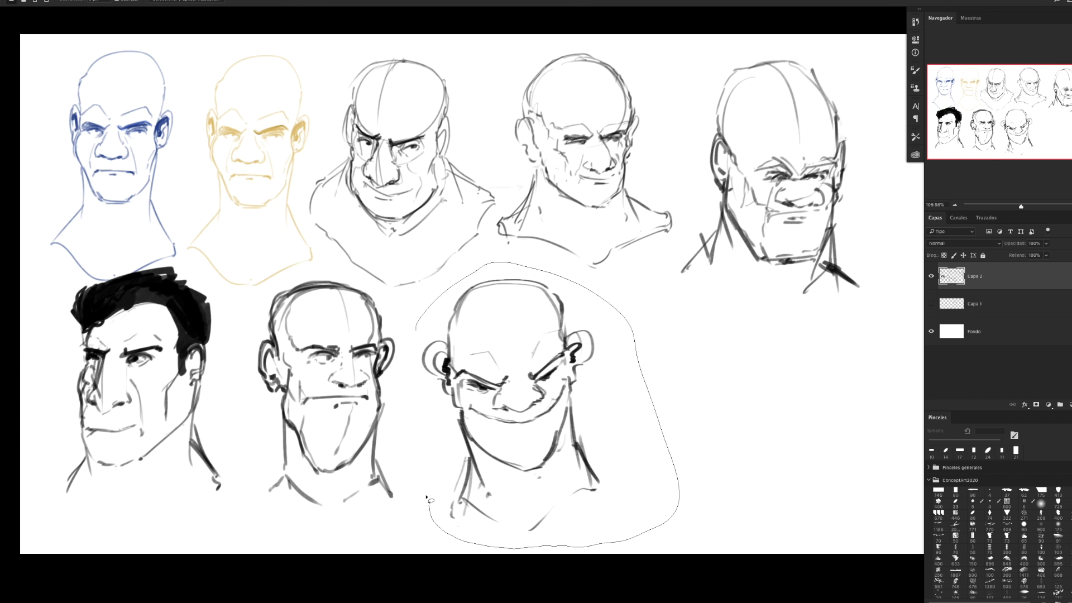
Rotate the lassoed bald head about 8° clockwise, apply it and deselect
left_click_drag(539, 550, 414, 347)
key("ctrl+t")
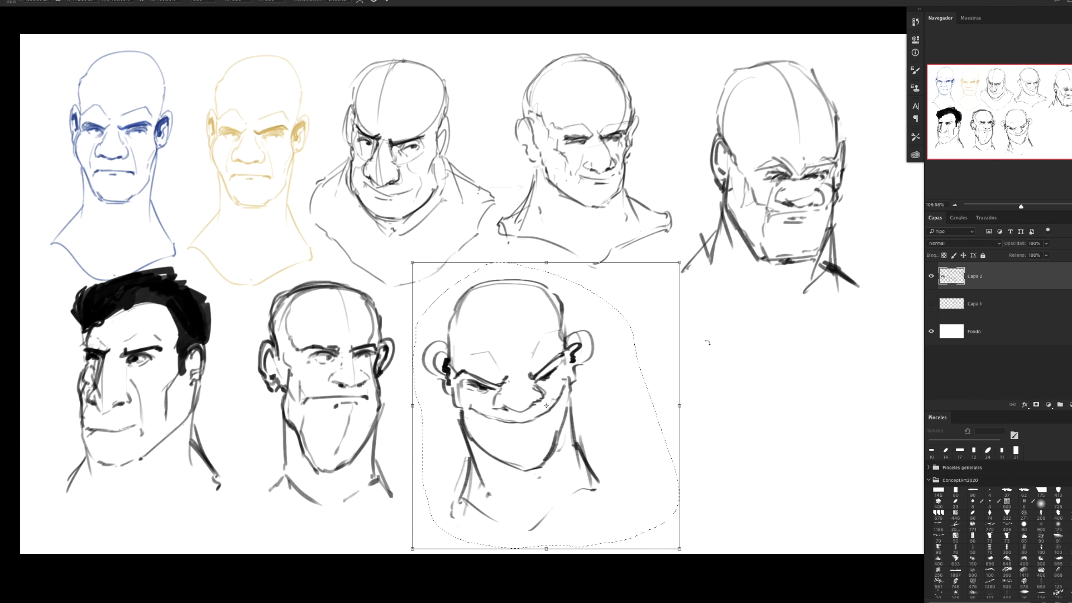
left_click_drag(686, 335, 715, 360)
left_click_drag(551, 363, 555, 366)
key("Return")
key("ctrl+d")
Return to the Brush and resize it to 20 px
key("b")
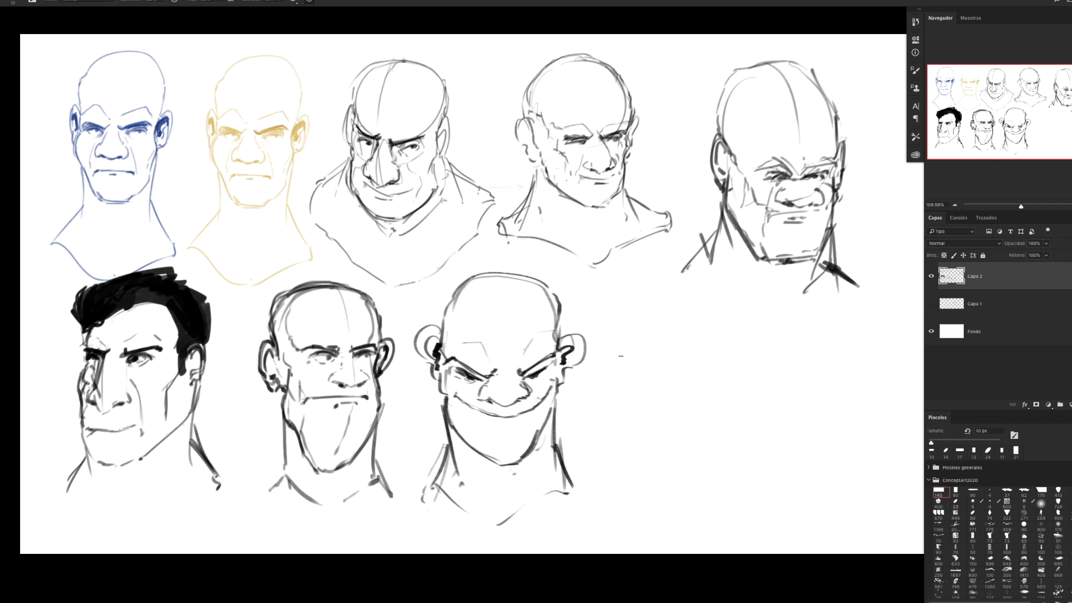
key("bracketleft")
key("bracketright")
key("bracketright")
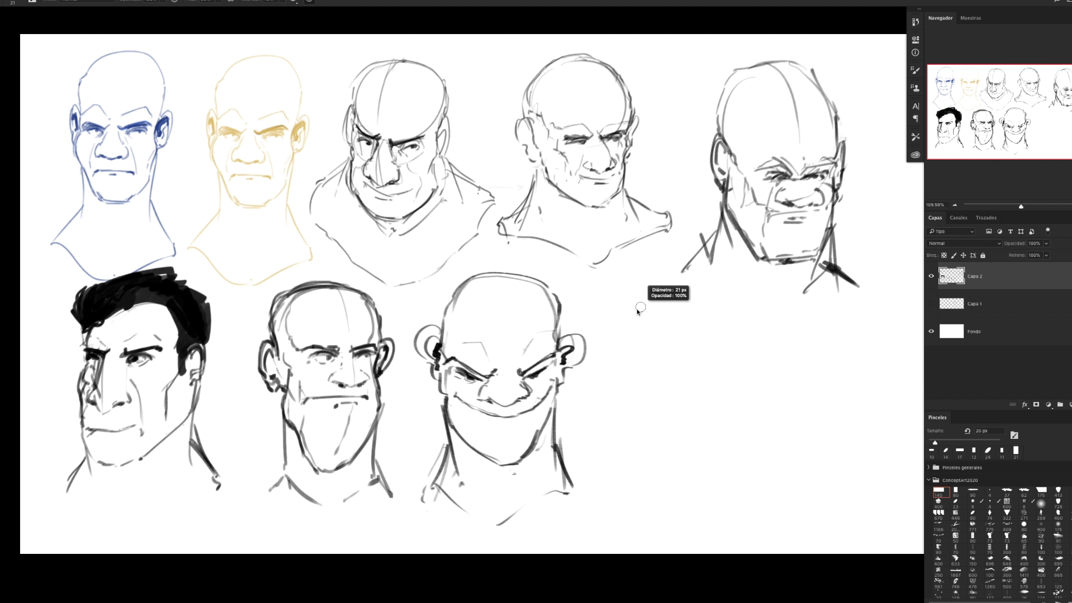
Outline a new head right of the bald head, with its neck sides
left_click_drag(620, 363, 716, 406)
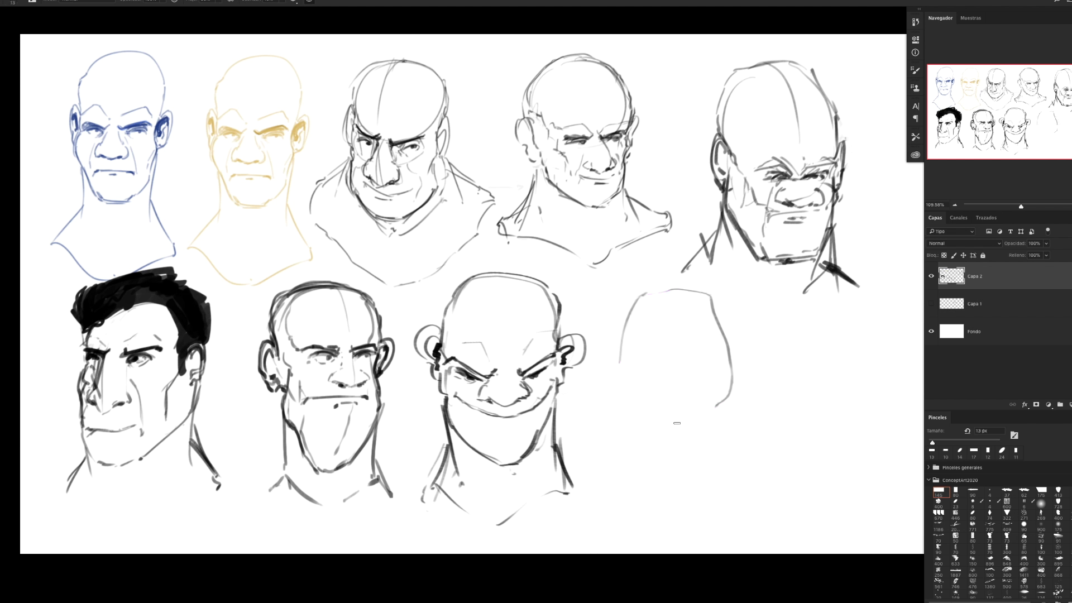
mouse_move(617, 385)
left_mouse_down()
mouse_move(717, 409)
mouse_move(709, 463)
left_mouse_up()
left_click_drag(720, 414, 728, 492)
mouse_move(628, 435)
left_mouse_down()
mouse_move(648, 505)
mouse_move(628, 524)
left_mouse_up()
left_click_drag(734, 486, 739, 504)
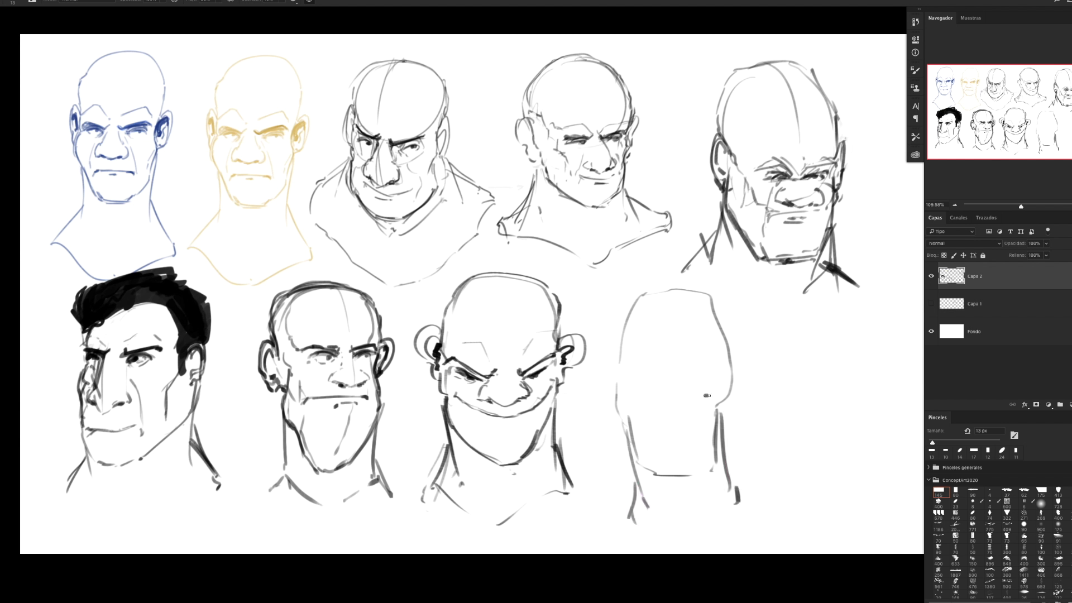
Draw the new head's brow, left eye, nose end and both ears
mouse_move(706, 395)
left_mouse_down()
mouse_move(640, 396)
mouse_move(661, 398)
left_mouse_up()
mouse_move(661, 390)
left_mouse_down()
mouse_move(640, 393)
mouse_move(724, 386)
mouse_move(635, 391)
mouse_move(660, 417)
left_mouse_up()
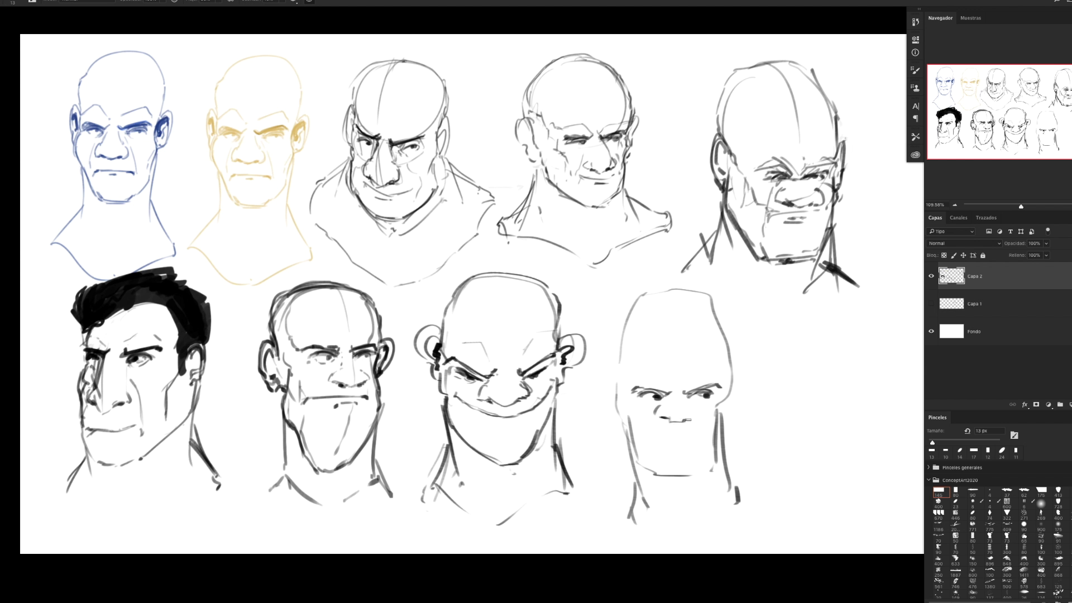
left_click_drag(691, 418, 698, 416)
mouse_move(613, 372)
left_mouse_down()
mouse_move(604, 385)
mouse_move(618, 424)
left_mouse_up()
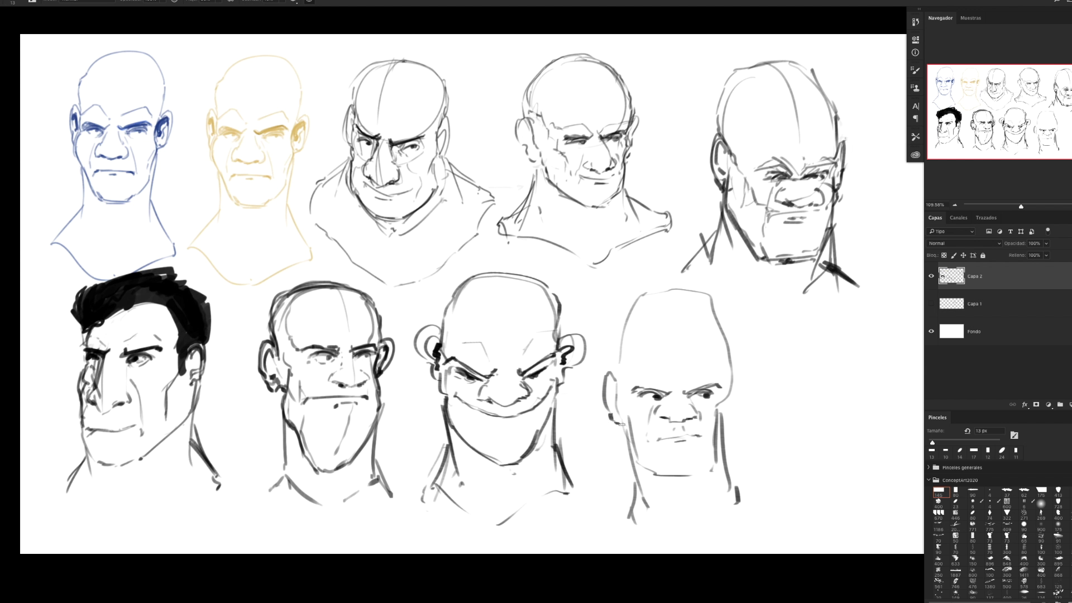
mouse_move(737, 372)
left_mouse_down()
mouse_move(723, 420)
mouse_move(728, 365)
left_mouse_up()
Refine the new head's left skull contour and draw the neck and chin lines
left_click_drag(616, 373, 619, 338)
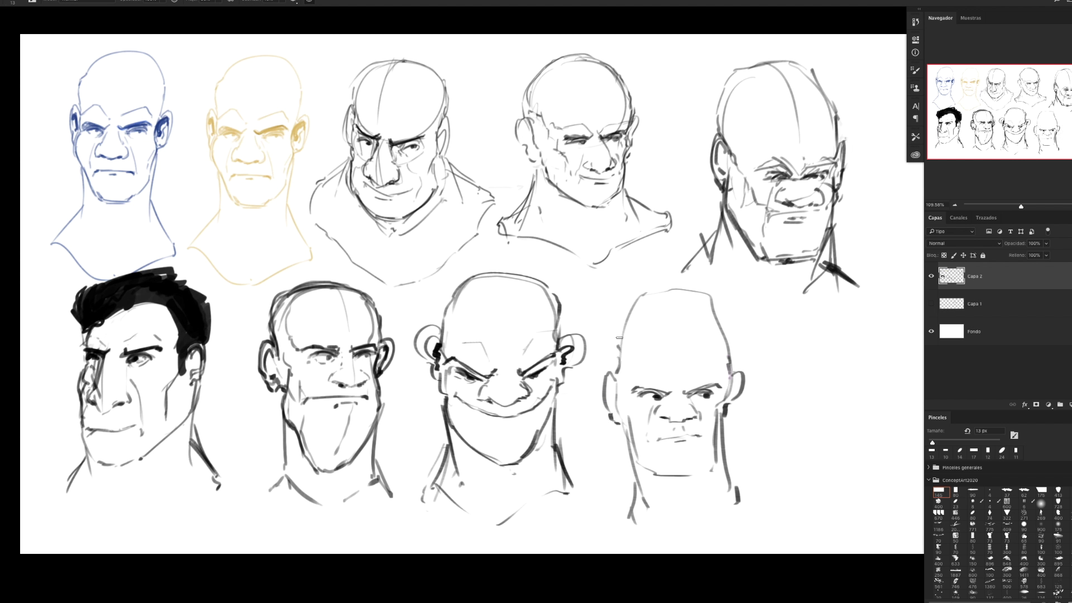
left_click_drag(617, 374, 636, 296)
mouse_move(623, 368)
left_mouse_down()
mouse_move(675, 355)
mouse_move(630, 295)
left_mouse_up()
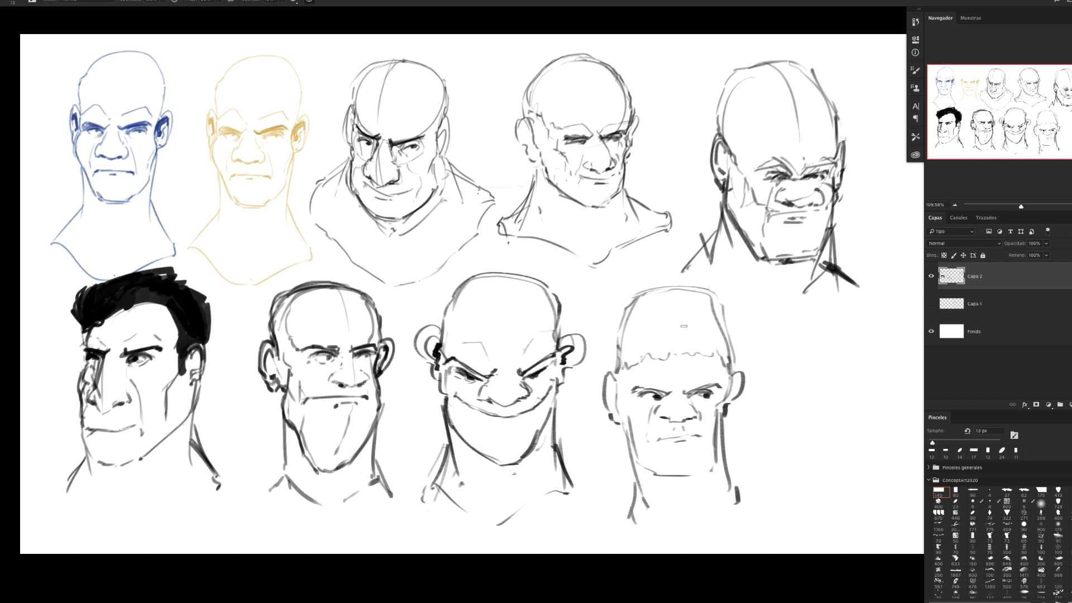
mouse_move(726, 451)
left_mouse_down()
mouse_move(731, 508)
mouse_move(715, 512)
left_mouse_up()
left_click_drag(642, 501, 679, 531)
left_click_drag(735, 489, 750, 513)
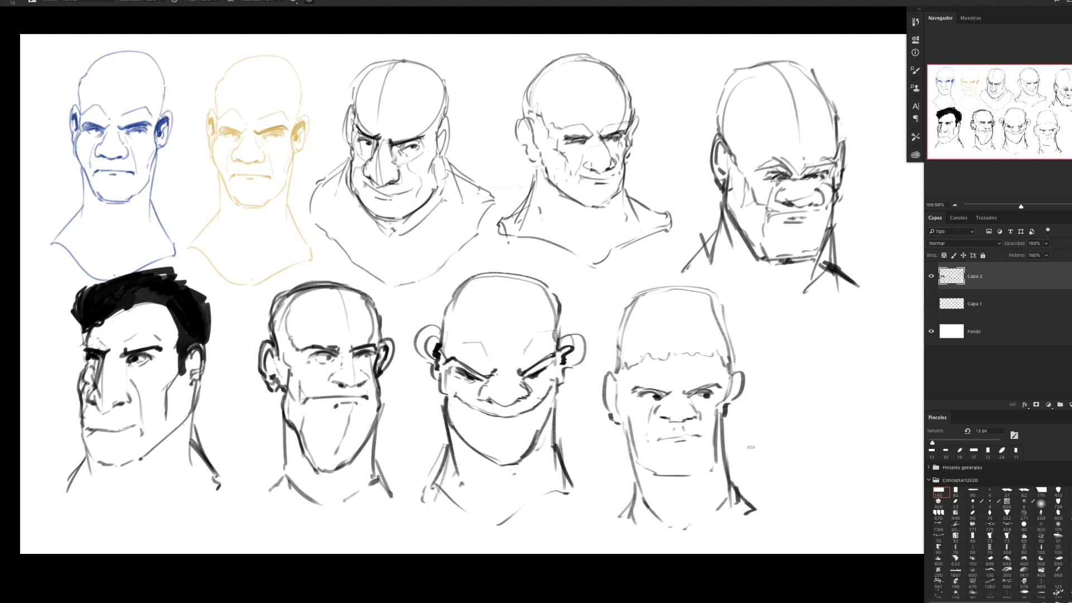
Add upright combed hair strands across the top, undoing one stray stroke
mouse_move(640, 302)
left_mouse_down()
mouse_move(629, 353)
mouse_move(657, 336)
left_mouse_up()
mouse_move(683, 297)
left_mouse_down()
mouse_move(673, 341)
mouse_move(690, 345)
left_mouse_up()
left_click_drag(720, 296, 702, 348)
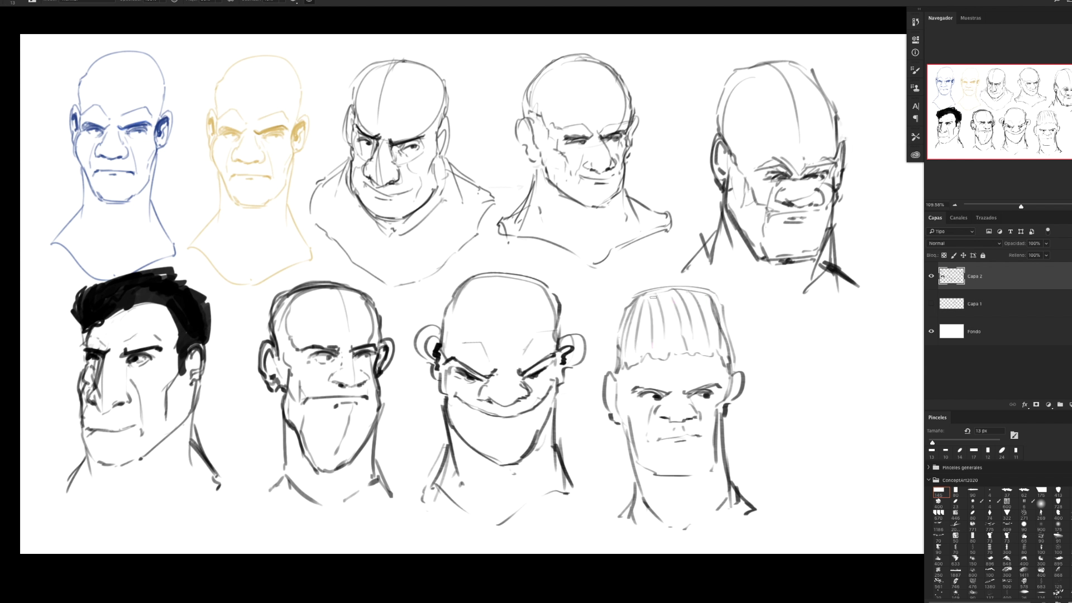
mouse_move(636, 297)
left_mouse_down()
mouse_move(655, 283)
mouse_move(636, 275)
mouse_move(710, 288)
left_mouse_up()
key("ctrl+z")
left_click_drag(625, 307, 612, 372)
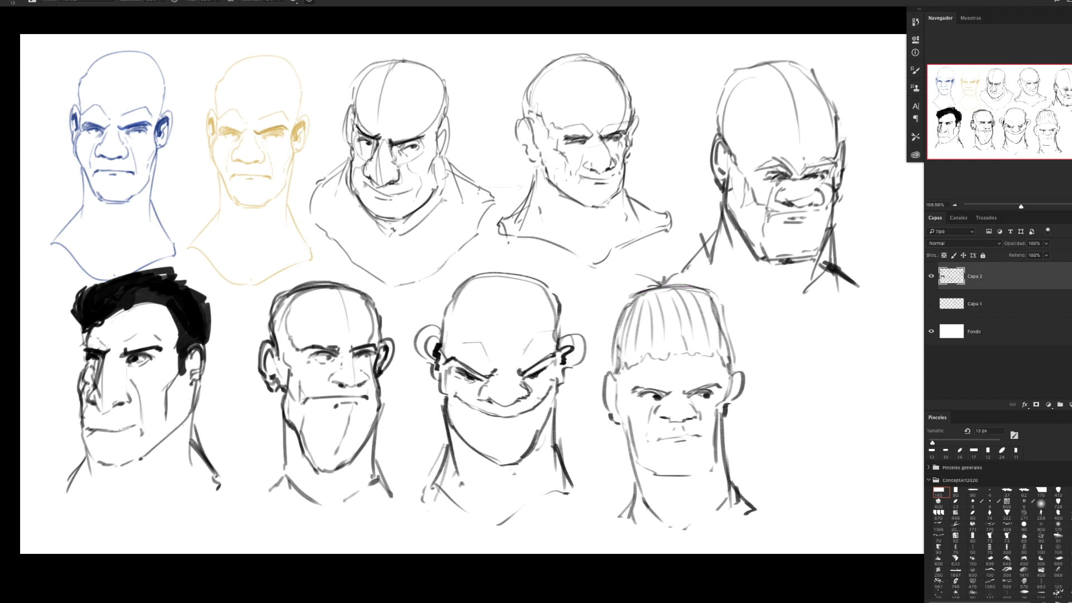
left_click_drag(705, 300, 723, 338)
Darken both eyebrows on the bald head and bring empty canvas into view
left_click_drag(554, 352, 518, 369)
left_click_drag(456, 356, 494, 374)
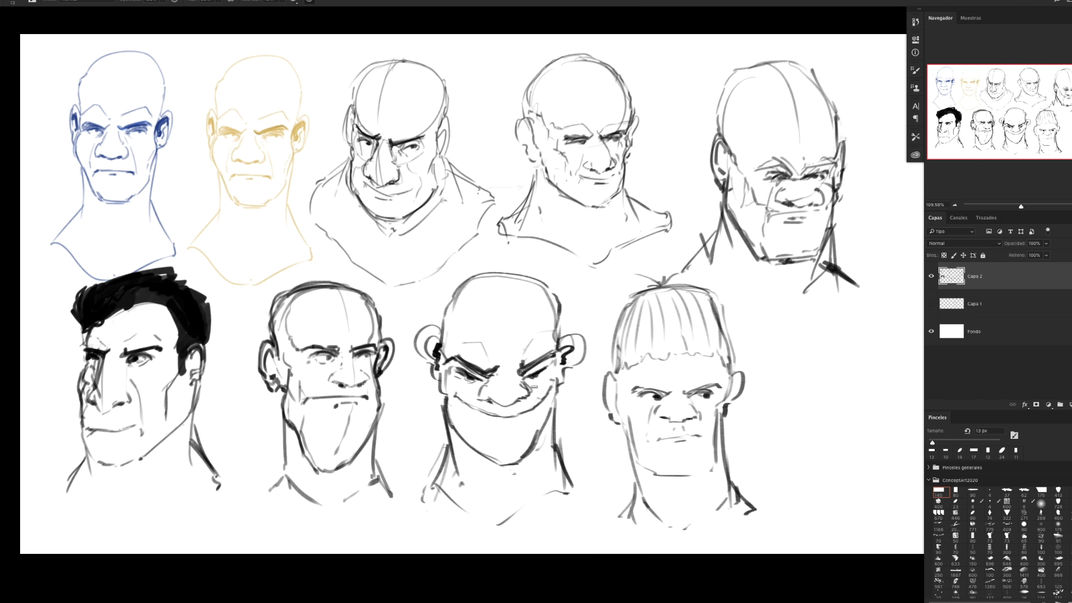
left_click_drag(633, 400, 539, 398)
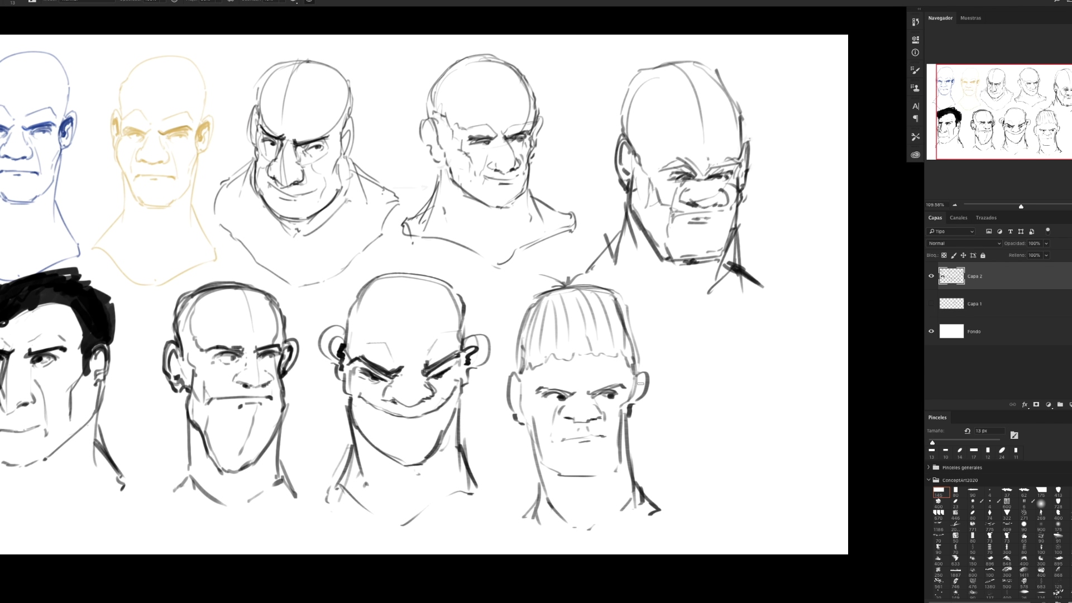
Sketch the new bald head's outline, jaw, mouth and left cheek line
mouse_move(734, 301)
left_mouse_down()
mouse_move(697, 364)
mouse_move(805, 363)
left_mouse_up()
mouse_move(751, 308)
left_mouse_down()
mouse_move(790, 427)
mouse_move(783, 466)
left_mouse_up()
mouse_move(724, 415)
left_mouse_down()
mouse_move(748, 456)
mouse_move(804, 451)
mouse_move(821, 398)
left_mouse_up()
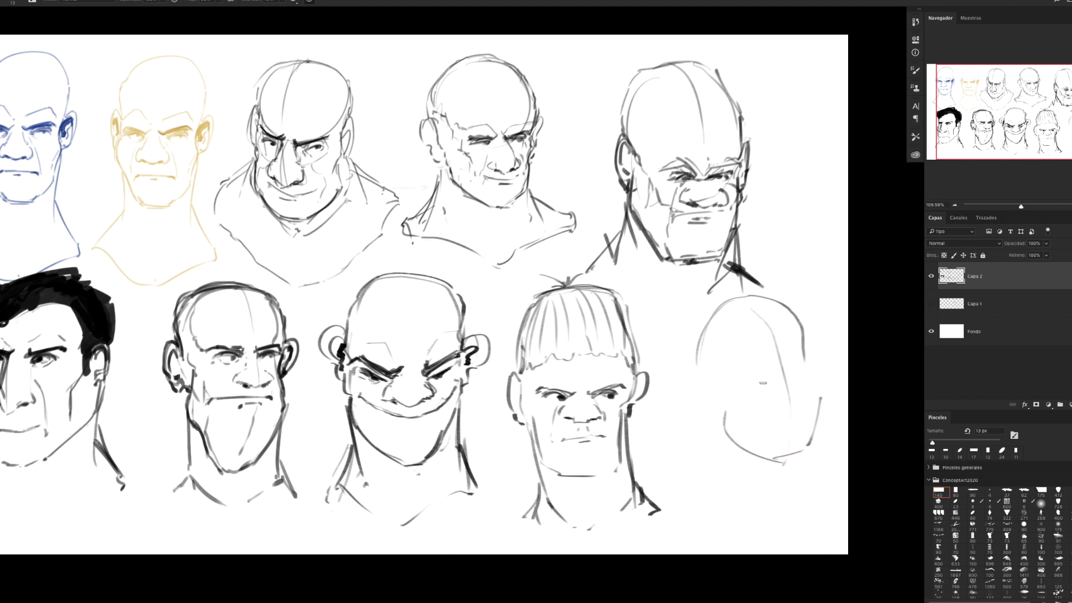
mouse_move(758, 377)
left_mouse_down()
mouse_move(750, 387)
mouse_move(802, 388)
left_mouse_up()
left_click_drag(760, 414, 805, 405)
left_click_drag(707, 370, 735, 409)
Darken the eyes and brows, draw the left jaw contour and both ears
left_click_drag(731, 361, 807, 351)
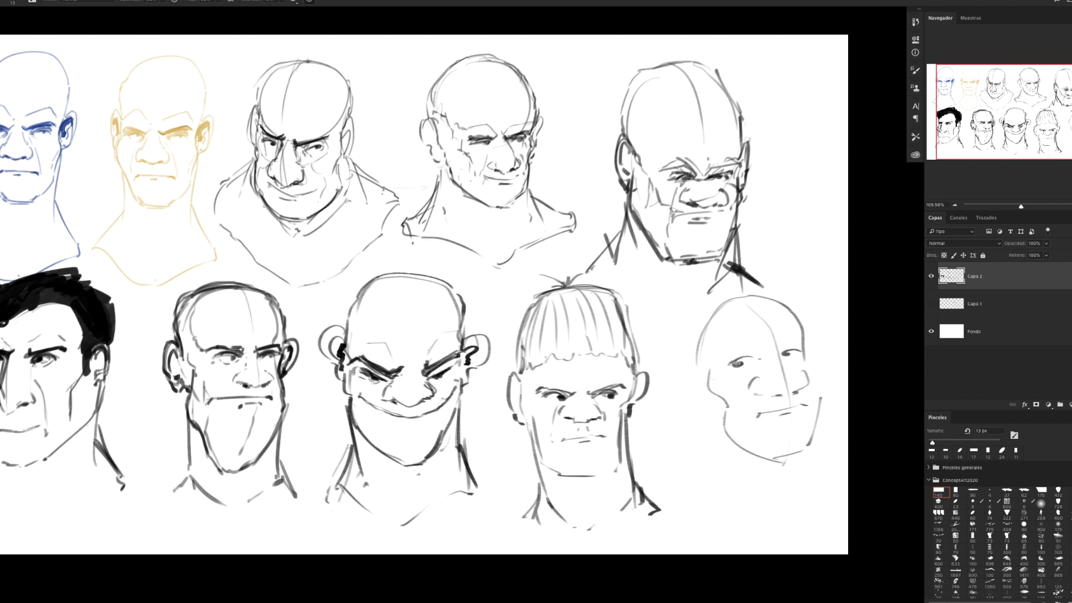
mouse_move(729, 366)
left_mouse_down()
mouse_move(748, 354)
mouse_move(804, 359)
left_mouse_up()
left_click_drag(713, 373, 721, 476)
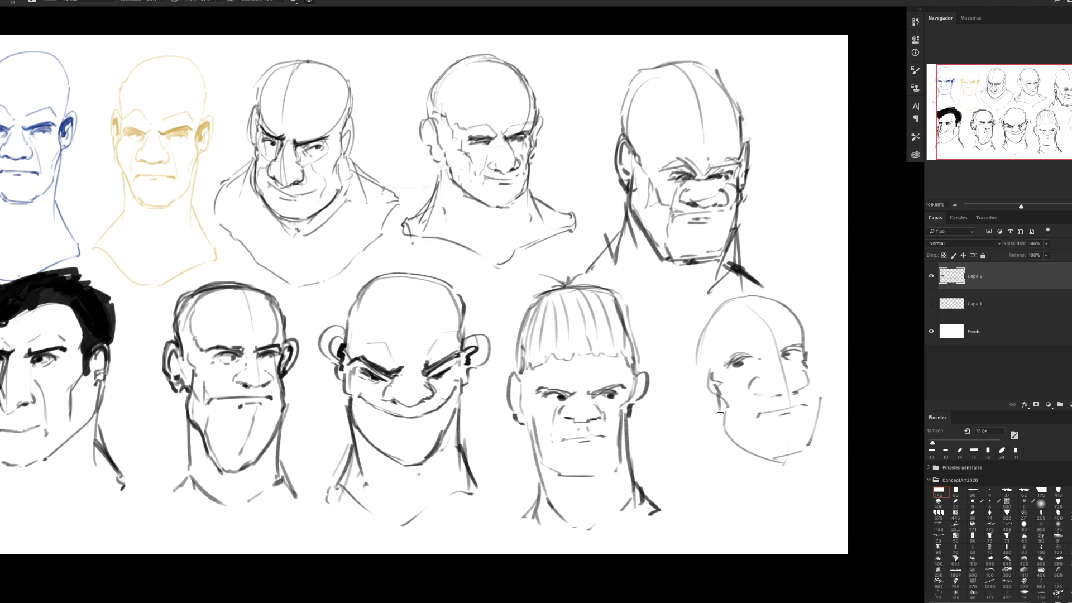
left_click_drag(709, 365, 715, 397)
mouse_move(809, 349)
left_mouse_down()
mouse_move(818, 391)
mouse_move(811, 480)
left_mouse_up()
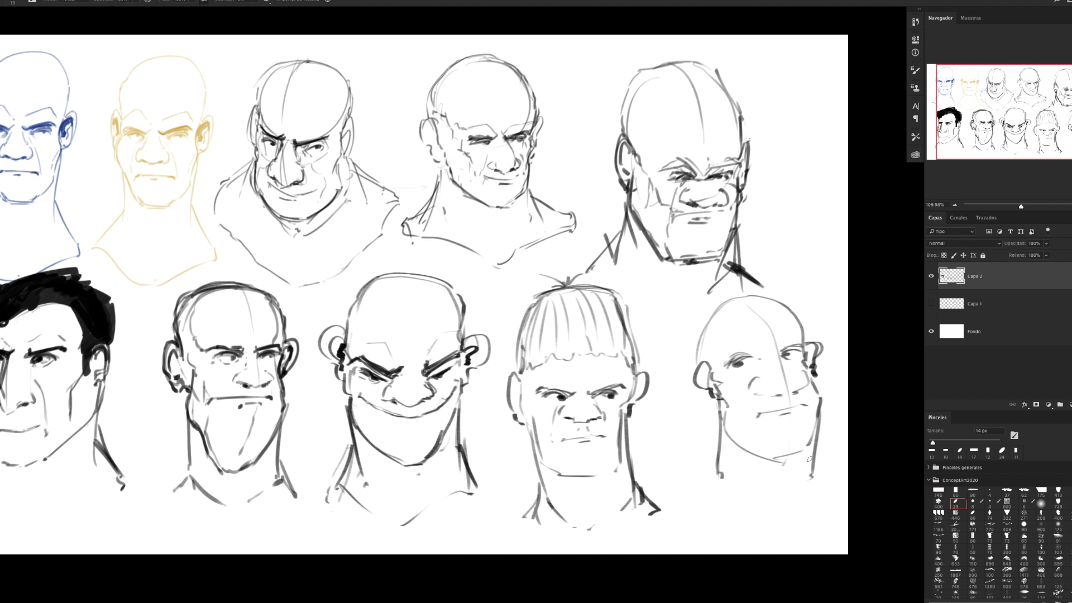
Switch back to the main sketching brush and draw the neck lines
key("ctrl+z")
key("ctrl+z")
key("shift+comma")
mouse_move(810, 442)
left_mouse_down()
mouse_move(799, 485)
mouse_move(808, 502)
left_mouse_up()
mouse_move(722, 470)
left_mouse_down()
mouse_move(706, 485)
mouse_move(815, 496)
mouse_move(767, 549)
left_mouse_up()
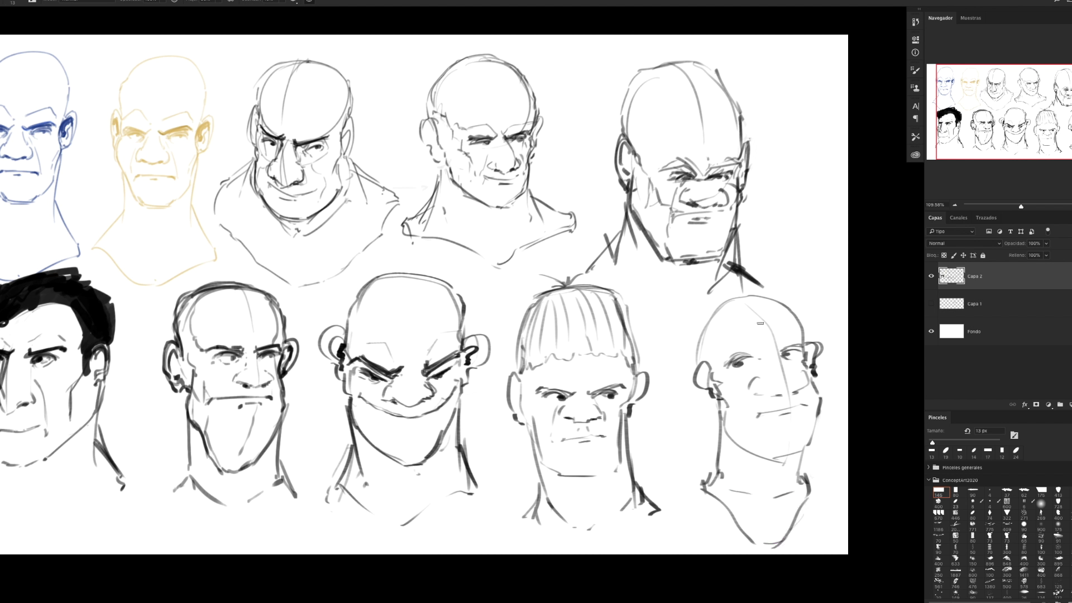
Zoom out, then lasso and delete the yellow head in the top row
key("z")
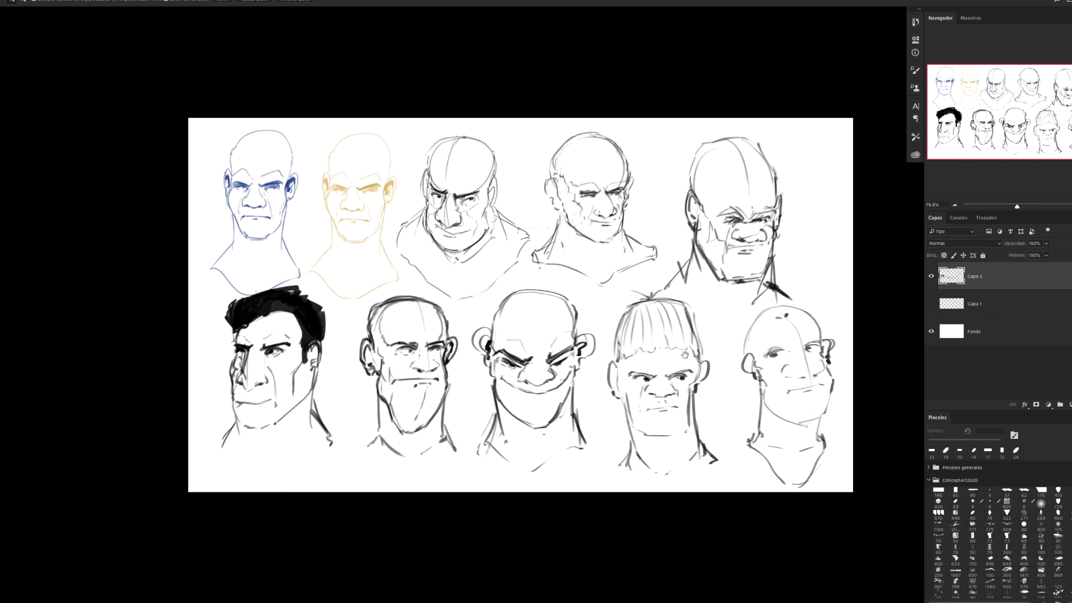
left_click_drag(312, 292, 334, 292)
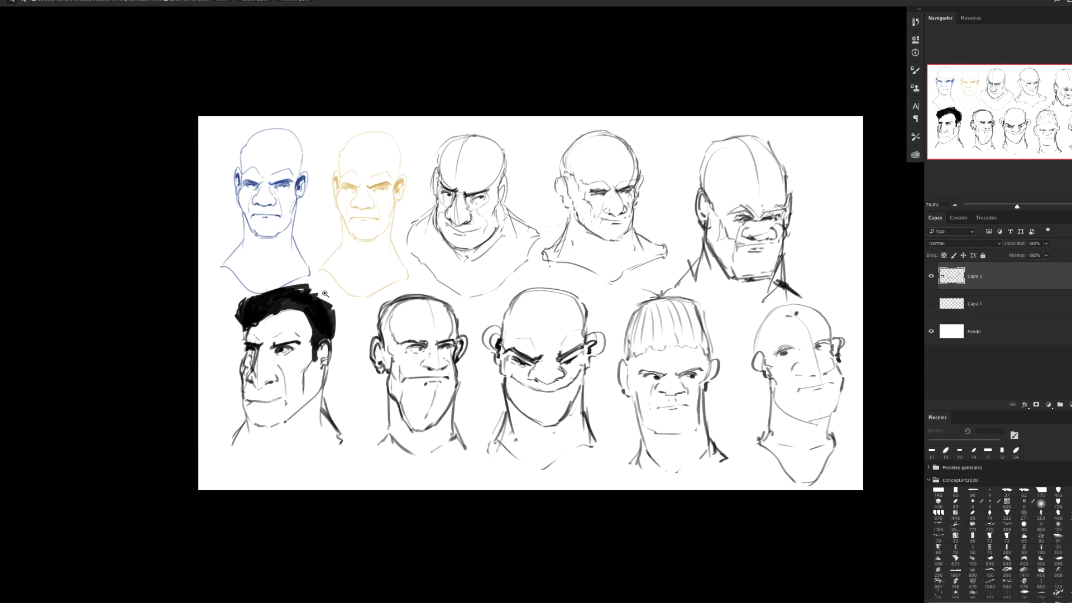
key("l")
mouse_move(332, 138)
left_mouse_down()
mouse_move(353, 301)
mouse_move(317, 269)
mouse_move(324, 152)
left_mouse_up()
key("Delete")
key("ctrl+d")
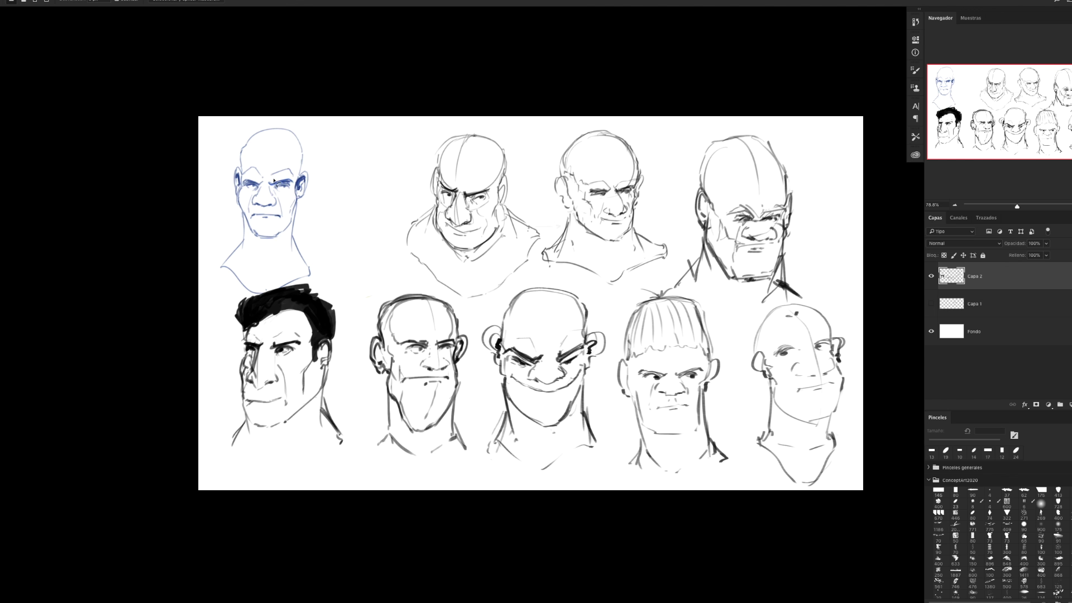
Preview and delete the Capa 1 layer, then enlarge the brush slightly
key("z")
left_click_drag(287, 176, 308, 172)
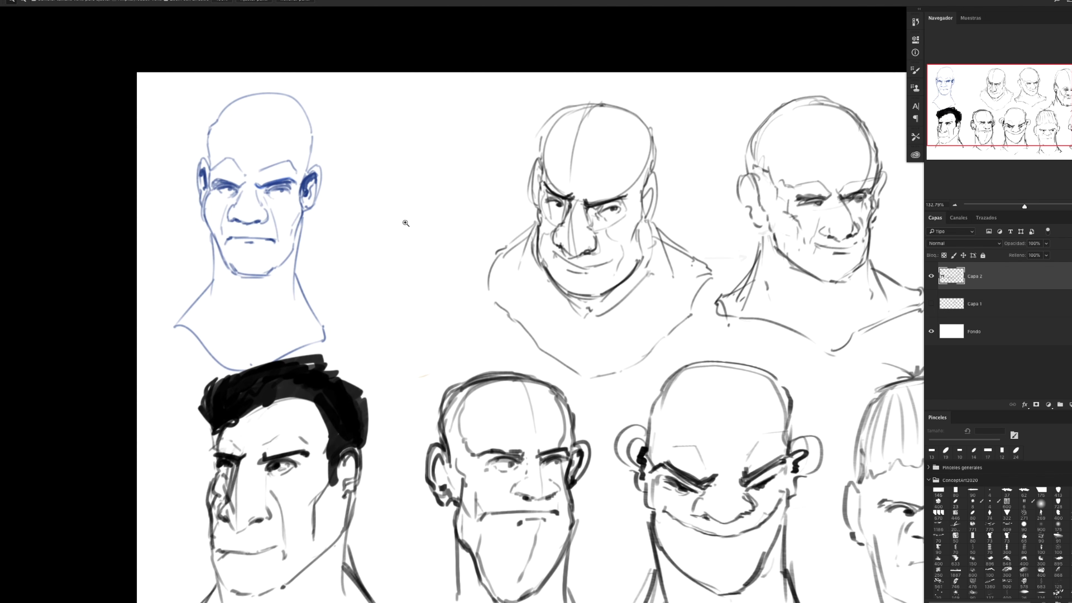
left_click(936, 303)
left_click(950, 304)
key("Delete")
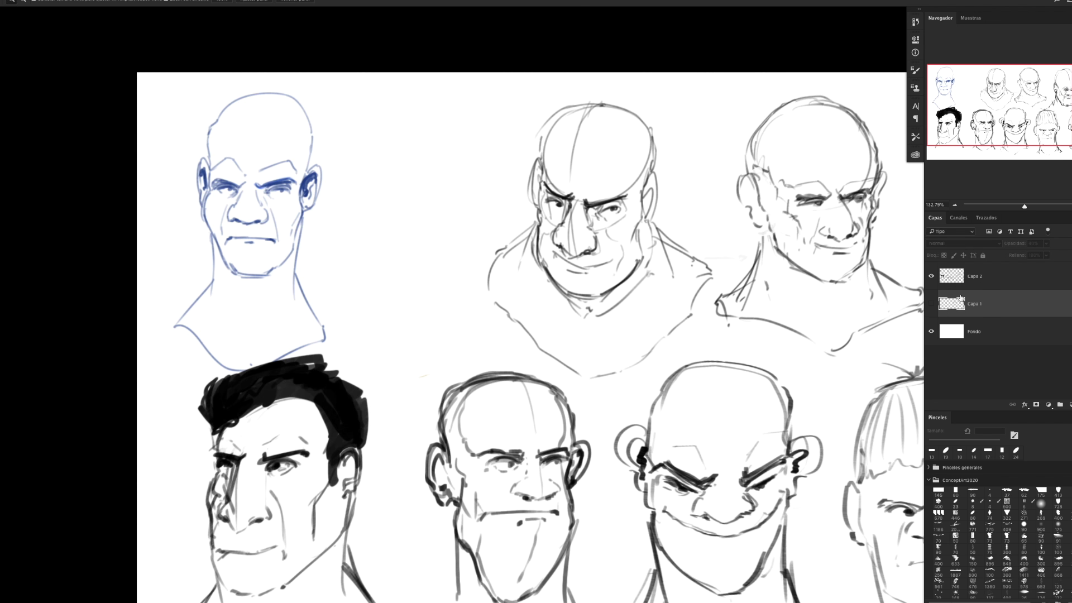
key("b")
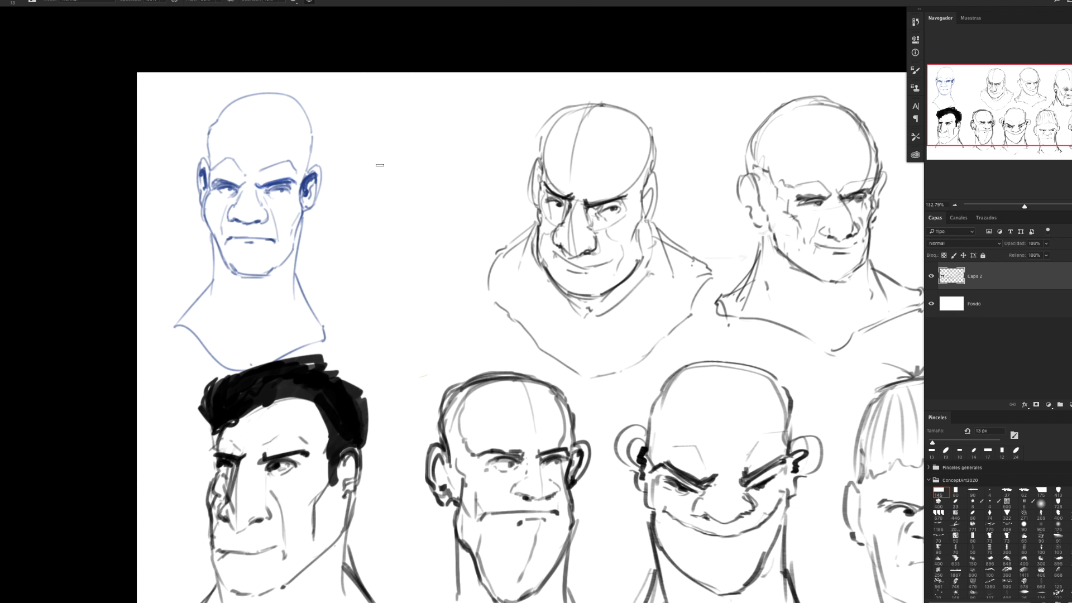
key("bracketright")
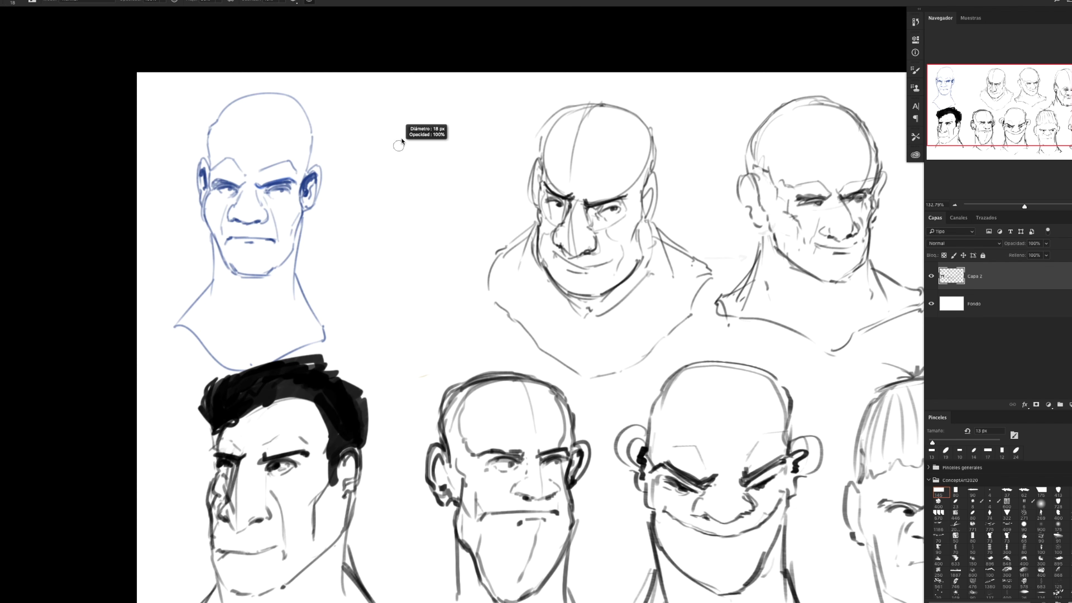
Sketch the new head's outline, sides and neck beside the blue head
mouse_move(389, 105)
left_mouse_down()
mouse_move(368, 152)
mouse_move(465, 214)
mouse_move(452, 256)
left_mouse_up()
left_click_drag(365, 168, 379, 267)
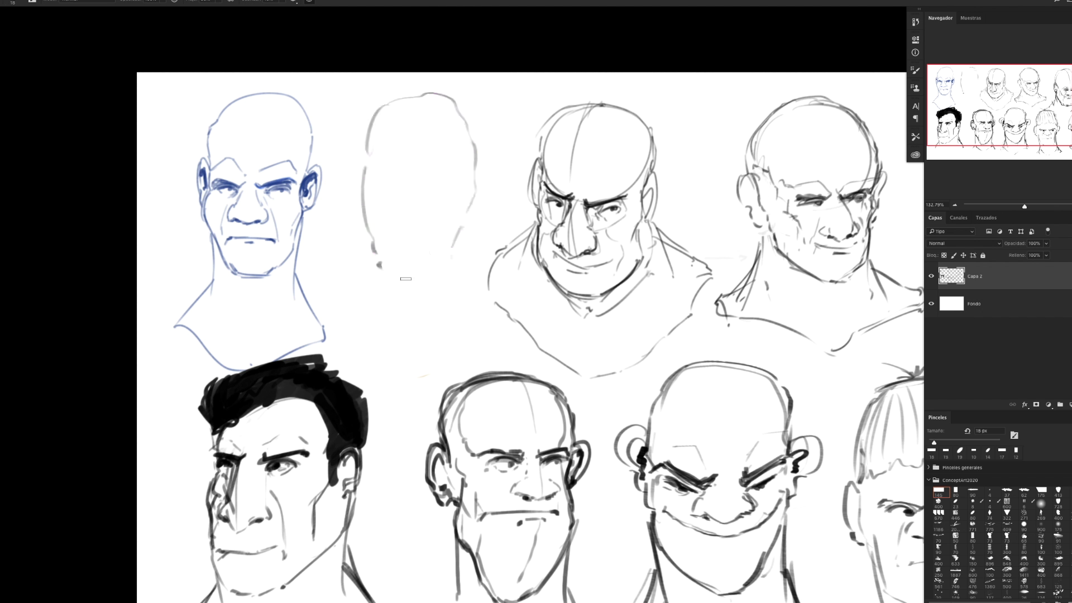
left_click_drag(367, 236, 375, 313)
left_click_drag(452, 235, 440, 329)
mouse_move(363, 158)
left_mouse_down()
mouse_move(362, 167)
mouse_move(457, 150)
mouse_move(461, 163)
mouse_move(368, 157)
left_mouse_up()
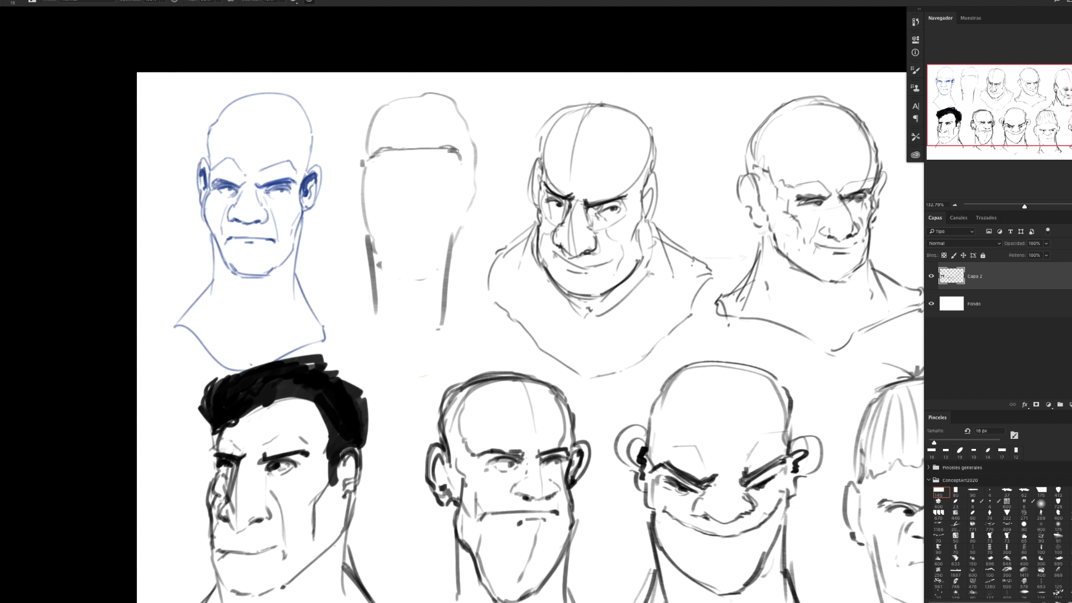
Darken the skull top and brow, and rough in the mouth and nose
mouse_move(436, 148)
left_mouse_down()
mouse_move(464, 150)
mouse_move(465, 162)
mouse_move(458, 147)
mouse_move(368, 152)
left_mouse_up()
mouse_move(386, 149)
left_mouse_down()
mouse_move(372, 152)
mouse_move(467, 144)
mouse_move(378, 151)
left_mouse_up()
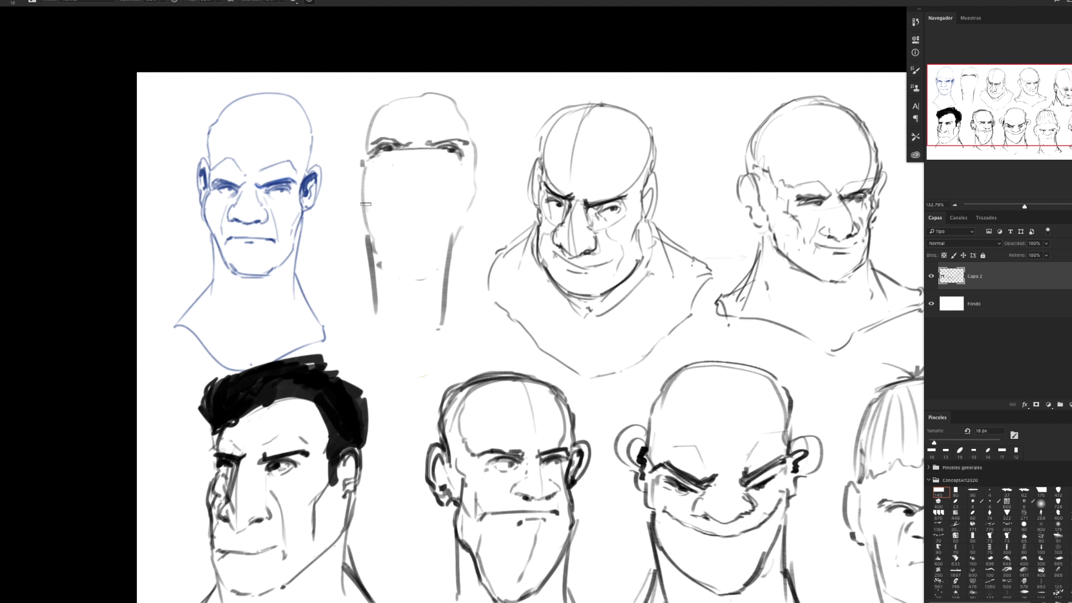
mouse_move(414, 217)
left_mouse_down()
mouse_move(382, 220)
mouse_move(467, 223)
mouse_move(483, 195)
left_mouse_up()
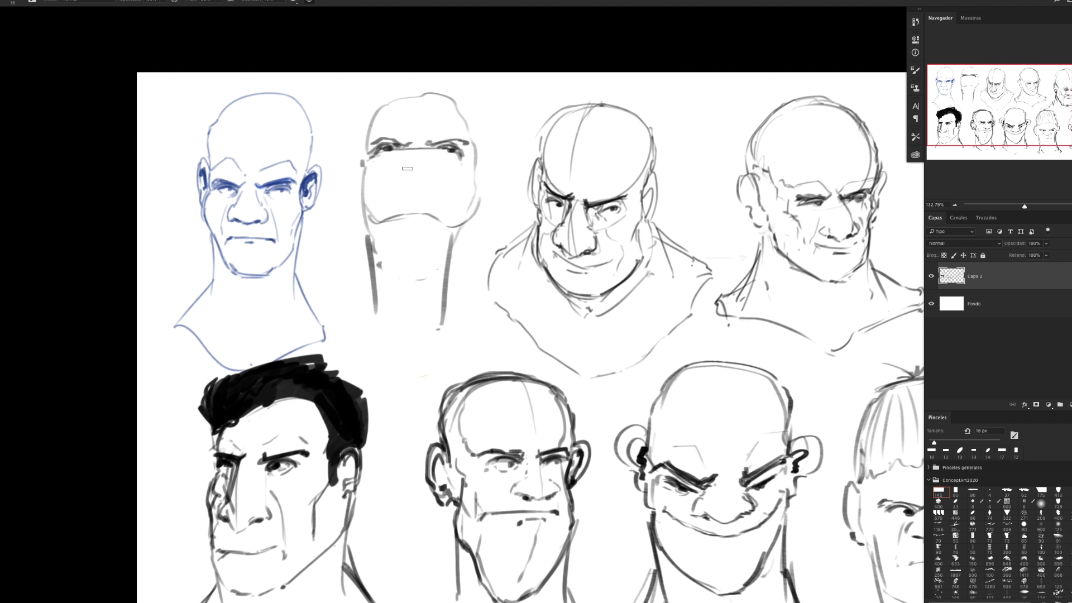
mouse_move(414, 171)
left_mouse_down()
mouse_move(412, 195)
mouse_move(416, 179)
mouse_move(447, 189)
mouse_move(393, 182)
mouse_move(427, 185)
left_mouse_up()
mouse_move(397, 154)
left_mouse_down()
mouse_move(402, 164)
mouse_move(438, 152)
left_mouse_up()
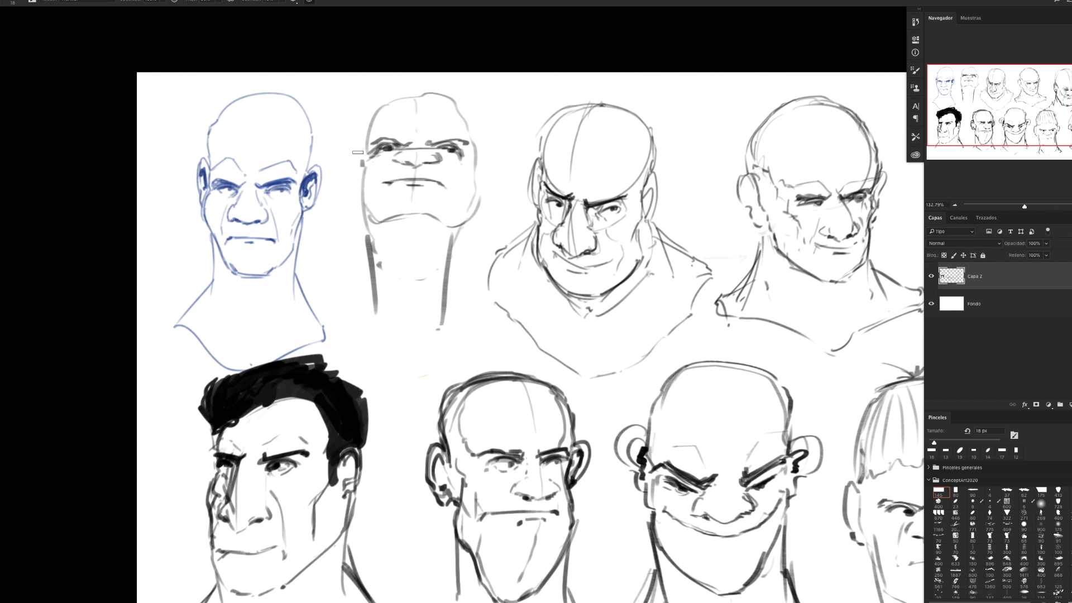
Strengthen both sides of the head and ear, and add short guide marks
left_click_drag(361, 141, 356, 182)
left_click_drag(476, 138, 480, 177)
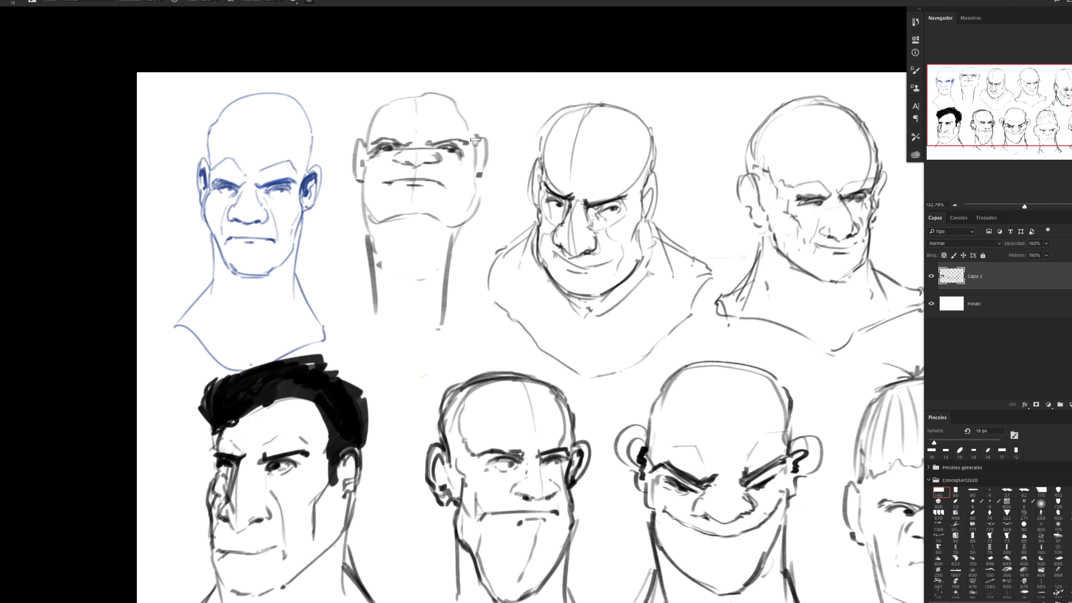
mouse_move(475, 137)
left_mouse_down()
mouse_move(461, 106)
mouse_move(379, 106)
left_mouse_up()
left_click_drag(476, 95, 511, 95)
left_click_drag(498, 144, 520, 144)
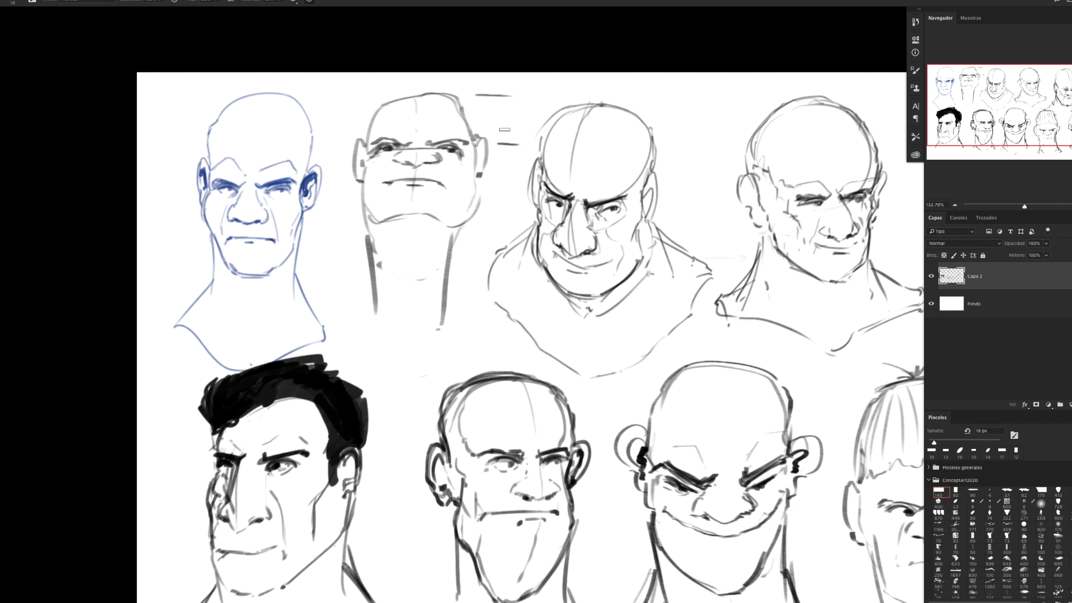
left_click_drag(402, 383, 437, 383)
left_click_drag(394, 448, 419, 447)
Darken the thick neck lines, add collarbone strokes and draw the heavy jaw and chin
left_click_drag(365, 252, 342, 319)
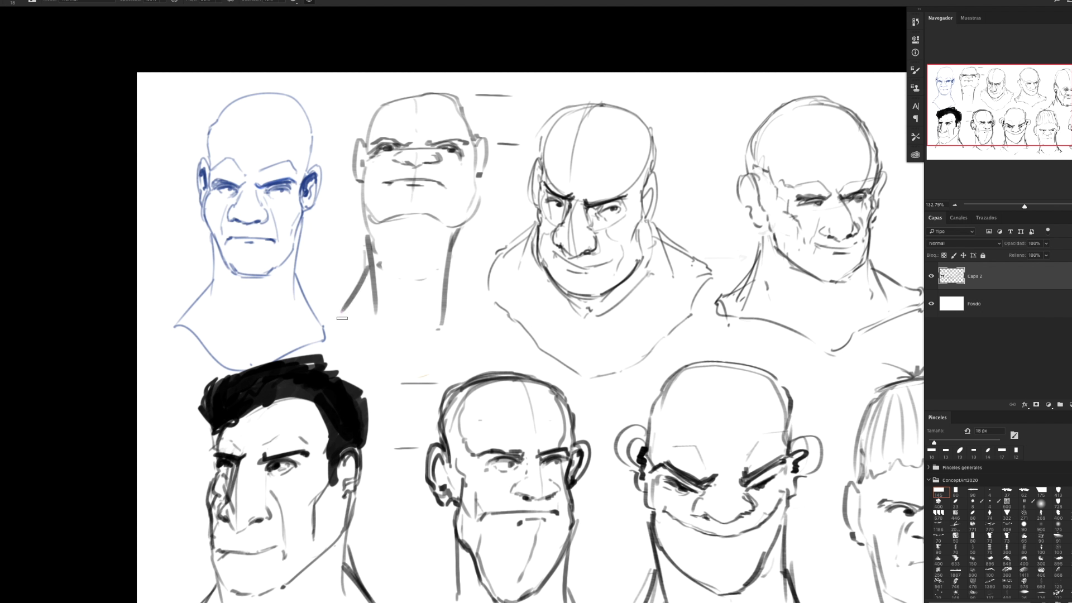
left_click_drag(451, 260, 465, 322)
mouse_move(360, 138)
left_mouse_down()
mouse_move(373, 107)
mouse_move(413, 78)
mouse_move(491, 87)
mouse_move(466, 133)
mouse_move(447, 96)
mouse_move(391, 95)
mouse_move(367, 113)
mouse_move(422, 86)
mouse_move(473, 145)
mouse_move(467, 104)
mouse_move(438, 91)
mouse_move(475, 89)
mouse_move(413, 84)
mouse_move(366, 105)
mouse_move(361, 133)
left_mouse_up()
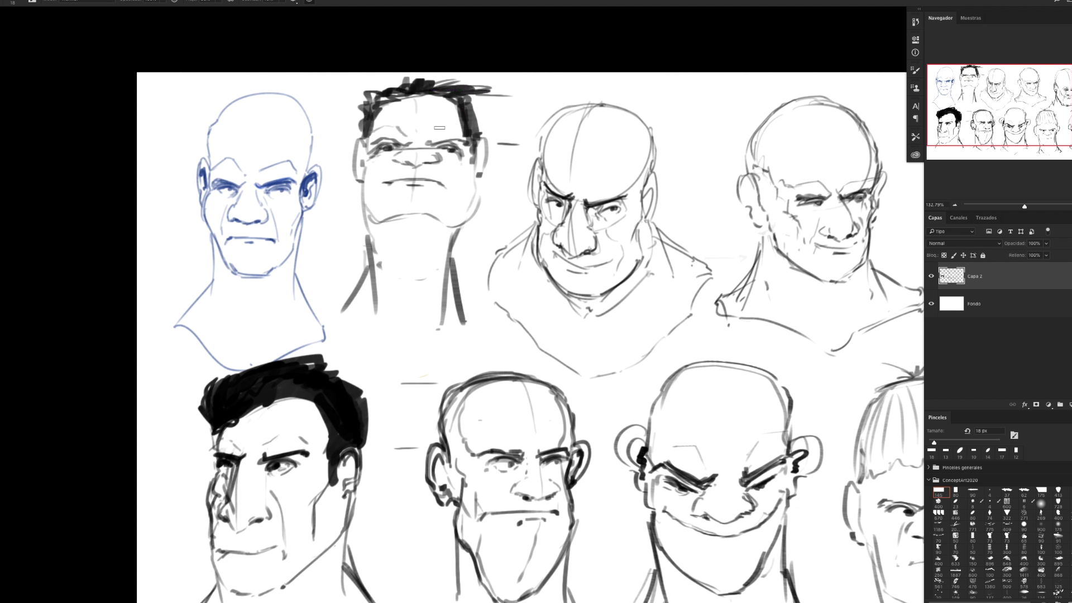
mouse_move(404, 267)
left_mouse_down()
mouse_move(411, 281)
mouse_move(423, 270)
left_mouse_up()
left_click_drag(466, 224, 440, 229)
mouse_move(485, 195)
left_mouse_down()
mouse_move(438, 229)
mouse_move(427, 224)
mouse_move(454, 221)
mouse_move(461, 232)
left_mouse_up()
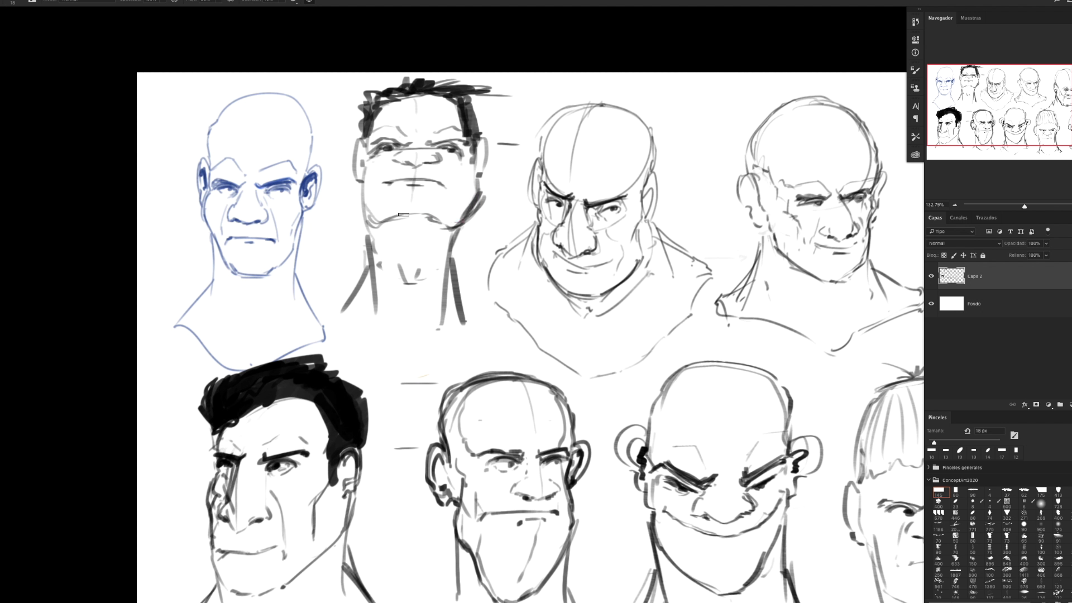
Return to the sketching brush, refine chin, jaw and cheek, then recenter on all heads
left_click(956, 503)
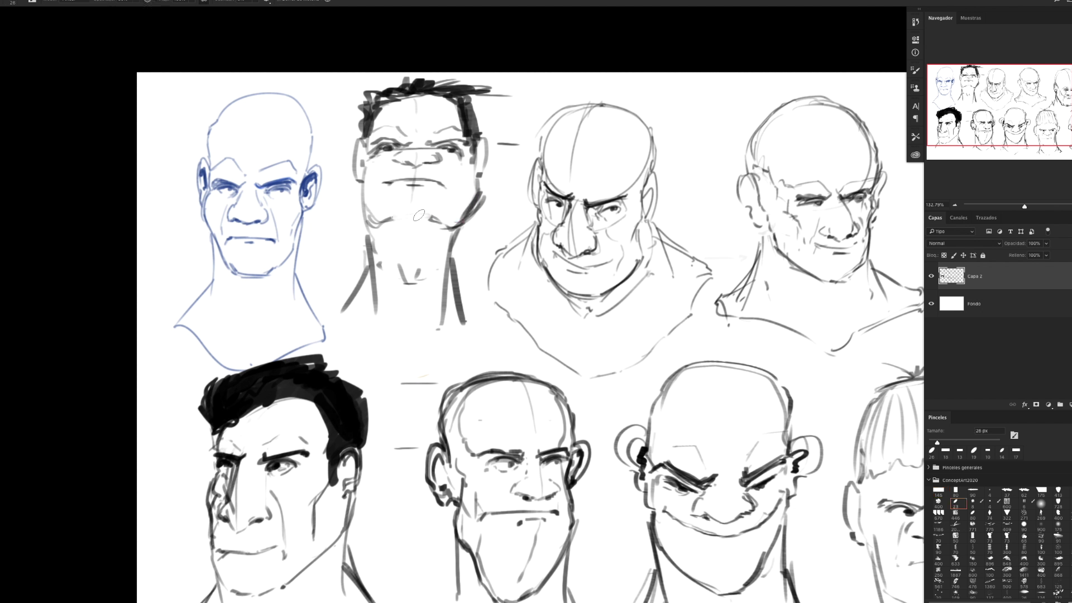
key("shift+comma")
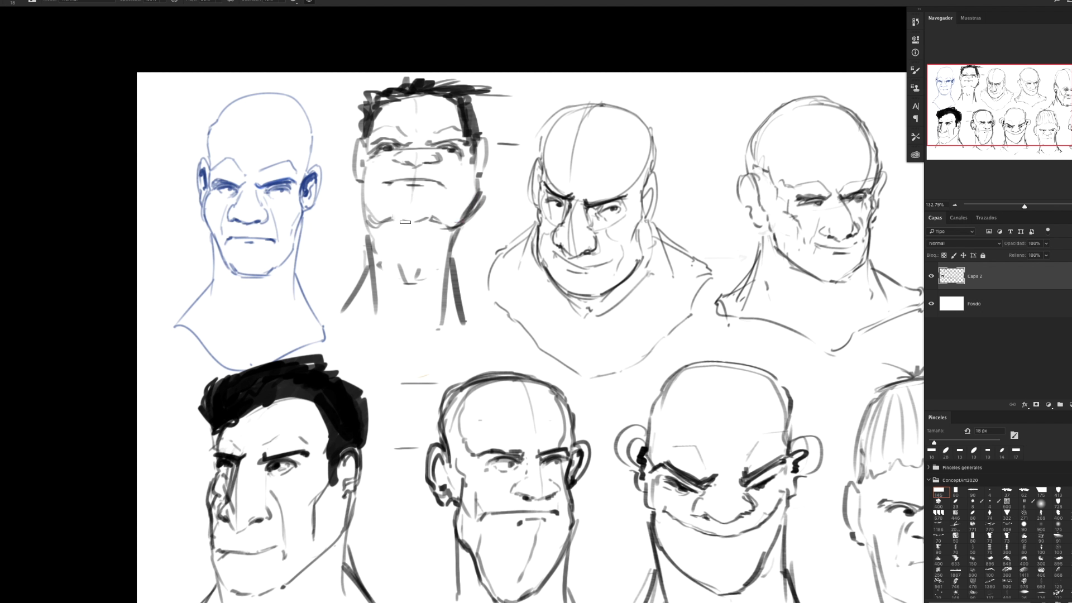
mouse_move(380, 205)
left_mouse_down()
mouse_move(394, 218)
mouse_move(451, 212)
mouse_move(416, 223)
left_mouse_up()
left_click_drag(445, 153, 456, 185)
scroll(385, 166, "down", 2)
scroll(413, 246, "down", 2)
scroll(425, 247, "down", 1)
left_click_drag(415, 211, 385, 207)
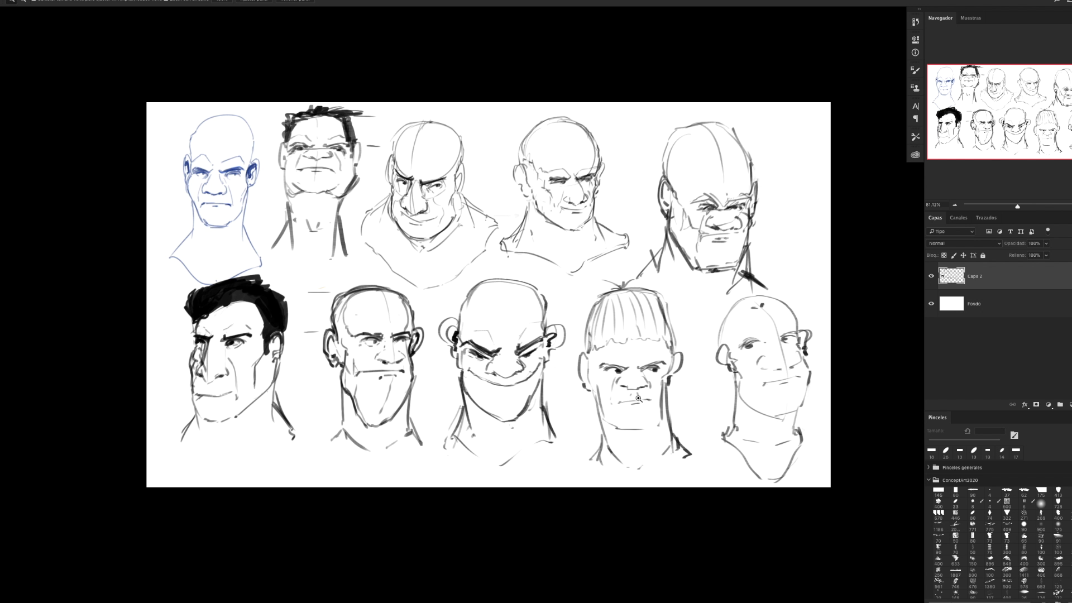
Lasso the blue head and copy it onto its own layer, then reselect Capa 2
key("l")
mouse_move(262, 119)
left_mouse_down()
mouse_move(156, 166)
mouse_move(168, 274)
mouse_move(226, 289)
mouse_move(278, 264)
mouse_move(273, 131)
left_mouse_up()
key("ctrl+j")
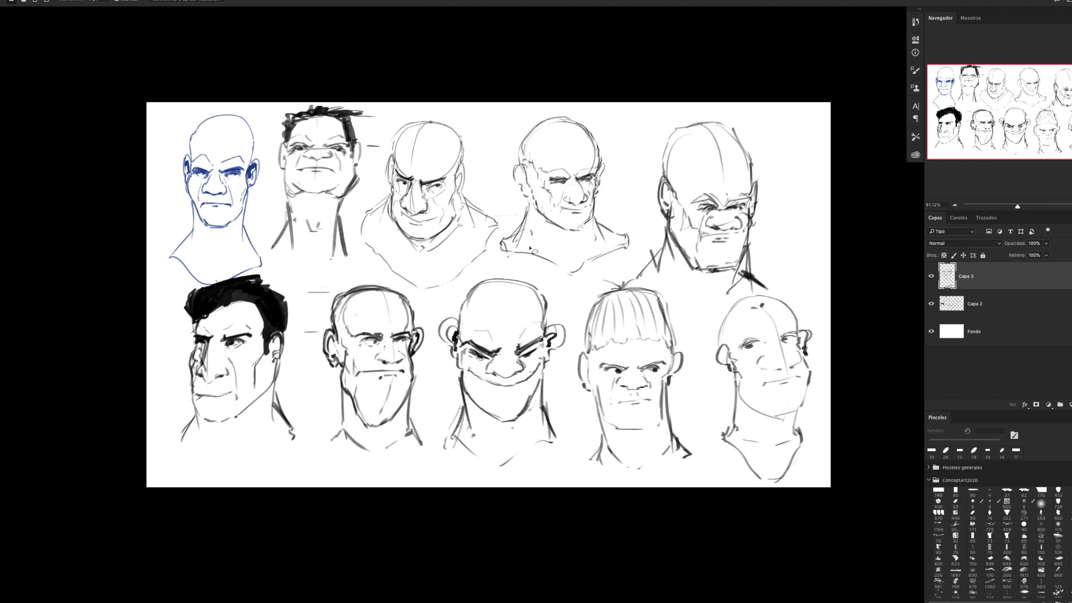
left_click(982, 307)
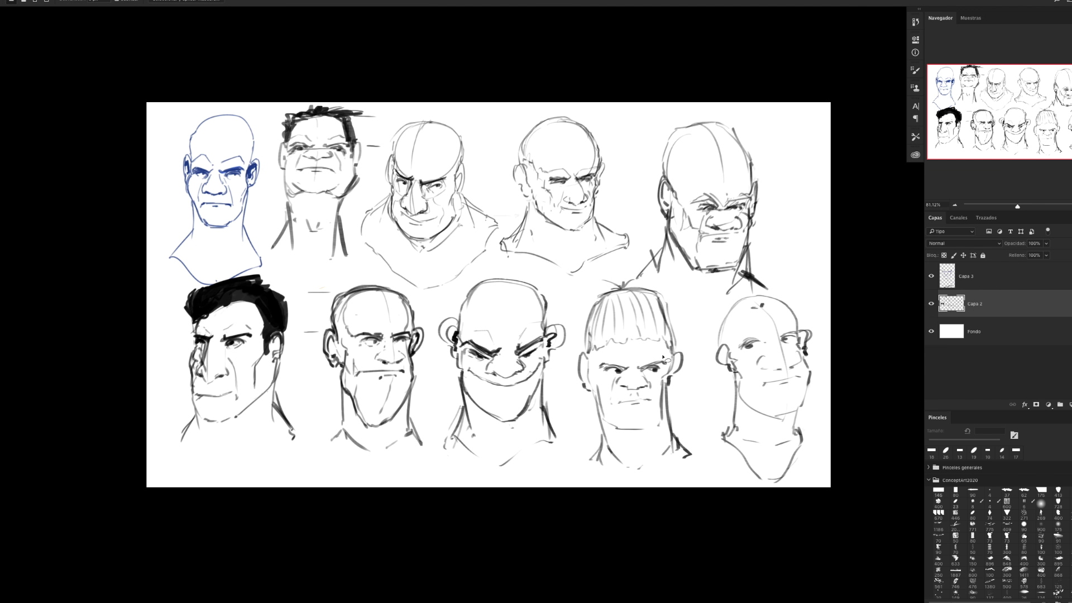
Copy the fourth bottom-row head onto a new layer and check it by toggling Capa 2
left_click_drag(568, 348, 685, 482)
left_click_drag(685, 482, 574, 334)
key("ctrl+j")
left_click(931, 331)
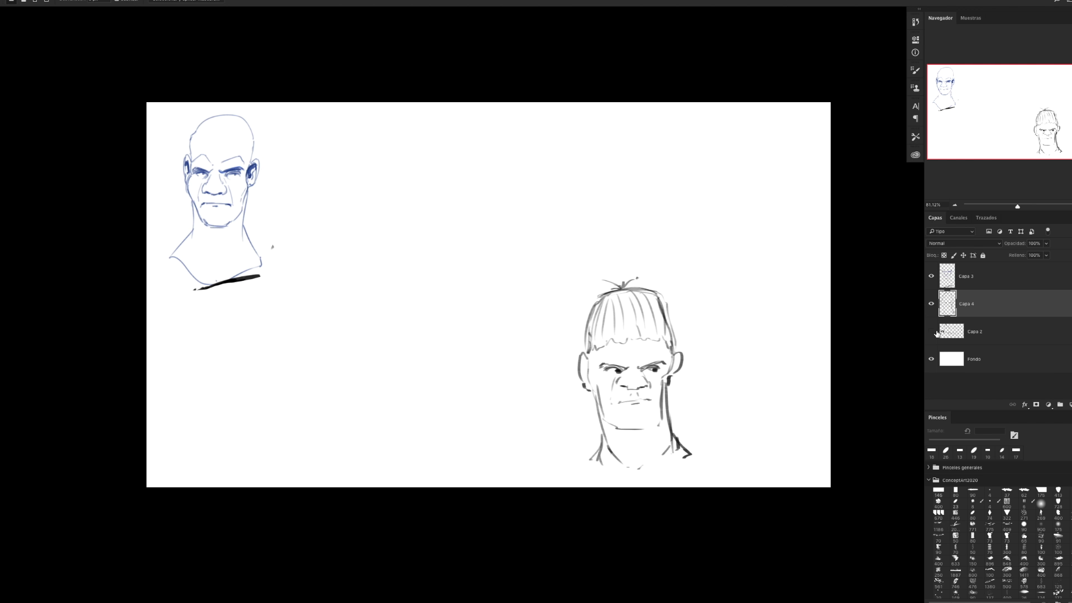
left_click(931, 331)
left_click(955, 329)
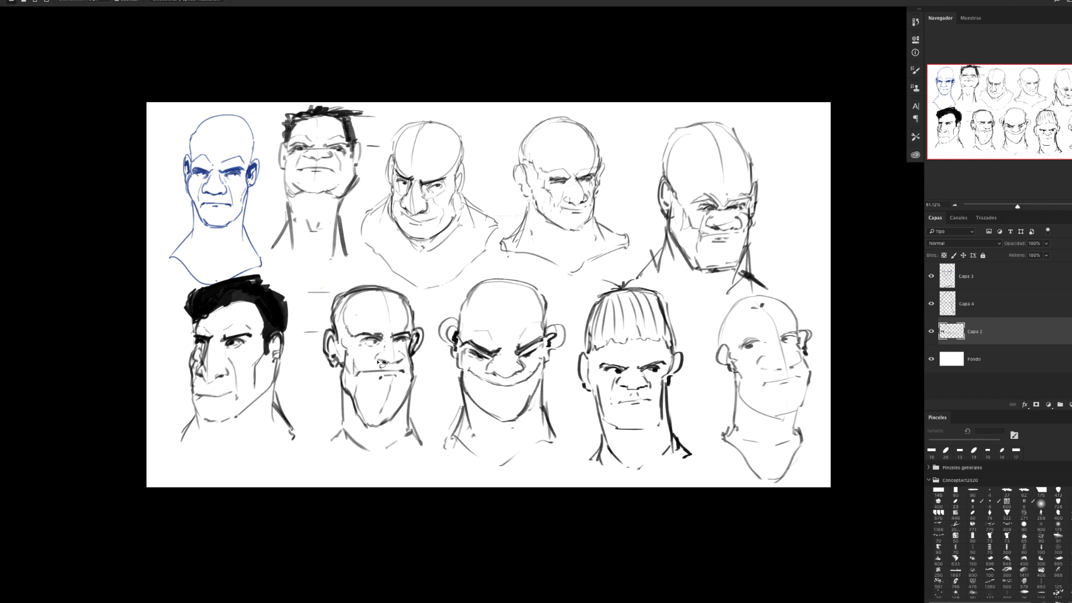
Copy the bald bottom-row head and the top-right head onto their own layers
left_click_drag(323, 292, 427, 315)
left_click_drag(428, 315, 323, 291)
key("ctrl+j")
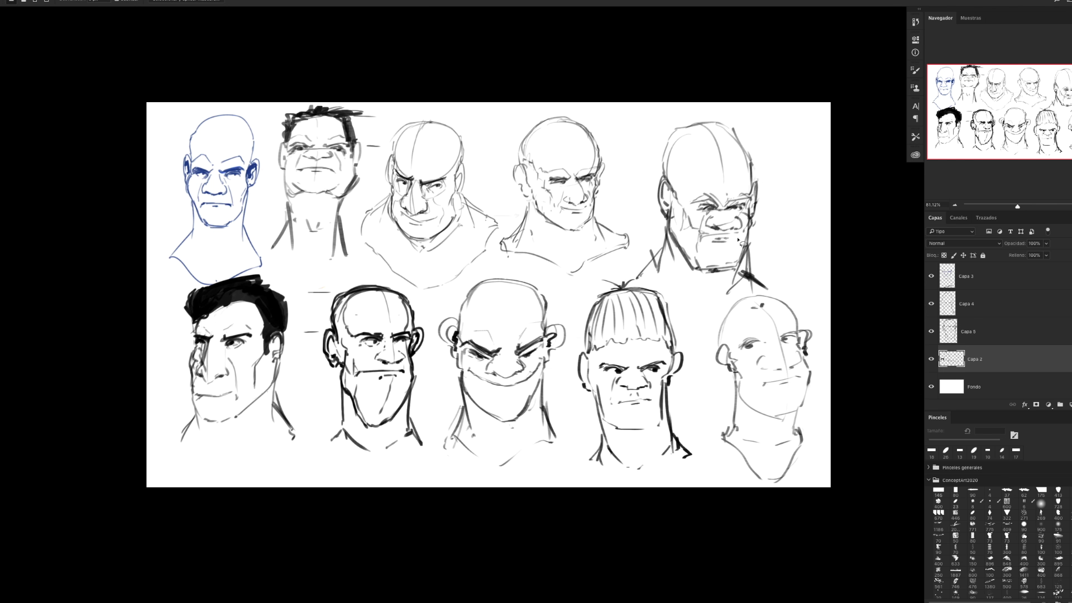
mouse_move(639, 203)
left_mouse_down()
mouse_move(779, 124)
mouse_move(638, 202)
left_mouse_up()
key("ctrl+j")
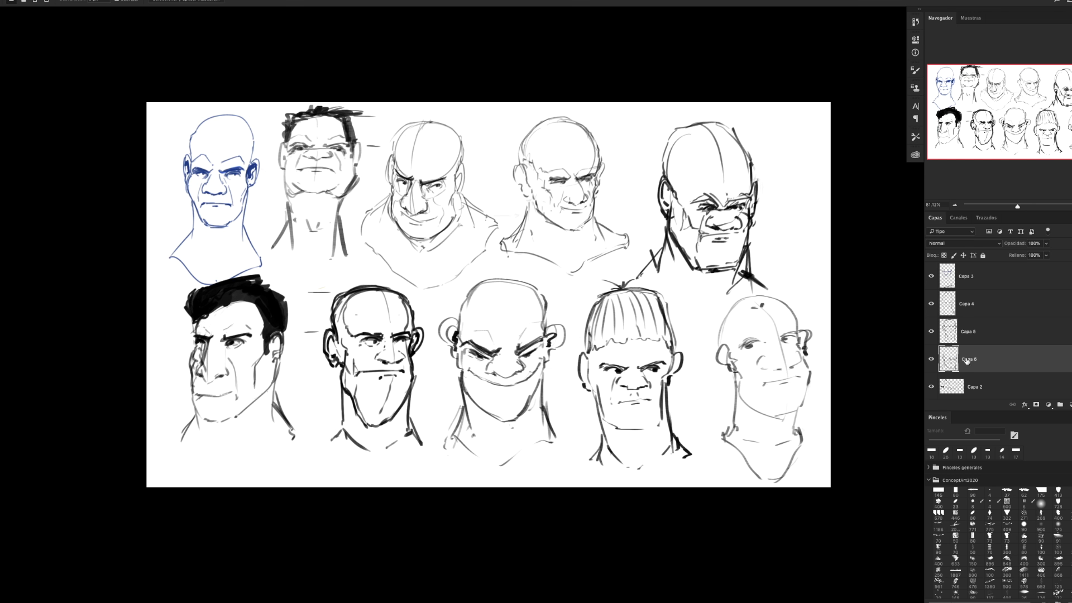
Hide Capa 2, show the white background, and make the blue head's layer active
left_click(931, 390)
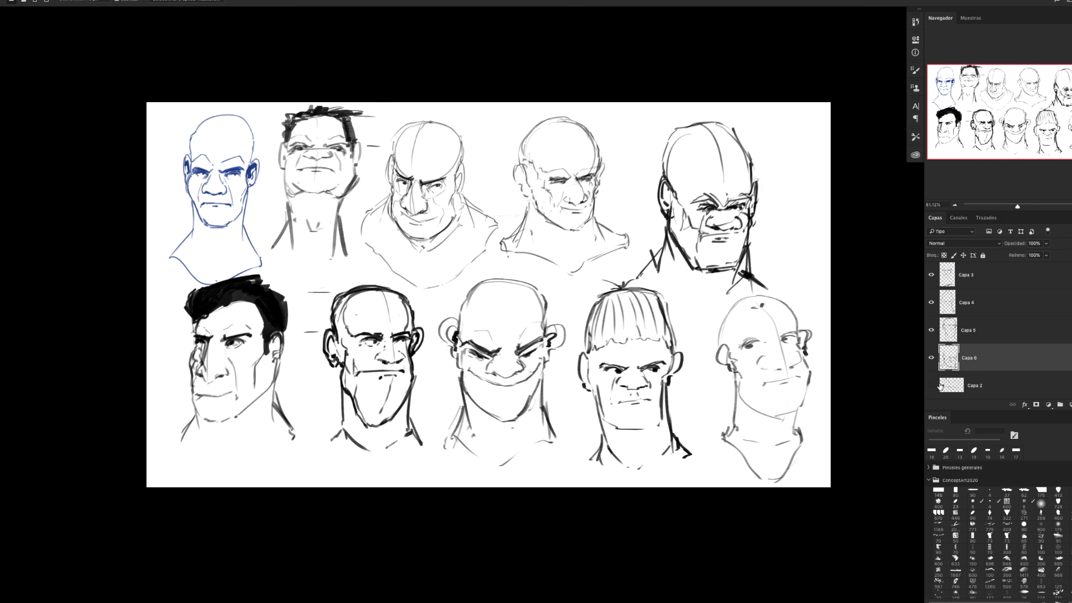
left_click(931, 275)
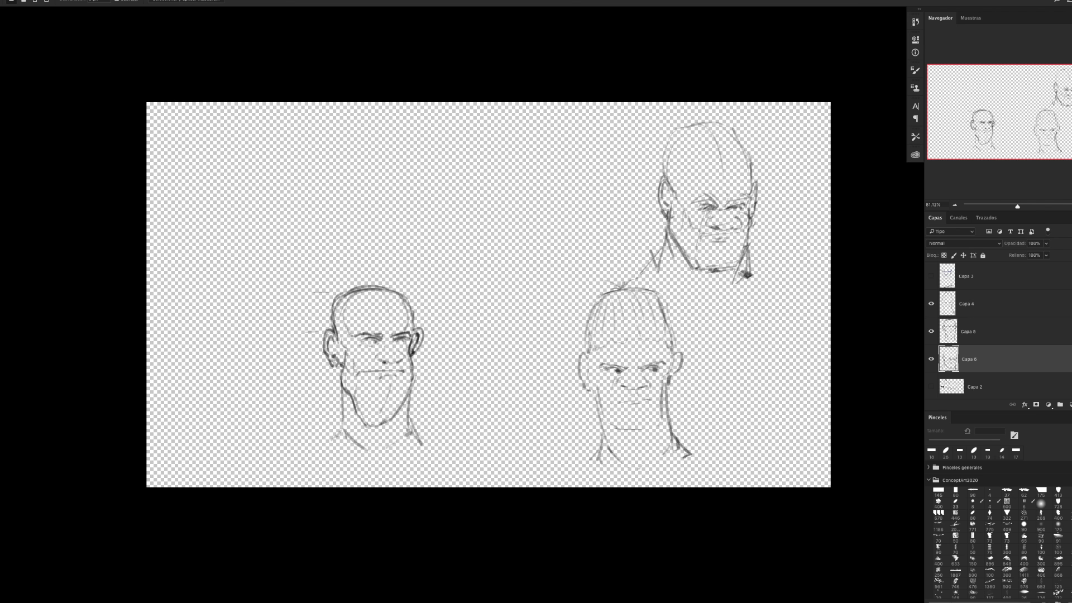
scroll(1000, 330, "down", 1)
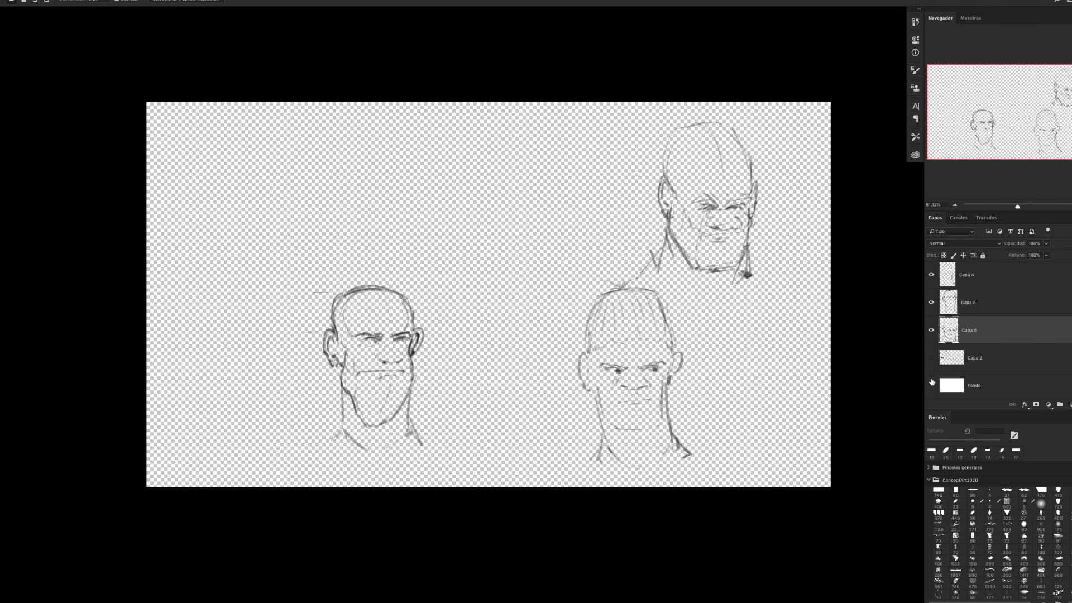
left_click(931, 384)
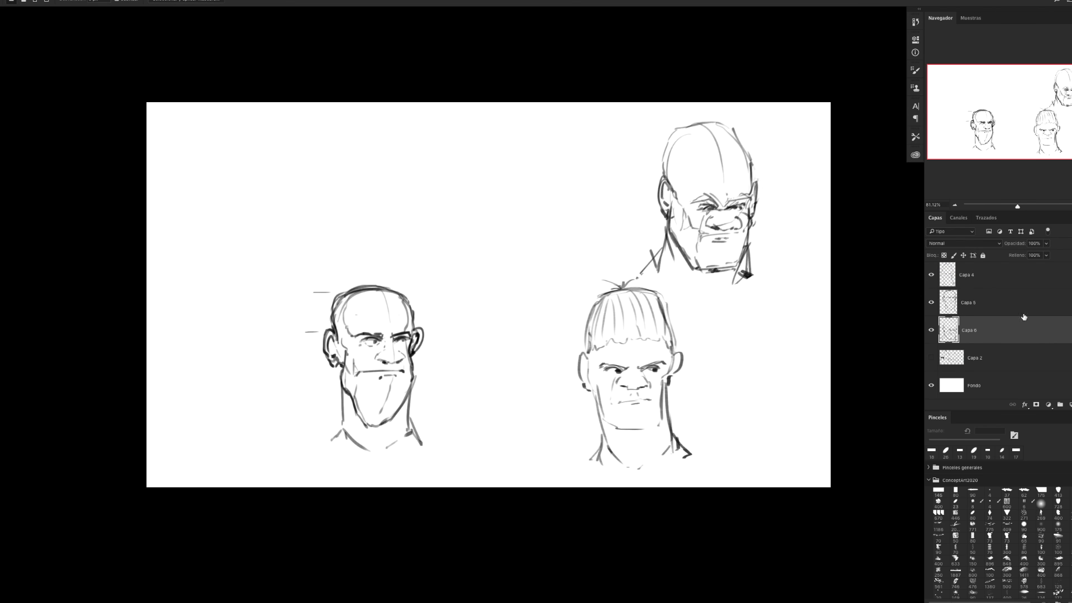
left_click(1050, 274)
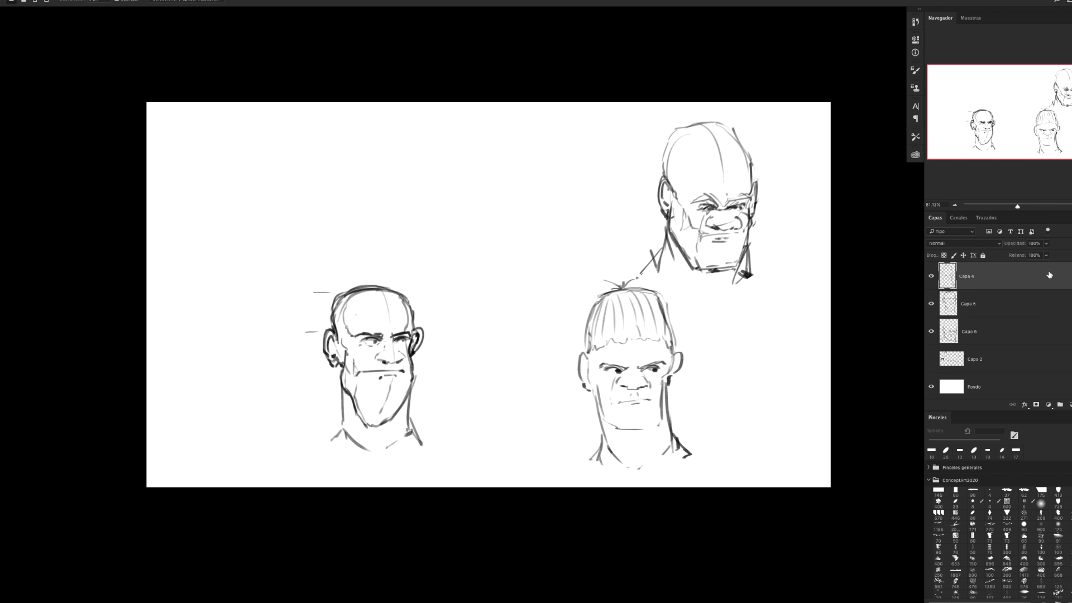
scroll(1000, 329, "up", 1)
left_click(931, 276)
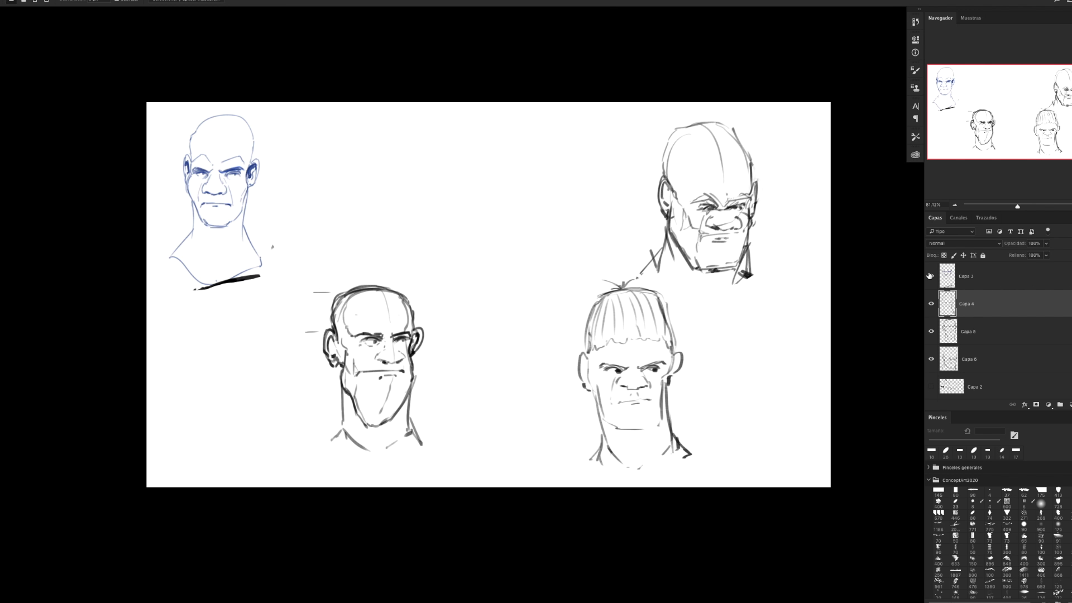
left_click(988, 285)
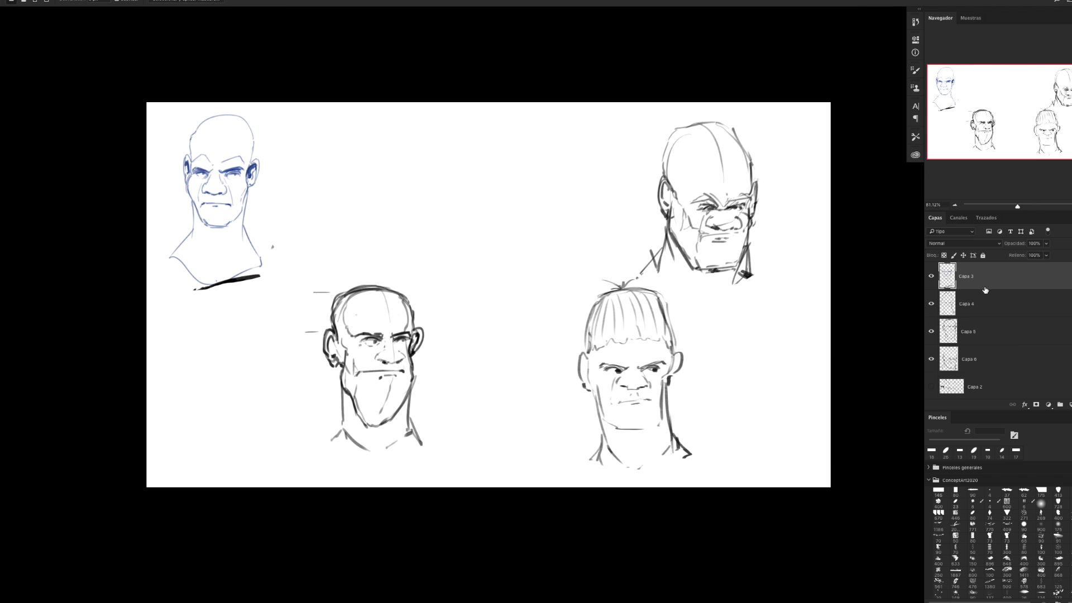
key("b")
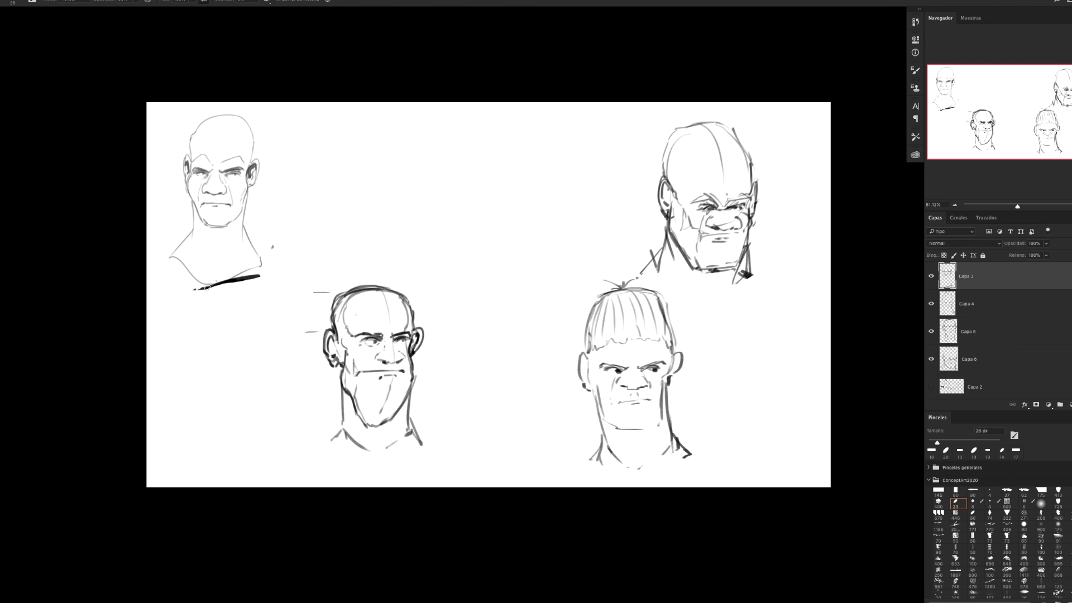
Move the bearded head up and left beside the first head
left_click_drag(254, 277, 224, 291)
key("ctrl+z")
key("v")
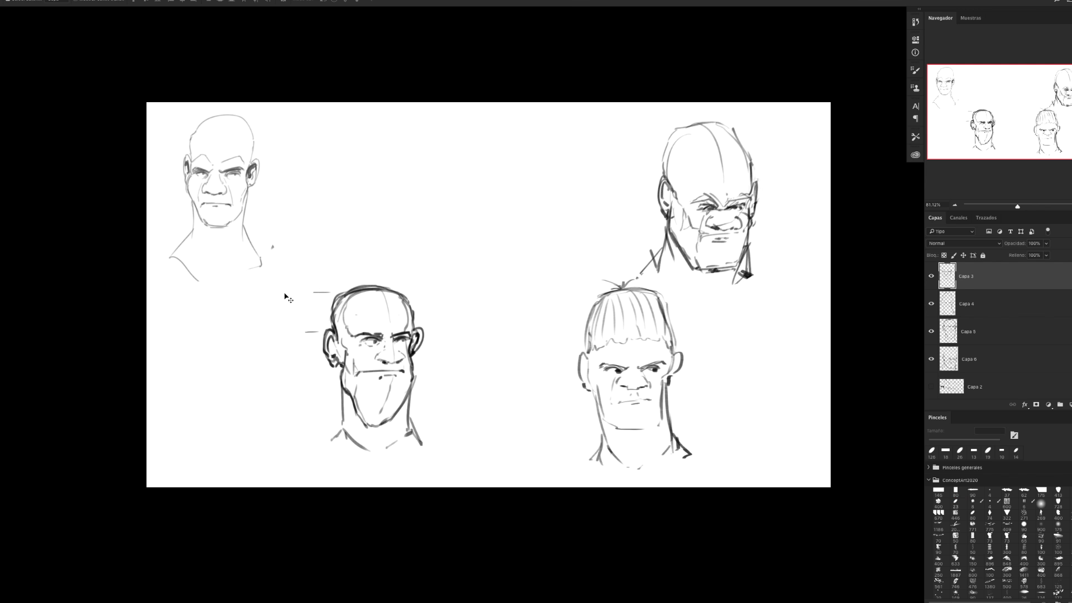
left_click_drag(330, 330, 283, 156)
mouse_move(619, 336)
left_mouse_down()
mouse_move(546, 294)
mouse_move(457, 183)
left_mouse_up()
Place the heavy-browed head at bottom left and the fringed head beside the others
mouse_move(726, 218)
left_mouse_down()
mouse_move(424, 369)
mouse_move(196, 396)
left_mouse_up()
left_click_drag(464, 223, 344, 362)
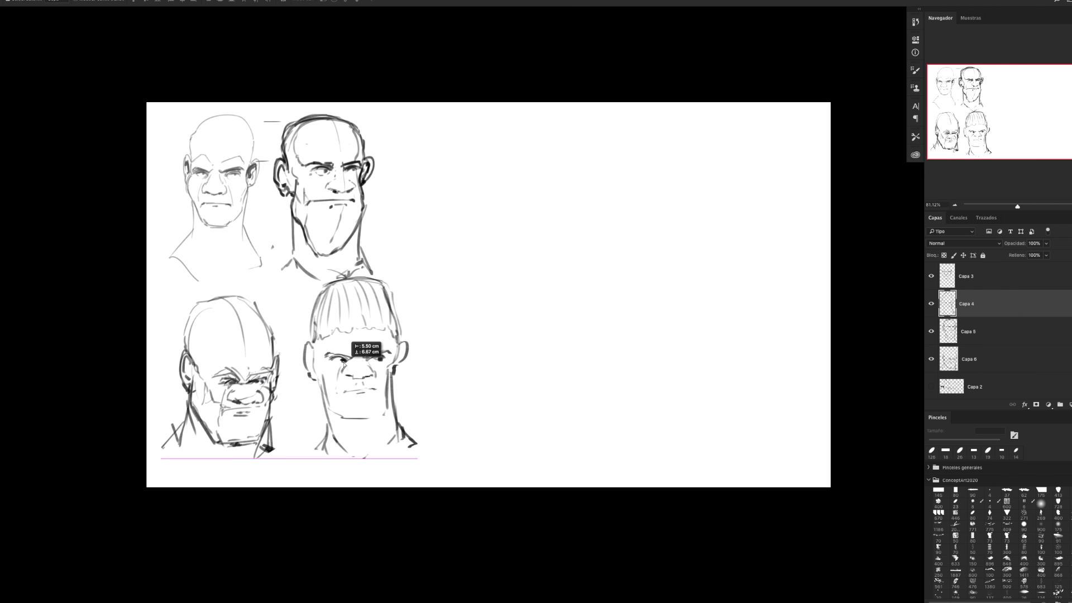
left_click(537, 245)
mouse_move(343, 362)
left_mouse_down()
mouse_move(455, 278)
mouse_move(388, 272)
mouse_move(359, 287)
left_mouse_up()
key("v")
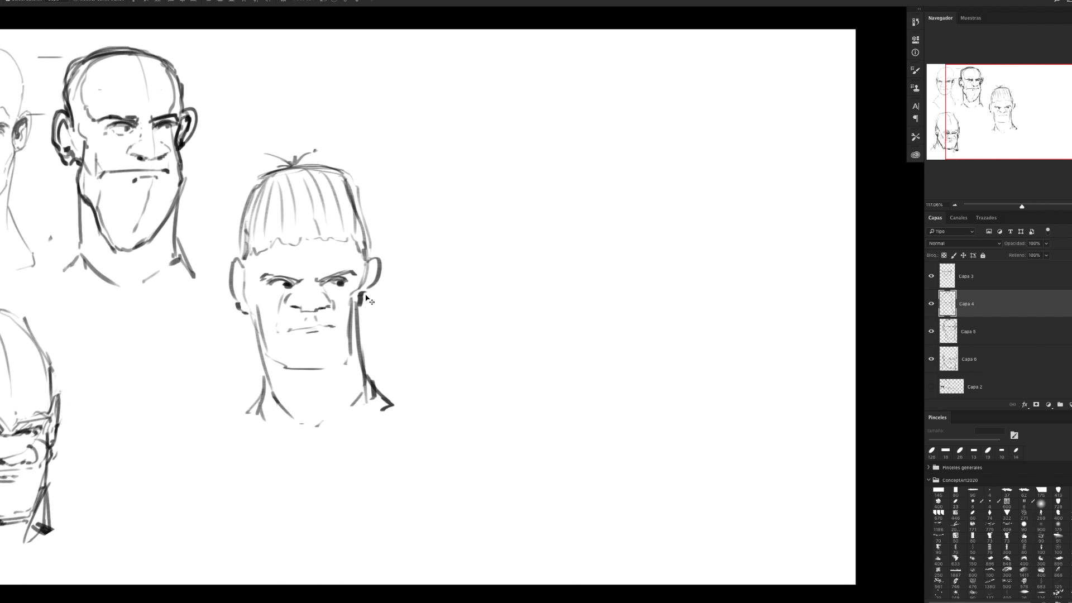
key("b")
Sketch a dome-shaped head outline with jaw and cheek lines
mouse_move(494, 161)
left_mouse_down()
mouse_move(463, 240)
mouse_move(581, 246)
mouse_move(589, 265)
left_mouse_up()
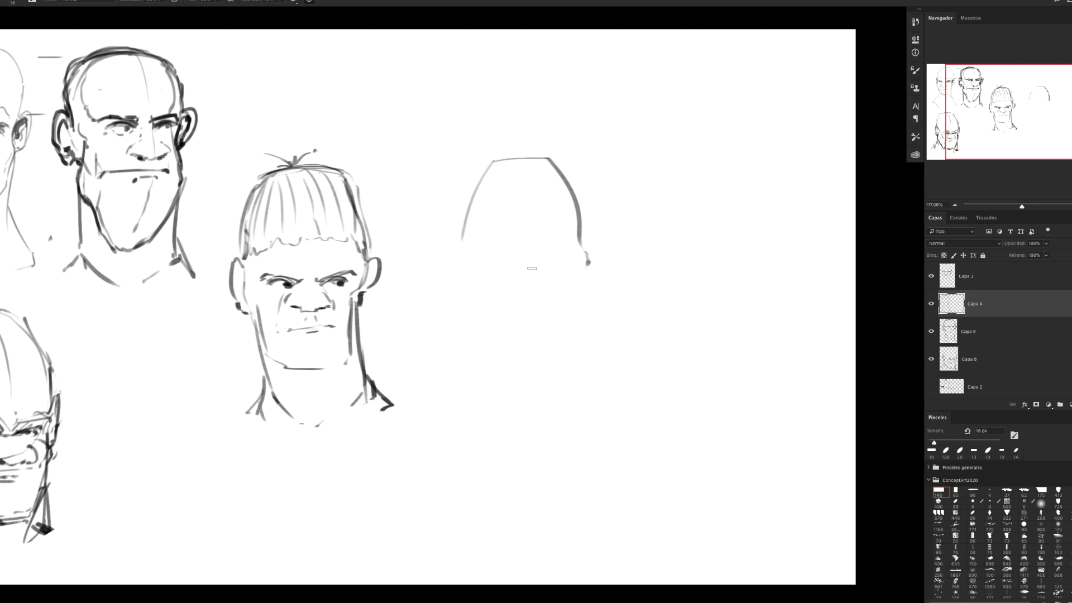
left_click_drag(457, 257, 453, 280)
left_click_drag(582, 275, 567, 295)
mouse_move(455, 276)
left_mouse_down()
mouse_move(467, 286)
mouse_move(467, 354)
mouse_move(542, 354)
left_mouse_up()
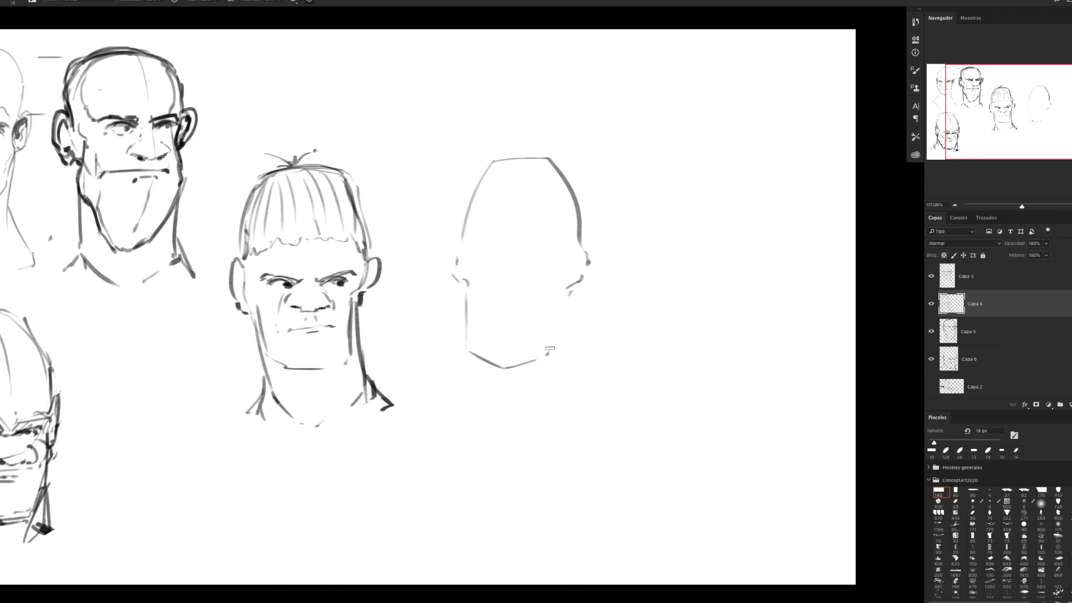
mouse_move(568, 284)
left_mouse_down()
mouse_move(550, 355)
mouse_move(560, 327)
left_mouse_up()
left_click_drag(560, 350, 506, 368)
Draw both sides of the neck and the shoulder lines, redoing the left neck stroke
left_click_drag(544, 253, 522, 252)
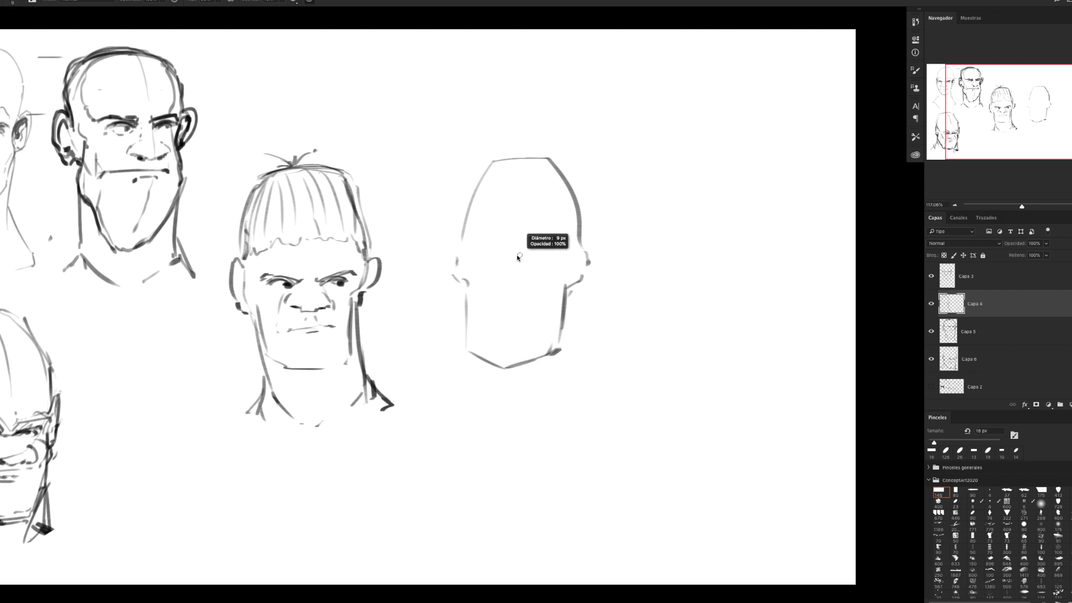
left_click_drag(565, 317, 558, 416)
left_click_drag(462, 304, 458, 405)
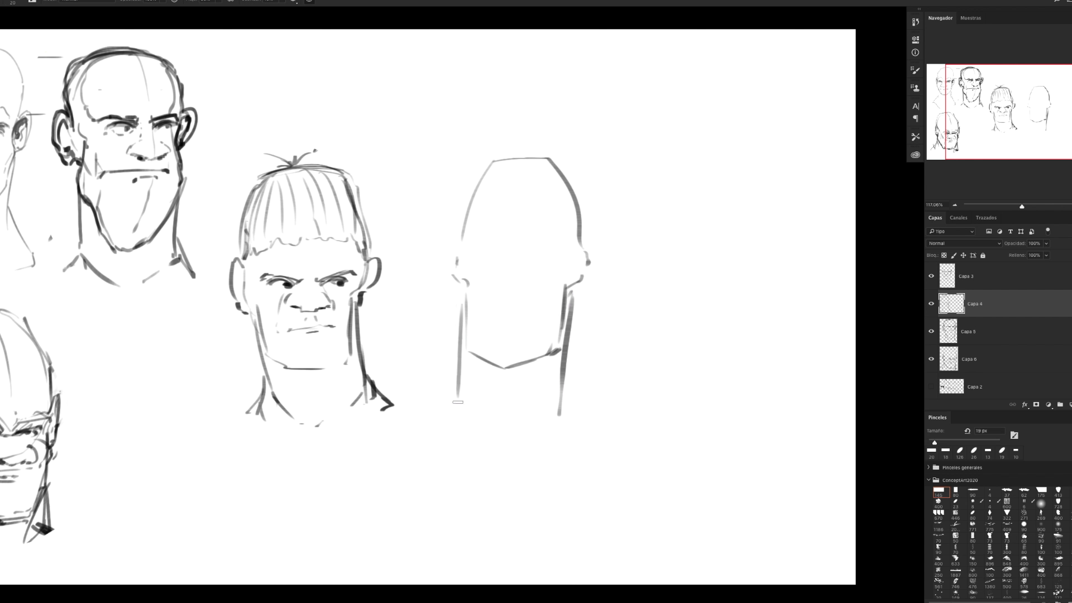
key("ctrl+z")
key("ctrl+z")
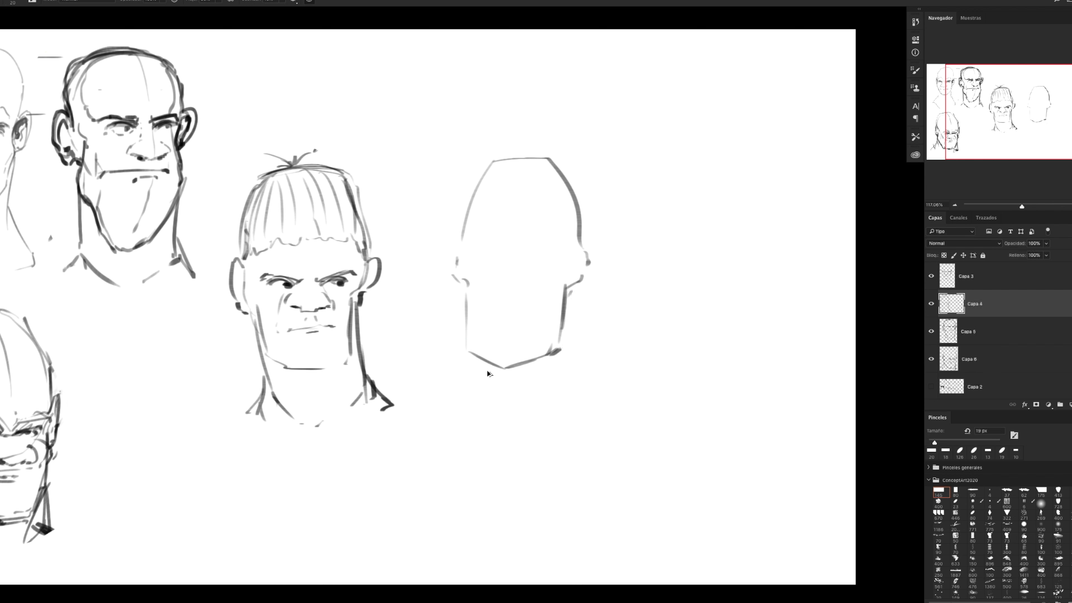
left_click_drag(460, 308, 465, 398)
key("ctrl+z")
left_click_drag(464, 315, 463, 398)
mouse_move(568, 314)
left_mouse_down()
mouse_move(579, 386)
mouse_move(608, 406)
left_mouse_up()
left_click_drag(447, 379, 472, 423)
left_click(459, 372)
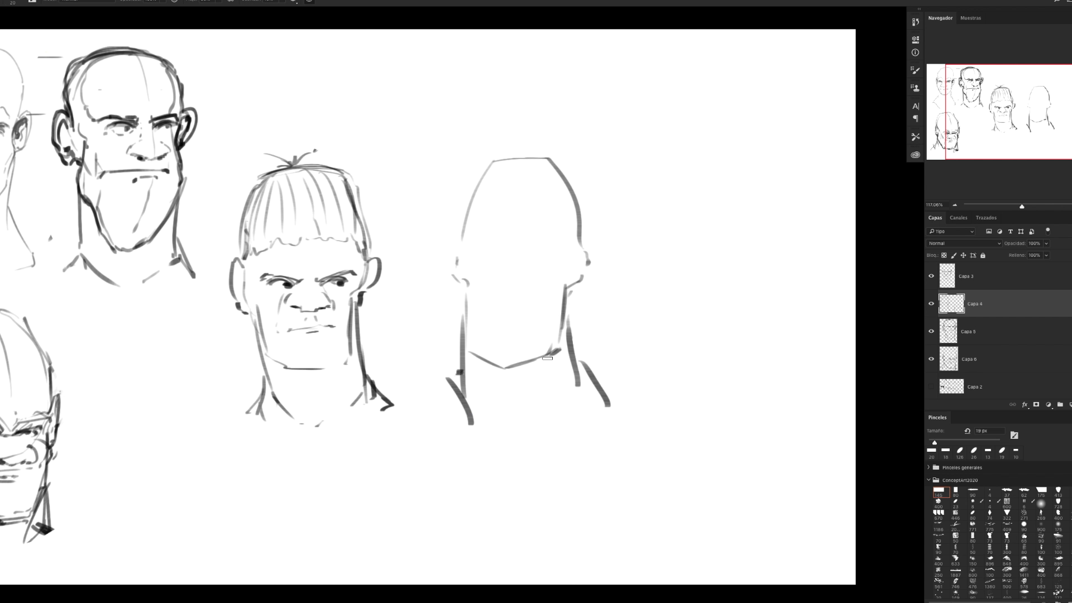
Add left and right ears and an eye guide line, then shrink the brush to 16 px
mouse_move(461, 235)
left_mouse_down()
mouse_move(450, 233)
mouse_move(445, 245)
left_mouse_up()
left_click(447, 260)
mouse_move(581, 237)
left_mouse_down()
mouse_move(596, 243)
mouse_move(567, 284)
left_mouse_up()
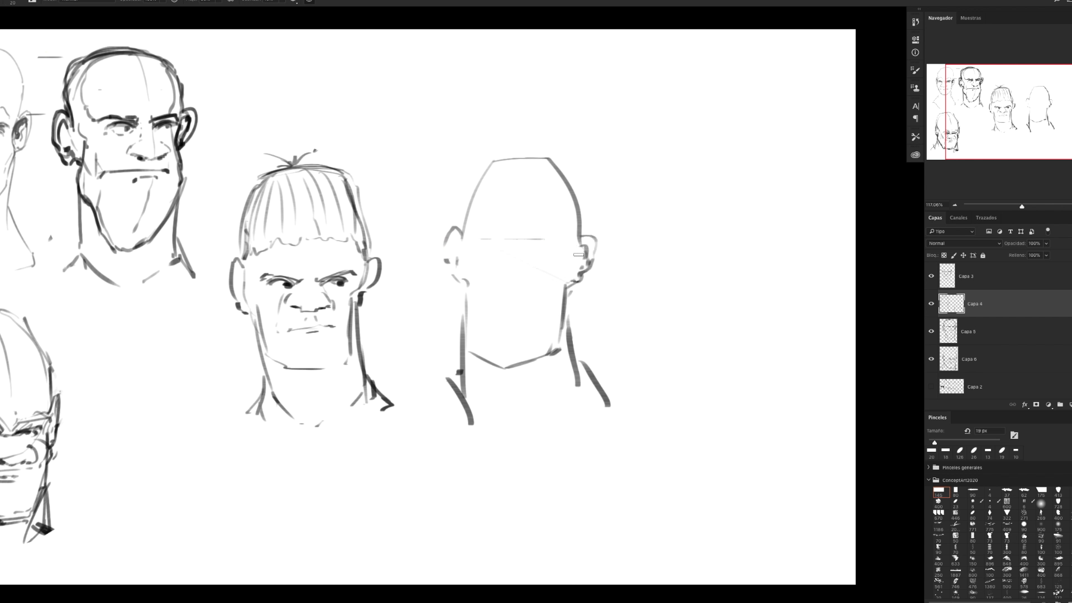
left_click_drag(565, 239, 495, 237)
right_click(514, 252, "alt")
left_click_drag(513, 254, 547, 241)
Draw both eyes and darken the right eye's lids
mouse_move(532, 243)
left_mouse_down()
mouse_move(559, 240)
mouse_move(524, 239)
mouse_move(558, 234)
left_mouse_up()
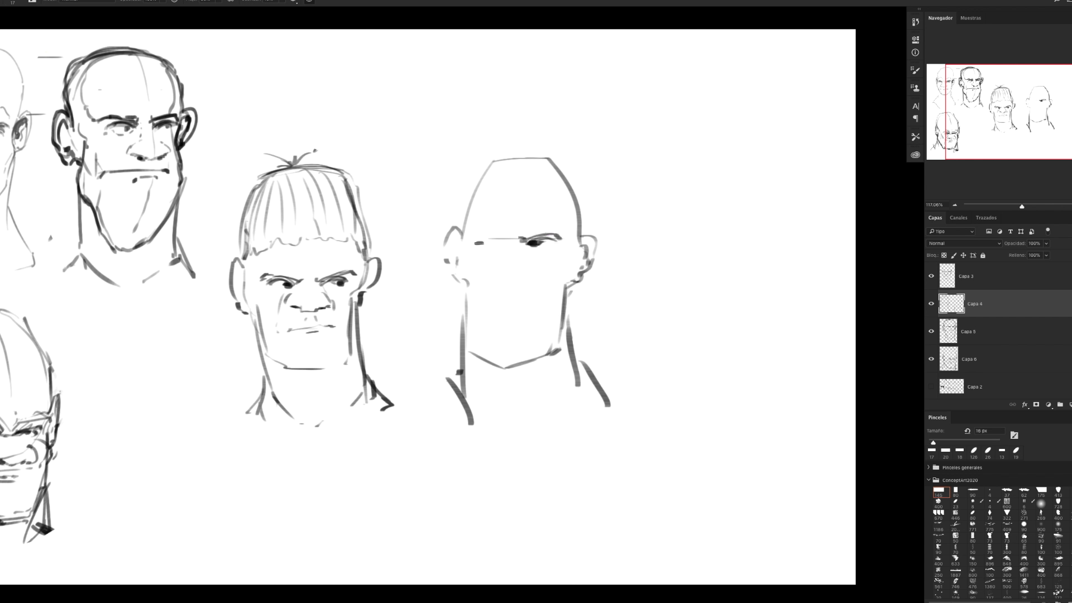
mouse_move(472, 242)
left_mouse_down()
mouse_move(501, 240)
mouse_move(470, 242)
left_mouse_up()
mouse_move(520, 244)
left_mouse_down()
mouse_move(545, 254)
mouse_move(559, 238)
left_mouse_up()
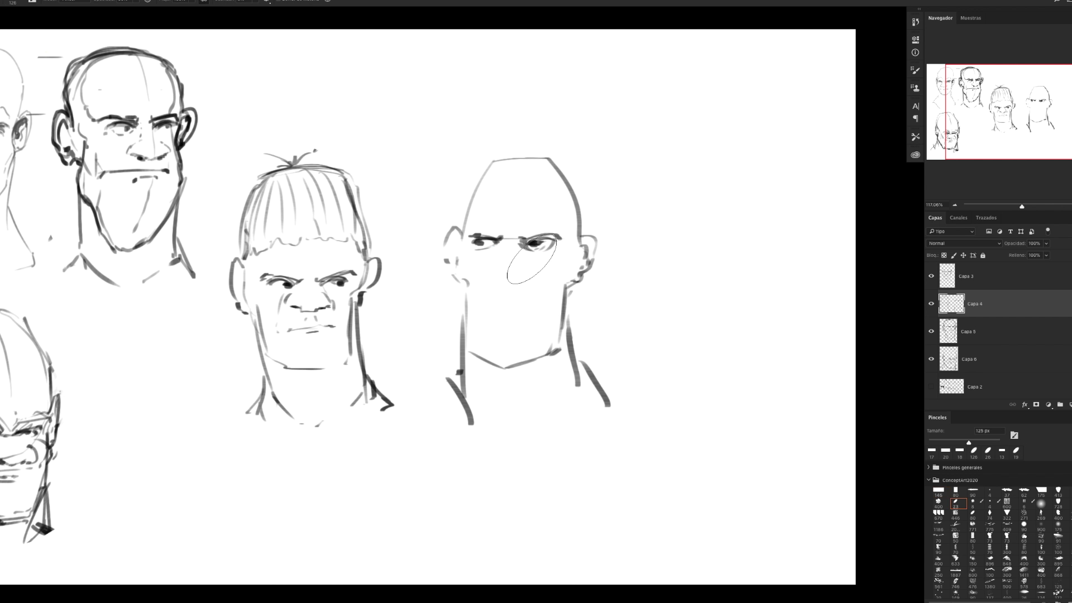
left_click_drag(525, 271, 526, 254)
key("b")
left_click_drag(548, 245, 528, 242)
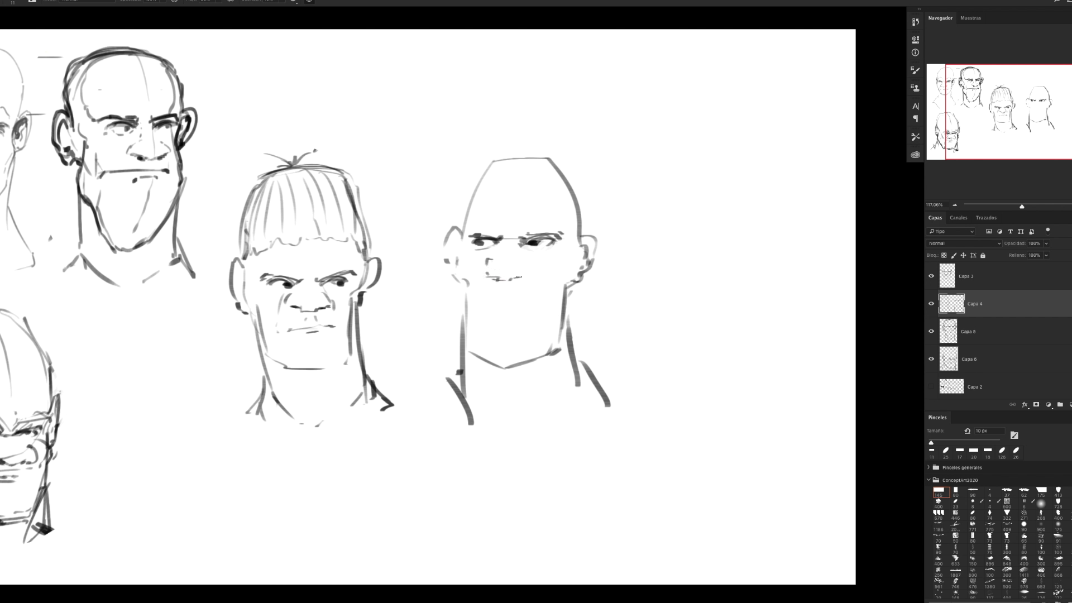
Draw the nose, broad chin and jaw, and a thick dark eyebrow
left_click_drag(522, 259, 526, 274)
left_click_drag(533, 289, 550, 331)
mouse_move(535, 289)
left_mouse_down()
mouse_move(479, 291)
mouse_move(471, 320)
mouse_move(482, 290)
mouse_move(494, 289)
left_mouse_up()
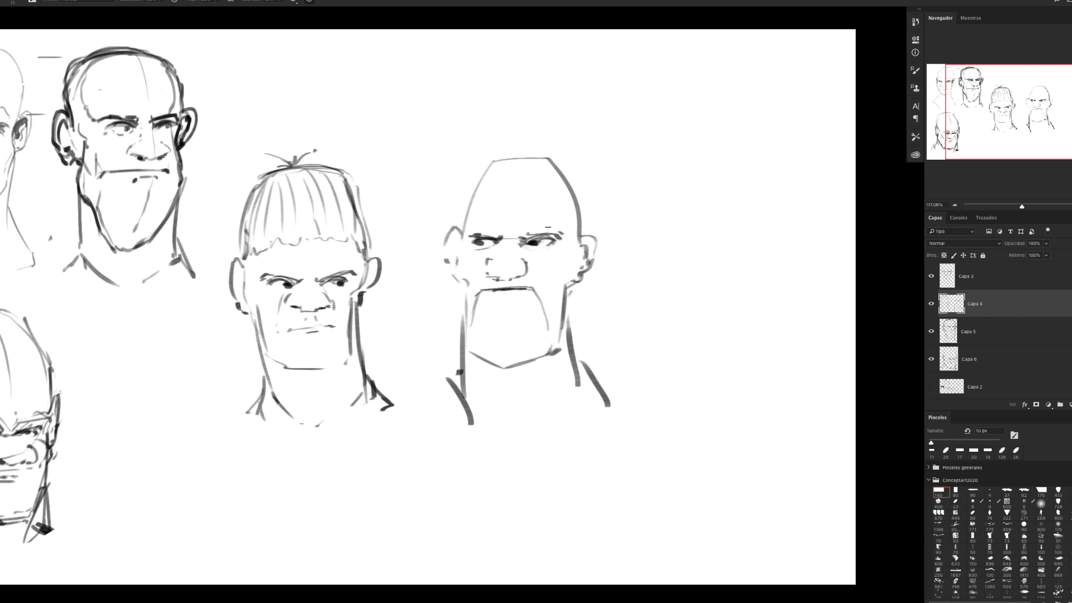
mouse_move(518, 233)
left_mouse_down()
mouse_move(565, 234)
mouse_move(475, 234)
left_mouse_up()
key("bracketleft")
key("bracketleft")
left_click_drag(527, 239, 546, 240)
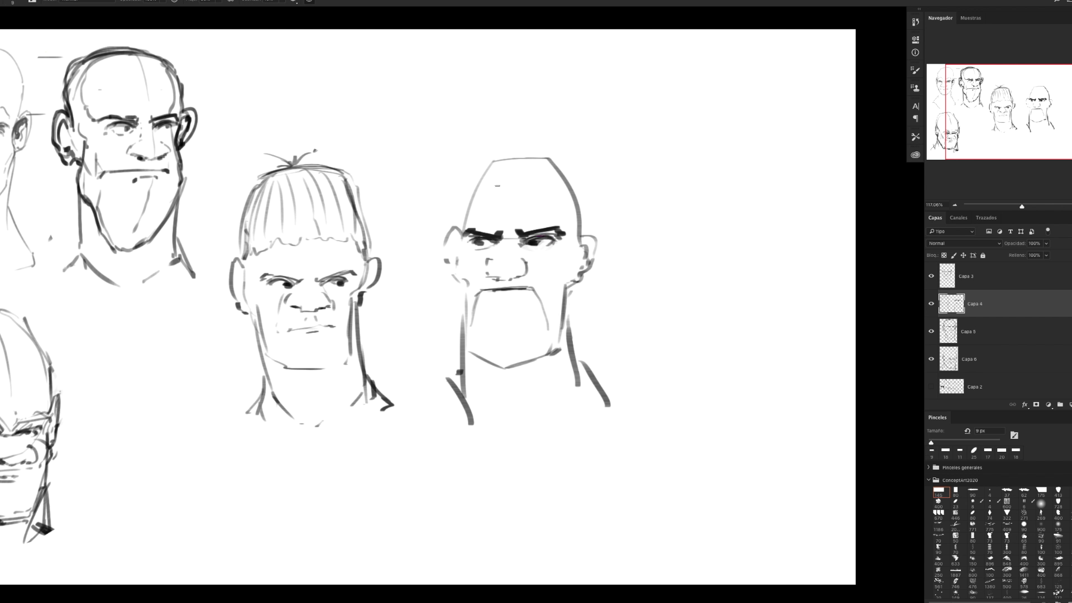
left_click(955, 503)
scroll(509, 243, "up", 3)
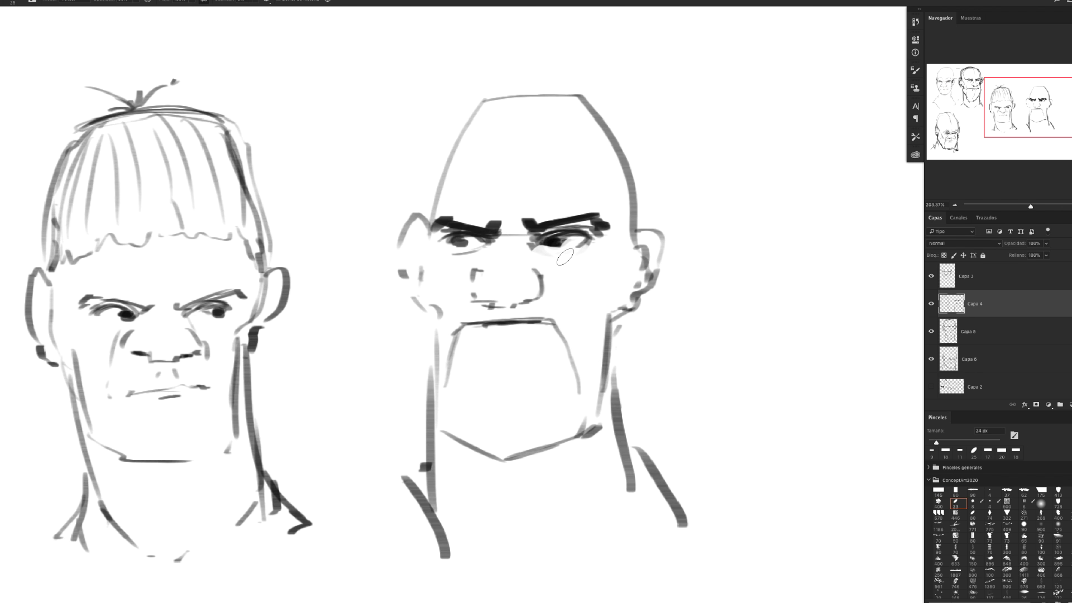
Zoom out, then strengthen the bald head's mouth line and right edge with a 21 px brush
left_click(991, 494)
key("z")
scroll(503, 277, "down", 1)
scroll(511, 277, "down", 2)
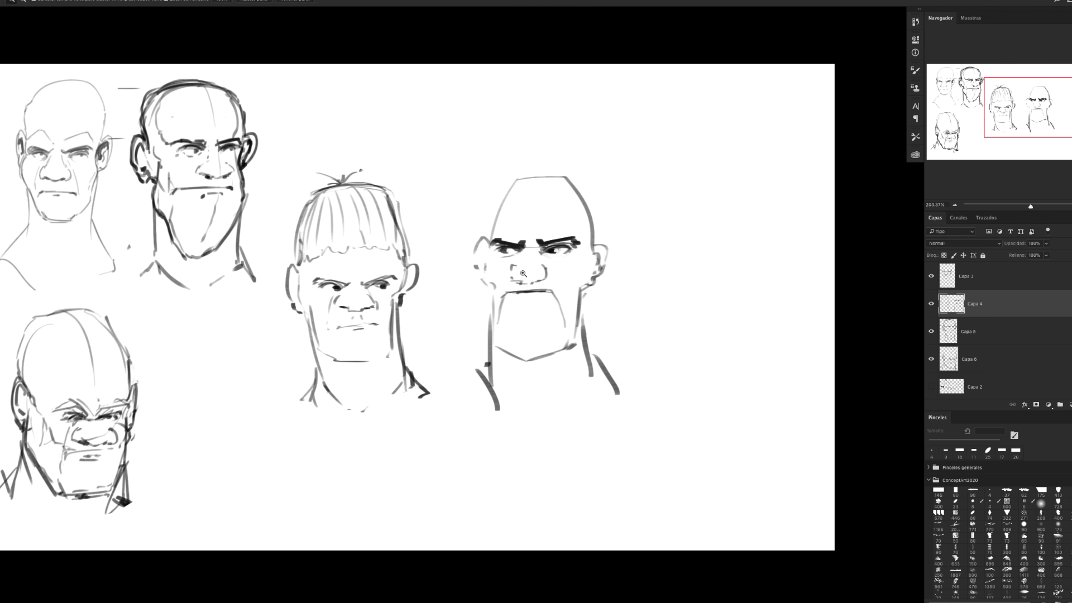
scroll(519, 276, "down", 1)
key("b")
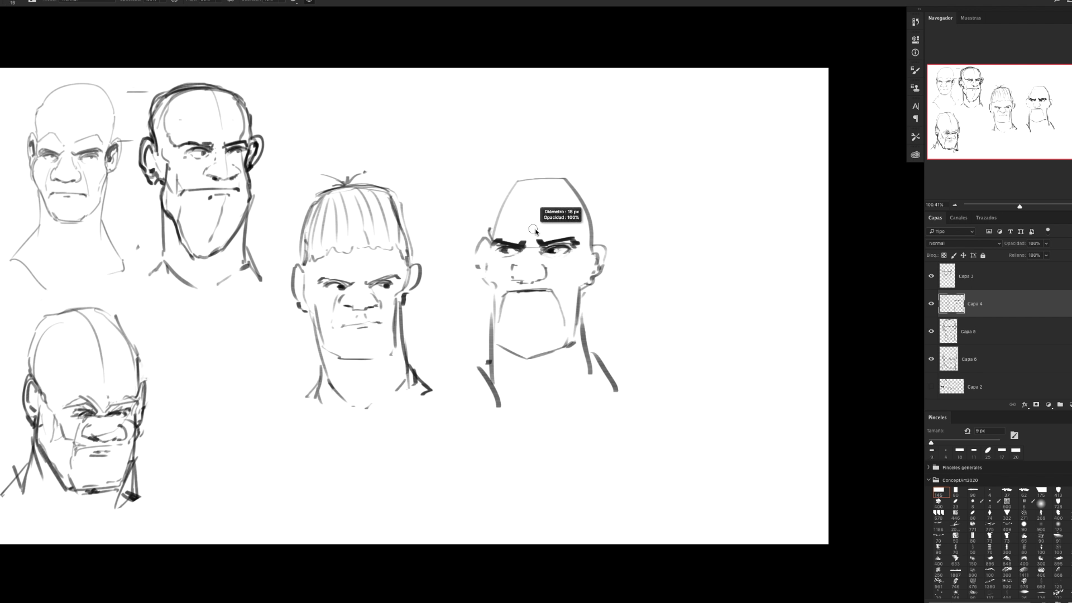
left_click_drag(583, 243, 593, 222)
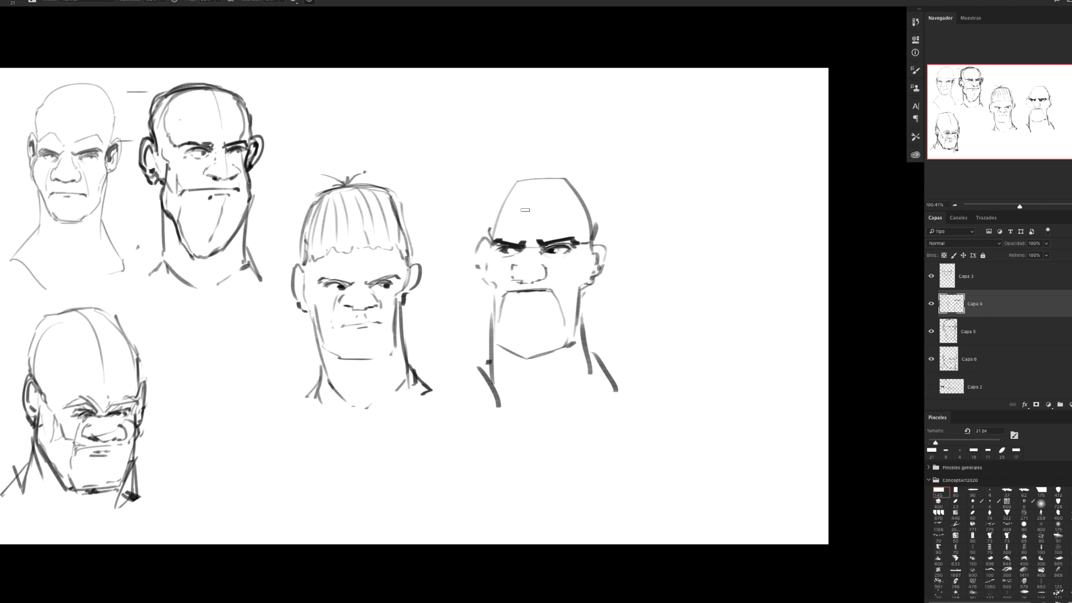
left_click_drag(522, 299, 533, 300)
left_click_drag(518, 298, 542, 298)
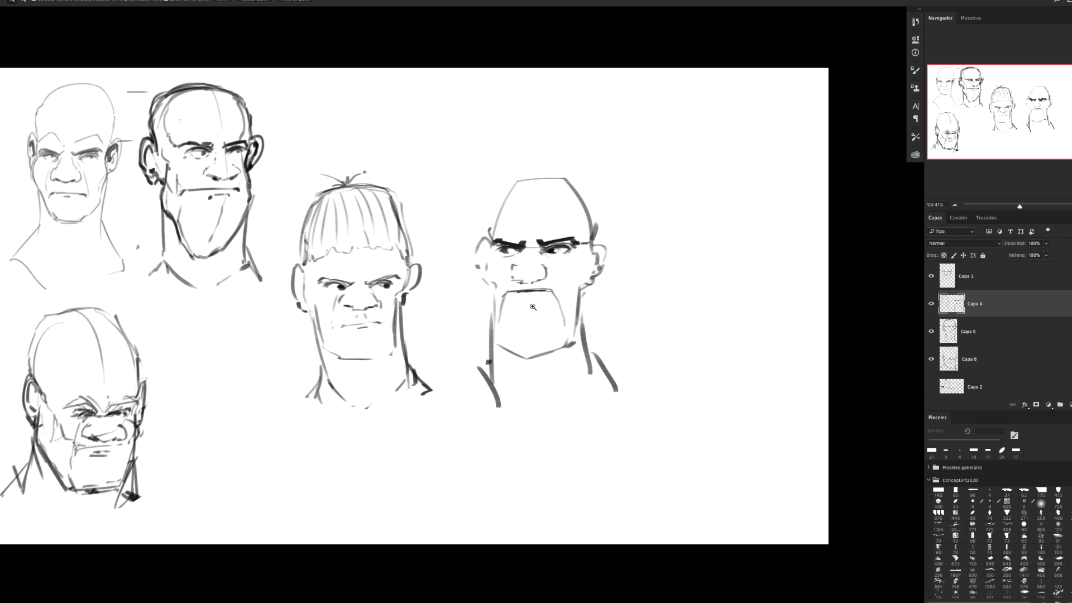
scroll(532, 310, "up", 3)
left_click_drag(527, 300, 539, 292)
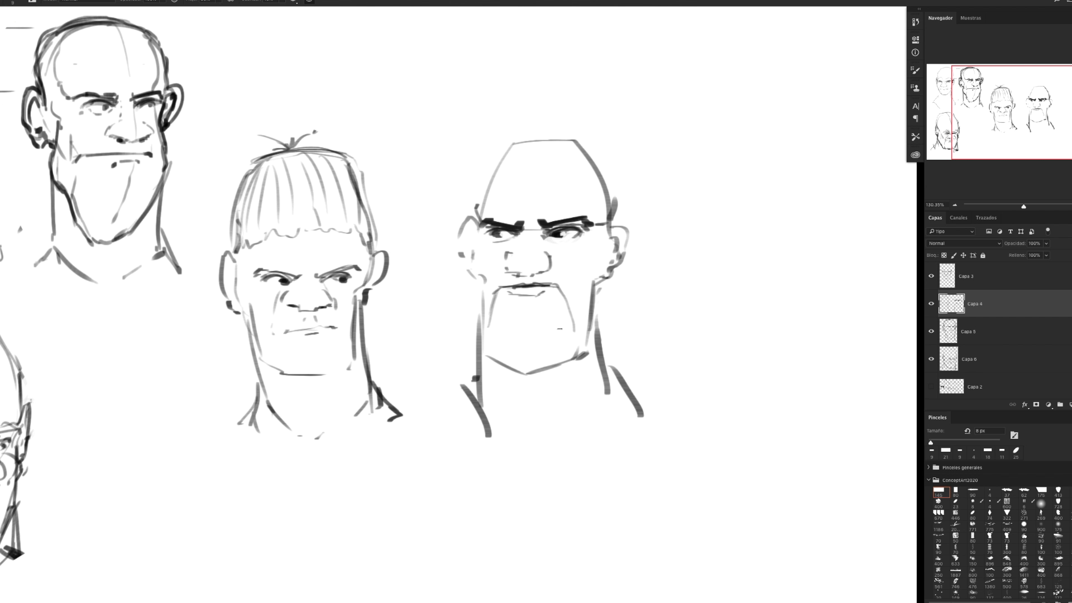
Erase the stray stroke right of the chin and add a mouth-corner and nose crease
key("e")
left_click_drag(575, 293, 567, 331)
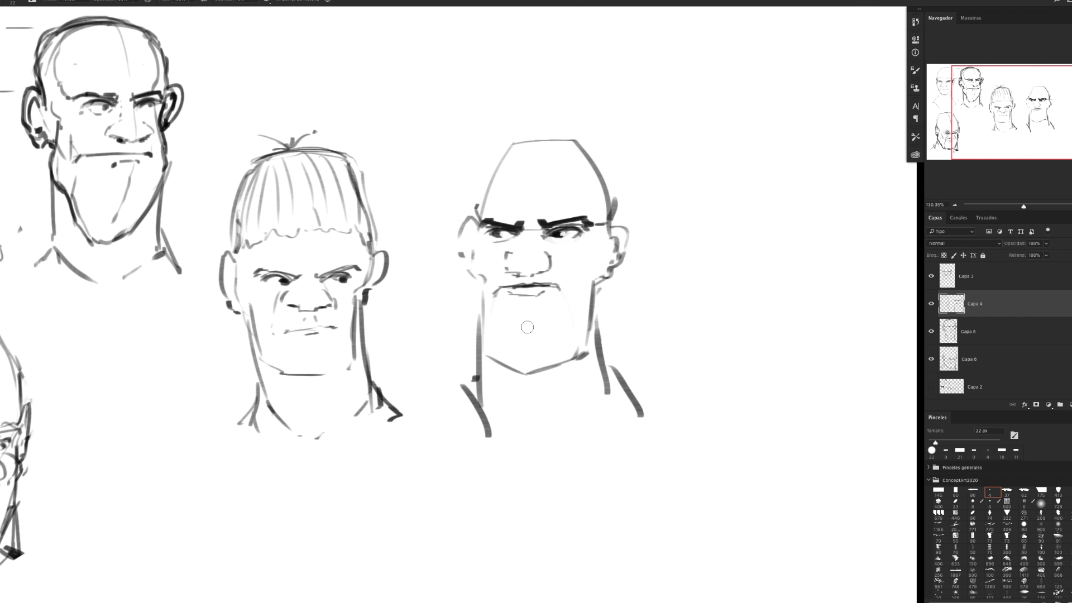
key("b")
left_click_drag(558, 287, 565, 291)
left_click_drag(556, 248, 562, 275)
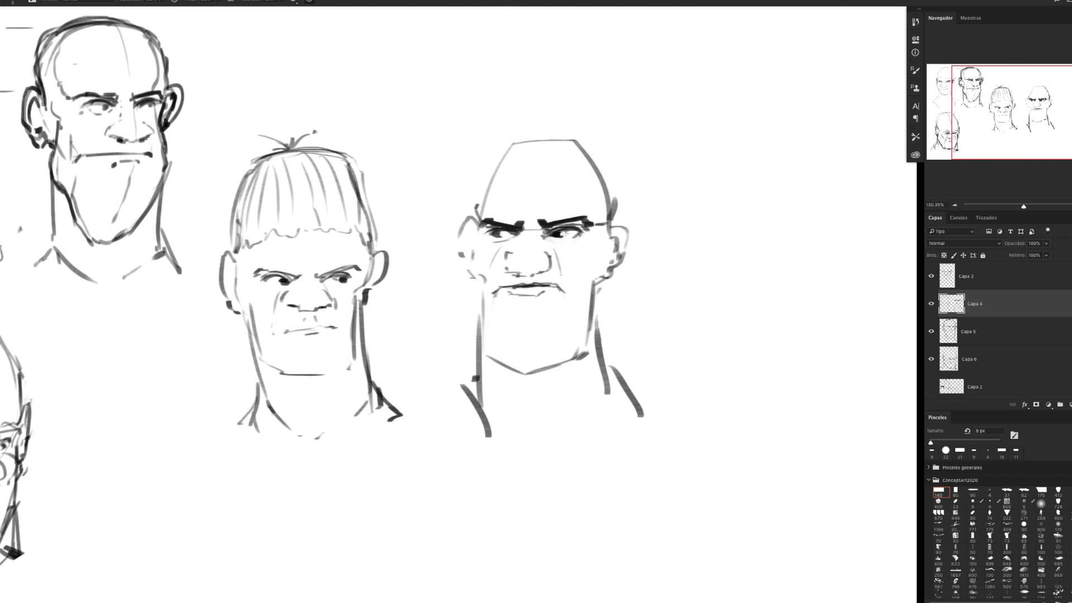
Draw hoop earrings on both ears and reinforce the head's left and right sides
left_click_drag(610, 272, 602, 295)
mouse_move(472, 272)
left_mouse_down()
mouse_move(469, 295)
mouse_move(455, 255)
left_mouse_up()
left_click_drag(474, 218, 461, 236)
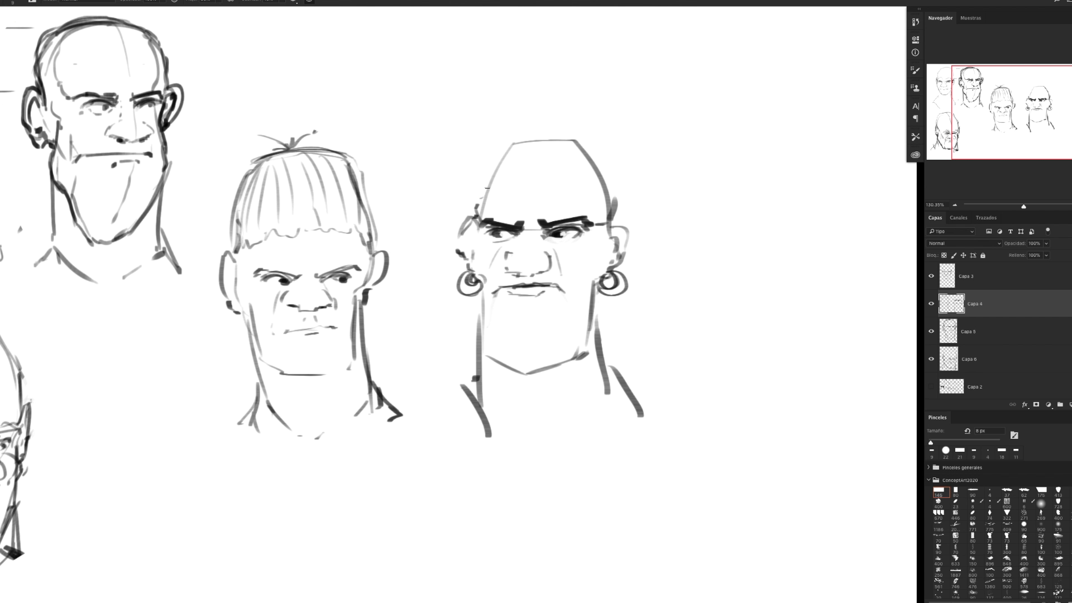
left_click_drag(478, 203, 508, 137)
key("bracketright")
key("bracketright")
key("bracketright")
left_click_drag(472, 213, 481, 192)
left_click_drag(615, 209, 609, 195)
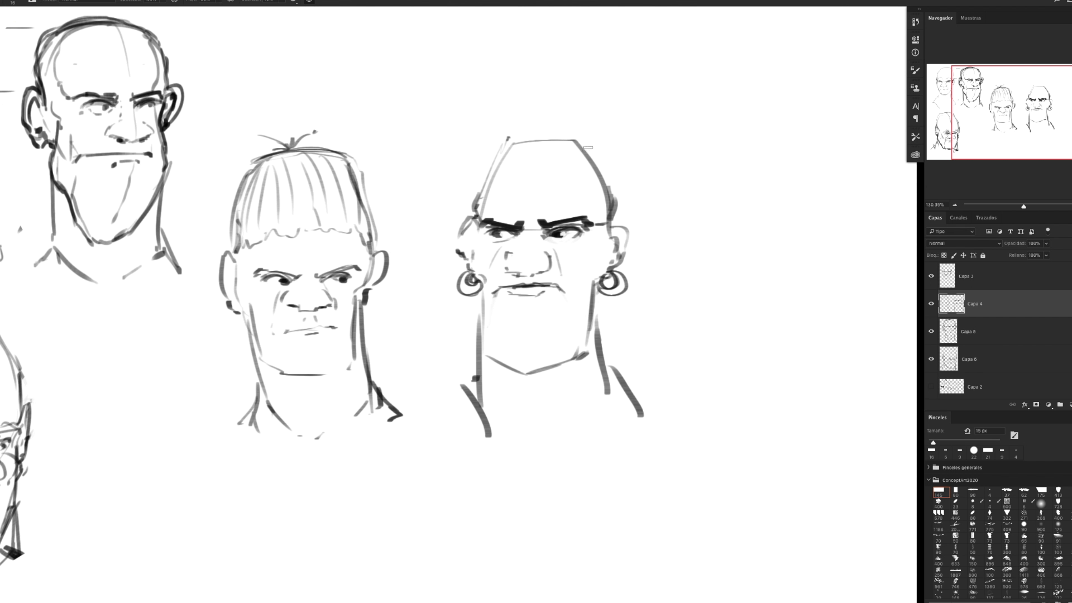
Outline a cap over the head and add forehead wrinkles above both brows
mouse_move(605, 169)
left_mouse_down()
mouse_move(481, 147)
mouse_move(607, 179)
mouse_move(494, 172)
mouse_move(479, 185)
mouse_move(484, 143)
mouse_move(600, 168)
left_mouse_up()
left_click_drag(492, 164, 510, 152)
left_click_drag(608, 186, 611, 158)
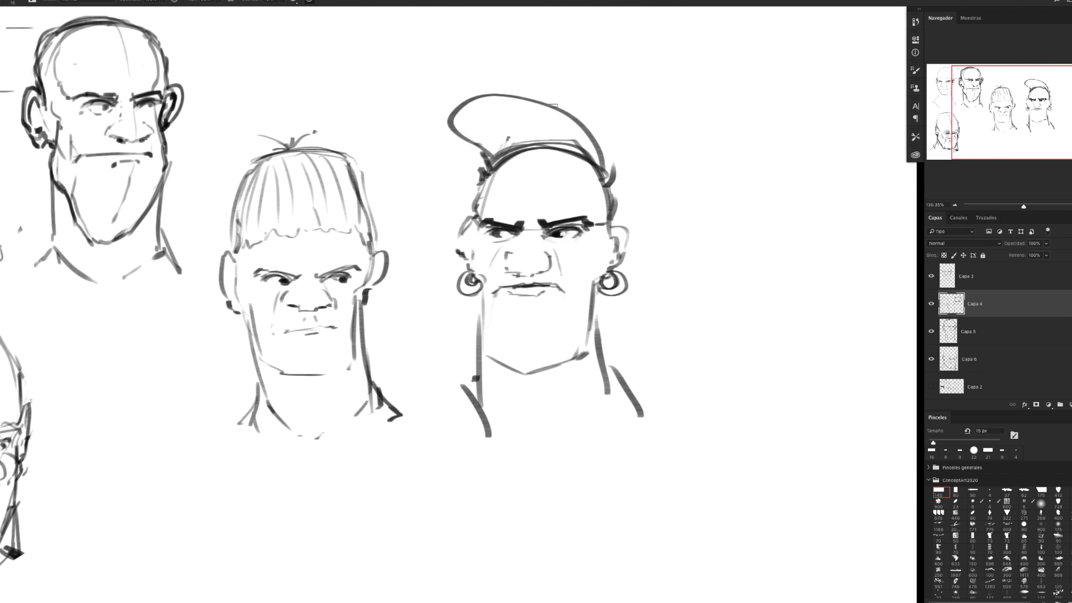
left_click_drag(539, 99, 620, 180)
left_click_drag(484, 151, 469, 198)
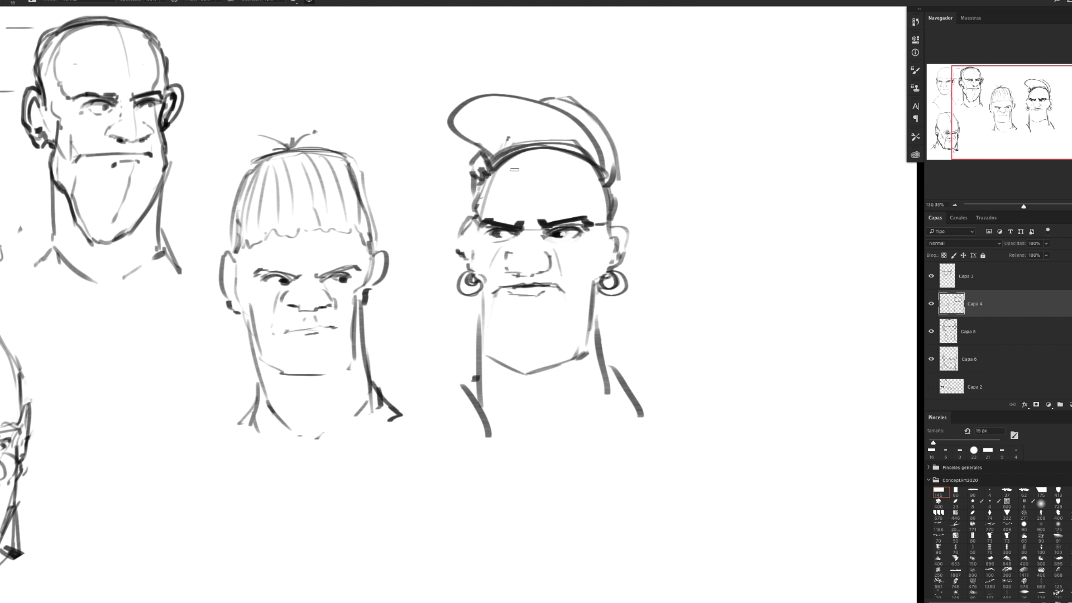
left_click_drag(570, 200, 587, 202)
mouse_move(505, 202)
left_mouse_down()
mouse_move(485, 205)
mouse_move(575, 192)
mouse_move(497, 190)
mouse_move(546, 186)
left_mouse_up()
Hatch dark jagged hair at both temples and fill dark hair above the forehead
mouse_move(610, 215)
left_mouse_down()
mouse_move(615, 185)
mouse_move(629, 217)
mouse_move(615, 225)
left_mouse_up()
mouse_move(475, 182)
left_mouse_down()
mouse_move(458, 200)
mouse_move(455, 226)
left_mouse_up()
mouse_move(490, 165)
left_mouse_down()
mouse_move(466, 183)
mouse_move(472, 171)
left_mouse_up()
mouse_move(607, 188)
left_mouse_down()
mouse_move(623, 166)
mouse_move(610, 201)
left_mouse_up()
left_click_drag(612, 195, 614, 223)
mouse_move(612, 179)
left_mouse_down()
mouse_move(598, 190)
mouse_move(609, 197)
left_mouse_up()
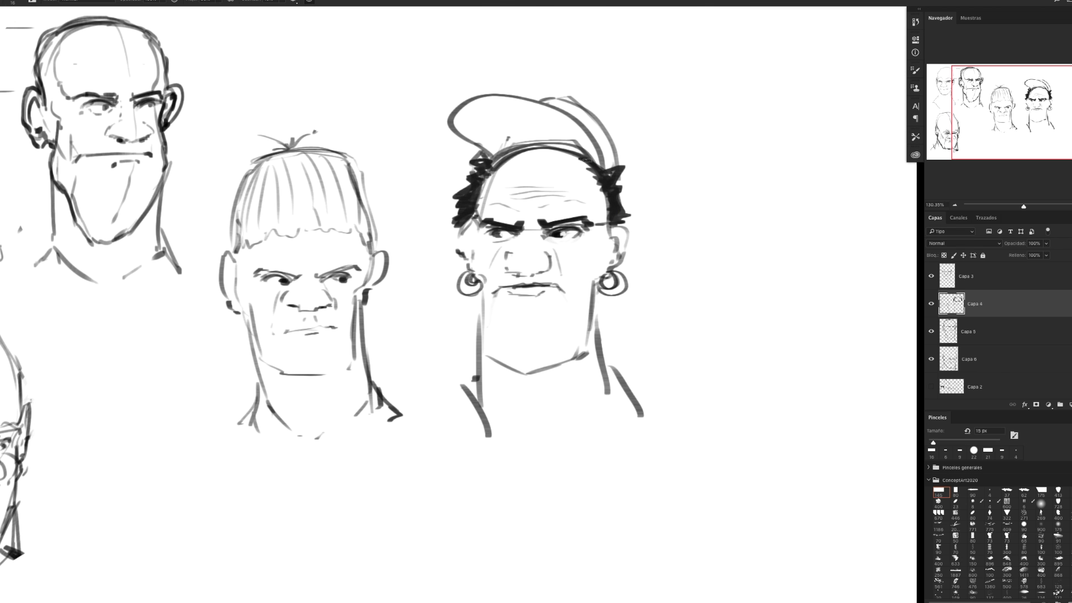
mouse_move(521, 172)
left_mouse_down()
mouse_move(553, 162)
mouse_move(508, 161)
mouse_move(489, 177)
mouse_move(533, 149)
mouse_move(548, 162)
mouse_move(584, 162)
mouse_move(486, 168)
mouse_move(564, 165)
mouse_move(539, 177)
left_mouse_up()
key("bracketleft")
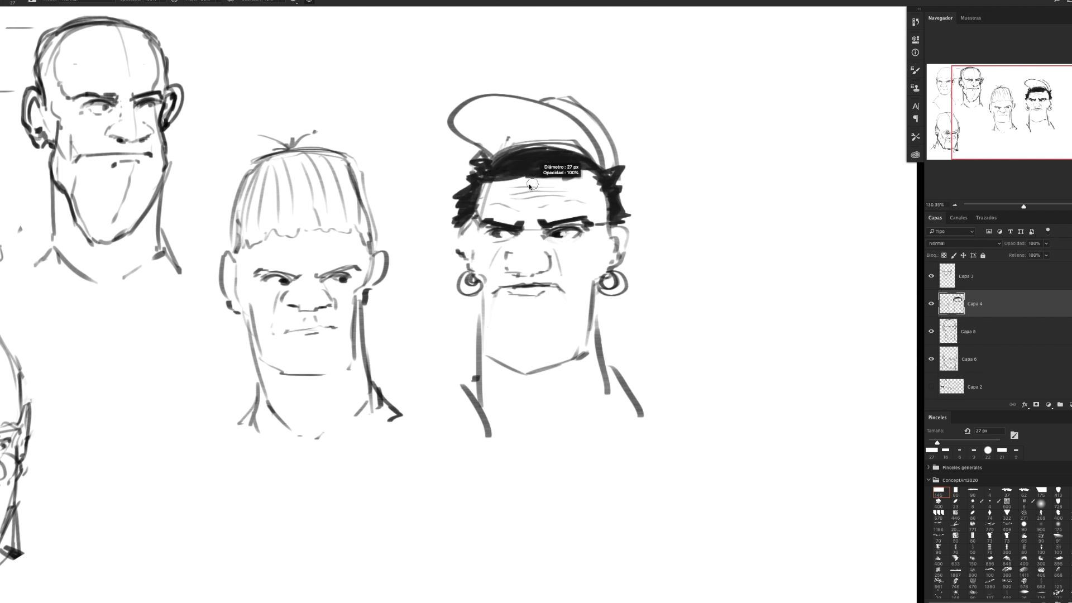
left_click_drag(498, 189, 590, 172)
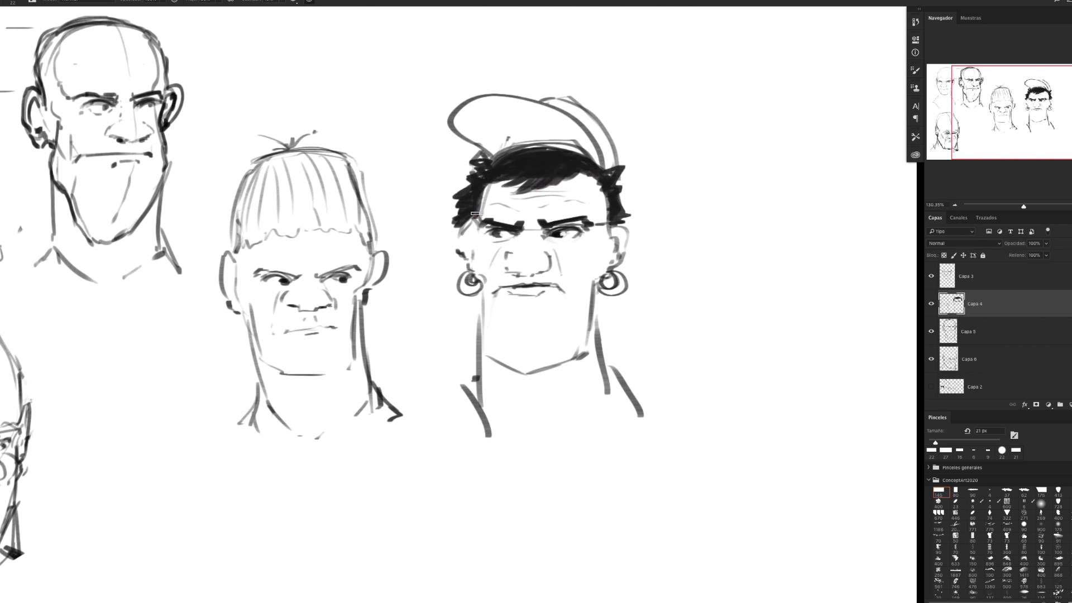
With a 12 px brush, darken the ear contours and left neck line
key("bracketleft")
key("bracketleft")
left_click_drag(612, 238, 610, 260)
mouse_move(467, 244)
left_mouse_down()
mouse_move(459, 269)
mouse_move(454, 248)
left_mouse_up()
mouse_move(483, 299)
left_mouse_down()
mouse_move(478, 364)
mouse_move(463, 383)
left_mouse_up()
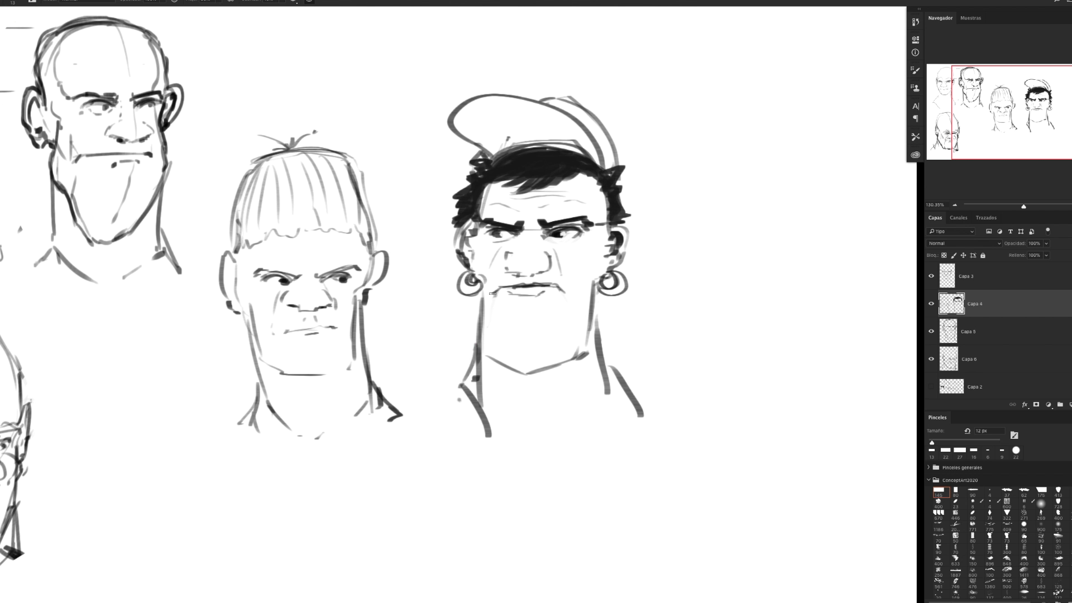
left_click_drag(494, 291, 575, 318)
mouse_move(508, 281)
left_mouse_down()
mouse_move(563, 268)
mouse_move(578, 349)
mouse_move(539, 339)
left_mouse_up()
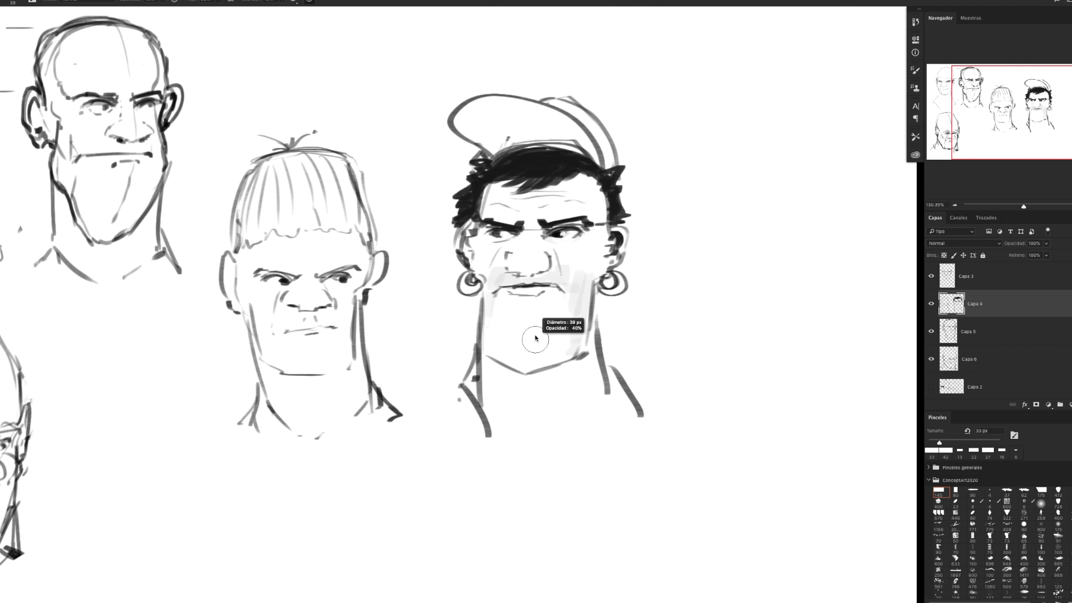
Paint light grey stubble shading over the chin, jaw and right cheek, then zoom in on the chin
left_click_drag(495, 293, 497, 351)
mouse_move(519, 302)
left_mouse_down()
mouse_move(519, 359)
mouse_move(500, 357)
mouse_move(533, 313)
mouse_move(541, 360)
left_mouse_up()
left_click_drag(564, 307, 560, 359)
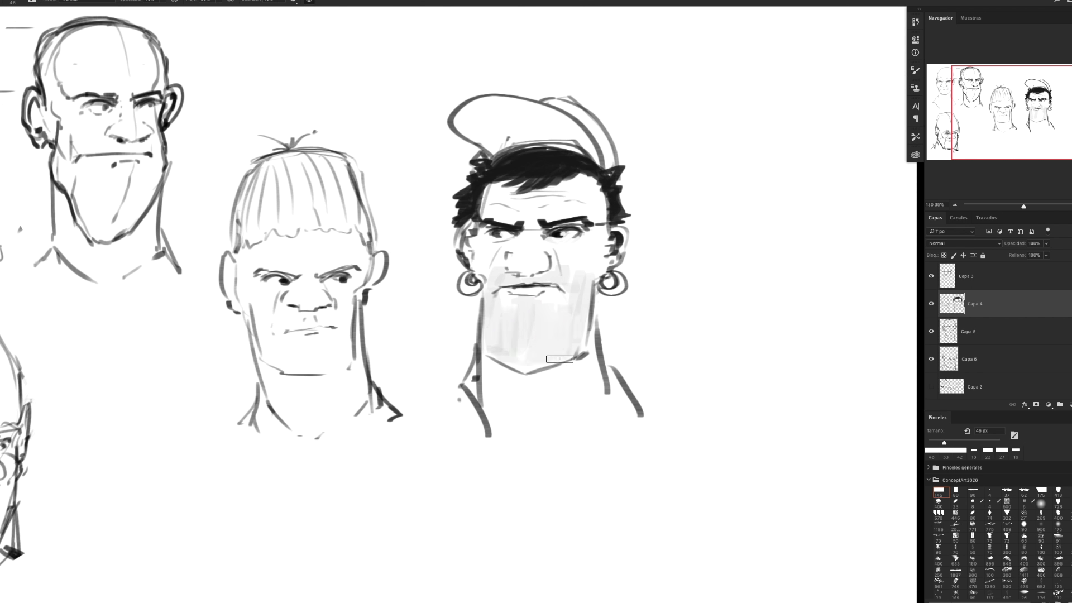
mouse_move(568, 310)
left_mouse_down()
mouse_move(569, 351)
mouse_move(543, 355)
left_mouse_up()
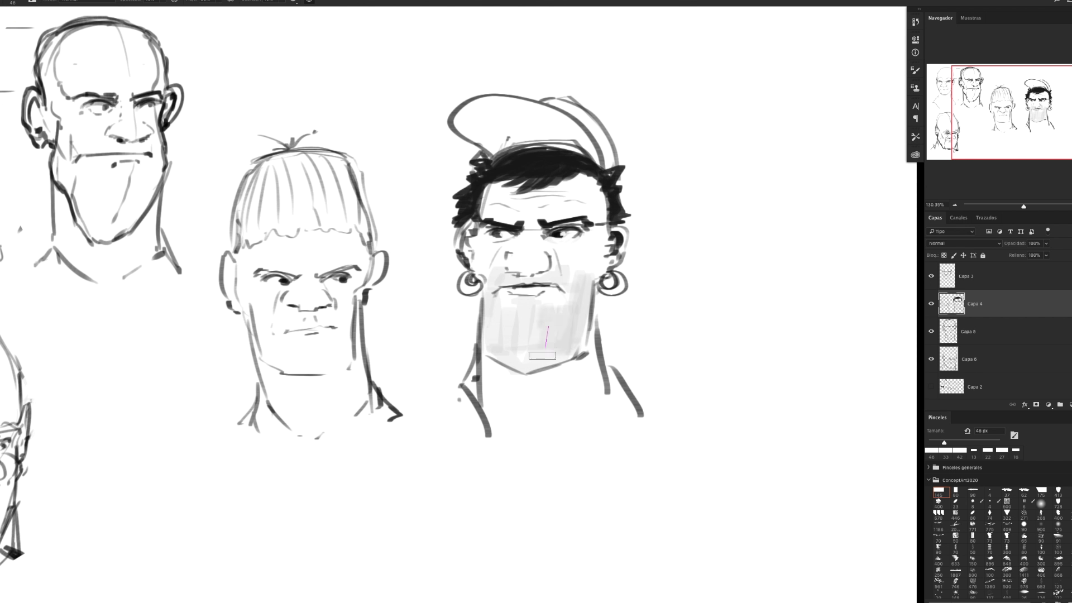
mouse_move(534, 318)
left_mouse_down()
mouse_move(515, 347)
mouse_move(496, 342)
mouse_move(503, 355)
mouse_move(581, 298)
left_mouse_up()
mouse_move(600, 246)
left_mouse_down()
mouse_move(592, 280)
mouse_move(559, 296)
left_mouse_up()
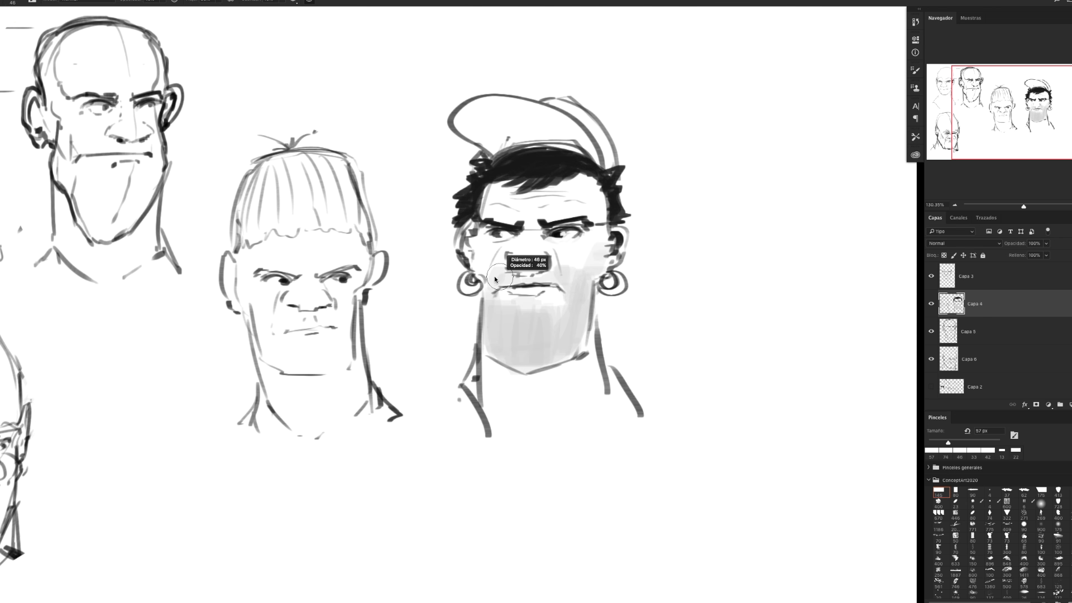
key("z")
mouse_move(503, 335)
left_mouse_down()
mouse_move(390, 335)
mouse_move(528, 339)
mouse_move(534, 315)
left_mouse_up()
key("b")
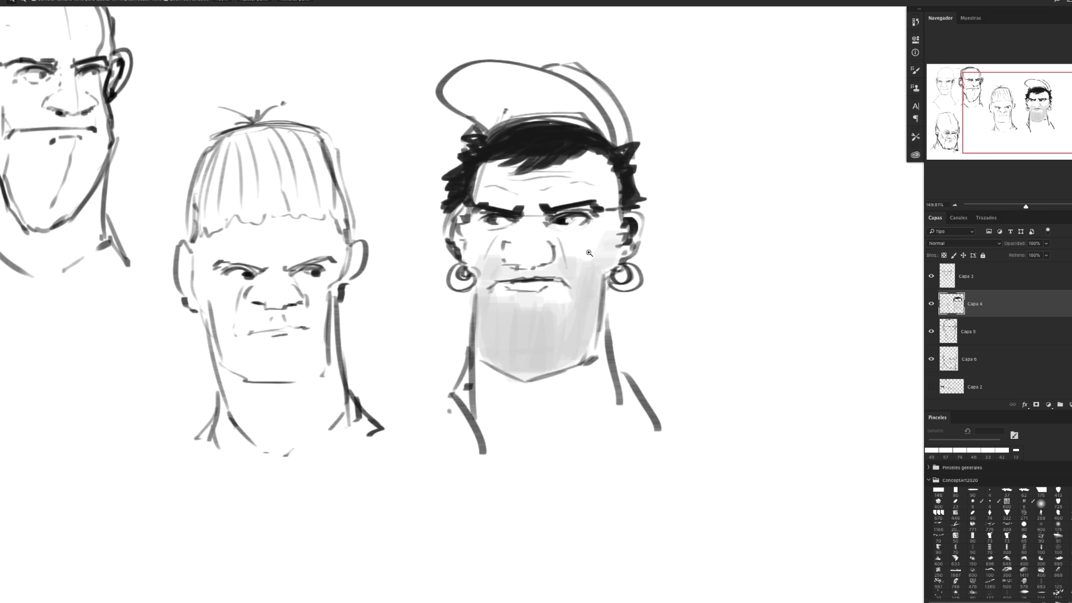
Shift the bowl-cut and capped heads slightly left and begin a faint new head outline to their right
scroll(580, 247, "down", 3)
key("v")
left_click_drag(561, 179, 548, 179)
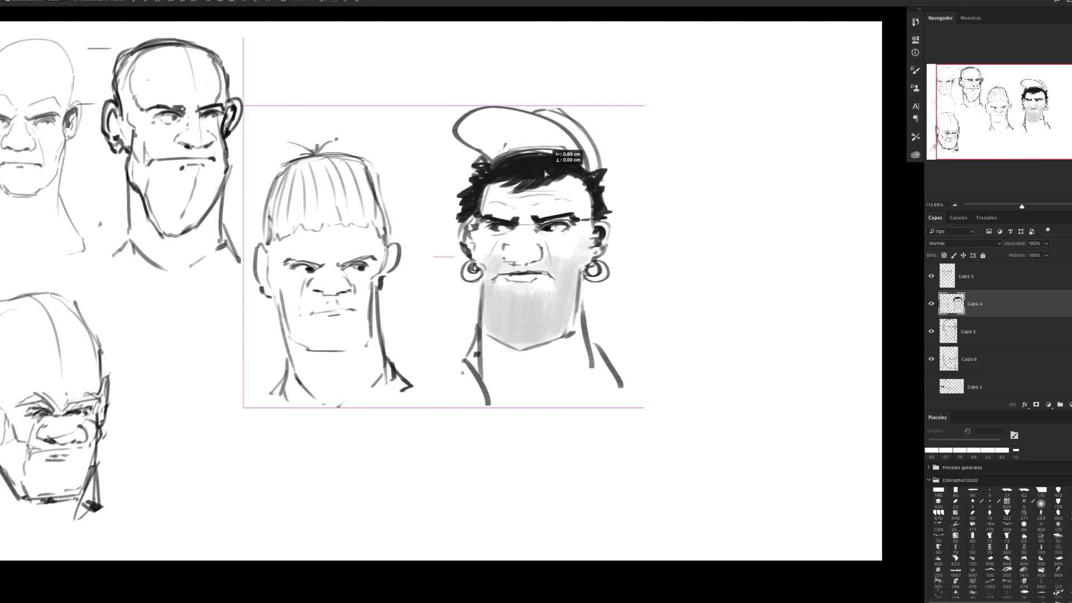
key("b")
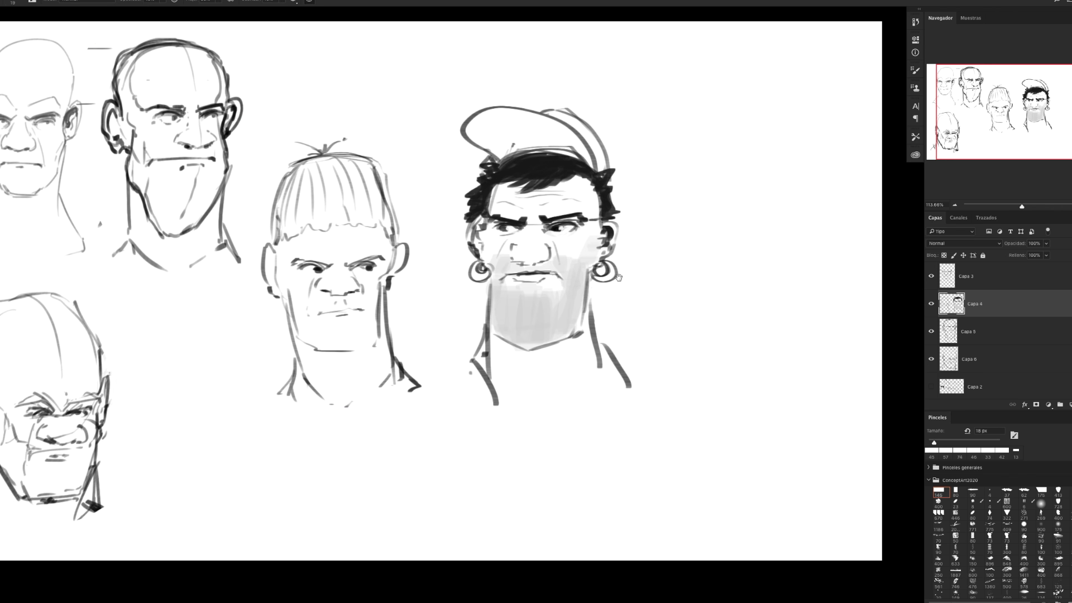
mouse_move(674, 255)
left_mouse_down()
mouse_move(640, 251)
mouse_move(648, 217)
left_mouse_up()
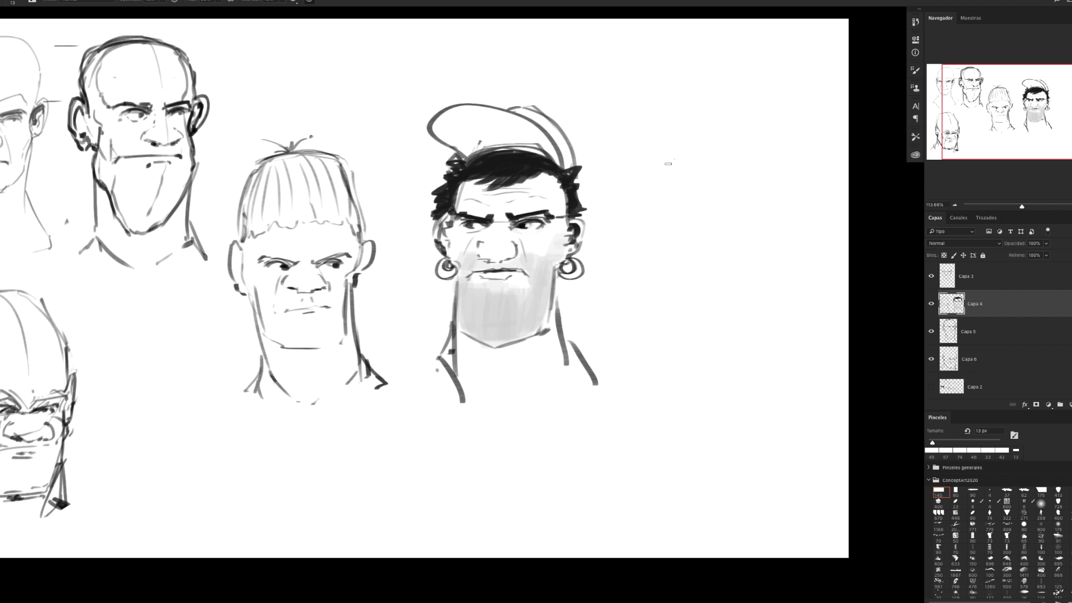
left_click_drag(718, 153, 647, 213)
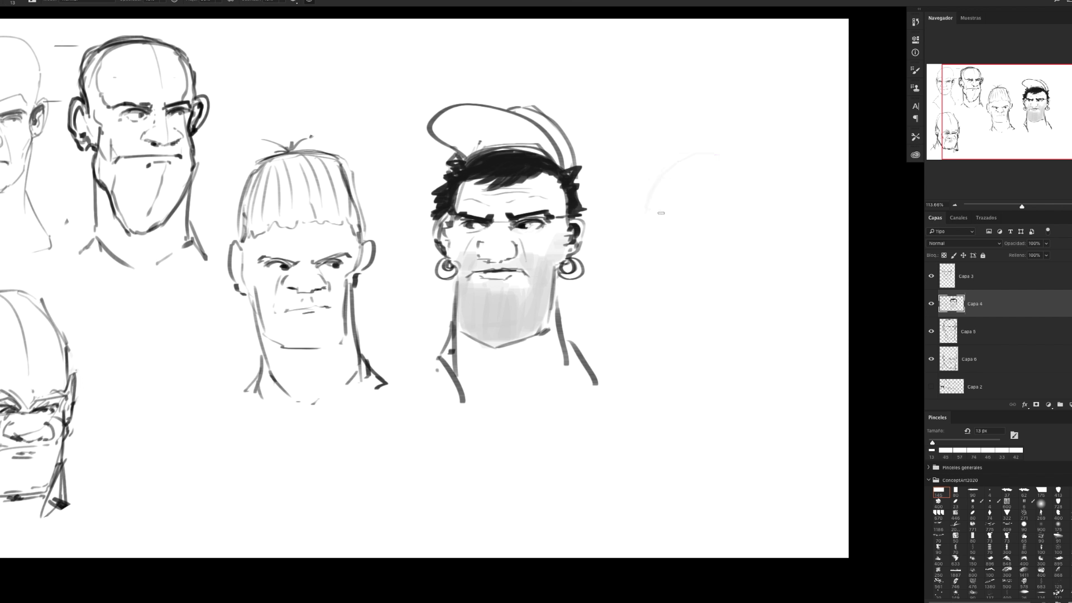
Sketch the new broad head's outline and profile curve right of the capped head
mouse_move(699, 147)
left_mouse_down()
mouse_move(638, 221)
mouse_move(761, 232)
left_mouse_up()
key("ctrl+z")
key("ctrl+z")
left_click_drag(644, 160, 638, 215)
mouse_move(657, 149)
left_mouse_down()
mouse_move(757, 150)
mouse_move(771, 226)
mouse_move(755, 296)
left_mouse_up()
mouse_move(635, 234)
left_mouse_down()
mouse_move(666, 335)
mouse_move(760, 288)
left_mouse_up()
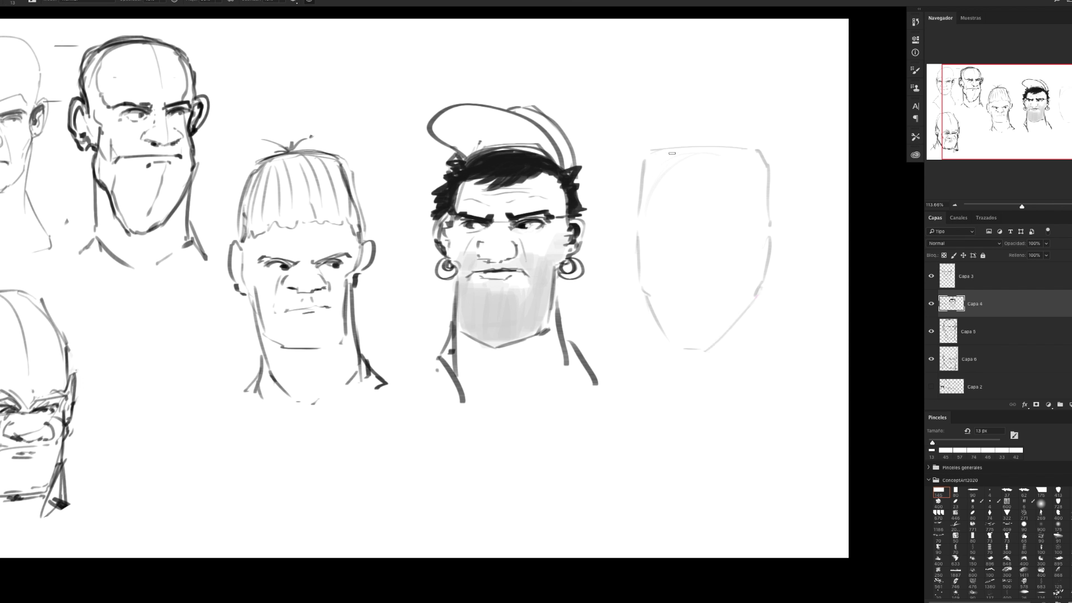
left_click_drag(690, 143, 680, 219)
key("ctrl+z")
left_click_drag(687, 146, 680, 344)
key("ctrl+z")
mouse_move(680, 152)
left_mouse_down()
mouse_move(661, 252)
mouse_move(666, 303)
mouse_move(691, 352)
left_mouse_up()
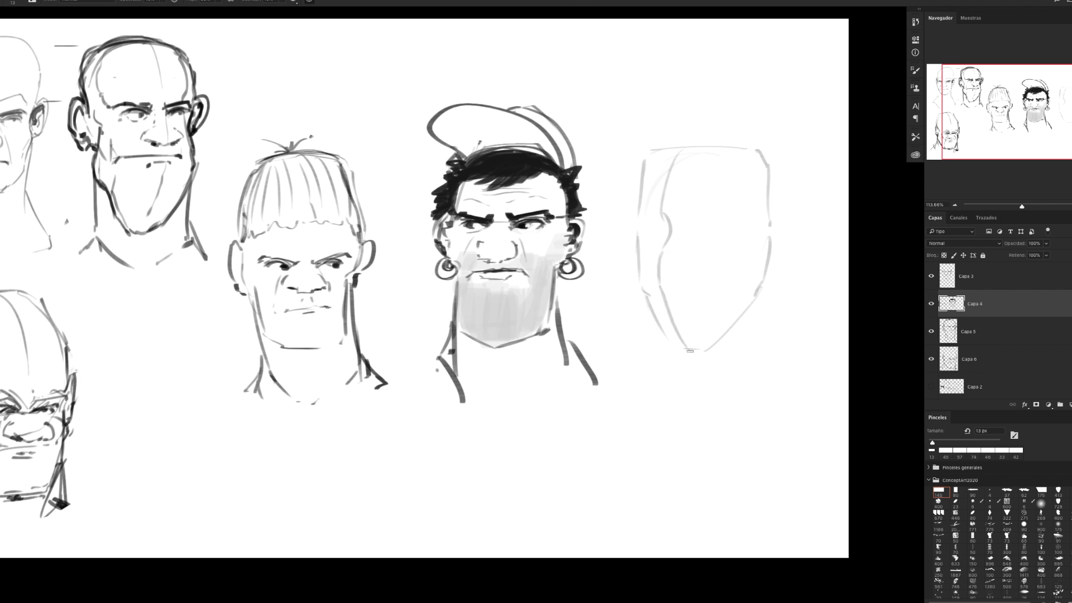
Sketch the eyes, heavy brows, nose, mouth, cheek lines and jaw of the new face
mouse_move(667, 212)
left_mouse_down()
mouse_move(715, 211)
mouse_move(701, 215)
left_mouse_up()
mouse_move(662, 208)
left_mouse_down()
mouse_move(644, 290)
mouse_move(680, 279)
left_mouse_up()
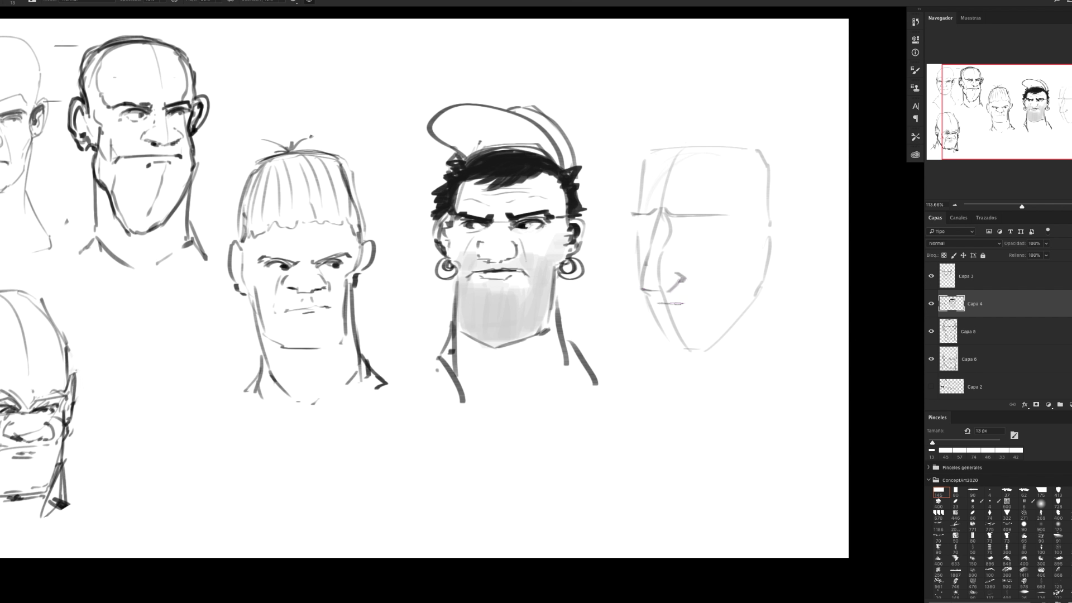
left_click_drag(655, 302, 687, 302)
mouse_move(686, 219)
left_mouse_down()
mouse_move(673, 216)
mouse_move(702, 217)
mouse_move(677, 215)
left_mouse_up()
left_click_drag(627, 217, 665, 209)
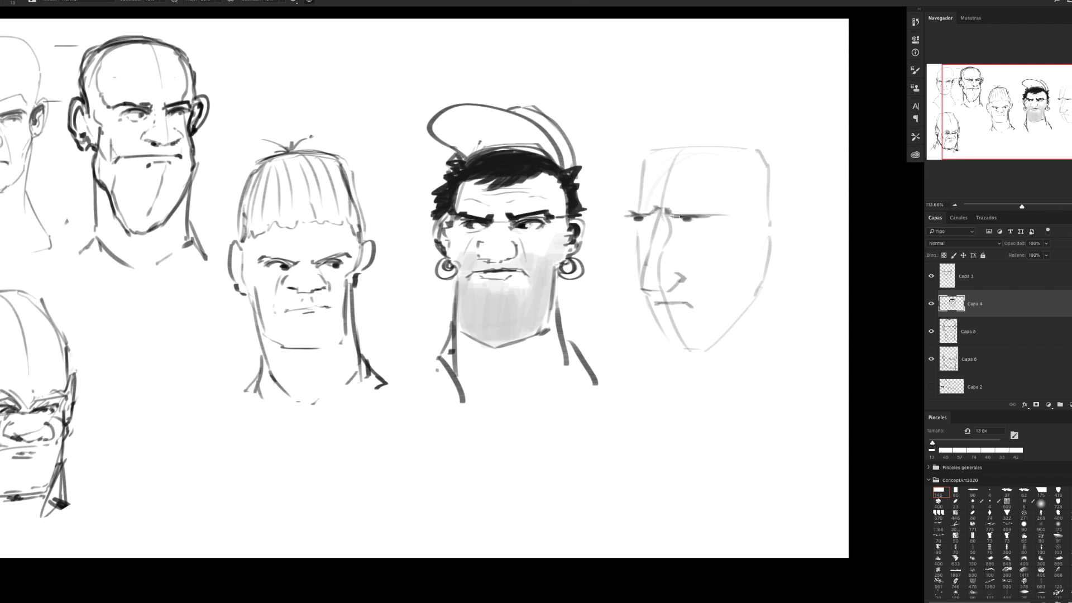
left_click_drag(633, 207, 630, 191)
left_click_drag(724, 213, 725, 179)
mouse_move(743, 223)
left_mouse_down()
mouse_move(742, 247)
mouse_move(715, 277)
left_mouse_up()
mouse_move(625, 231)
left_mouse_down()
mouse_move(639, 299)
mouse_move(658, 314)
mouse_move(682, 307)
left_mouse_up()
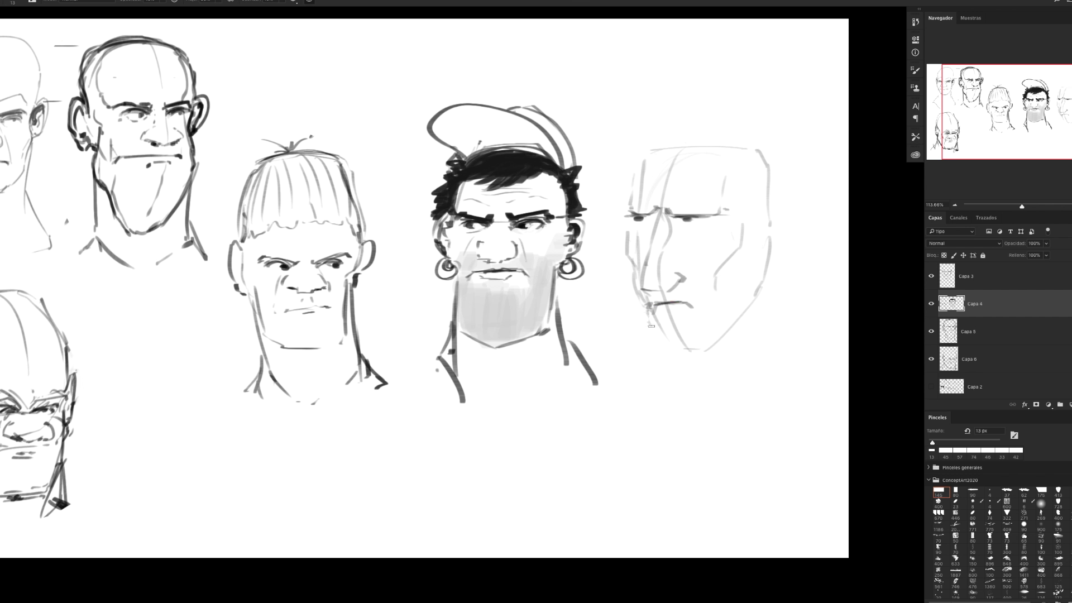
left_click_drag(651, 323, 686, 353)
Add the ear, neck, shoulders and head top, then lasso around the new sketch
mouse_move(790, 235)
left_mouse_down()
mouse_move(764, 311)
mouse_move(843, 296)
mouse_move(838, 338)
left_mouse_up()
left_click_drag(624, 242, 600, 286)
mouse_move(598, 290)
left_mouse_down()
mouse_move(596, 316)
mouse_move(629, 387)
mouse_move(656, 384)
left_mouse_up()
left_click_drag(701, 377, 766, 392)
left_click_drag(820, 350, 807, 365)
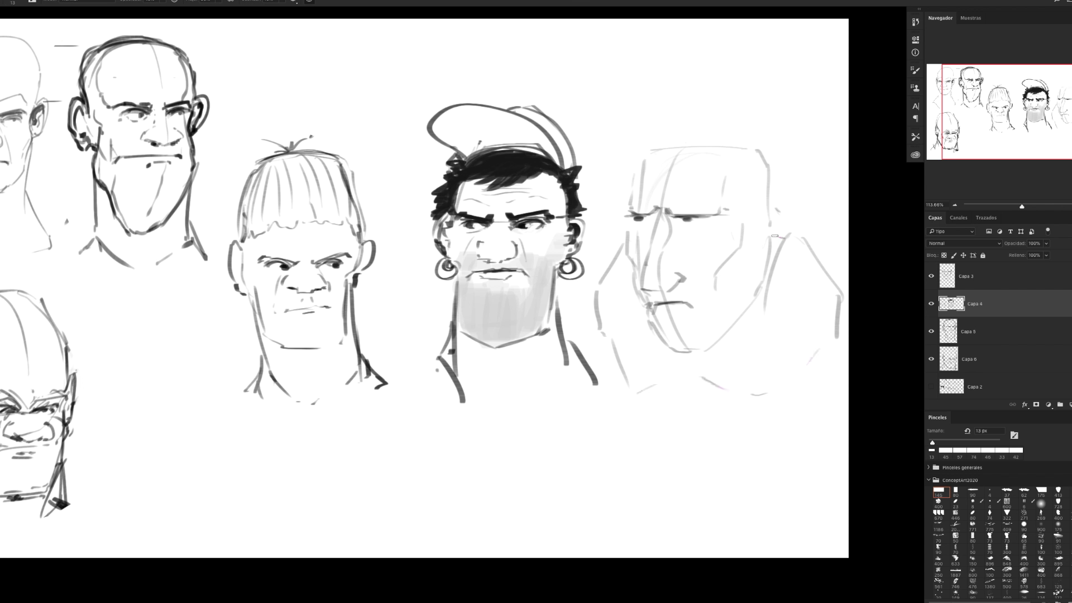
left_click_drag(758, 219, 771, 262)
mouse_move(631, 181)
left_mouse_down()
mouse_move(637, 134)
mouse_move(651, 120)
mouse_move(705, 111)
mouse_move(749, 126)
left_mouse_up()
mouse_move(742, 130)
left_mouse_down()
mouse_move(768, 137)
mouse_move(787, 195)
mouse_move(743, 184)
mouse_move(751, 215)
left_mouse_up()
key("l")
mouse_move(608, 222)
left_mouse_down()
mouse_move(586, 312)
mouse_move(603, 187)
left_mouse_up()
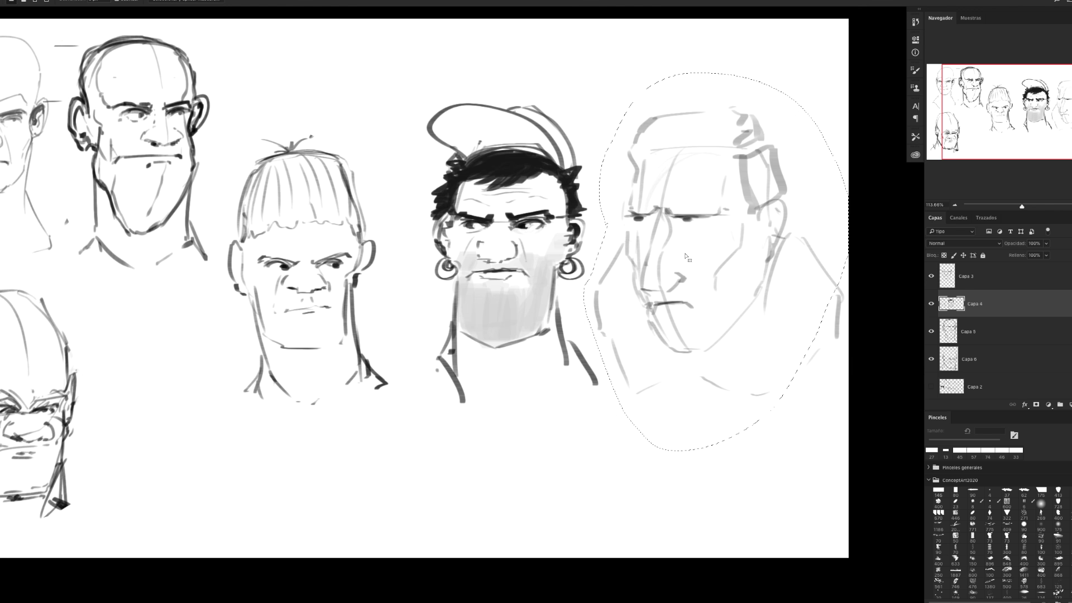
Copy the lassoed head onto new layer Capa 7, shrink it slightly, and reselect Capa 4
key("ctrl+j")
key("ctrl+t")
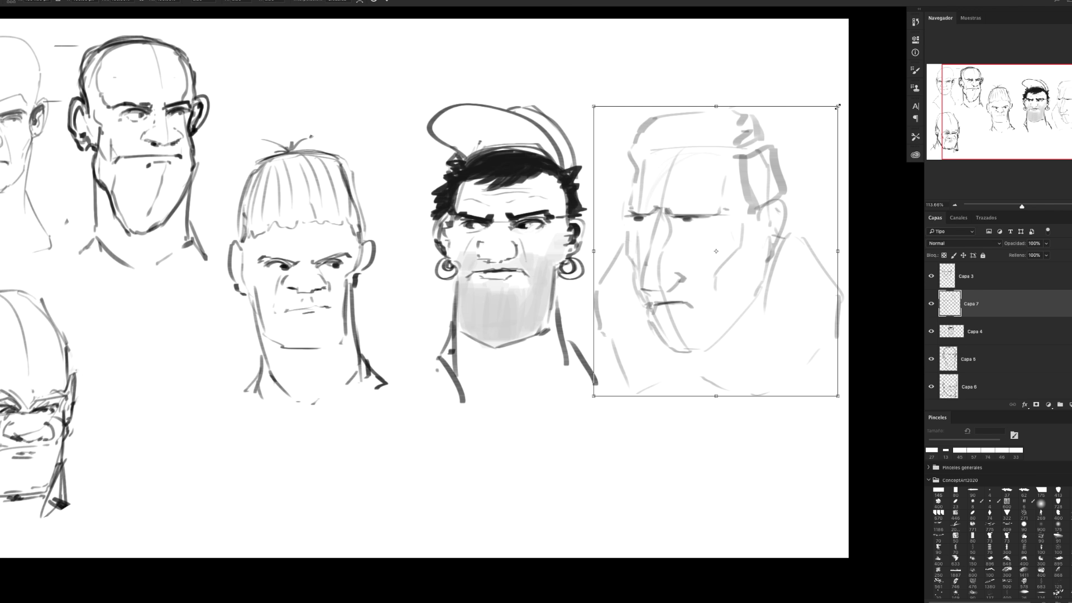
left_click_drag(837, 106, 832, 102)
key("Return")
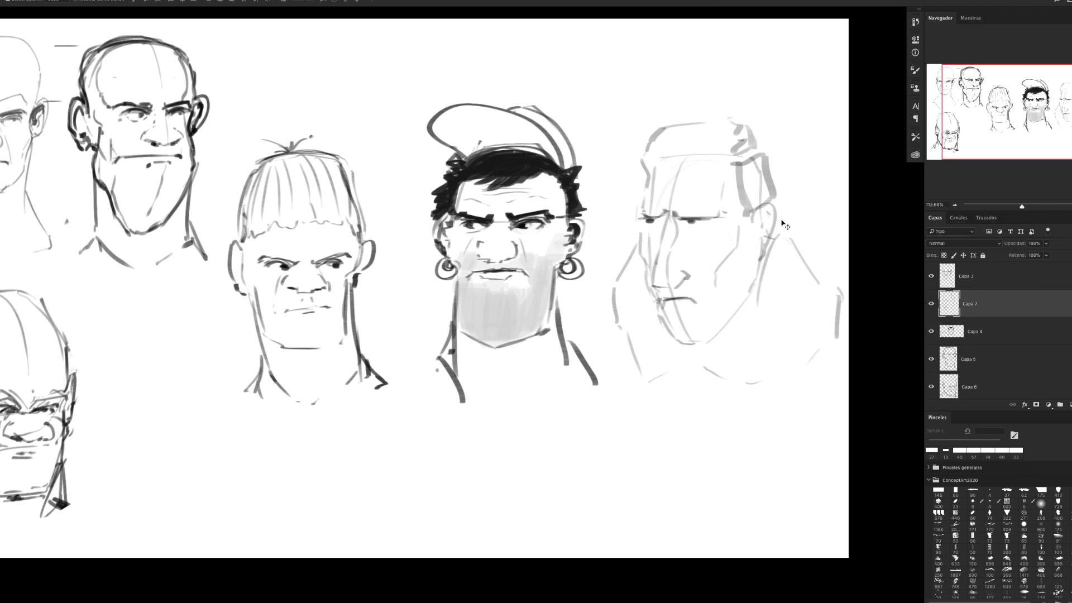
key("b")
key("alt+bracketleft")
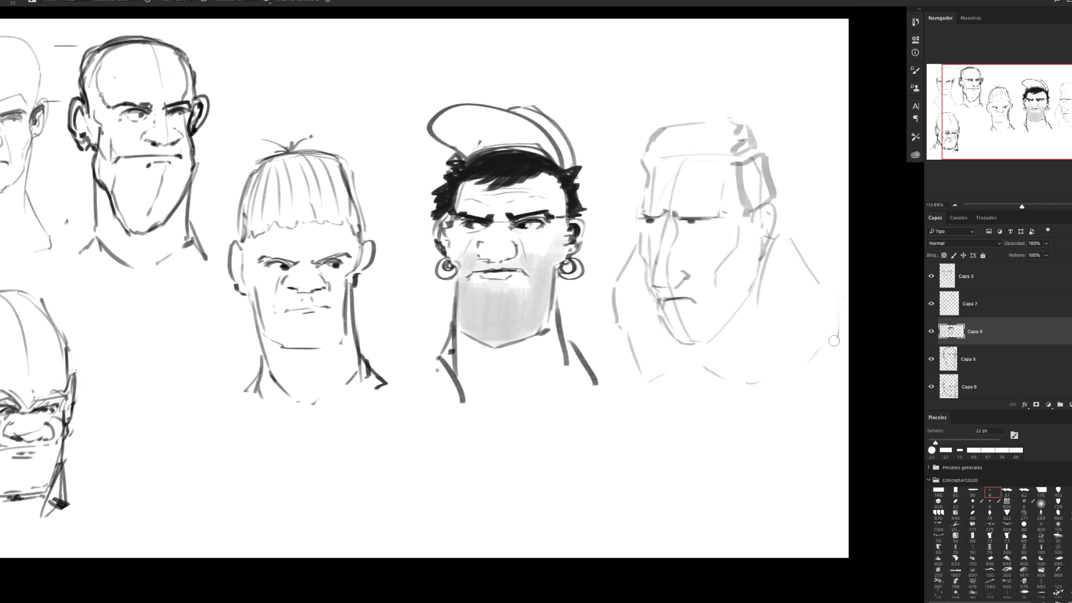
scroll(834, 341, "down", 3)
Switch to a smaller inking brush and ink the new head's eyelids and eyebrow
key("e")
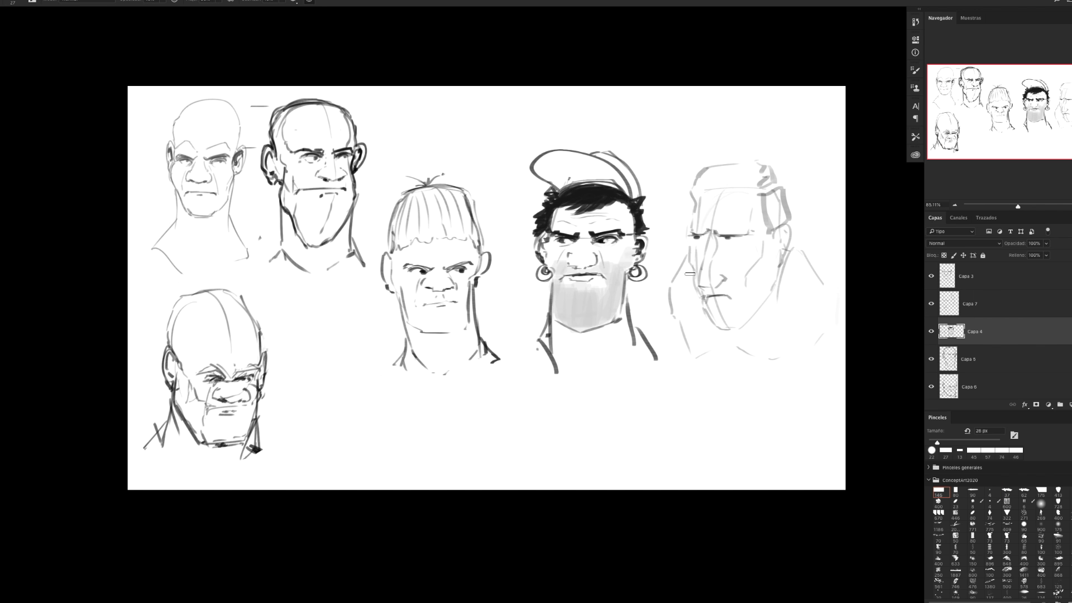
scroll(690, 274, "up", 2)
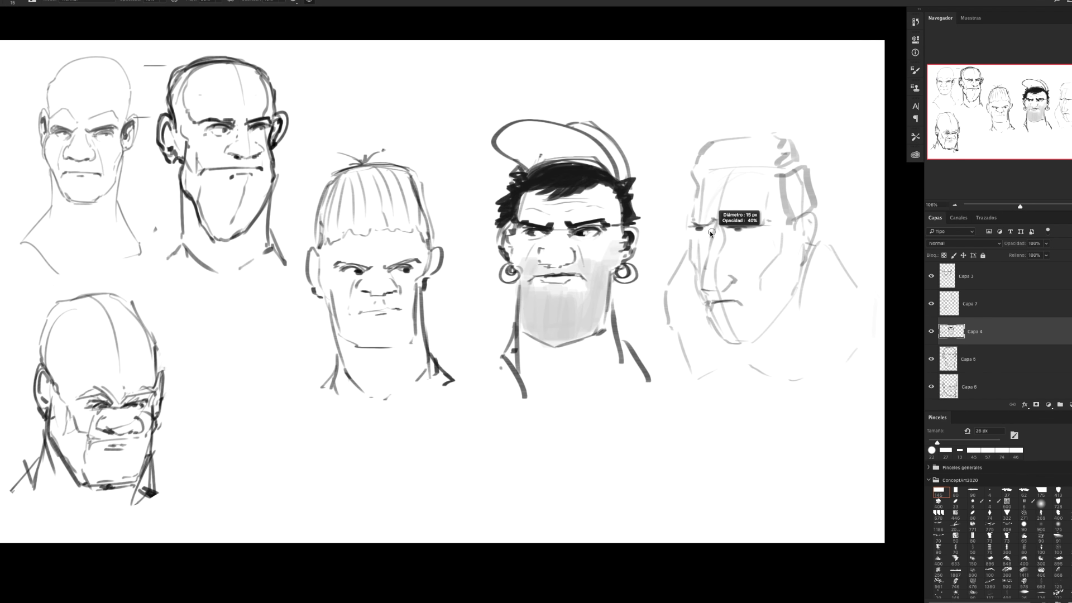
left_click_drag(691, 225, 765, 224)
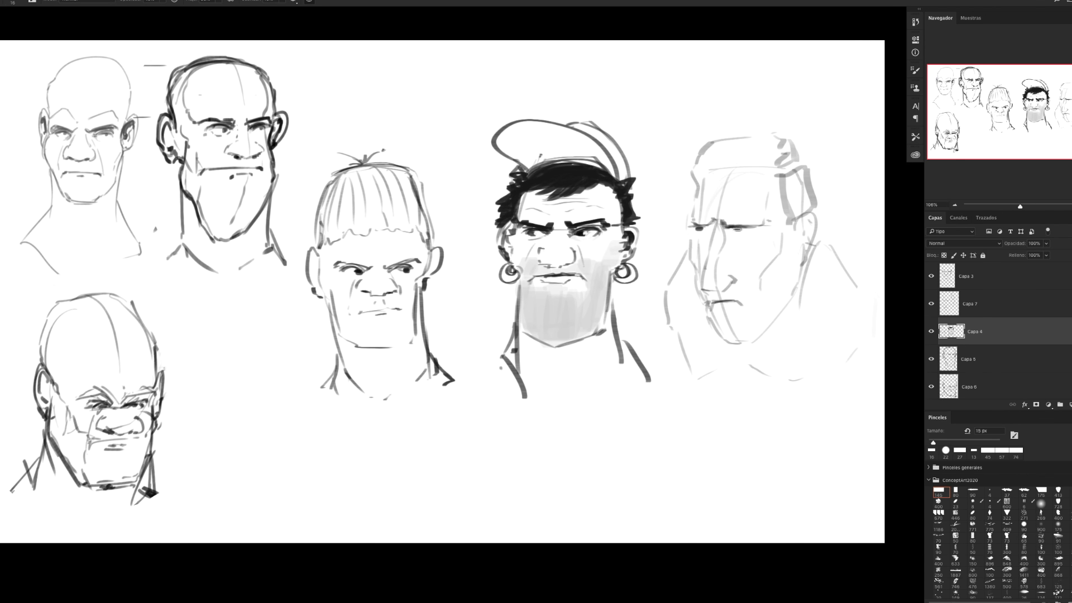
left_click(956, 502)
left_click_drag(689, 214, 759, 225)
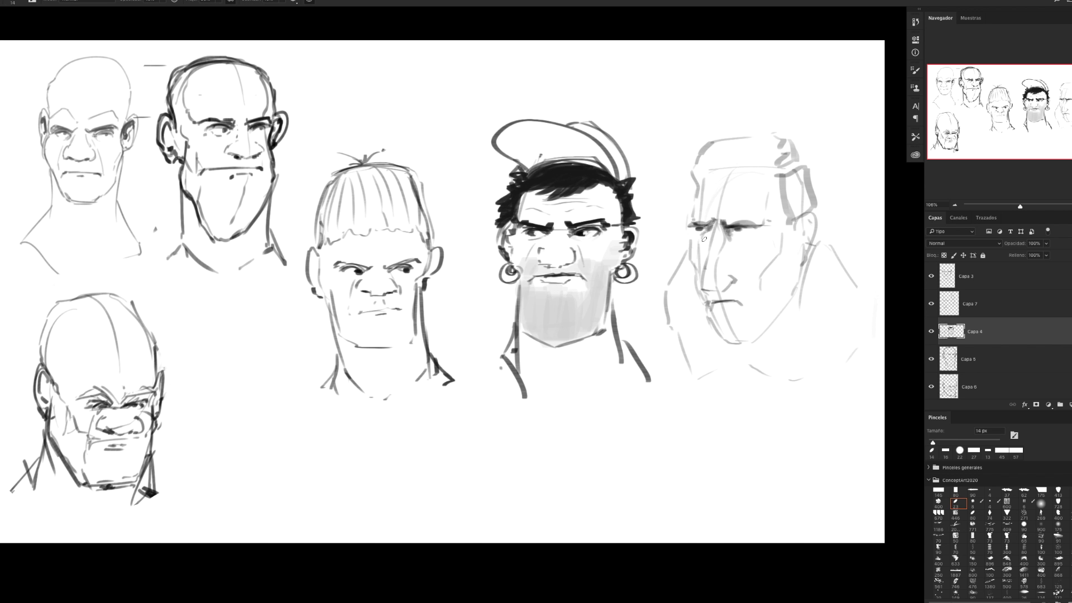
left_click_drag(721, 220, 760, 219)
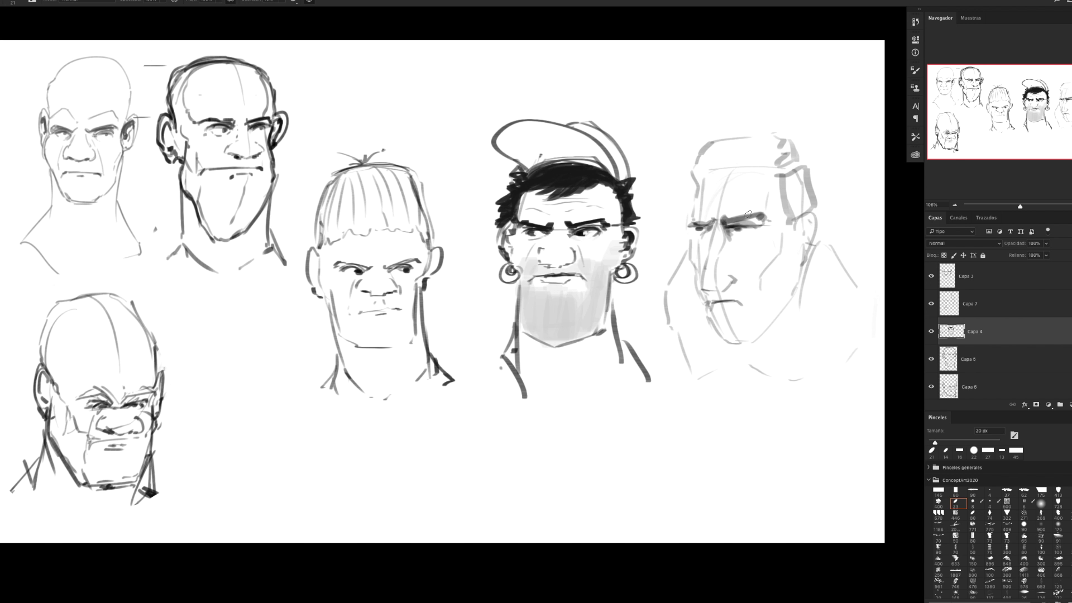
mouse_move(724, 220)
left_mouse_down()
mouse_move(759, 215)
mouse_move(691, 217)
mouse_move(758, 220)
mouse_move(726, 223)
left_mouse_up()
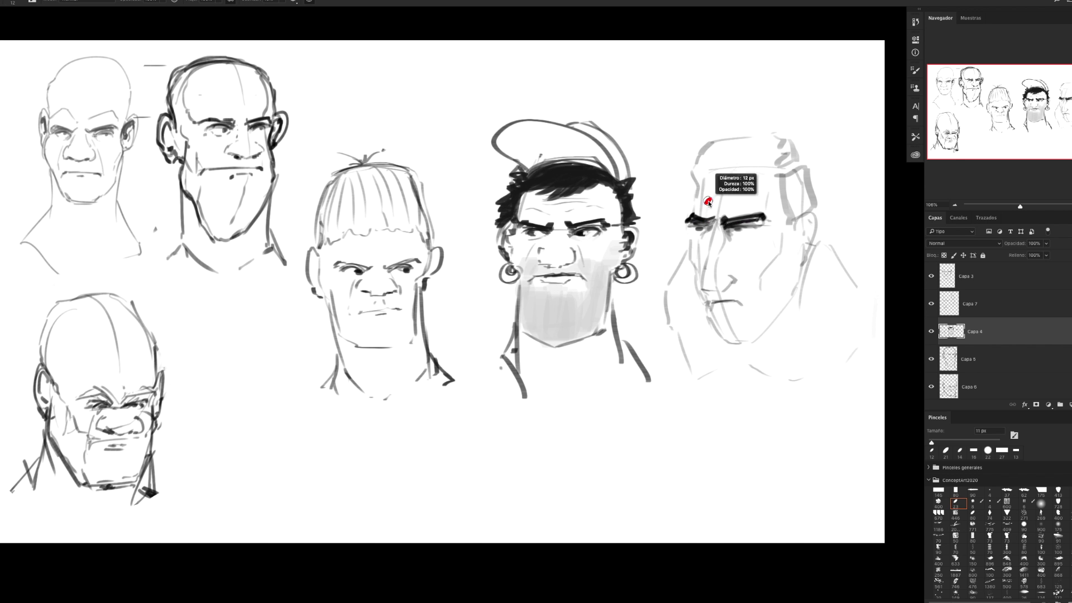
Ink the black hair, sideburns, thick brow, nose bridge, cheek and jawline
mouse_move(698, 153)
left_mouse_down()
mouse_move(705, 171)
mouse_move(711, 142)
mouse_move(737, 137)
mouse_move(765, 167)
mouse_move(799, 146)
mouse_move(794, 165)
mouse_move(751, 137)
mouse_move(726, 137)
mouse_move(678, 156)
mouse_move(694, 191)
mouse_move(693, 173)
left_mouse_up()
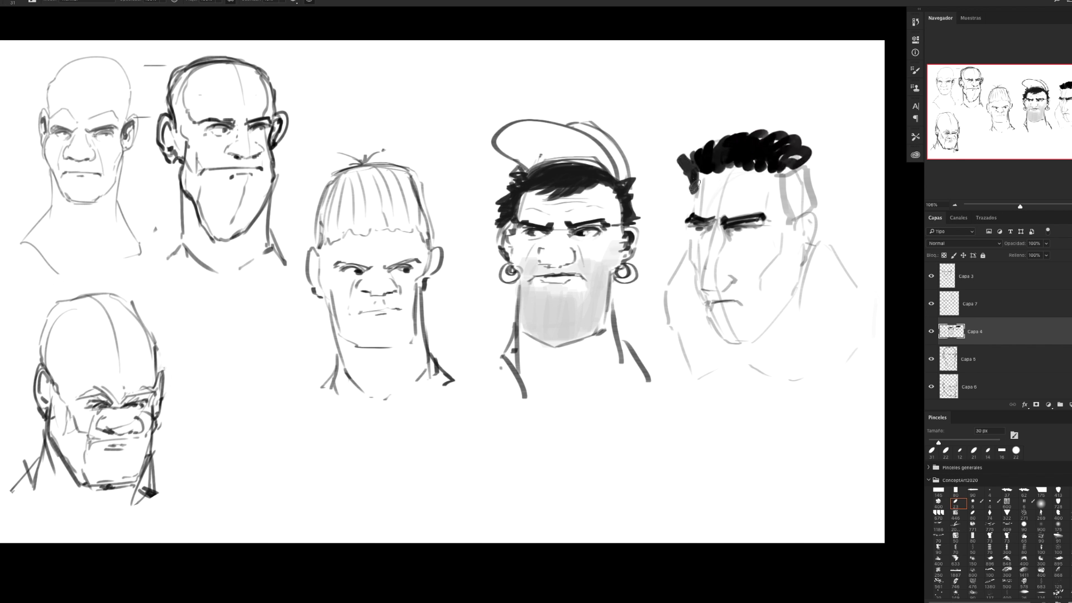
mouse_move(787, 167)
left_mouse_down()
mouse_move(789, 215)
mouse_move(800, 205)
mouse_move(804, 167)
mouse_move(796, 212)
mouse_move(785, 229)
mouse_move(761, 219)
mouse_move(772, 221)
left_mouse_up()
right_click(737, 235, "alt")
mouse_move(706, 222)
left_mouse_down()
mouse_move(684, 225)
mouse_move(751, 228)
left_mouse_up()
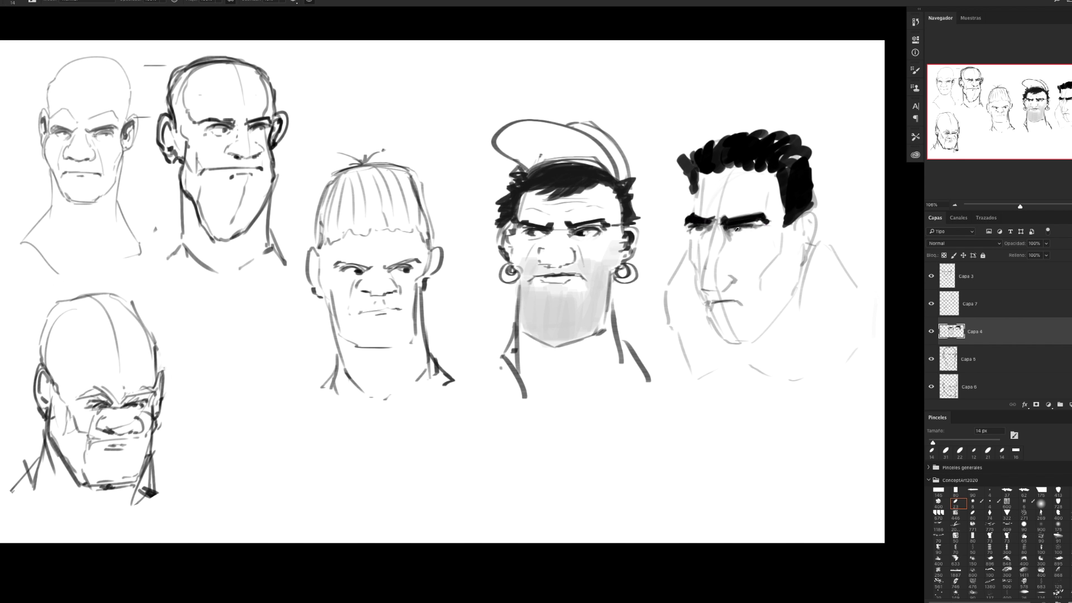
mouse_move(713, 234)
left_mouse_down()
mouse_move(705, 289)
mouse_move(733, 275)
left_mouse_up()
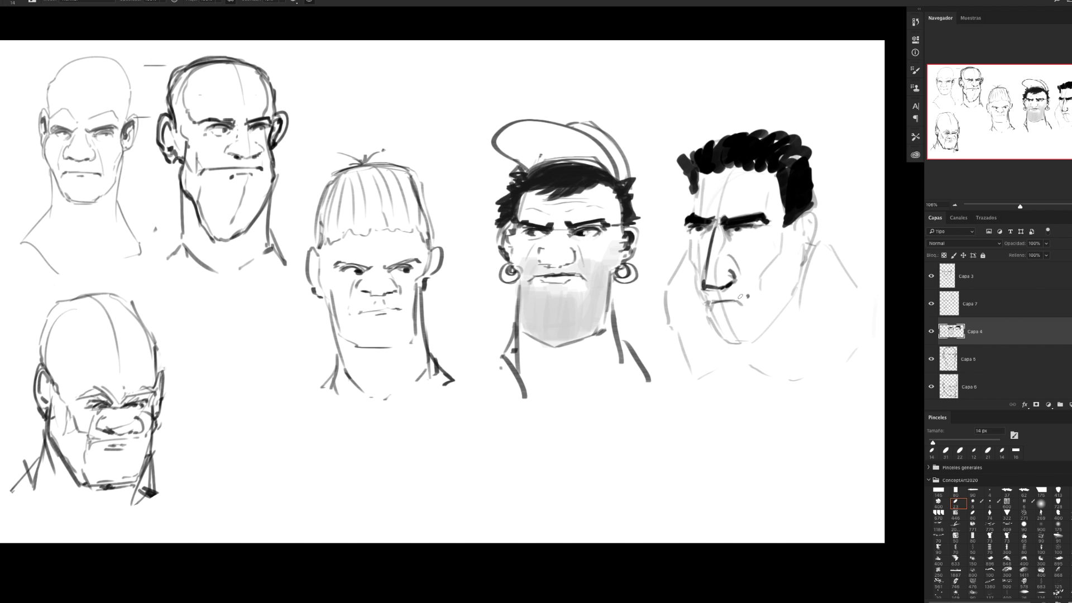
left_click_drag(687, 236, 701, 305)
mouse_move(758, 295)
left_mouse_down()
mouse_move(712, 332)
mouse_move(738, 345)
left_mouse_up()
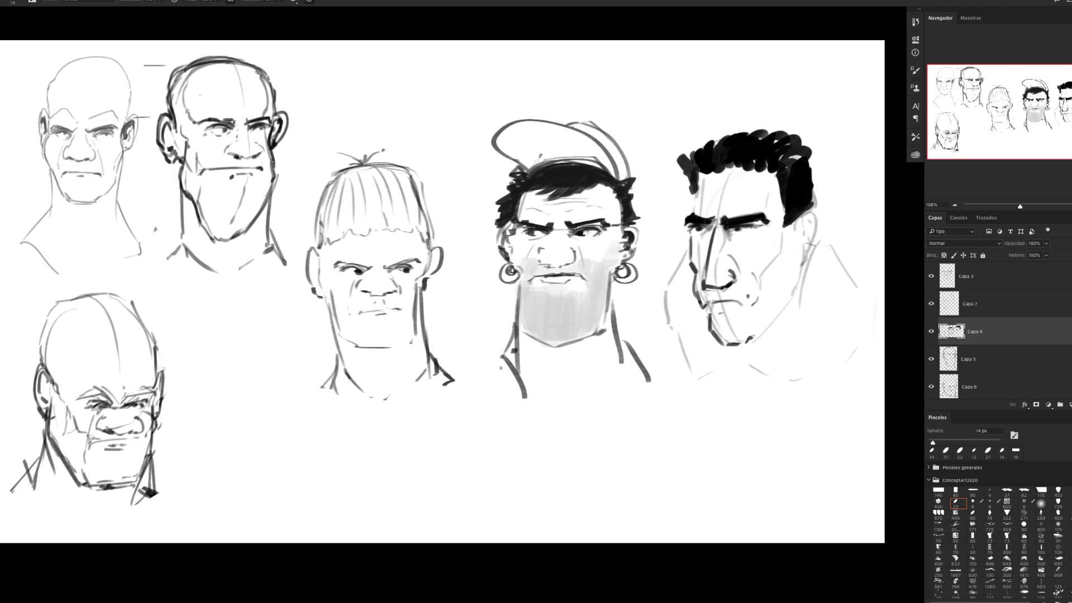
left_click_drag(748, 338, 761, 335)
Ink the ear, both neck lines, shoulders and chest, plus extra cheek and nose strokes
mouse_move(799, 226)
left_mouse_down()
mouse_move(817, 246)
mouse_move(758, 337)
left_mouse_up()
left_click_drag(686, 258, 669, 331)
left_click_drag(818, 253, 840, 334)
left_click_drag(682, 269, 646, 323)
mouse_move(825, 283)
left_mouse_down()
mouse_move(859, 318)
mouse_move(812, 388)
left_mouse_up()
mouse_move(649, 320)
left_mouse_down()
mouse_move(658, 365)
mouse_move(683, 367)
left_mouse_up()
mouse_move(689, 370)
left_mouse_down()
mouse_move(704, 387)
mouse_move(811, 386)
left_mouse_up()
mouse_move(783, 237)
left_mouse_down()
mouse_move(752, 294)
mouse_move(758, 302)
mouse_move(716, 323)
left_mouse_up()
key("z")
left_click(740, 278, "alt")
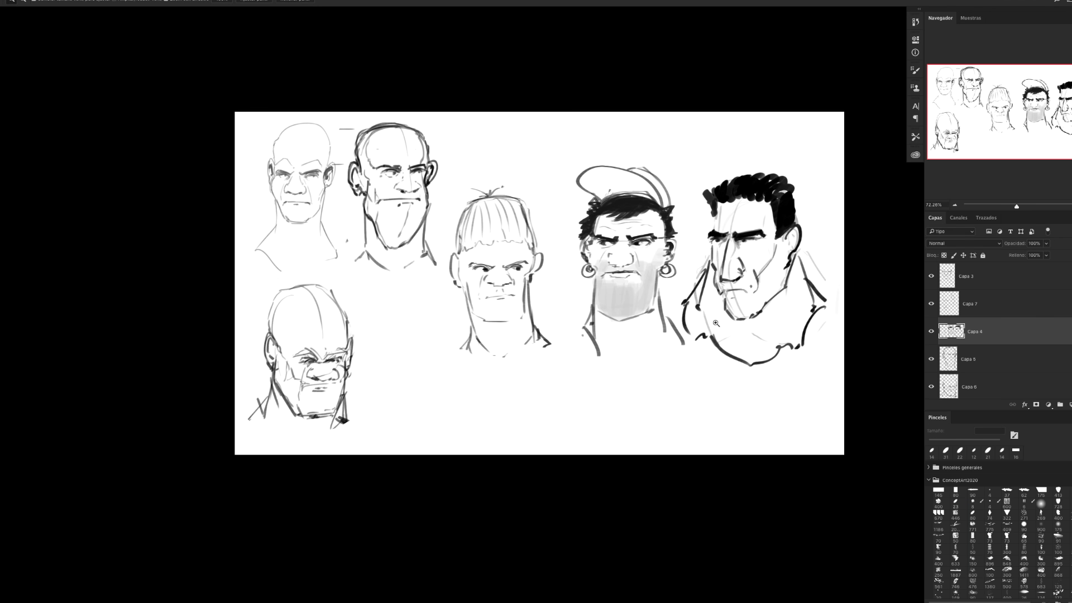
Shift the right-hand heads down-left and merge Capa 7 down into Capa 4
key("v")
mouse_move(532, 284)
left_mouse_down()
mouse_move(525, 302)
mouse_move(530, 285)
left_mouse_up()
mouse_move(724, 254)
left_mouse_down()
mouse_move(668, 317)
mouse_move(775, 248)
left_mouse_up()
left_click(987, 315)
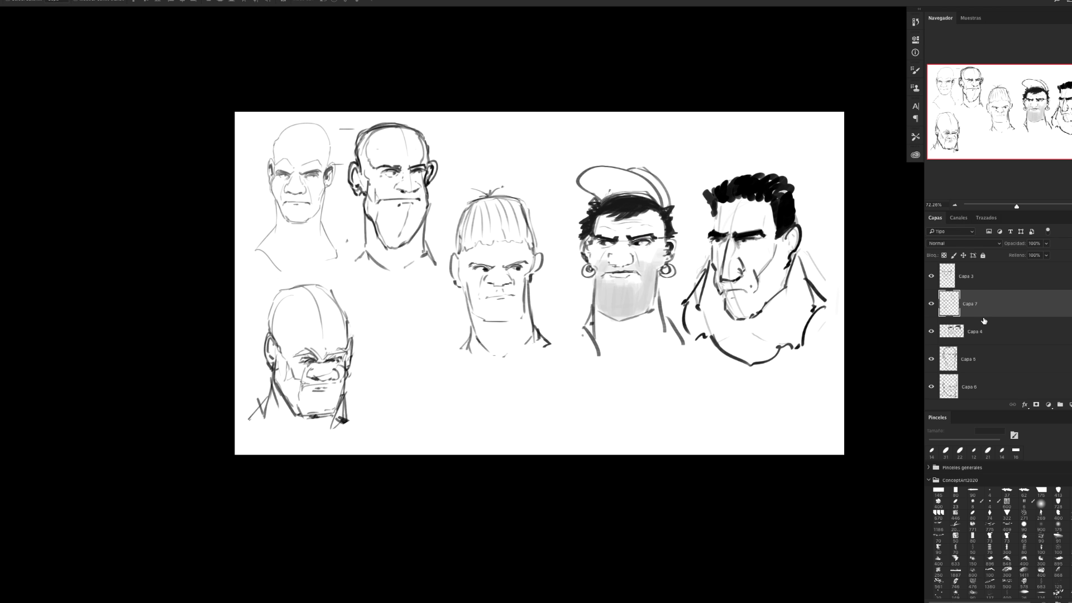
key("ctrl+e")
left_click_drag(673, 229, 583, 304)
Scale the three lower-right heads down slightly and move them left toward the other studies
key("ctrl+t")
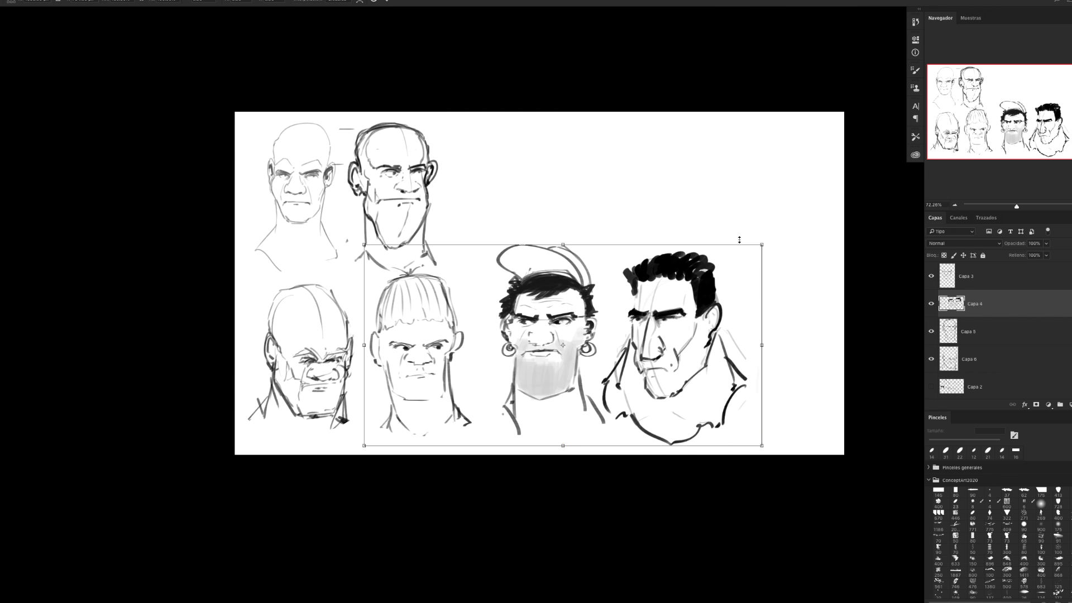
left_click_drag(763, 244, 743, 257)
left_click_drag(692, 288, 667, 304)
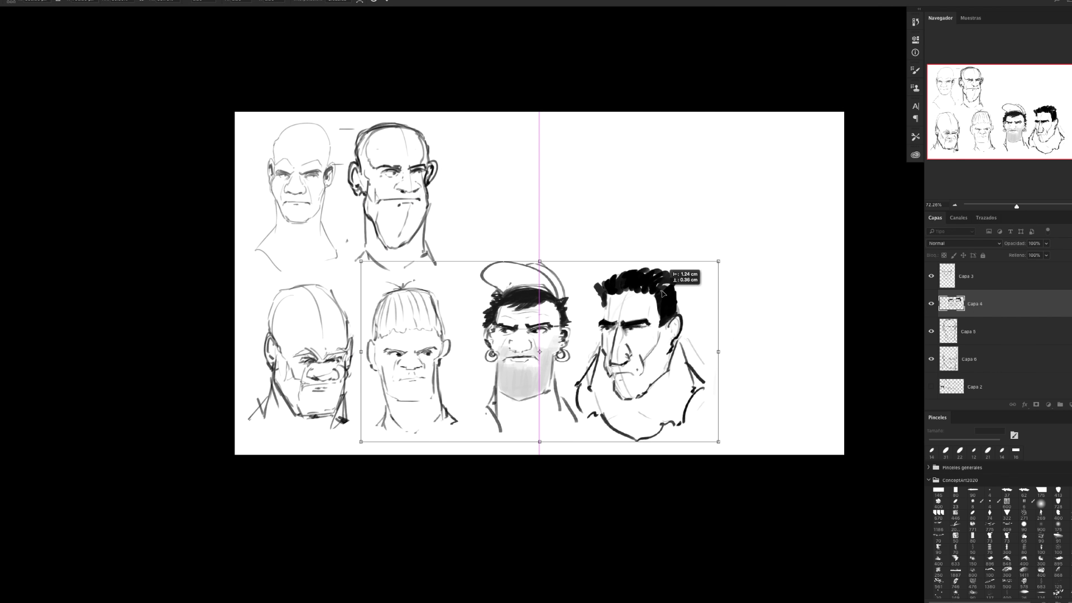
key("Return")
key("z")
left_click(576, 324)
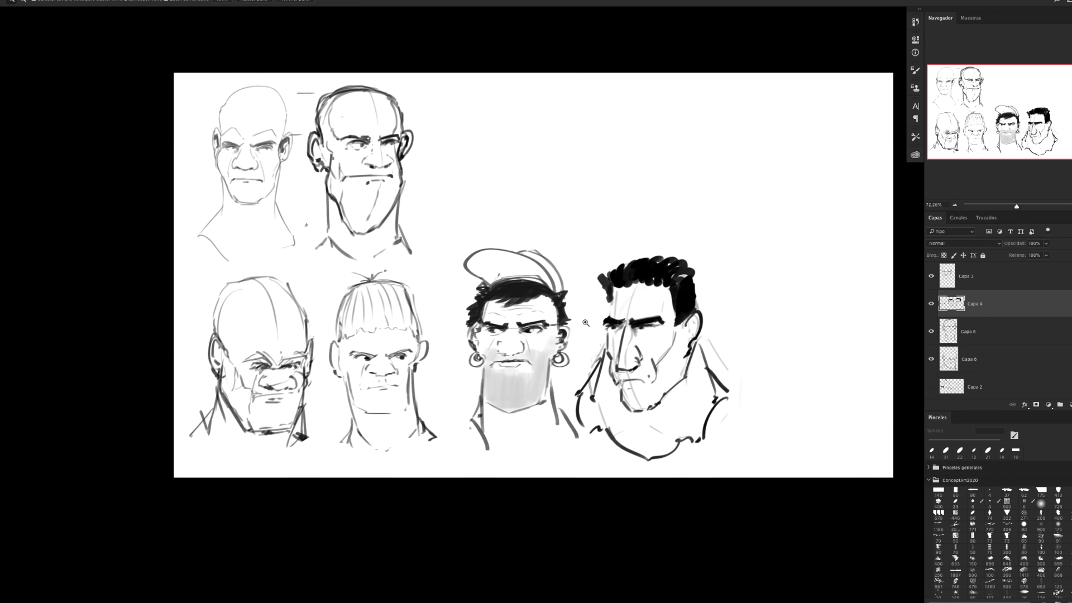
key("v")
left_click_drag(523, 290, 519, 289)
key("b")
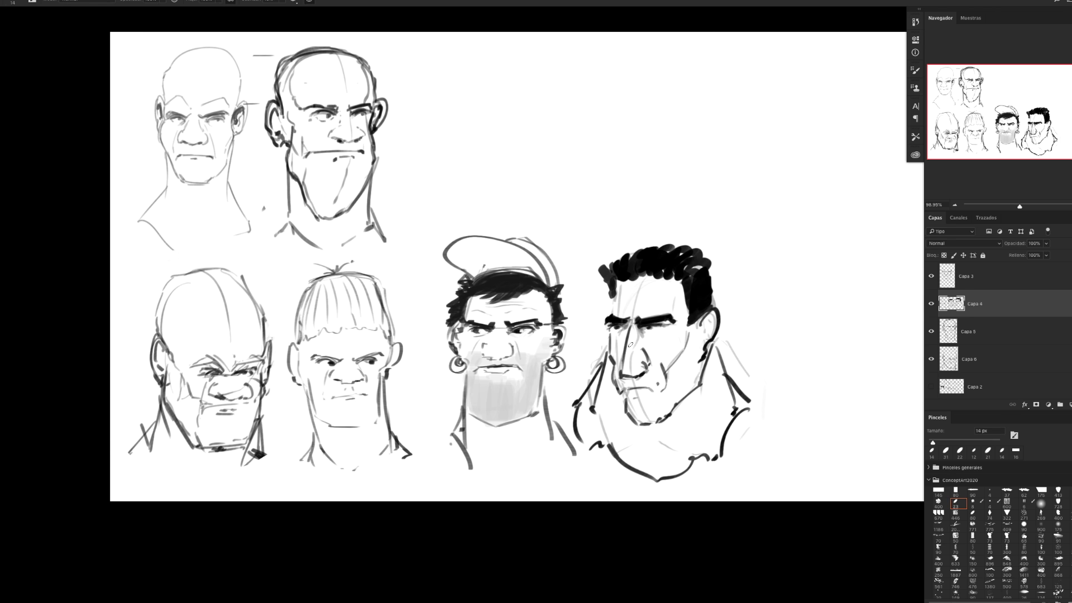
scroll(631, 345, "up", 3)
Add thin brow and temple lines to the black-haired face with a 3 px brush
left_click(989, 493)
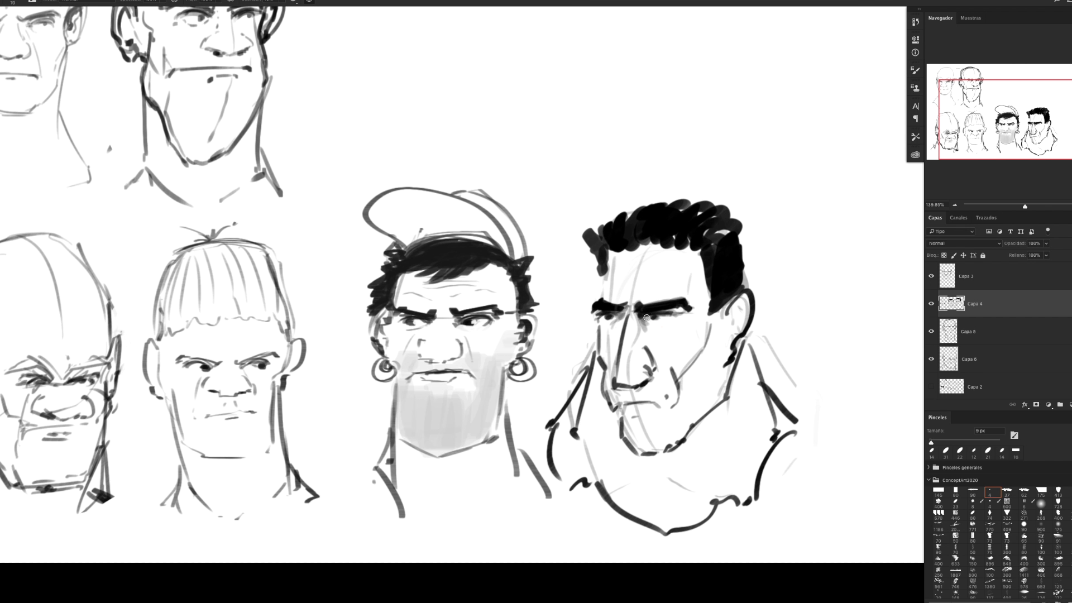
key("bracketleft")
left_click_drag(642, 293, 696, 291)
mouse_move(627, 296)
left_mouse_down()
mouse_move(595, 290)
mouse_move(602, 272)
left_mouse_up()
left_click_drag(705, 283, 695, 321)
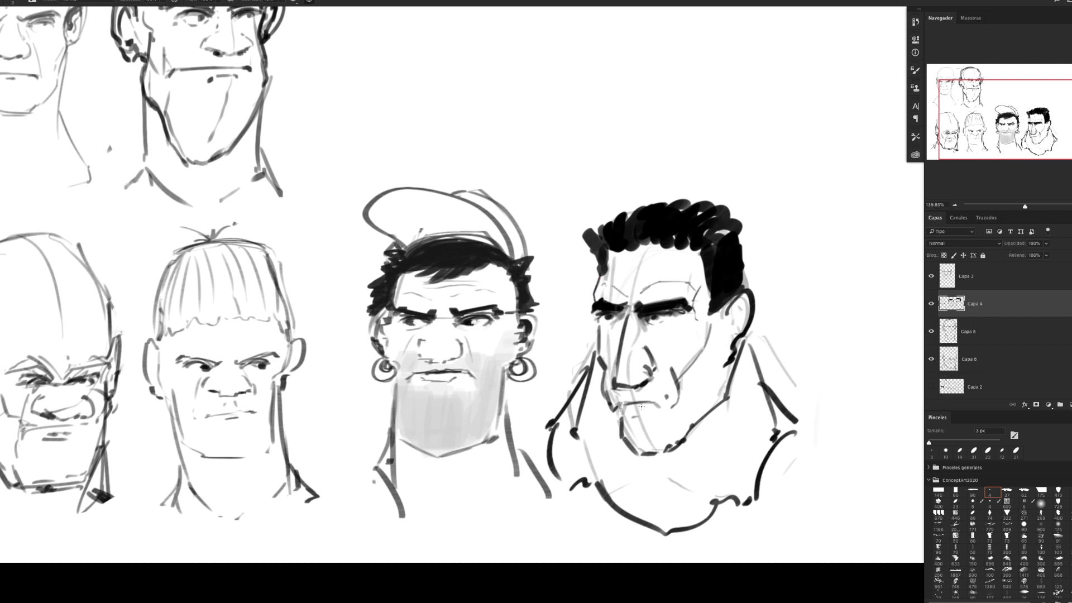
Lasso the black-haired face, cut it onto its own layer Capa 7, and fade it to 20% opacity
key("l")
mouse_move(563, 322)
left_mouse_down()
mouse_move(566, 515)
mouse_move(840, 444)
mouse_move(667, 140)
mouse_move(563, 330)
left_mouse_up()
key("ctrl+shift+j")
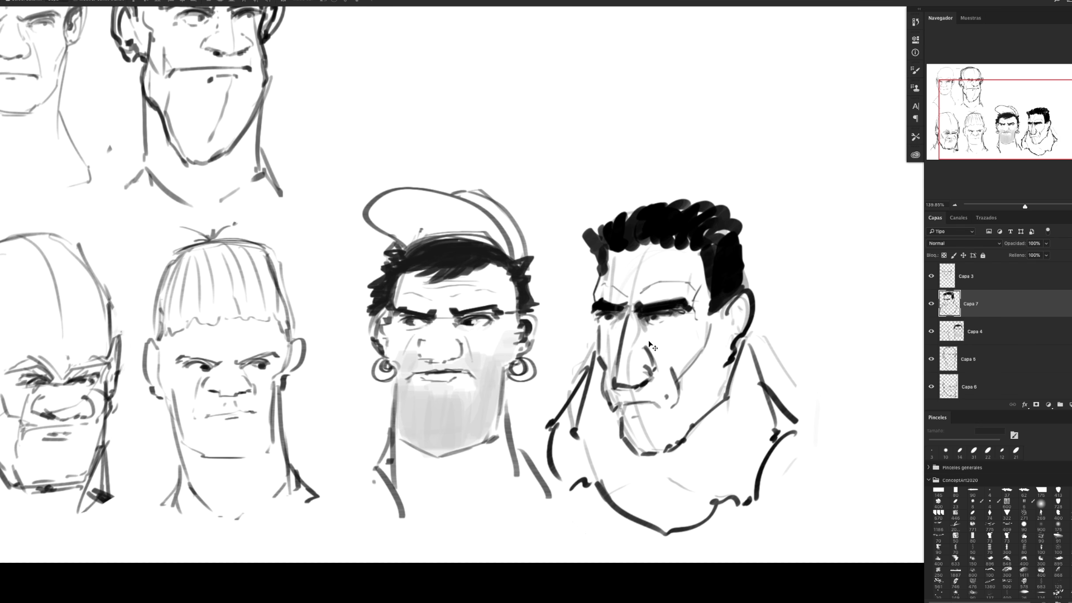
key("2")
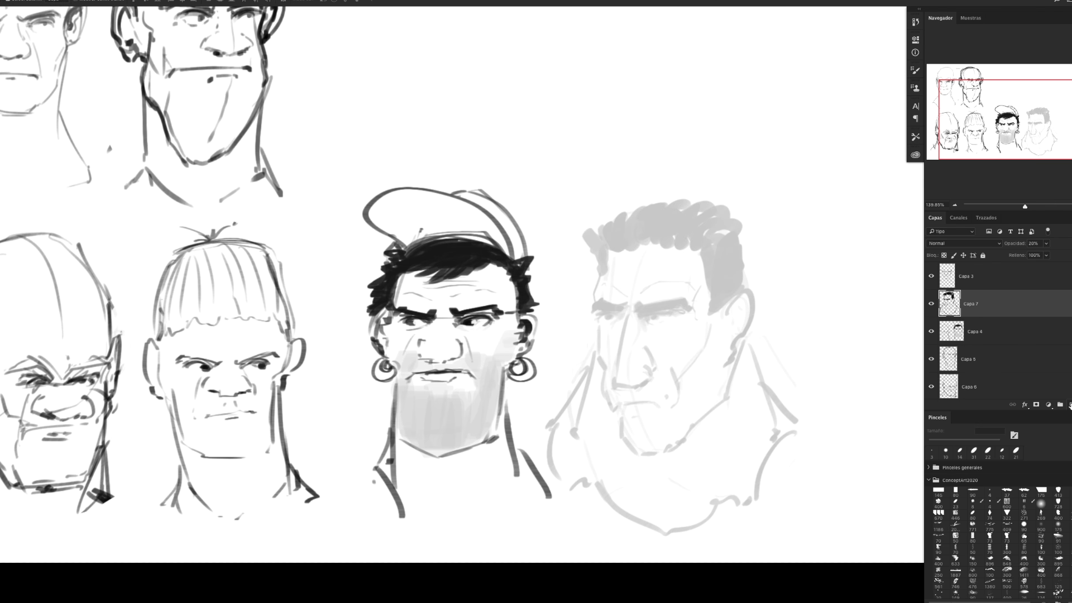
On new layer Capa 8, redraw the faded face's eyes, temple, nose and cheek lines
left_click(1069, 404)
key("b")
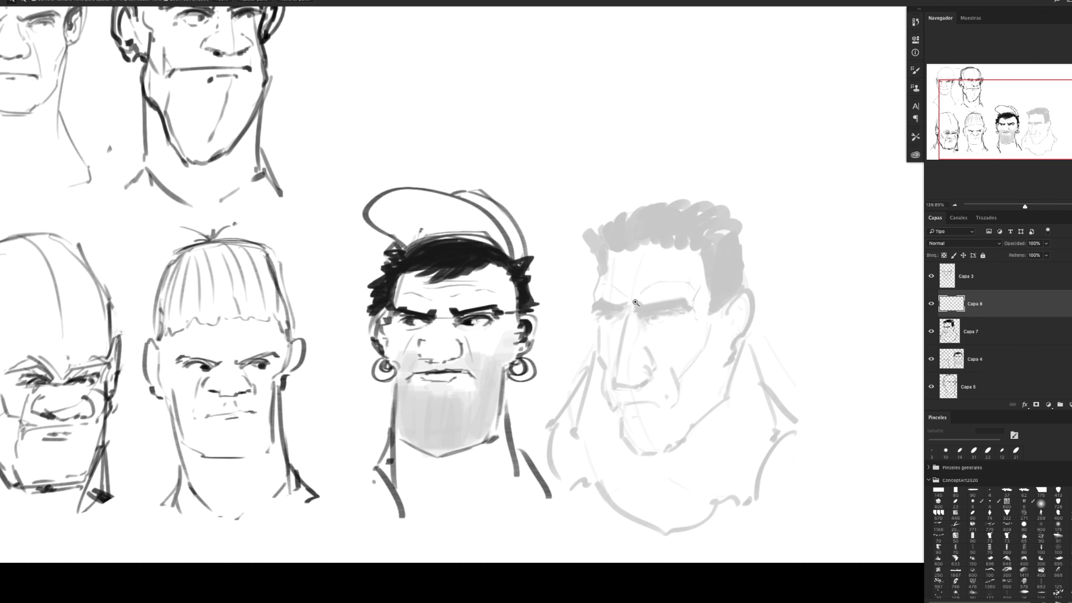
scroll(642, 313, "up", 1)
mouse_move(643, 315)
left_mouse_down()
mouse_move(667, 314)
mouse_move(647, 317)
mouse_move(652, 333)
mouse_move(654, 317)
mouse_move(642, 314)
mouse_move(673, 320)
mouse_move(641, 316)
mouse_move(685, 306)
mouse_move(591, 306)
mouse_move(615, 318)
left_mouse_up()
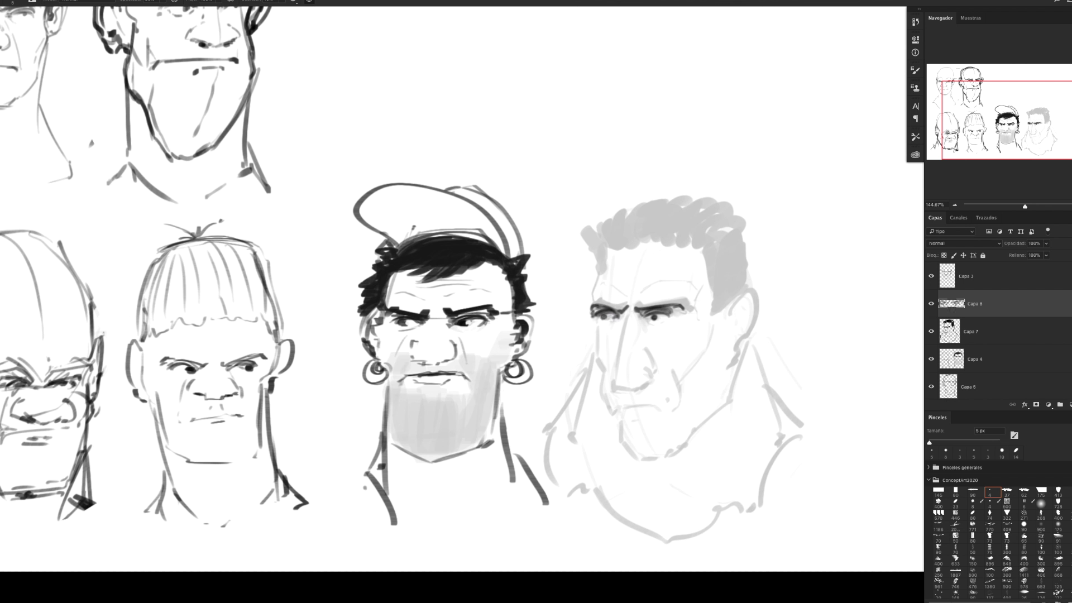
mouse_move(601, 316)
left_mouse_down()
mouse_move(618, 314)
mouse_move(594, 316)
left_mouse_up()
mouse_move(641, 319)
left_mouse_down()
mouse_move(605, 326)
mouse_move(599, 366)
left_mouse_up()
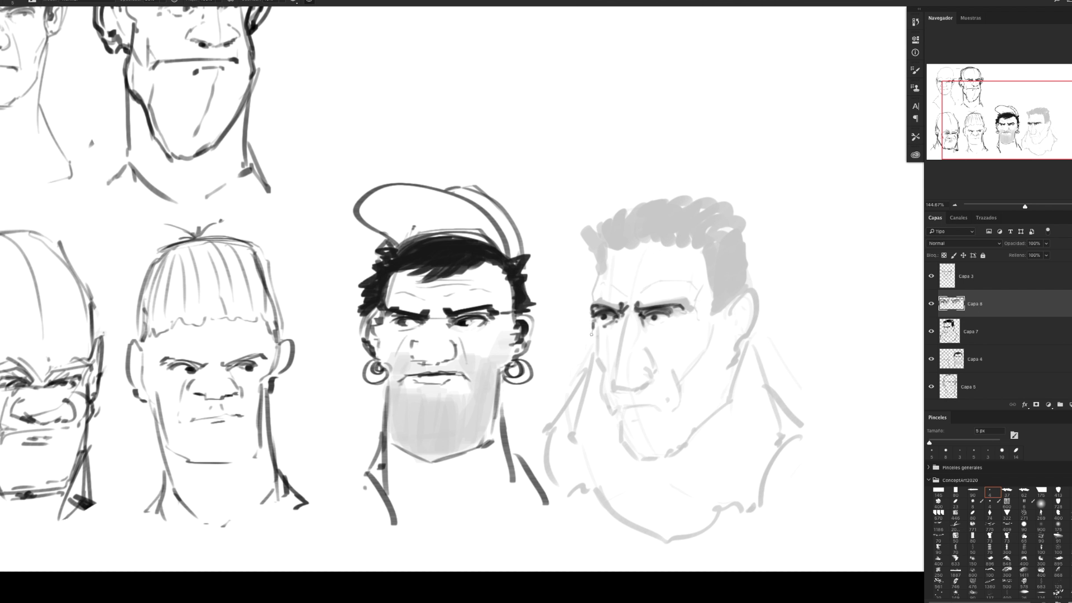
left_click_drag(714, 318, 692, 374)
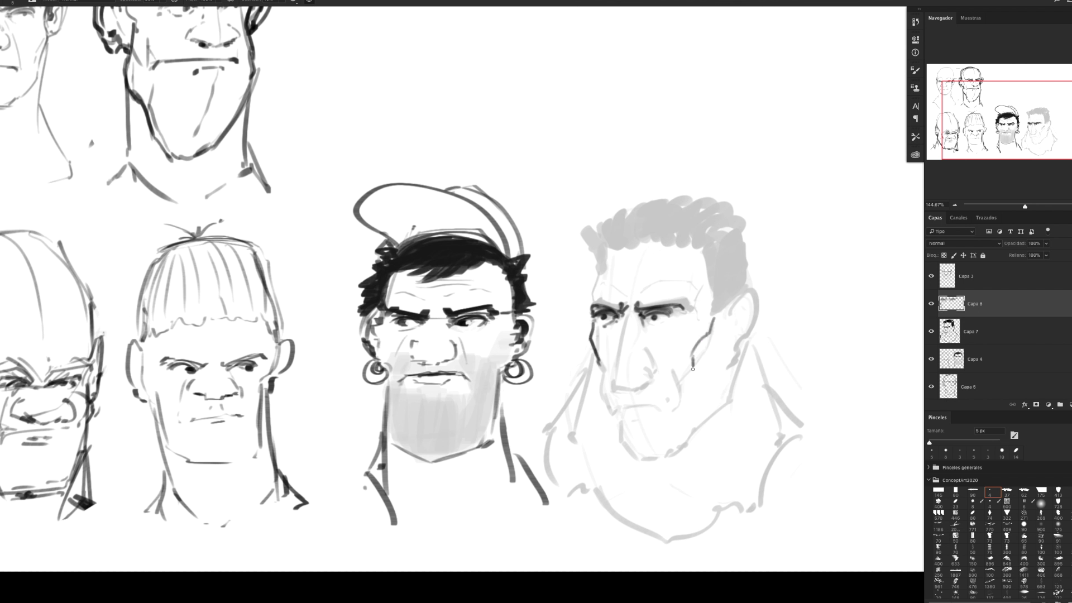
left_click_drag(592, 305, 592, 254)
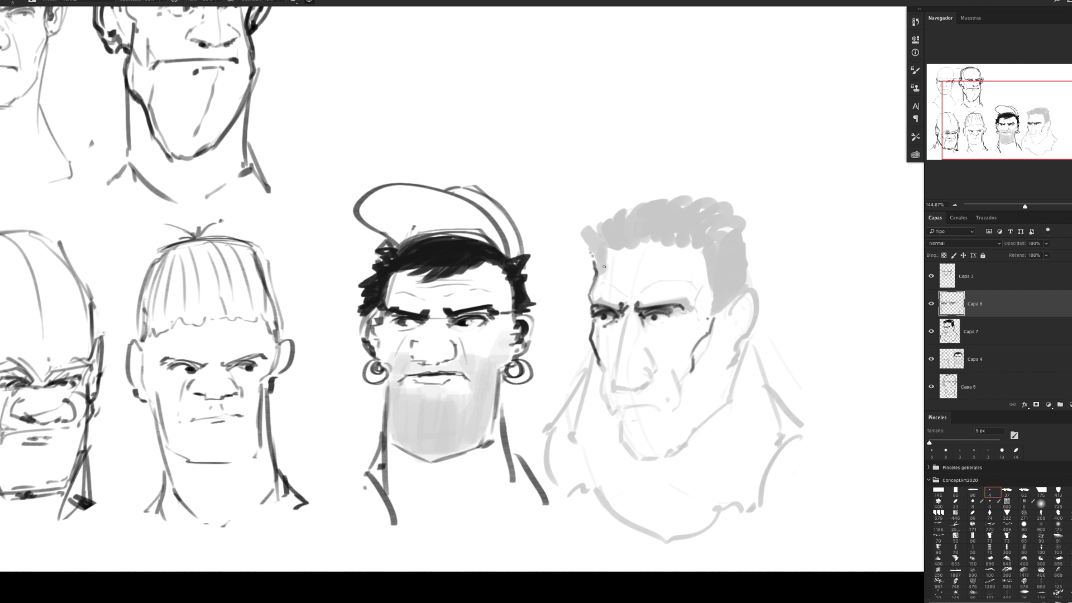
left_click_drag(671, 360, 681, 419)
mouse_move(600, 351)
left_mouse_down()
mouse_move(610, 428)
mouse_move(663, 410)
mouse_move(616, 447)
mouse_move(637, 464)
left_mouse_up()
Redraw the chin and jaw, the ear, the head's outline and the hairline
key("ctrl+z")
key("ctrl+z")
mouse_move(612, 429)
left_mouse_down()
mouse_move(626, 453)
mouse_move(664, 456)
mouse_move(693, 425)
left_mouse_up()
mouse_move(730, 309)
left_mouse_down()
mouse_move(758, 320)
mouse_move(743, 338)
left_mouse_up()
mouse_move(750, 291)
left_mouse_down()
mouse_move(726, 395)
mouse_move(691, 430)
left_mouse_up()
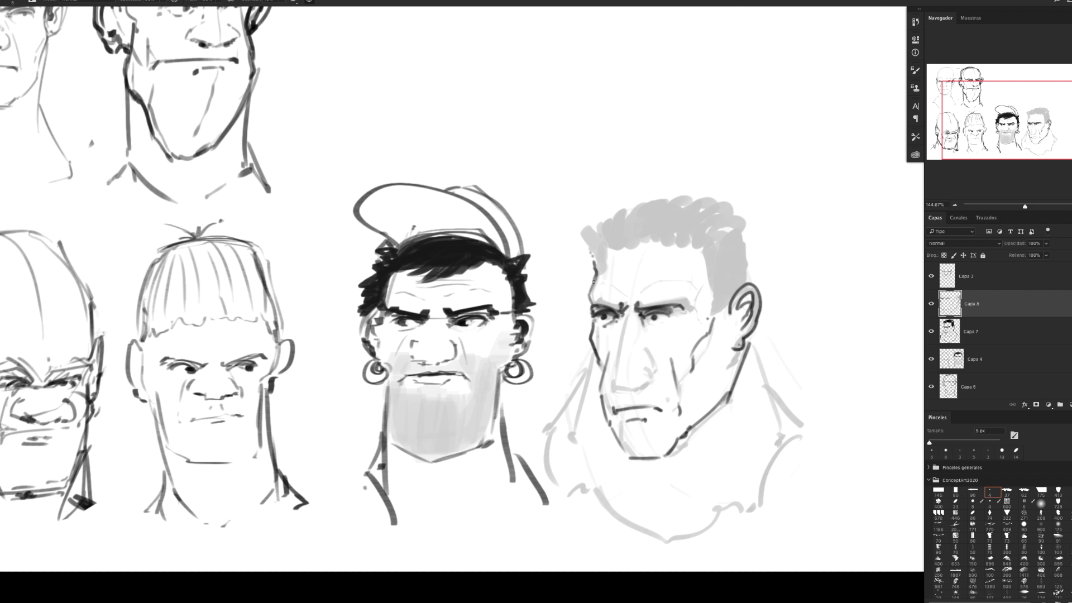
mouse_move(594, 259)
left_mouse_down()
mouse_move(634, 206)
mouse_move(702, 207)
mouse_move(740, 229)
mouse_move(743, 282)
mouse_move(722, 340)
left_mouse_up()
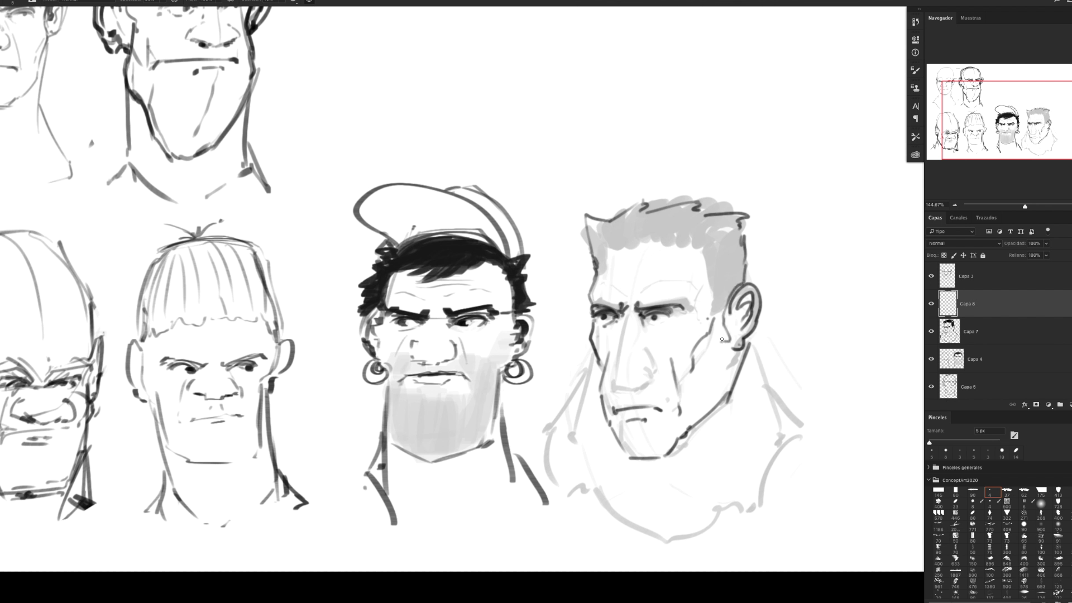
mouse_move(718, 302)
left_mouse_down()
mouse_move(696, 237)
mouse_move(673, 246)
left_mouse_up()
mouse_move(601, 272)
left_mouse_down()
mouse_move(659, 241)
mouse_move(690, 244)
left_mouse_up()
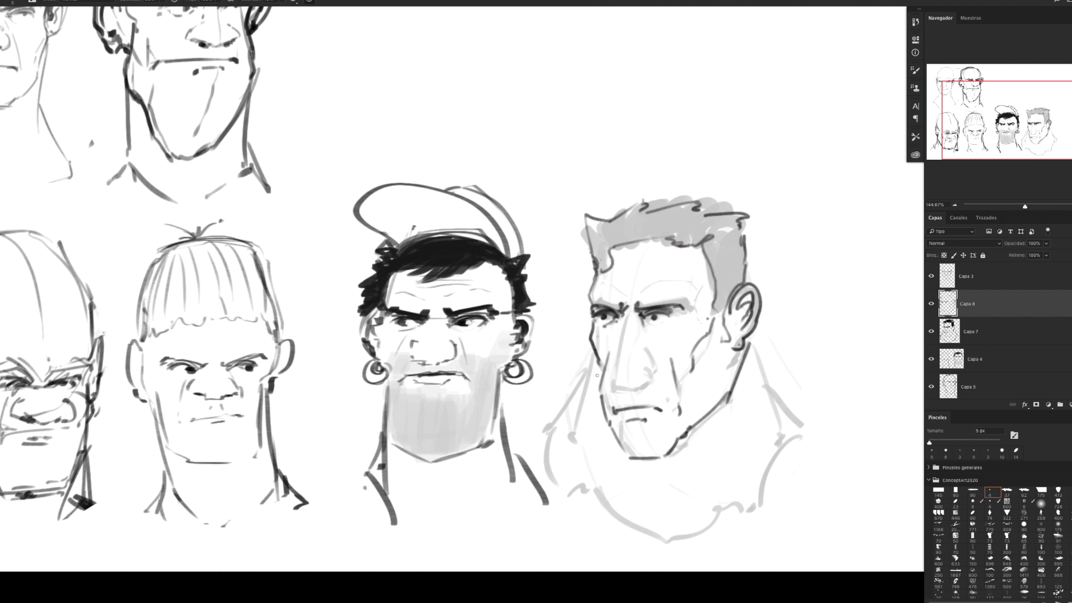
Draw the neck, both shoulders and the collar and chest strokes
left_click_drag(595, 369, 573, 442)
mouse_move(587, 391)
left_mouse_down()
mouse_move(538, 452)
mouse_move(576, 508)
mouse_move(721, 511)
left_mouse_up()
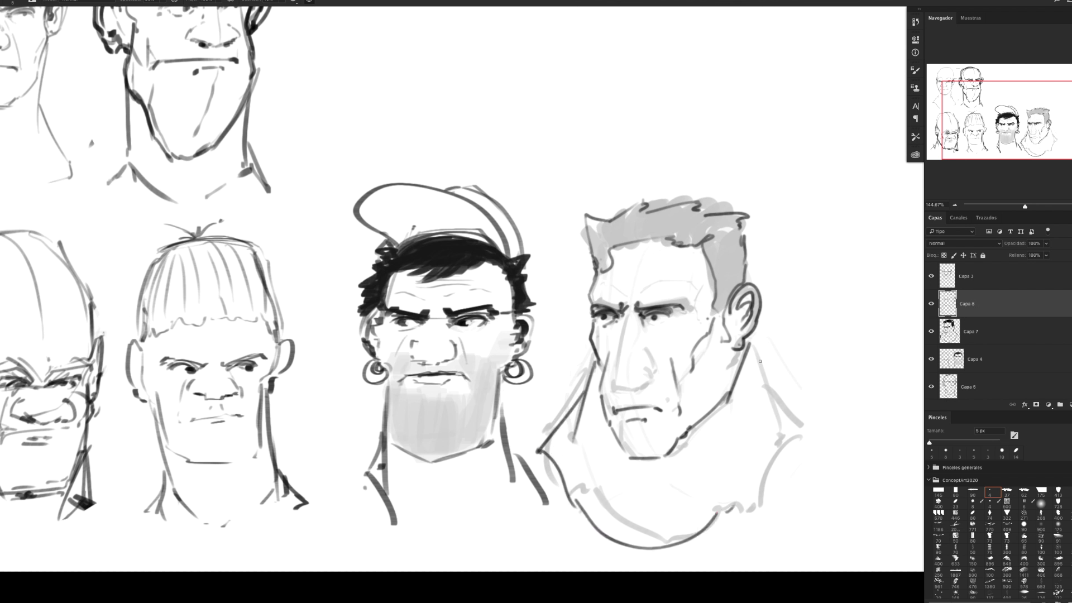
mouse_move(745, 350)
left_mouse_down()
mouse_move(761, 410)
mouse_move(806, 431)
mouse_move(772, 513)
left_mouse_up()
left_click_drag(807, 435, 822, 456)
mouse_move(809, 444)
left_mouse_down()
mouse_move(776, 511)
mouse_move(726, 511)
left_mouse_up()
mouse_move(579, 463)
left_mouse_down()
mouse_move(605, 503)
mouse_move(693, 492)
left_mouse_up()
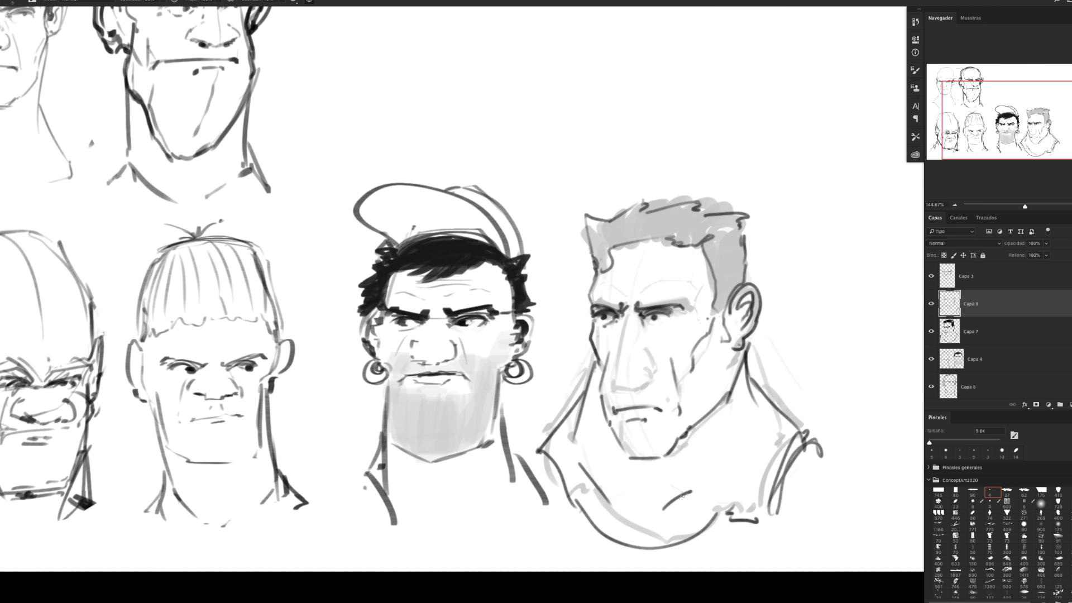
Redraw the nose's left side and base on Capa 8, keeping the faded layer for now
left_click(938, 338)
key("Delete")
key("ctrl+z")
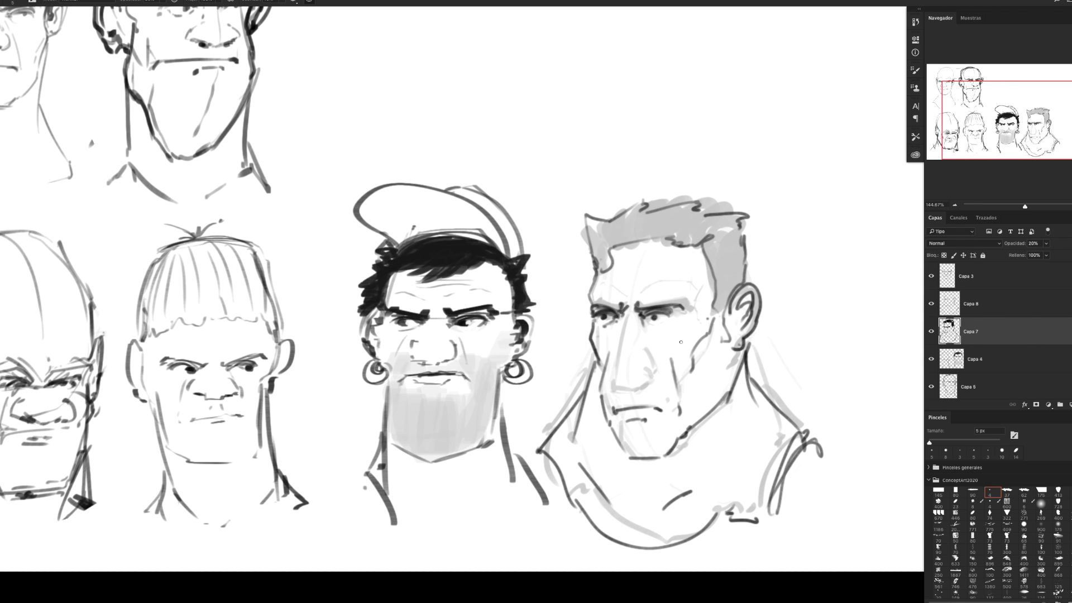
left_click_drag(622, 322, 618, 384)
left_click(977, 312)
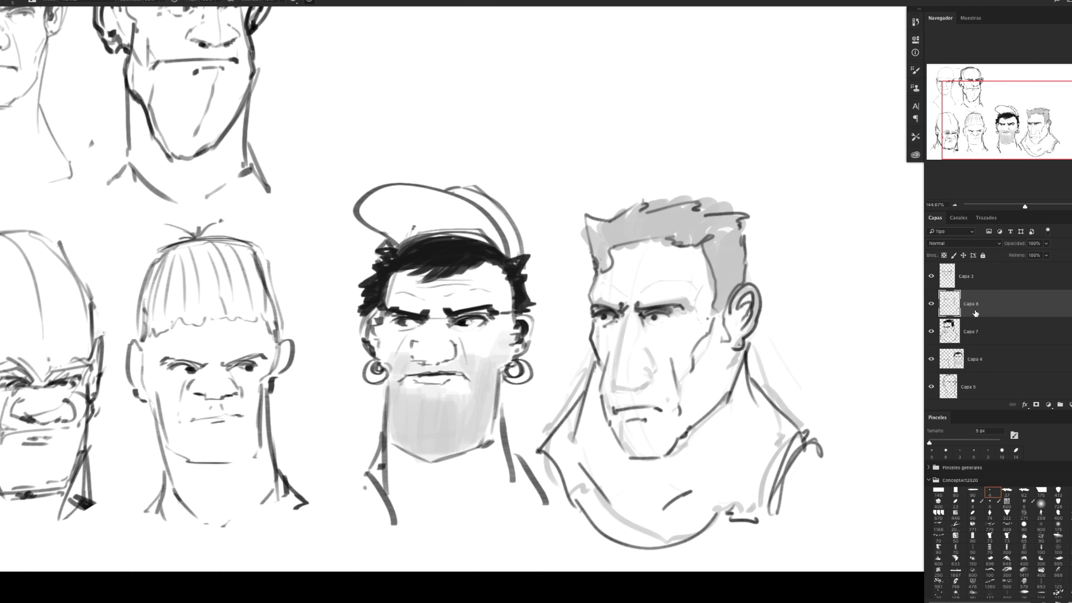
left_click_drag(624, 322, 615, 383)
left_click_drag(620, 391, 648, 382)
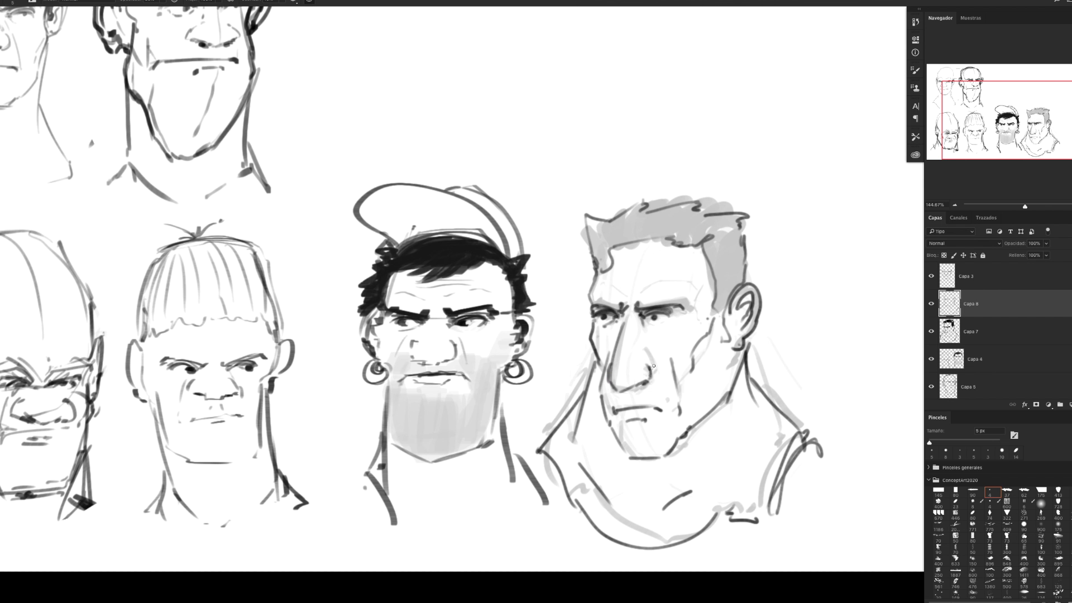
left_click_drag(657, 365, 664, 388)
left_click(977, 335)
Delete the faded Capa 7 and add an eyebrow and hair spikes on Capa 8
key("Delete")
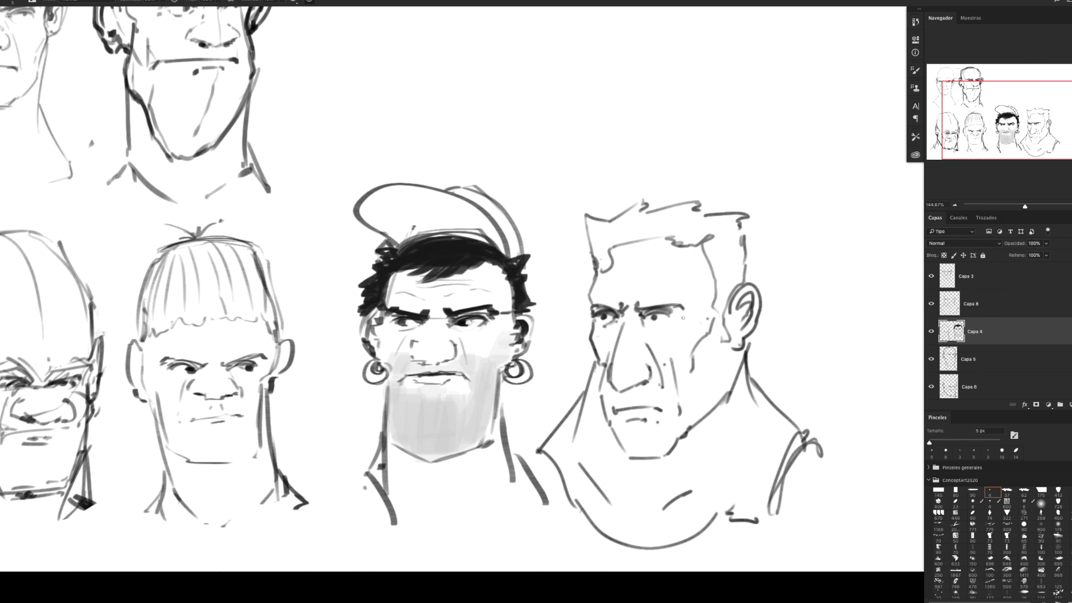
left_click(975, 308)
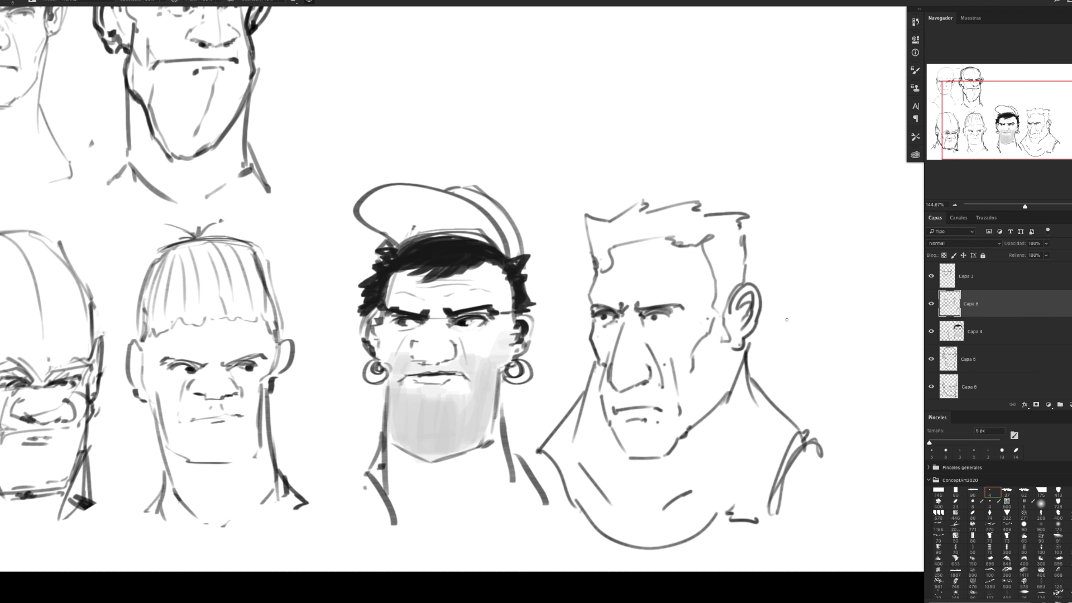
mouse_move(639, 295)
left_mouse_down()
mouse_move(672, 288)
mouse_move(601, 292)
left_mouse_up()
mouse_move(694, 327)
left_mouse_down()
mouse_move(603, 359)
mouse_move(626, 339)
mouse_move(585, 321)
left_mouse_up()
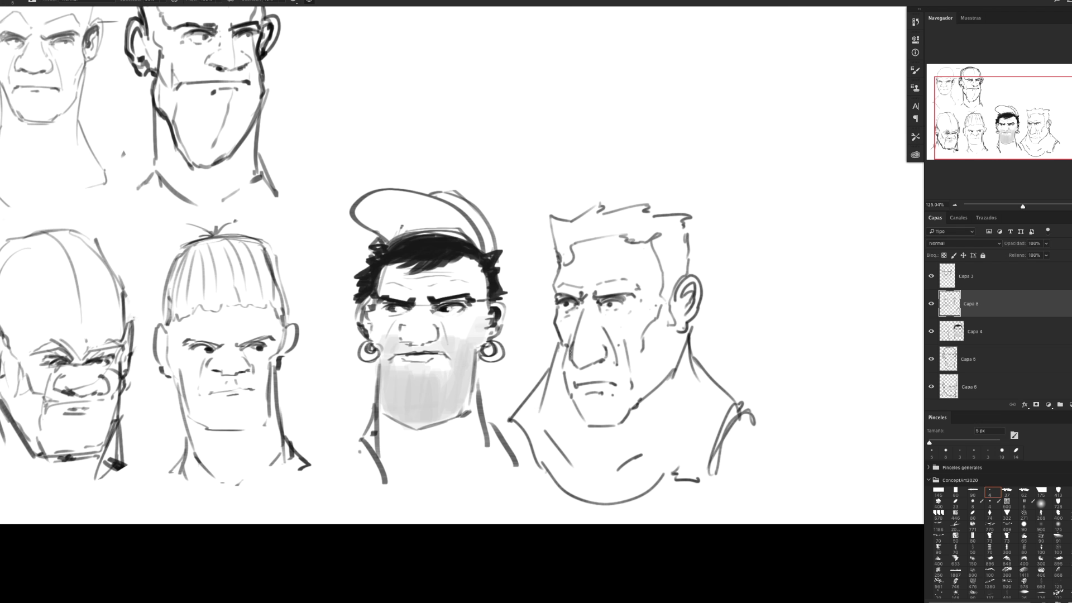
mouse_move(672, 298)
left_mouse_down()
mouse_move(654, 317)
mouse_move(665, 317)
left_mouse_up()
mouse_move(579, 312)
left_mouse_down()
mouse_move(565, 295)
mouse_move(577, 285)
left_mouse_up()
left_click_drag(683, 290, 693, 269)
Sketch a new egg-shaped head with jaw, chin and neck at the right, then lasso it
left_click_drag(813, 279, 840, 363)
left_click_drag(846, 287, 852, 349)
left_click_drag(766, 346, 813, 393)
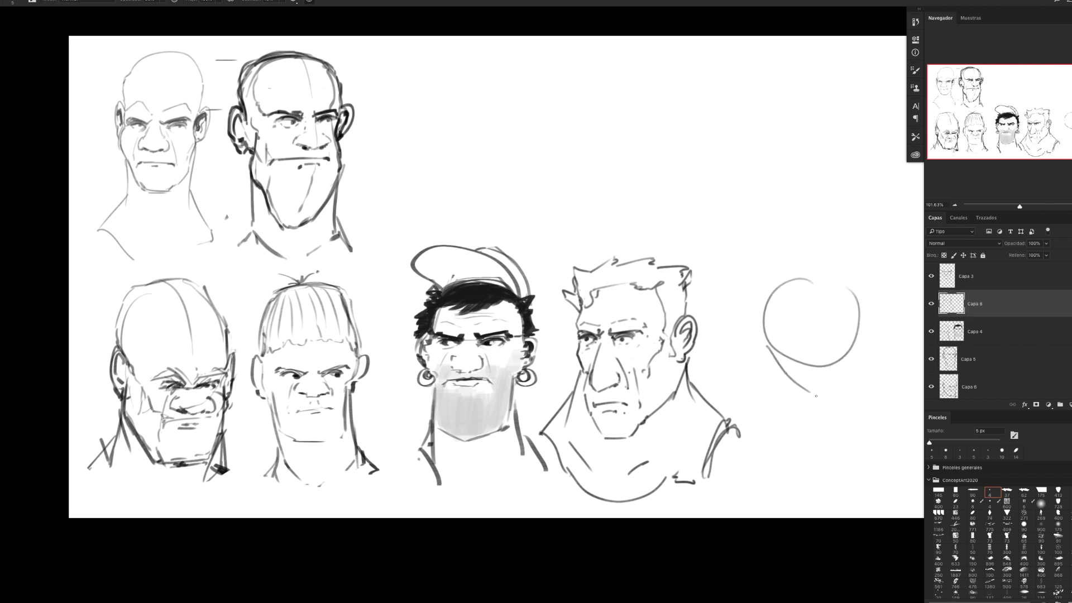
left_click_drag(856, 353, 814, 392)
left_click_drag(764, 316, 768, 351)
mouse_move(855, 325)
left_mouse_down()
mouse_move(856, 358)
mouse_move(789, 394)
mouse_move(793, 419)
left_mouse_up()
left_click_drag(836, 379, 821, 433)
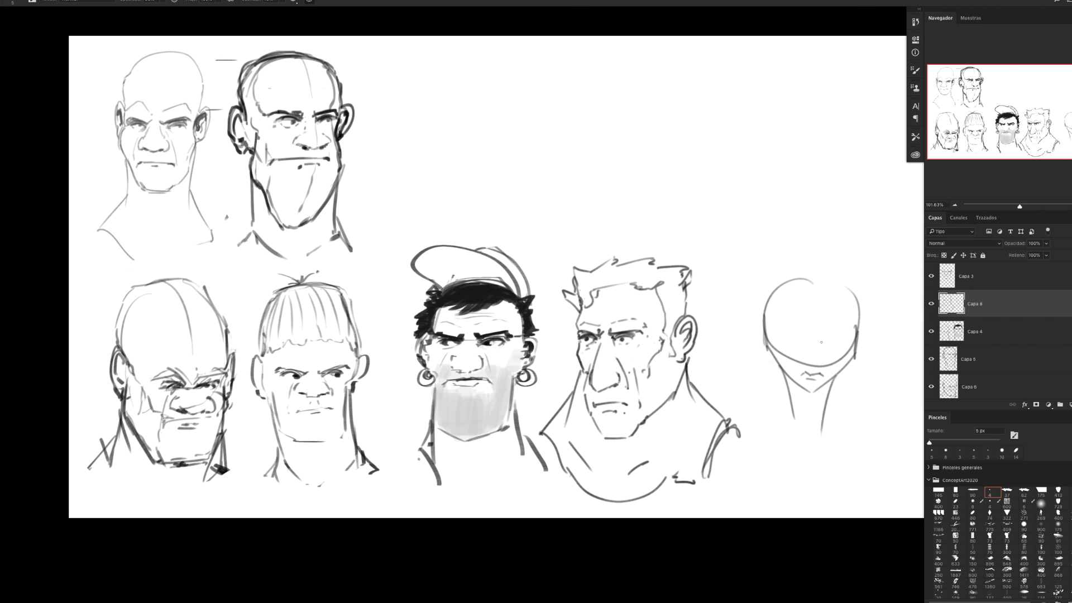
mouse_move(824, 348)
left_mouse_down()
mouse_move(846, 340)
mouse_move(780, 330)
left_mouse_up()
key("l")
left_click_drag(736, 342, 735, 347)
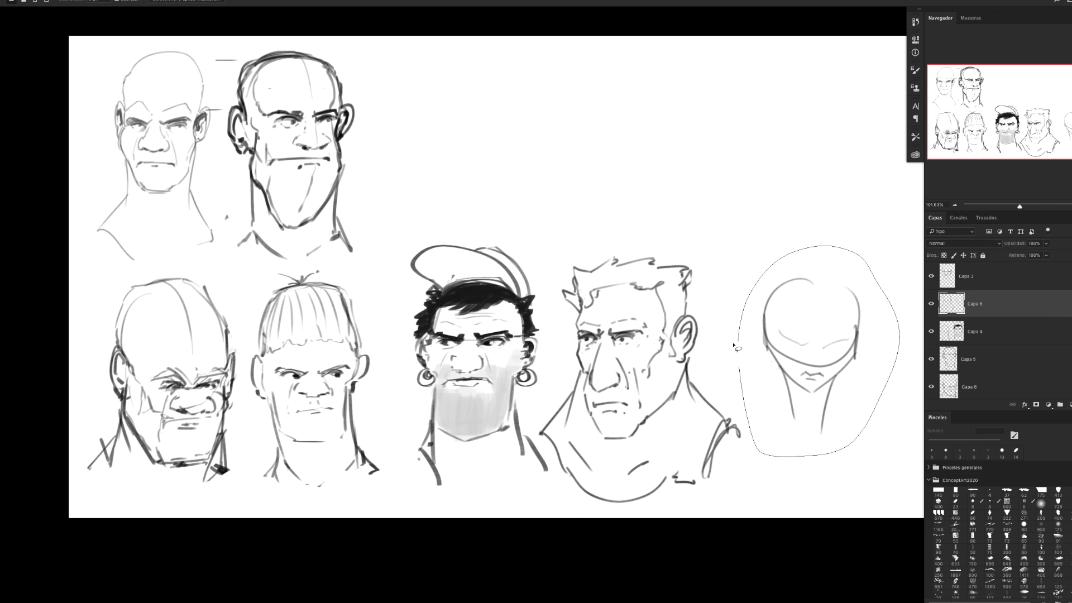
Delete the previous head sketch, deselect, and recentre the view on the sheet
key("Delete")
key("ctrl+d")
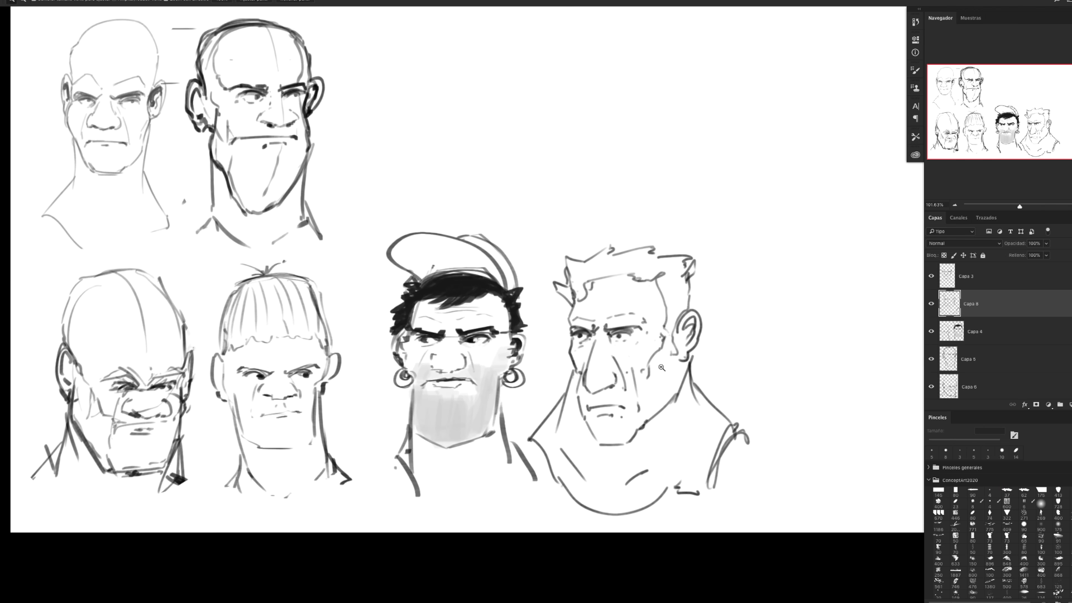
scroll(644, 362, "down", 2)
left_click_drag(644, 361, 587, 395)
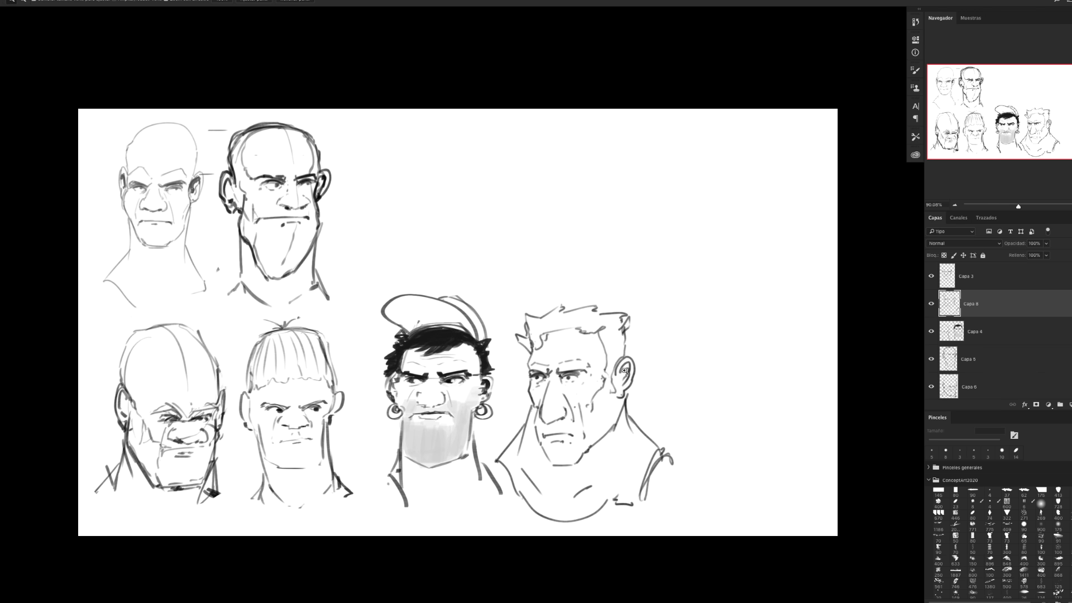
scroll(609, 315, "up", 1)
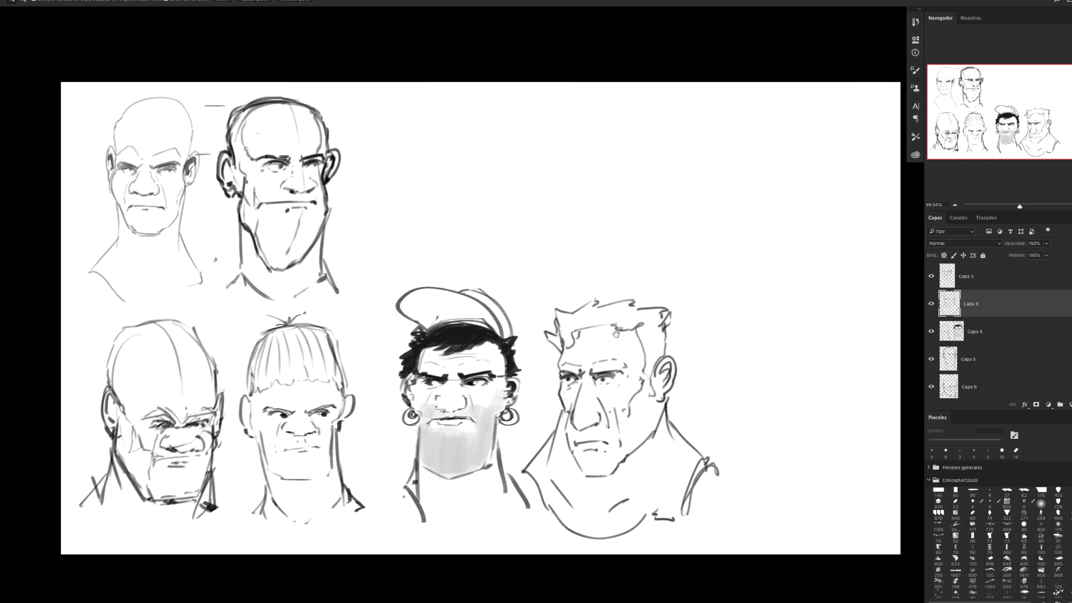
Brush a round head circle at the canvas's upper right, redrawing it cleanly
key("b")
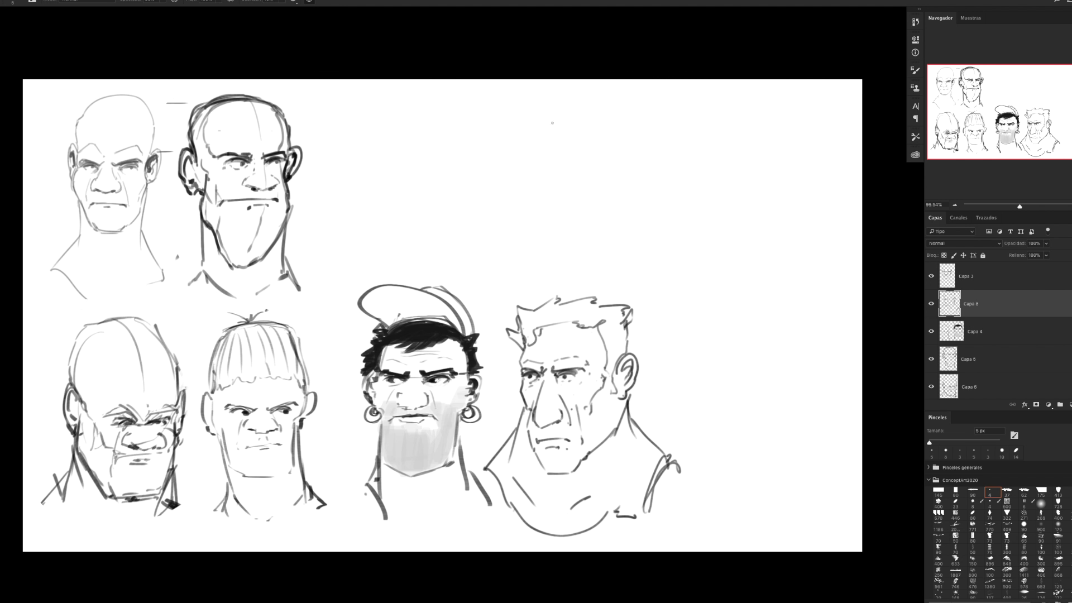
left_click_drag(694, 112, 695, 187)
left_click_drag(677, 137, 725, 189)
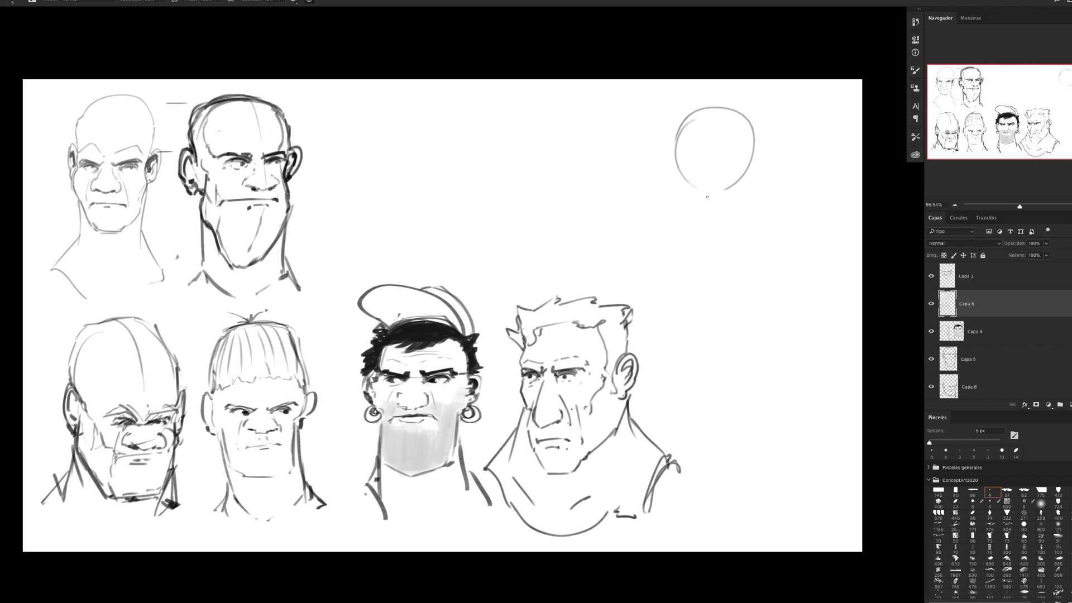
key("ctrl+z")
key("ctrl+z")
mouse_move(688, 114)
left_mouse_down()
mouse_move(671, 174)
mouse_move(686, 111)
left_mouse_up()
Add side, jaw, chin and flaring neck construction lines below the head
mouse_move(669, 166)
left_mouse_down()
mouse_move(670, 225)
mouse_move(692, 246)
left_mouse_up()
mouse_move(758, 162)
left_mouse_down()
mouse_move(745, 239)
mouse_move(721, 255)
left_mouse_up()
left_click_drag(673, 229, 689, 269)
mouse_move(690, 270)
left_mouse_down()
mouse_move(728, 264)
mouse_move(741, 249)
left_mouse_up()
left_click_drag(668, 239, 693, 307)
left_click_drag(748, 228, 757, 301)
left_click_drag(680, 283, 674, 329)
left_click_drag(750, 273, 778, 321)
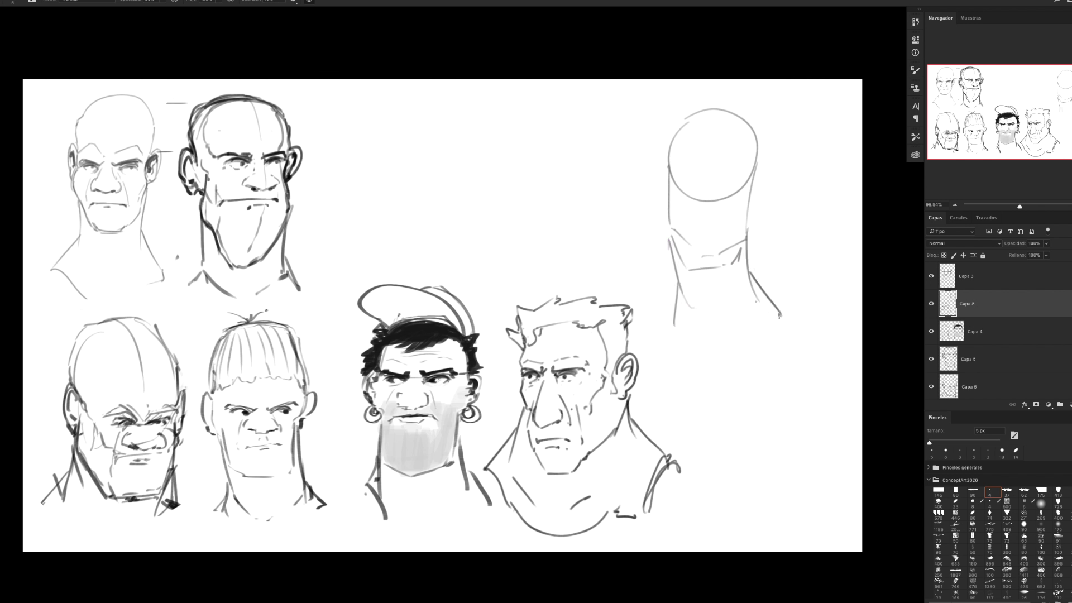
left_click_drag(689, 248, 727, 239)
Lasso the head and neck sketch and copy it to new layer Capa 9
key("l")
left_click_drag(653, 296, 644, 306)
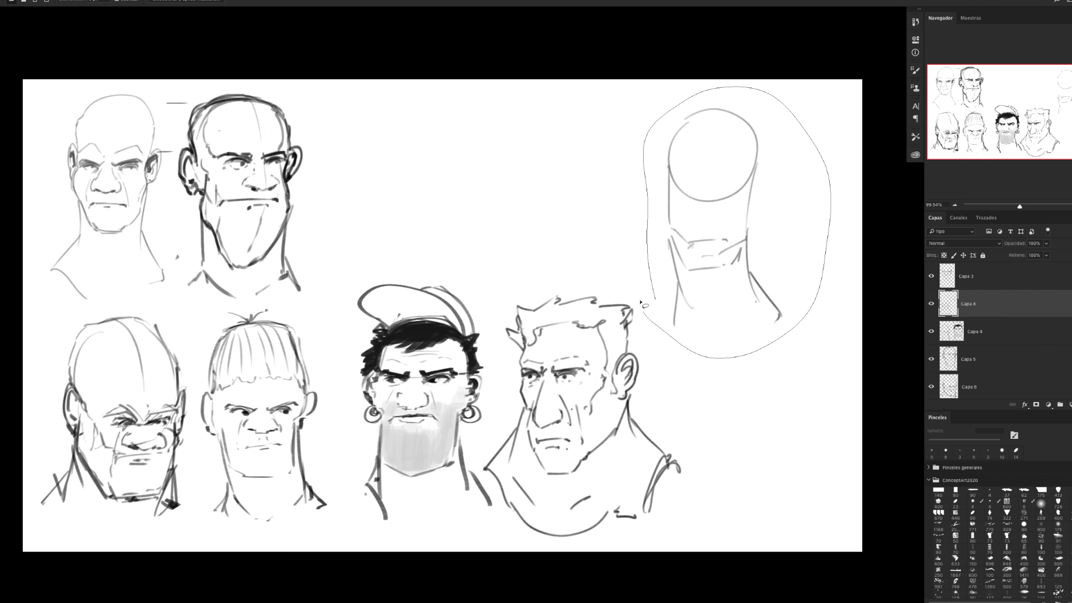
key("ctrl+j")
Draw a centre line down the head and neck, then distort the sketch with Free Transform
key("v")
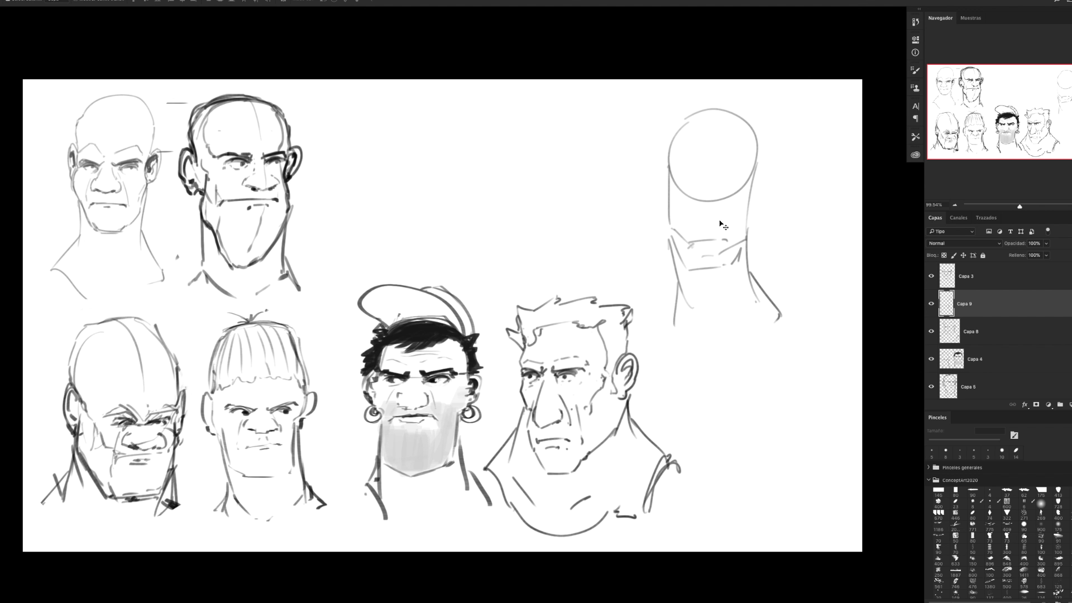
key("b")
left_click_drag(719, 114, 707, 281)
key("ctrl+t")
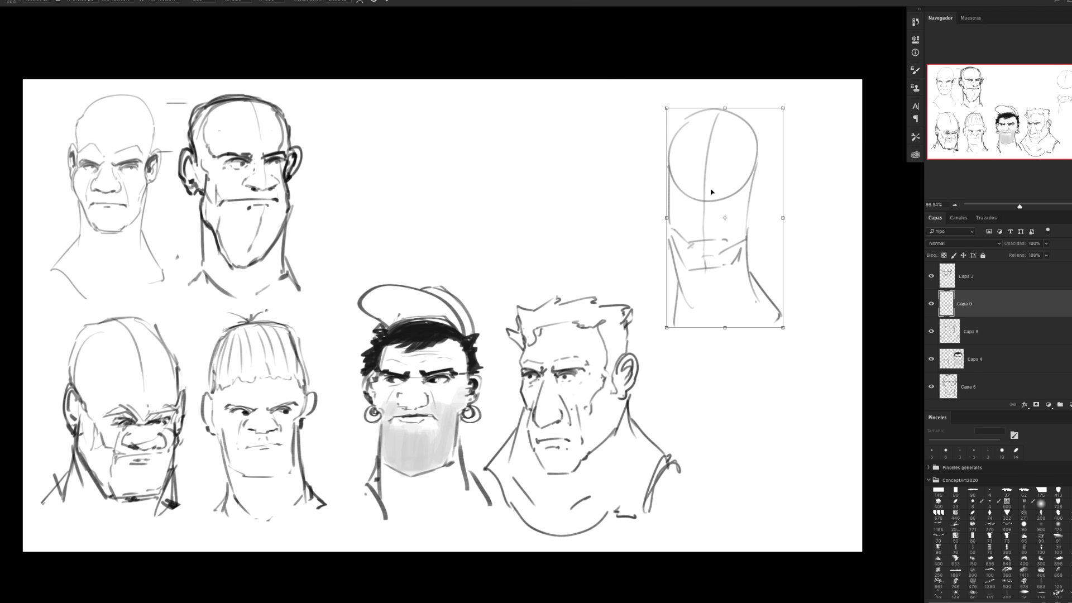
right_click(711, 191)
left_click(726, 240)
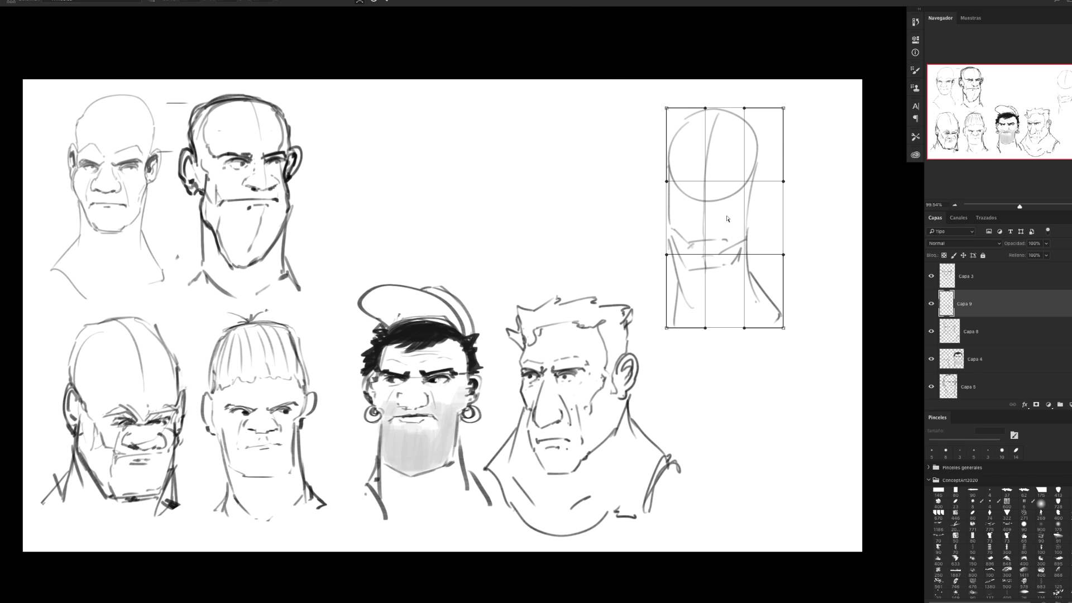
mouse_move(710, 214)
left_mouse_down()
mouse_move(700, 212)
mouse_move(744, 217)
left_mouse_up()
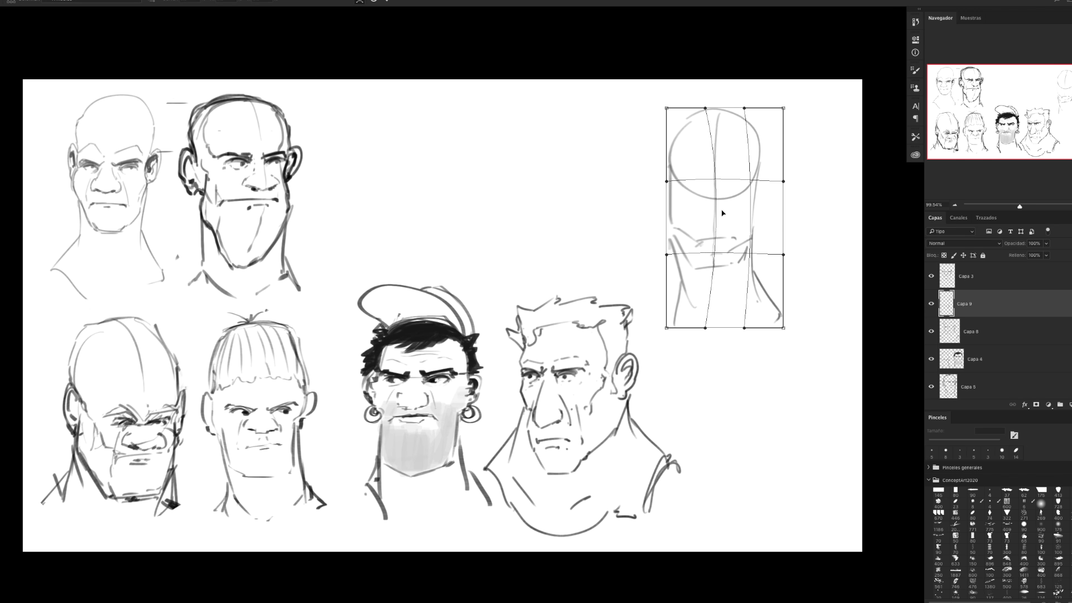
key("Return")
key("b")
Warp the sketch into a turned pose and brush an angled brow line
key("ctrl+t")
right_click(738, 224)
left_click(745, 275)
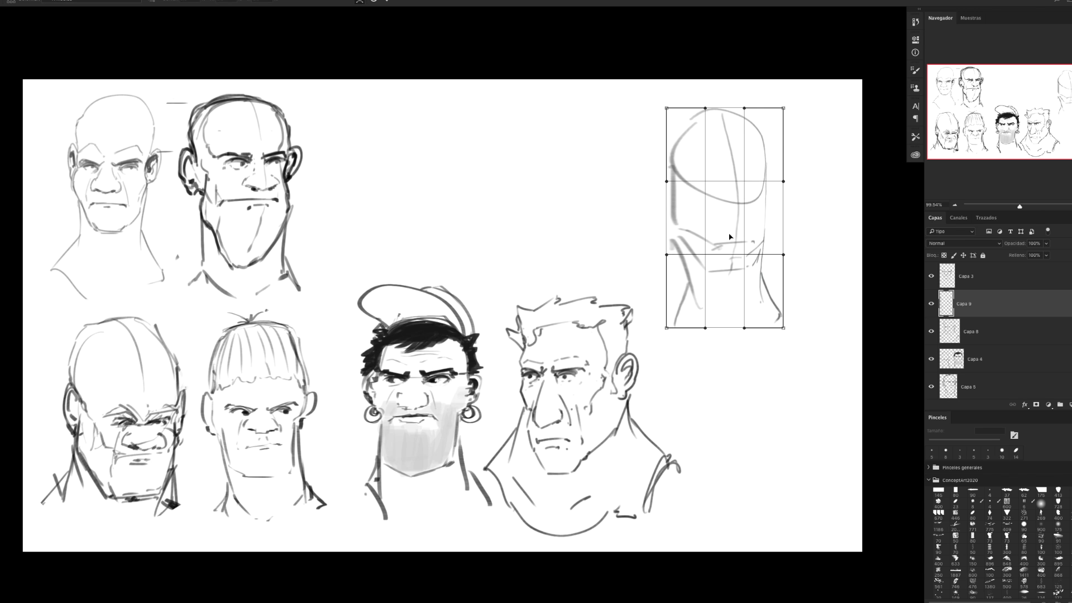
left_click_drag(733, 235, 775, 216)
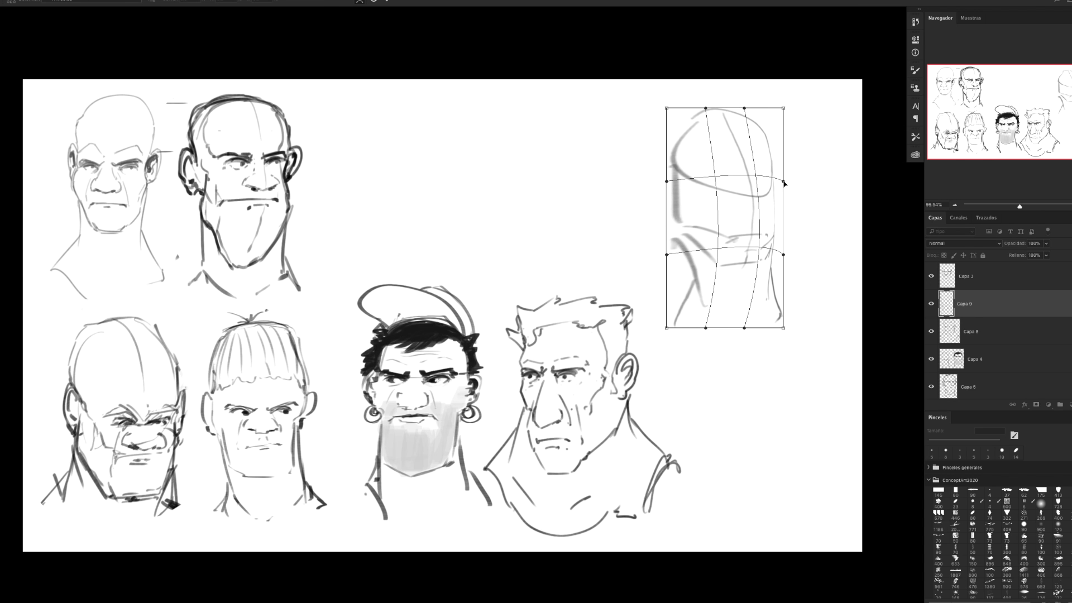
key("Return")
key("b")
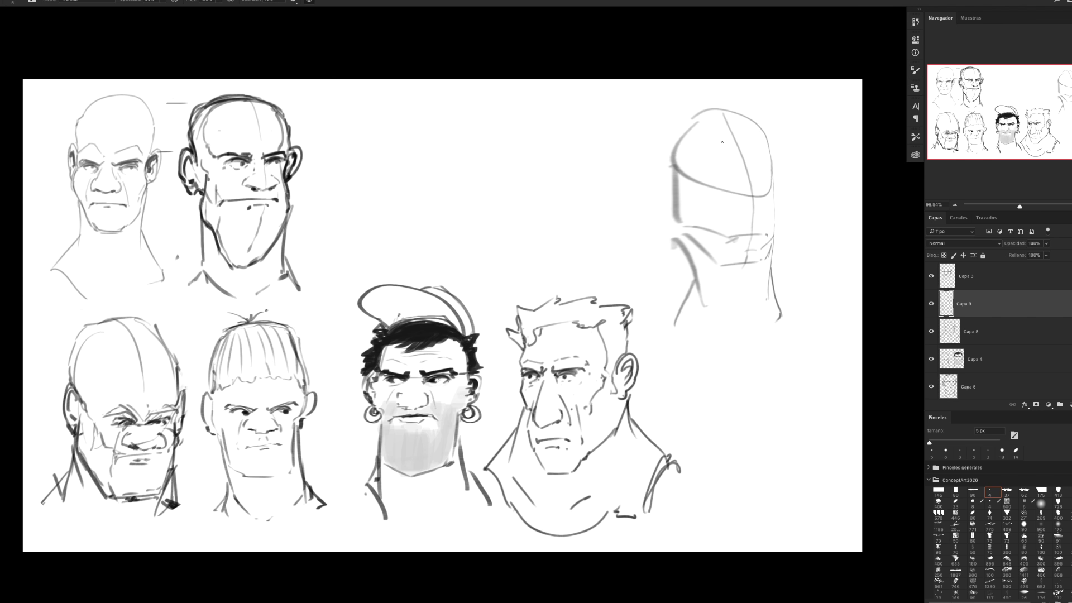
key("ctrl+z")
key("ctrl+z")
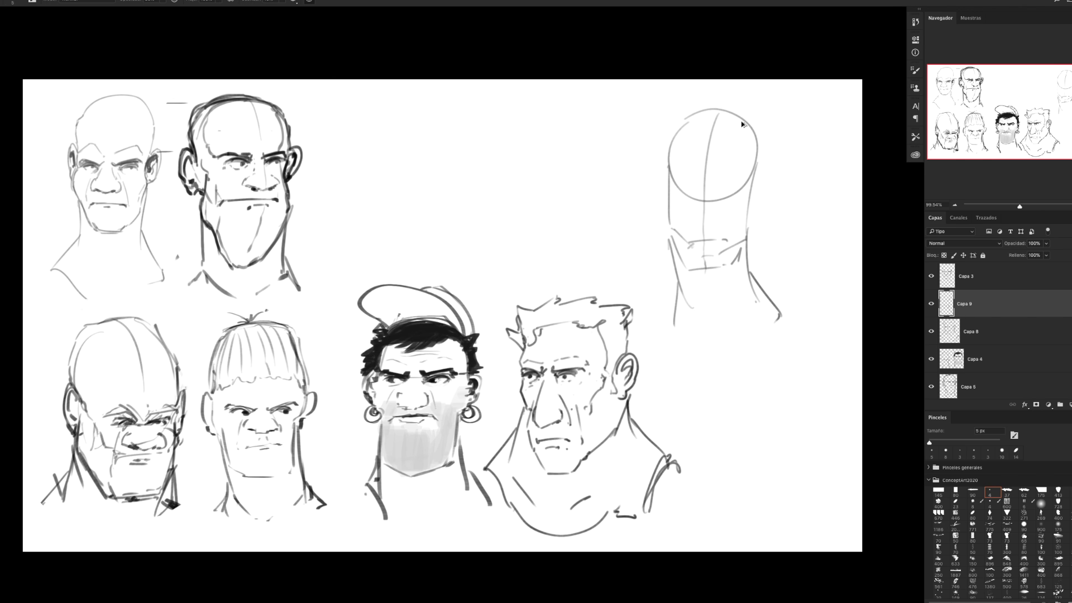
key("ctrl+shift+z")
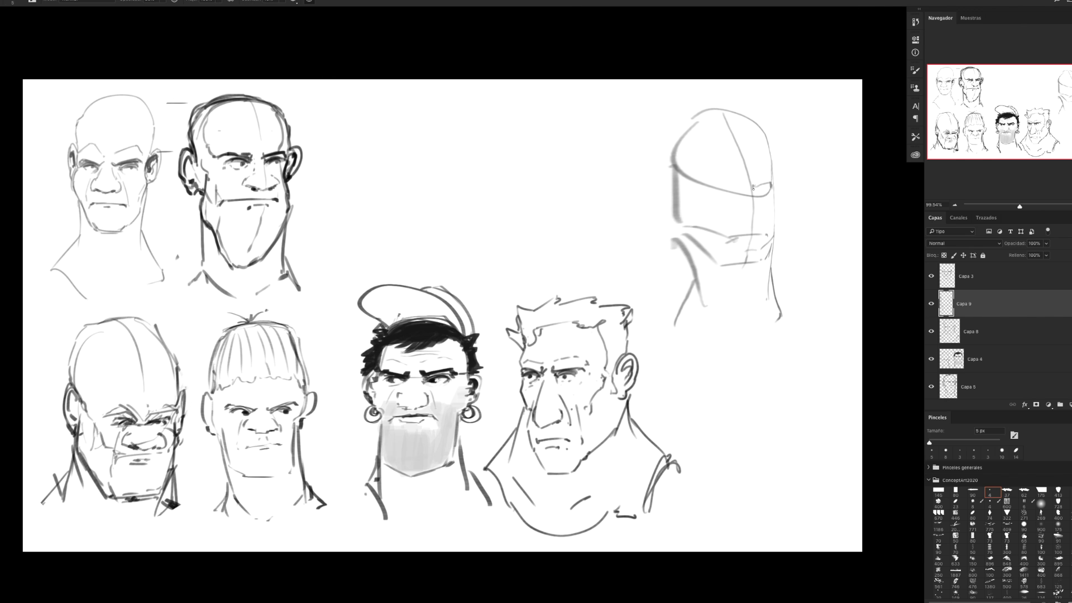
mouse_move(739, 189)
left_mouse_down()
mouse_move(711, 183)
mouse_move(734, 199)
left_mouse_up()
scroll(816, 183, "up", 2)
Zoom in and darken both eyes' irises and lids, setting the brush to 2 px
scroll(763, 223, "up", 2)
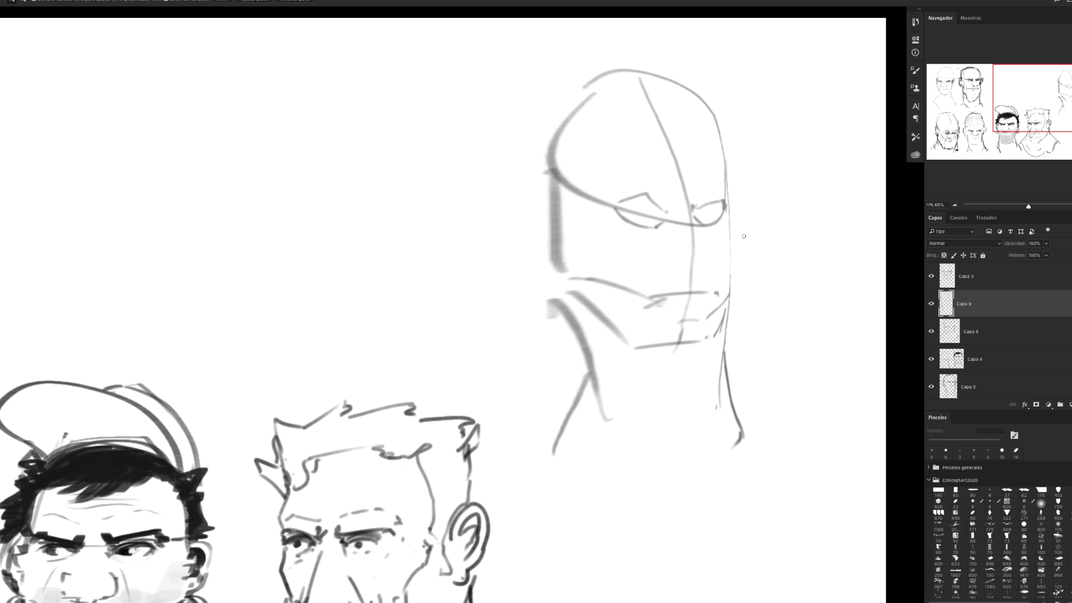
mouse_move(717, 209)
left_mouse_down()
mouse_move(700, 211)
mouse_move(727, 195)
mouse_move(720, 208)
mouse_move(709, 205)
left_mouse_up()
left_click_drag(635, 213, 664, 207)
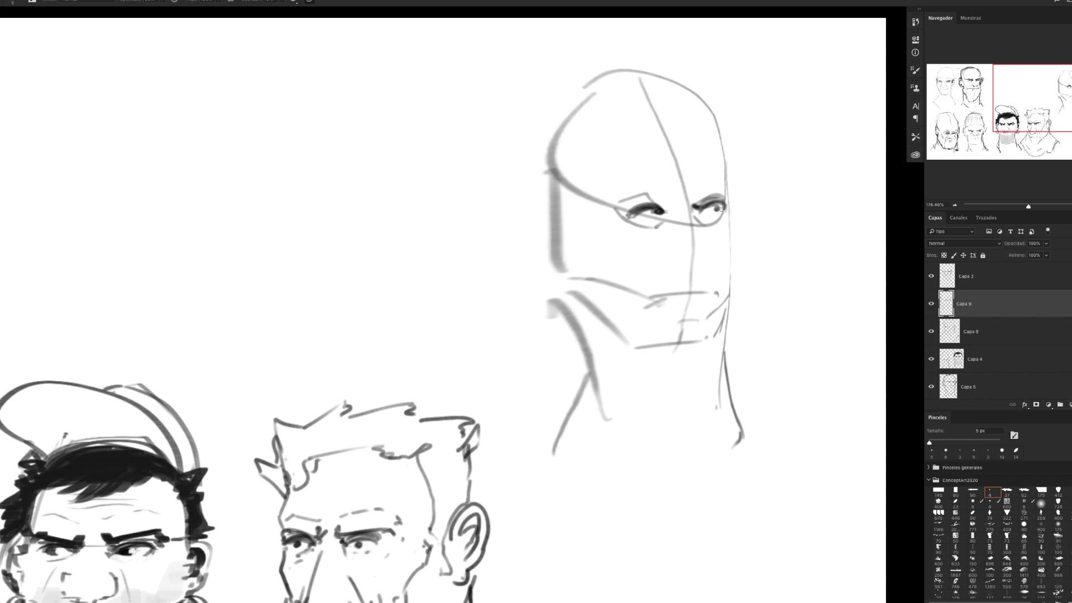
left_click_drag(715, 208, 725, 205)
left_click_drag(703, 208, 717, 212)
key("bracketright")
key("bracketright")
key("bracketright")
key("bracketleft")
key("bracketleft")
key("bracketleft")
key("bracketleft")
key("bracketleft")
key("bracketleft")
key("bracketleft")
key("bracketleft")
key("bracketleft")
mouse_move(665, 208)
left_mouse_down()
mouse_move(630, 201)
mouse_move(614, 212)
mouse_move(664, 257)
mouse_move(699, 258)
mouse_move(717, 237)
mouse_move(700, 257)
left_mouse_up()
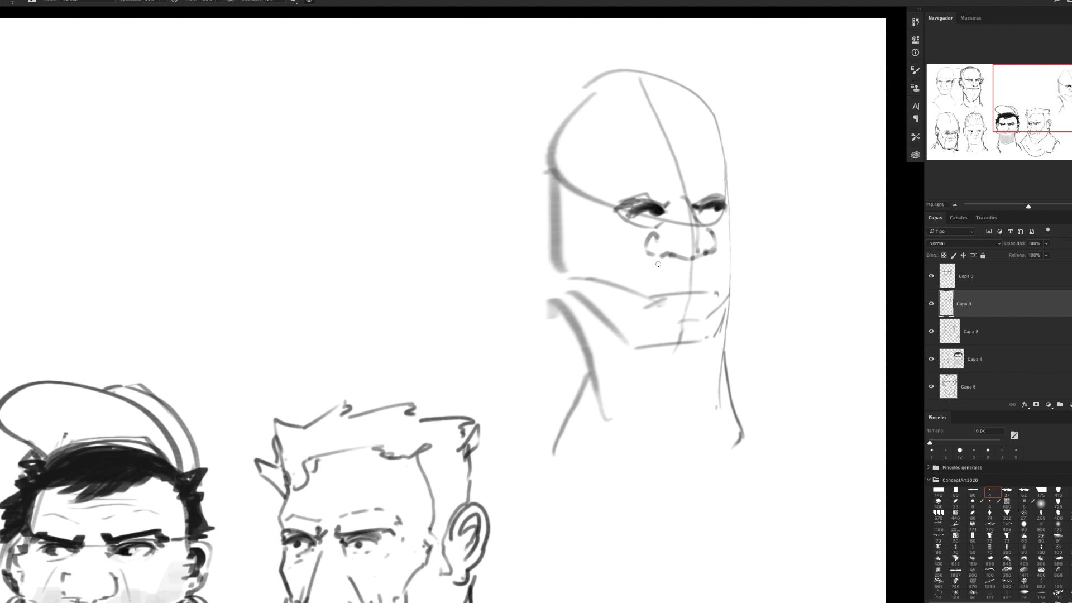
Draw both sides of the face, the jaw and chin, the mouth line and a nostril
mouse_move(643, 263)
left_mouse_down()
mouse_move(628, 346)
mouse_move(653, 322)
left_mouse_up()
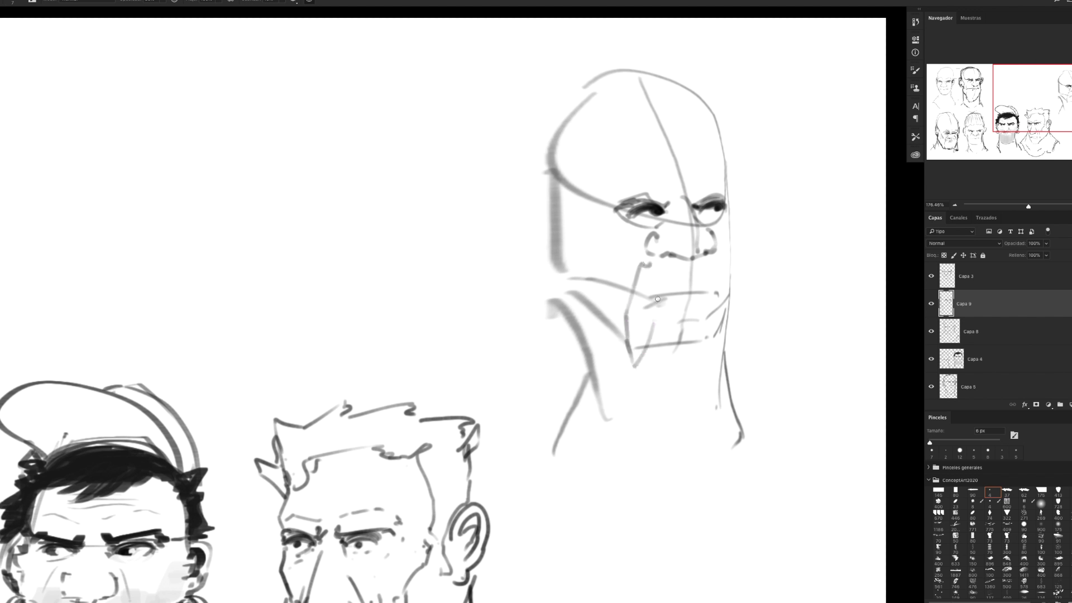
mouse_move(729, 269)
left_mouse_down()
mouse_move(732, 317)
mouse_move(716, 365)
mouse_move(715, 295)
mouse_move(691, 262)
left_mouse_up()
left_click_drag(737, 205, 727, 260)
mouse_move(585, 216)
left_mouse_down()
mouse_move(630, 298)
mouse_move(713, 291)
mouse_move(678, 297)
left_mouse_up()
left_click_drag(662, 255, 709, 256)
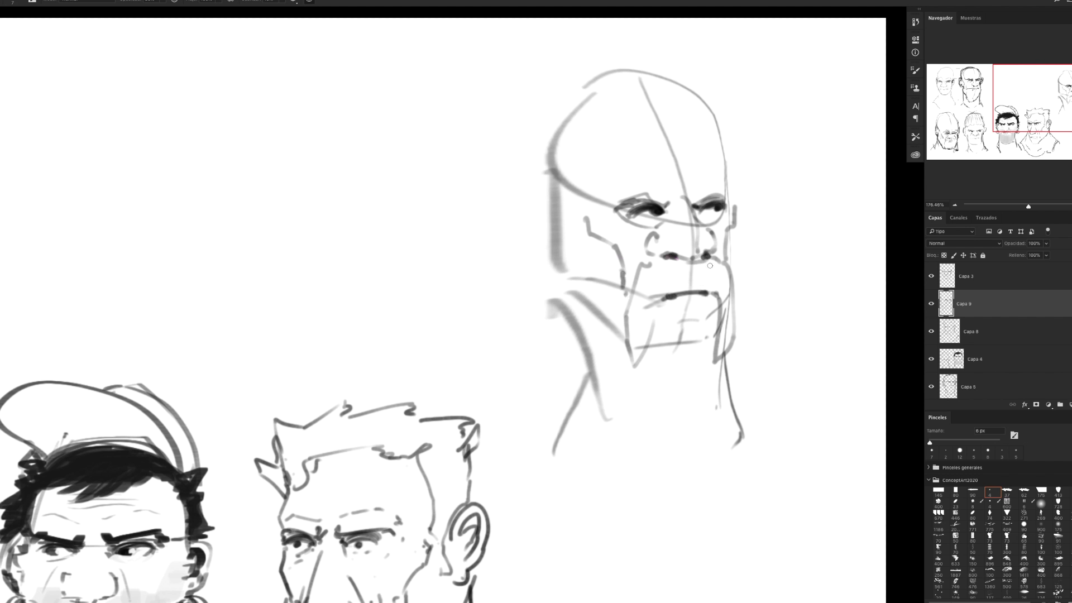
Draw the ear with inner detail, a dark brow line, and the right head contour
left_click_drag(589, 211, 590, 203)
mouse_move(586, 199)
left_mouse_down()
mouse_move(549, 240)
mouse_move(560, 249)
left_mouse_up()
left_click_drag(556, 254, 573, 247)
mouse_move(569, 190)
left_mouse_down()
mouse_move(552, 236)
mouse_move(569, 238)
left_mouse_up()
left_click_drag(542, 174, 544, 161)
left_click_drag(729, 207, 735, 149)
left_click_drag(614, 201, 549, 154)
left_click_drag(732, 153, 737, 150)
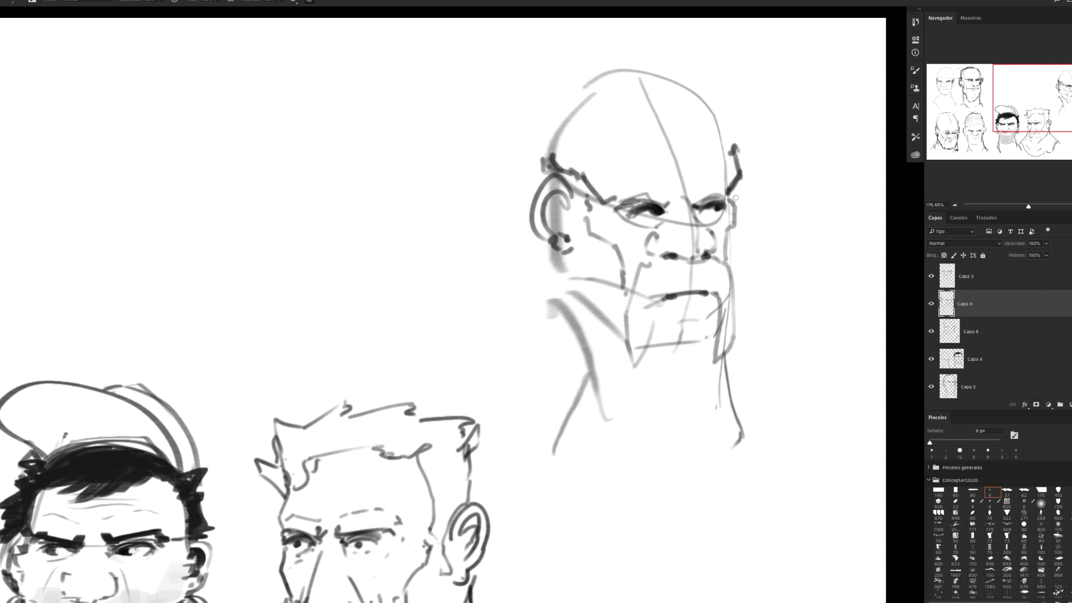
right_click(633, 286, "alt")
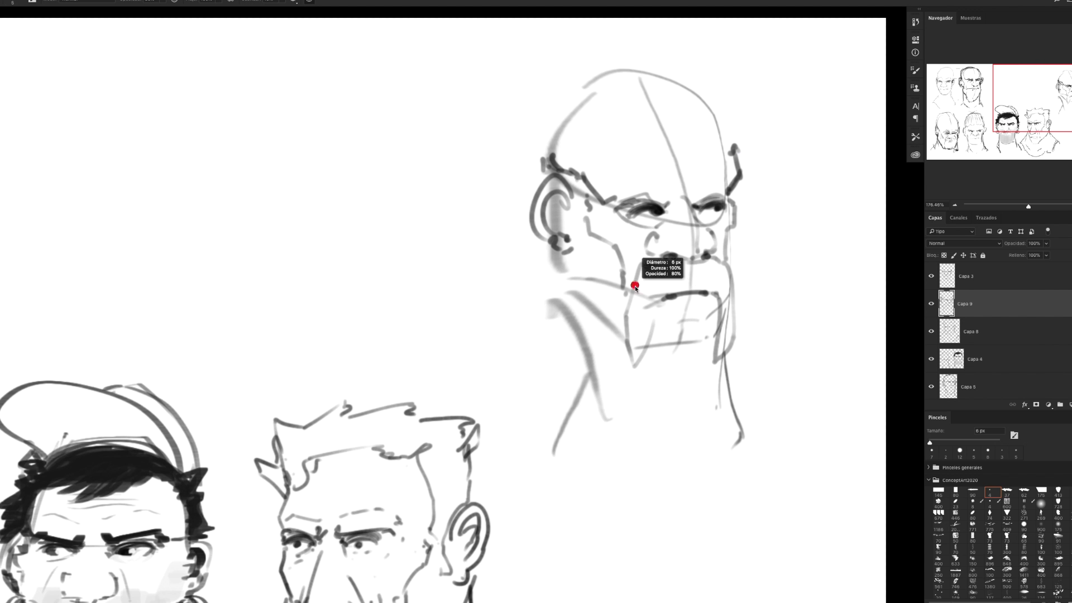
Add and lighten grey cheek strokes below the ear, setting the brush to 3 px
mouse_move(565, 251)
left_mouse_down()
mouse_move(609, 261)
mouse_move(626, 299)
left_mouse_up()
right_click(611, 260, "alt")
right_click(599, 240, "alt")
left_click_drag(599, 232, 587, 215)
right_click(587, 215, "alt")
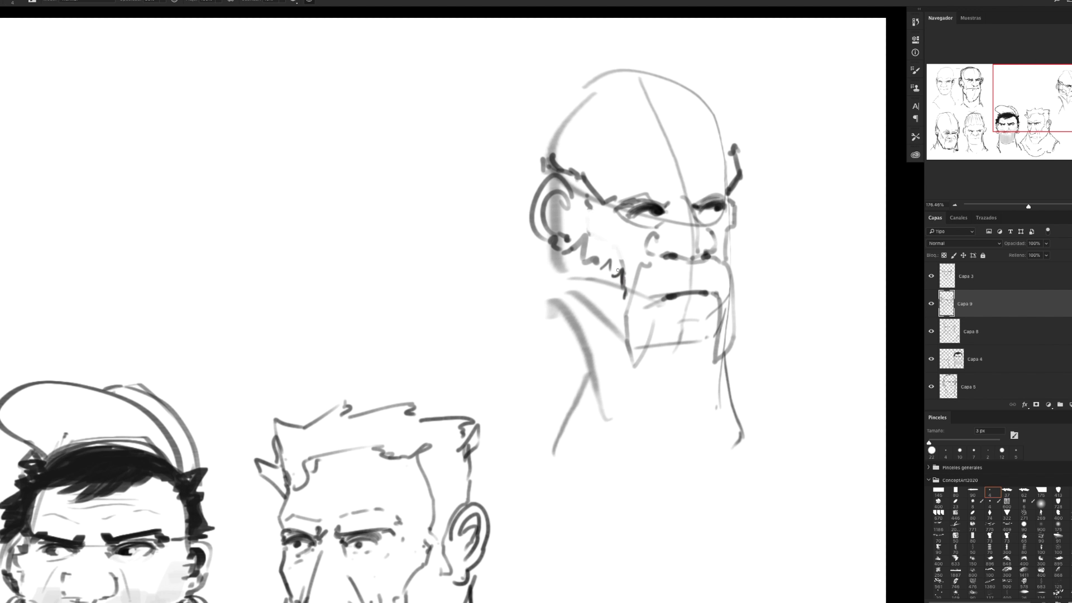
mouse_move(553, 257)
left_mouse_down()
mouse_move(541, 297)
mouse_move(554, 341)
left_mouse_up()
Outline the beard below the ear and down the right side, adding chin strands
mouse_move(540, 295)
left_mouse_down()
mouse_move(570, 402)
mouse_move(608, 437)
mouse_move(710, 452)
left_mouse_up()
left_click_drag(733, 279, 747, 340)
mouse_move(745, 354)
left_mouse_down()
mouse_move(758, 449)
mouse_move(705, 461)
left_mouse_up()
left_click_drag(656, 313, 631, 378)
mouse_move(625, 287)
left_mouse_down()
mouse_move(628, 323)
mouse_move(667, 308)
mouse_move(702, 315)
mouse_move(719, 355)
mouse_move(711, 374)
left_mouse_up()
Add thin strands under the mouth and along the right edge, and outline the beard's left side
left_click_drag(736, 348, 726, 374)
left_click_drag(740, 312, 738, 335)
mouse_move(721, 262)
left_mouse_down()
mouse_move(730, 286)
mouse_move(684, 261)
mouse_move(648, 265)
left_mouse_up()
left_click_drag(728, 229, 748, 332)
mouse_move(735, 249)
left_mouse_down()
mouse_move(763, 380)
mouse_move(753, 403)
left_mouse_up()
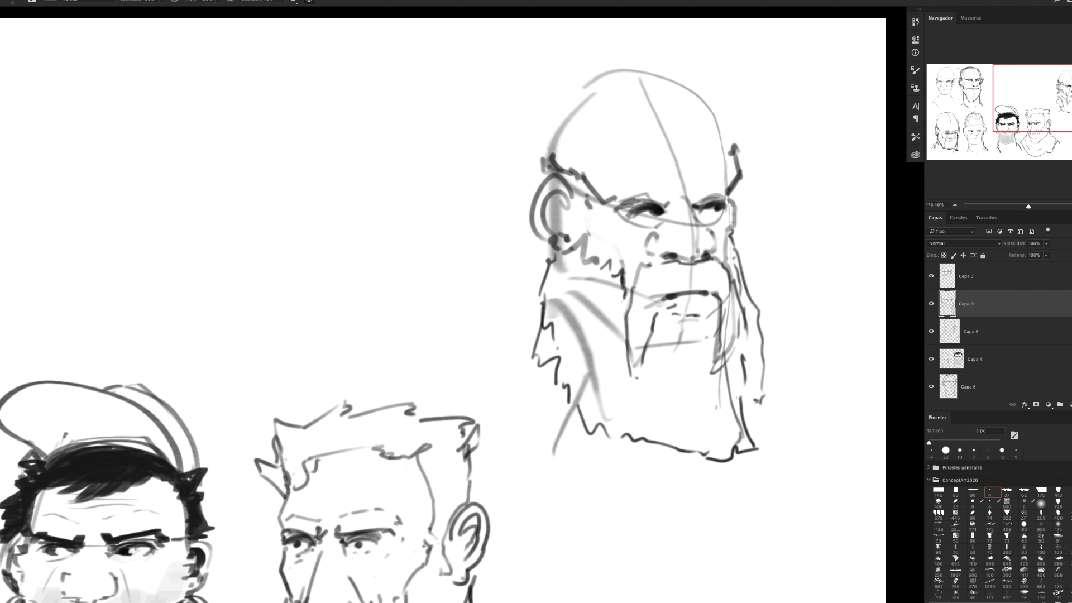
mouse_move(547, 244)
left_mouse_down()
mouse_move(497, 341)
mouse_move(533, 387)
mouse_move(579, 429)
mouse_move(678, 461)
mouse_move(729, 464)
left_mouse_up()
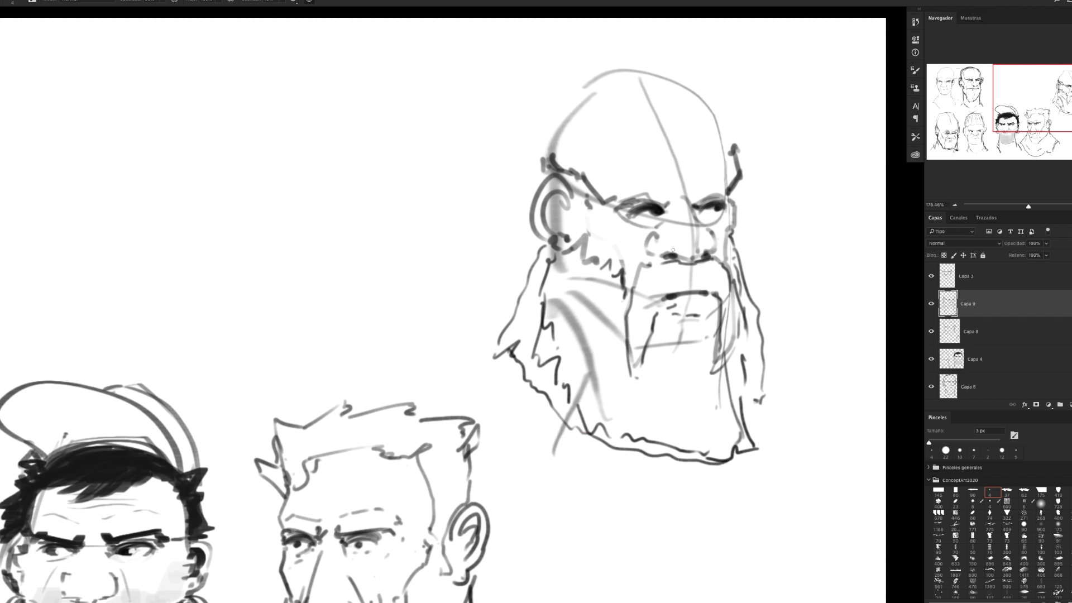
Darken the brows, trace skull and jaw contours, draw the nose, and add cheek hair
mouse_move(662, 210)
left_mouse_down()
mouse_move(618, 207)
mouse_move(650, 203)
left_mouse_up()
mouse_move(686, 194)
left_mouse_down()
mouse_move(726, 178)
mouse_move(727, 199)
mouse_move(732, 182)
mouse_move(612, 178)
mouse_move(624, 202)
mouse_move(664, 208)
left_mouse_up()
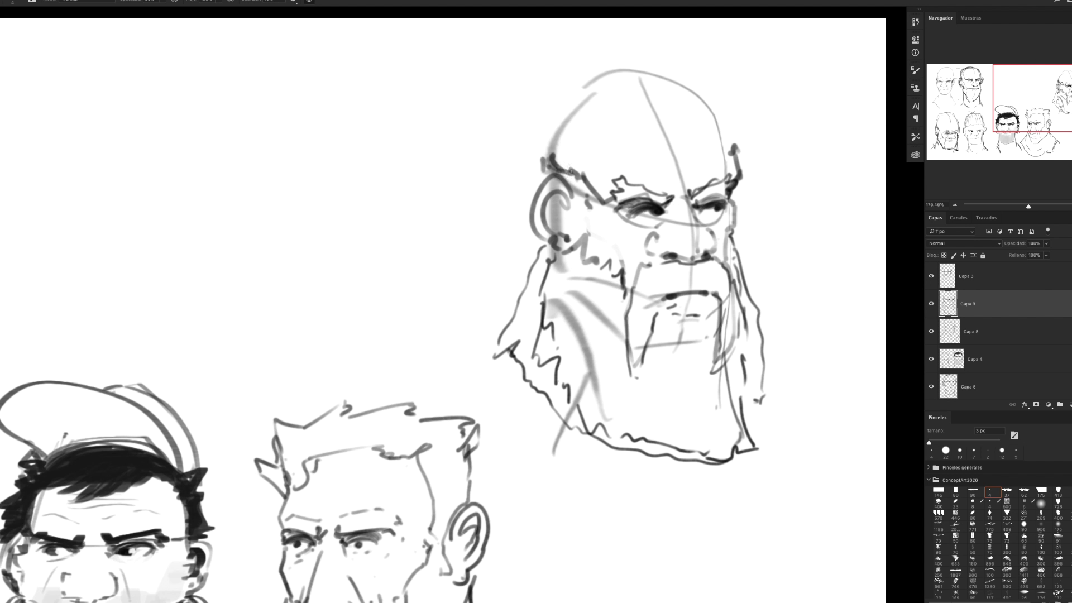
left_click_drag(540, 183, 578, 111)
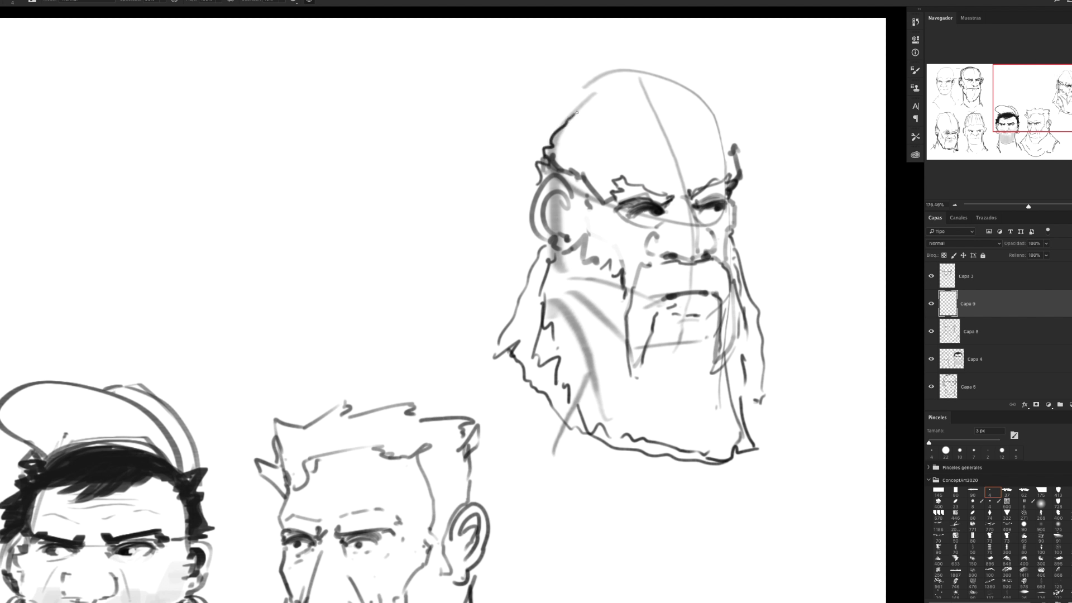
left_click_drag(535, 185, 541, 273)
mouse_move(655, 242)
left_mouse_down()
mouse_move(659, 258)
mouse_move(719, 249)
mouse_move(710, 230)
mouse_move(630, 279)
left_mouse_up()
mouse_move(658, 266)
left_mouse_down()
mouse_move(644, 267)
mouse_move(624, 330)
left_mouse_up()
left_click_drag(591, 221, 592, 237)
mouse_move(601, 248)
left_mouse_down()
mouse_move(612, 272)
mouse_move(609, 260)
left_mouse_up()
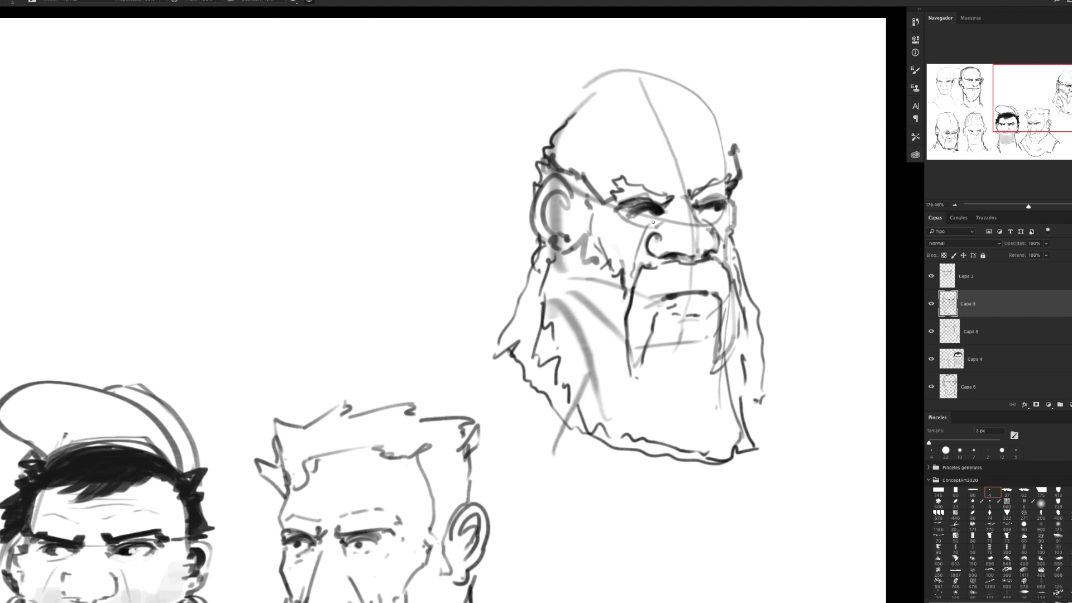
Erase the left eye's dark shading and redraw it with a pupil and thin lines
key("e")
mouse_move(642, 206)
left_mouse_down()
mouse_move(628, 211)
mouse_move(673, 204)
mouse_move(623, 205)
mouse_move(656, 210)
left_mouse_up()
key("b")
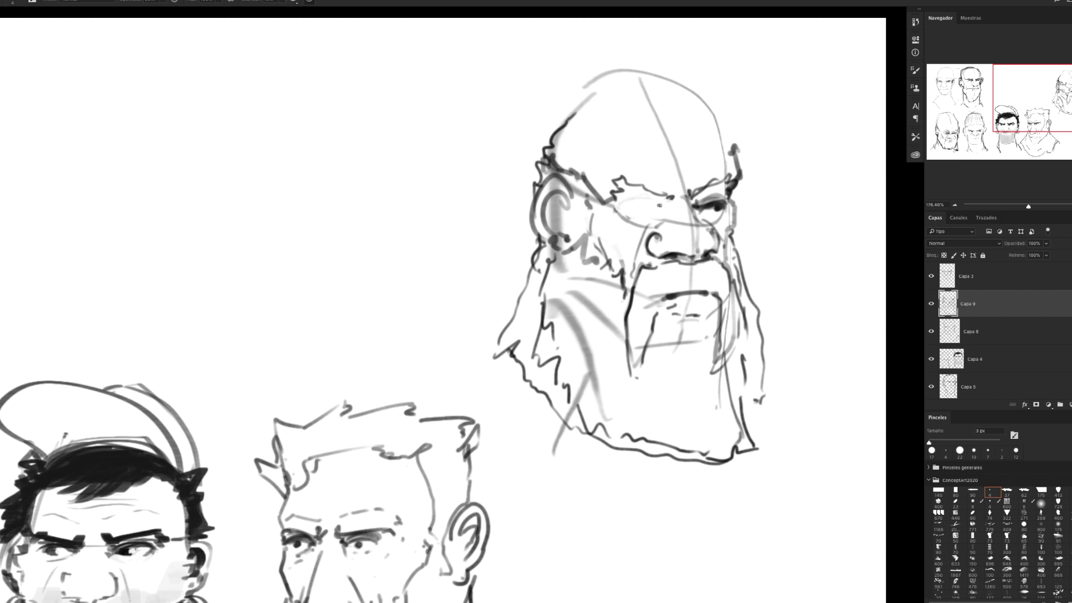
left_click(660, 206)
left_click_drag(669, 204, 639, 206)
mouse_move(658, 206)
left_mouse_down()
mouse_move(631, 206)
mouse_move(660, 200)
left_mouse_up()
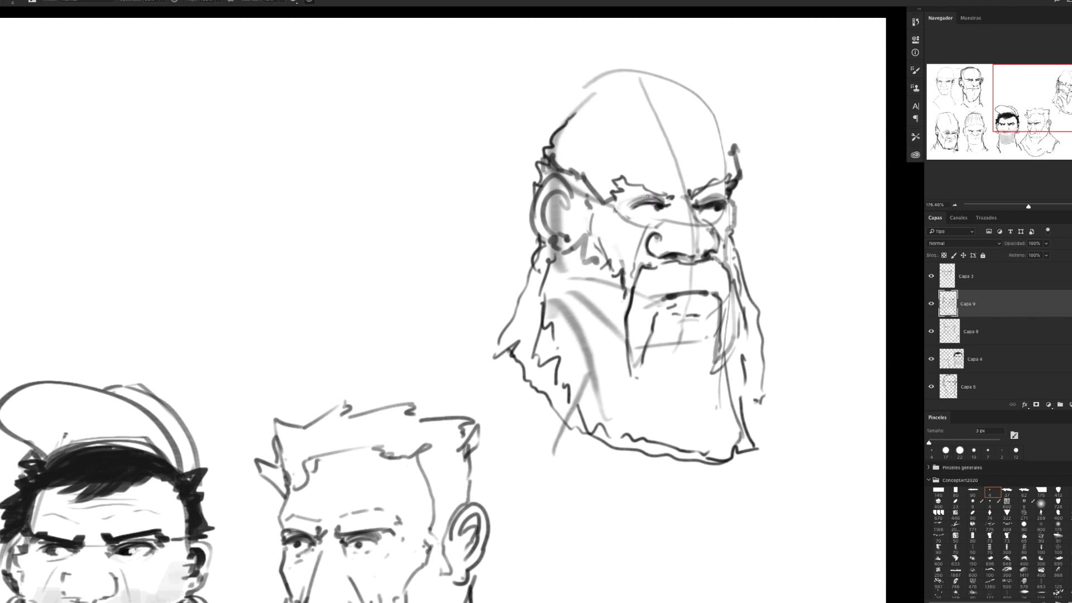
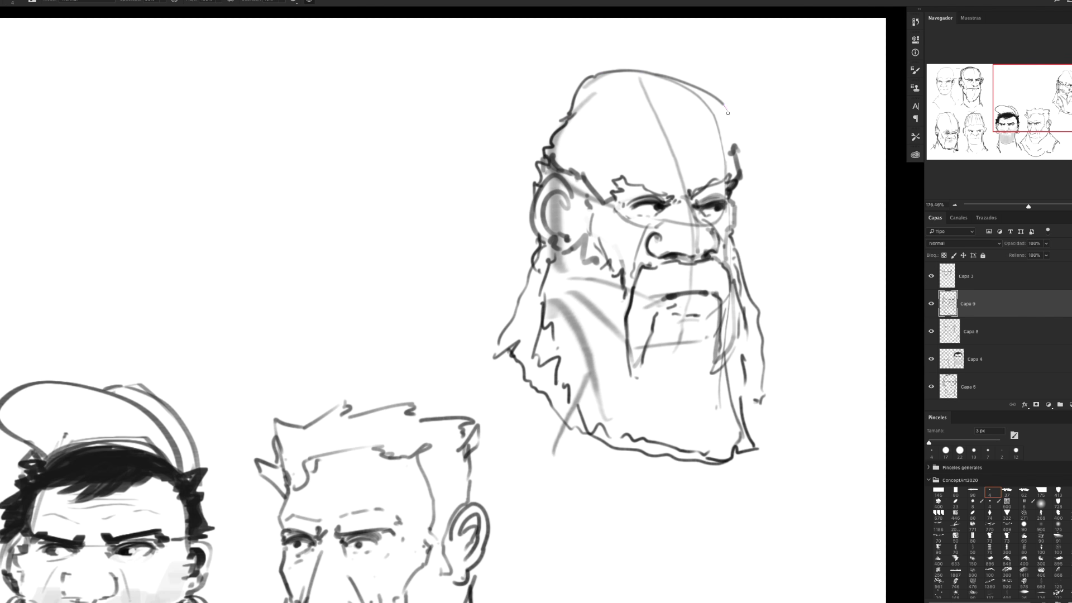
Fit the whole sheet of heads in the window, zoom in slightly, and return to the Brush tool
key("z")
left_click(696, 227, "alt")
left_click_drag(697, 226, 559, 281)
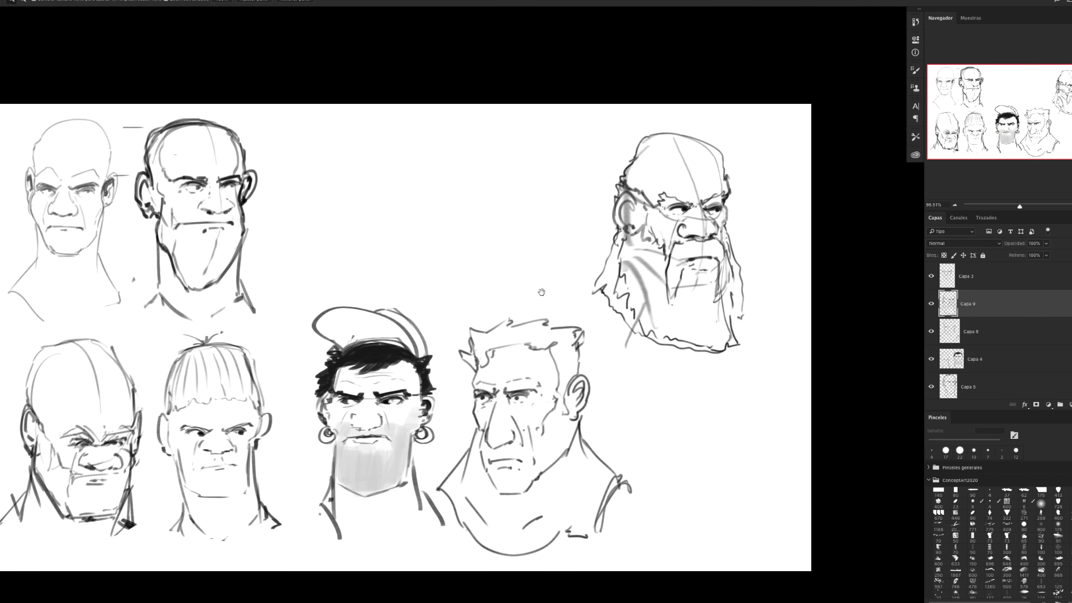
key("ctrl+0")
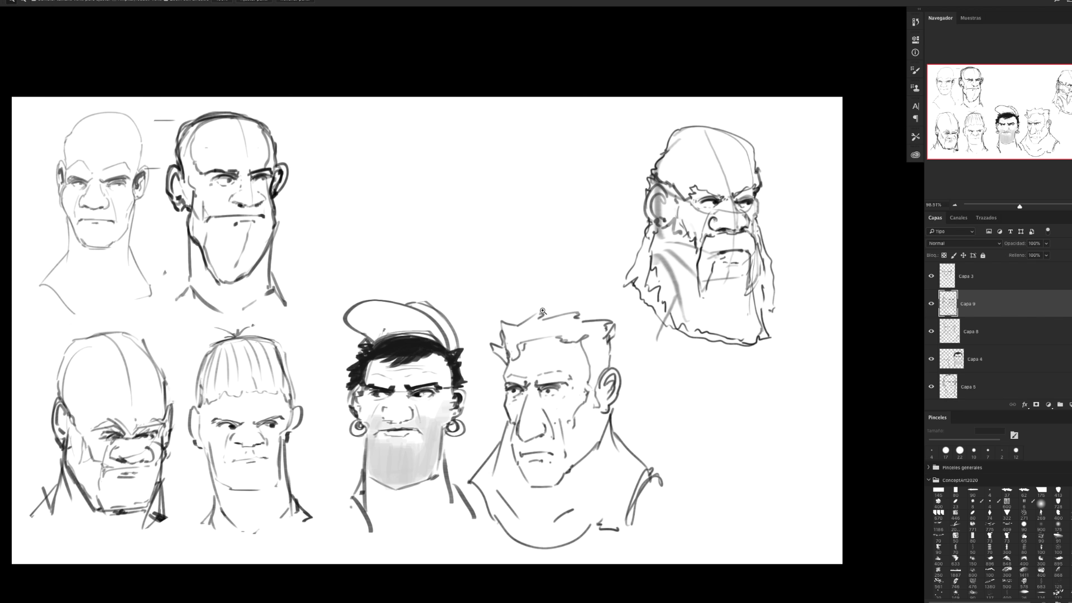
scroll(543, 314, "up", 2)
key("b")
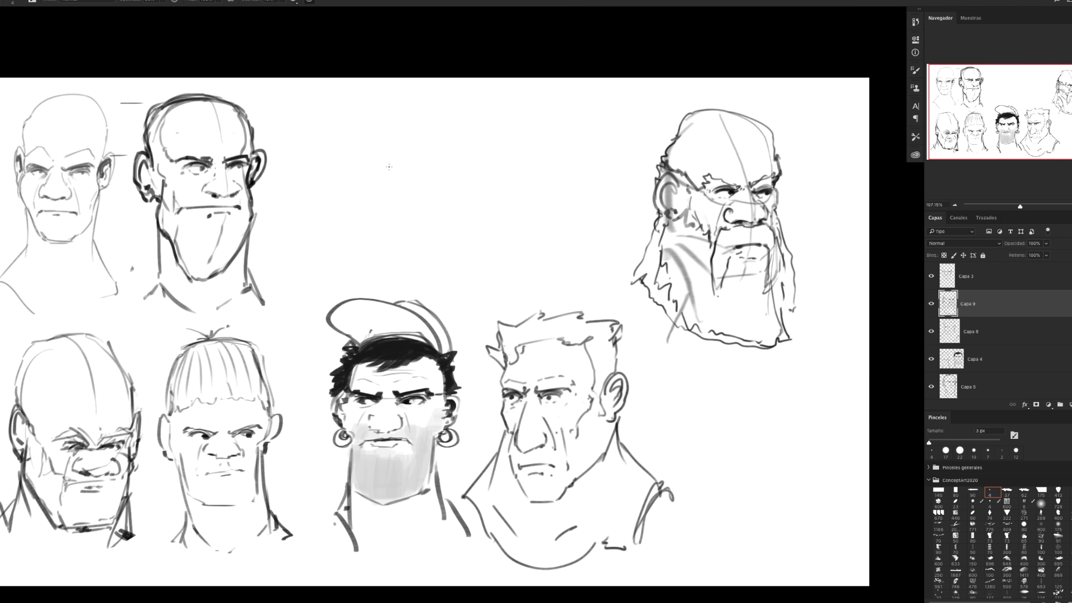
scroll(371, 137, "up", 2)
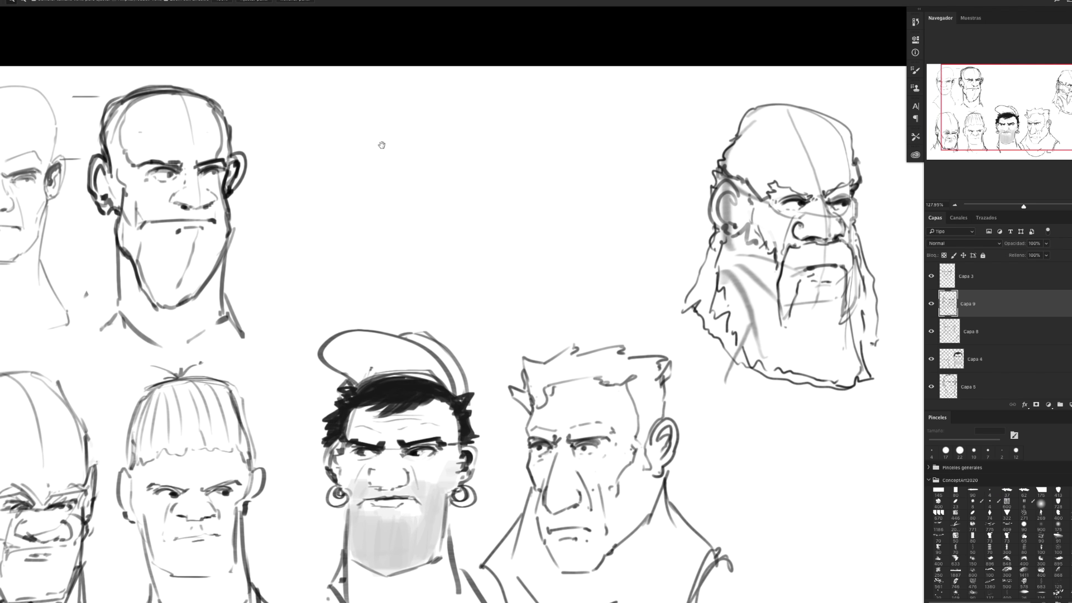
scroll(376, 144, "up", 2)
scroll(441, 143, "up", 1)
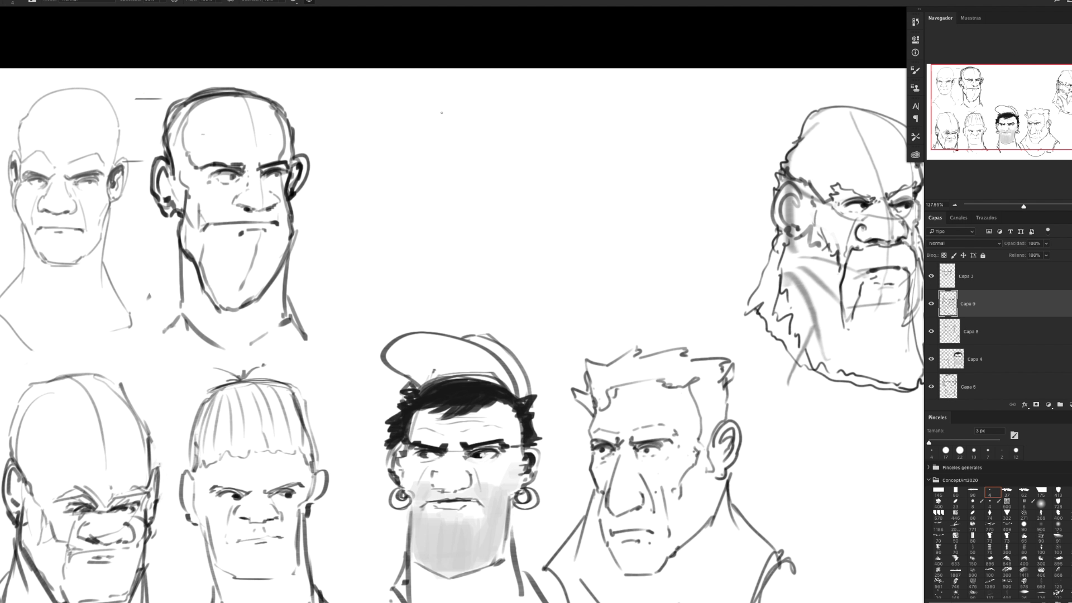
Sketch a rough head, jaw and chin outline in the empty space
left_click_drag(430, 102, 416, 170)
left_click_drag(447, 94, 436, 200)
mouse_move(407, 162)
left_mouse_down()
mouse_move(408, 207)
mouse_move(468, 259)
mouse_move(509, 244)
left_mouse_up()
left_click_drag(522, 163, 525, 243)
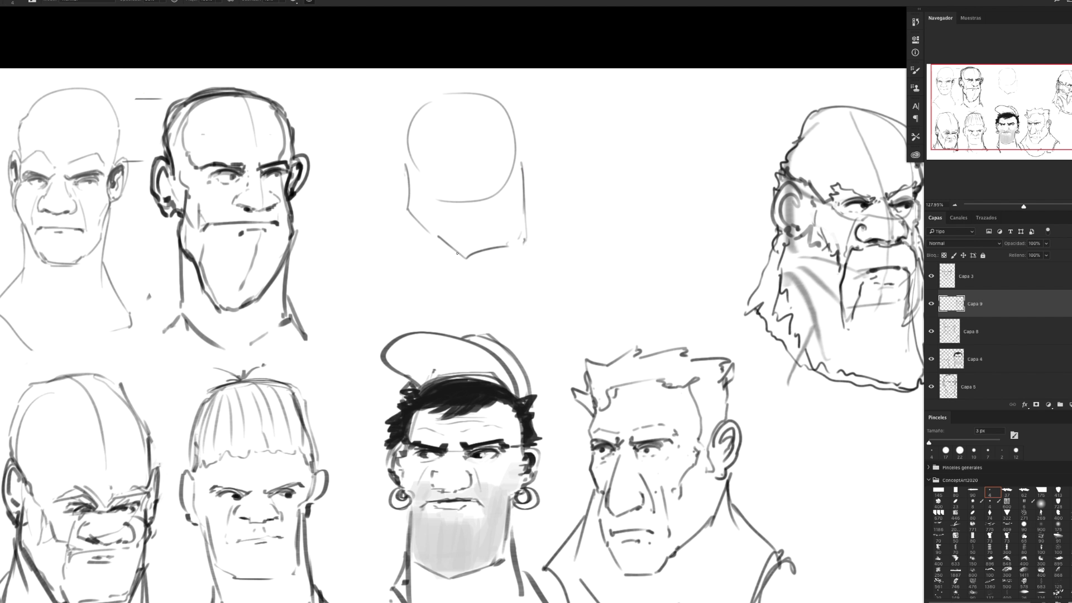
left_click_drag(403, 200, 408, 297)
mouse_move(421, 218)
left_mouse_down()
mouse_move(439, 256)
mouse_move(532, 263)
mouse_move(532, 179)
mouse_move(505, 100)
left_mouse_up()
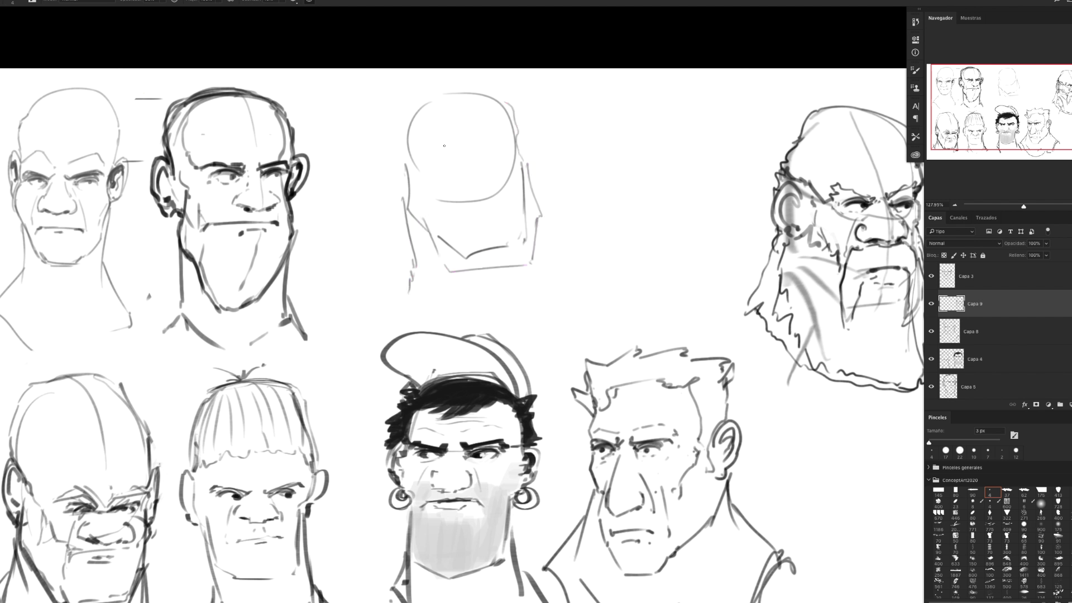
Erase the rough head sketch with a rectangular selection and Delete
key("m")
left_click_drag(365, 80, 570, 320)
key("Delete")
key("ctrl+d")
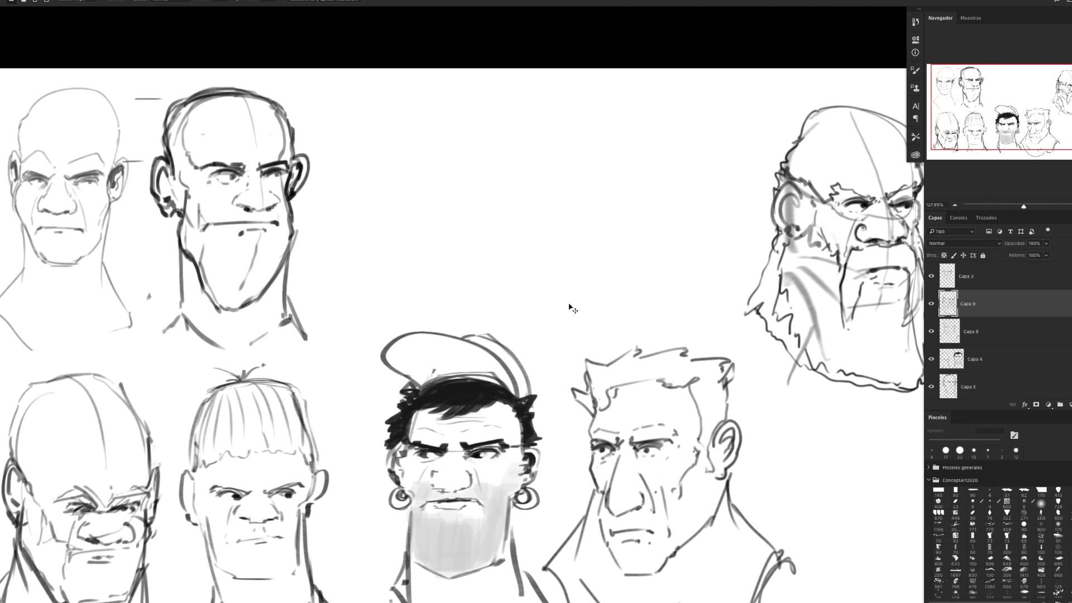
Add a new layer, Capa 10, and undo a misplaced cranium circle
key("ctrl+shift+n")
key("Return")
key("b")
mouse_move(506, 101)
left_mouse_down()
mouse_move(489, 187)
mouse_move(530, 200)
left_mouse_up()
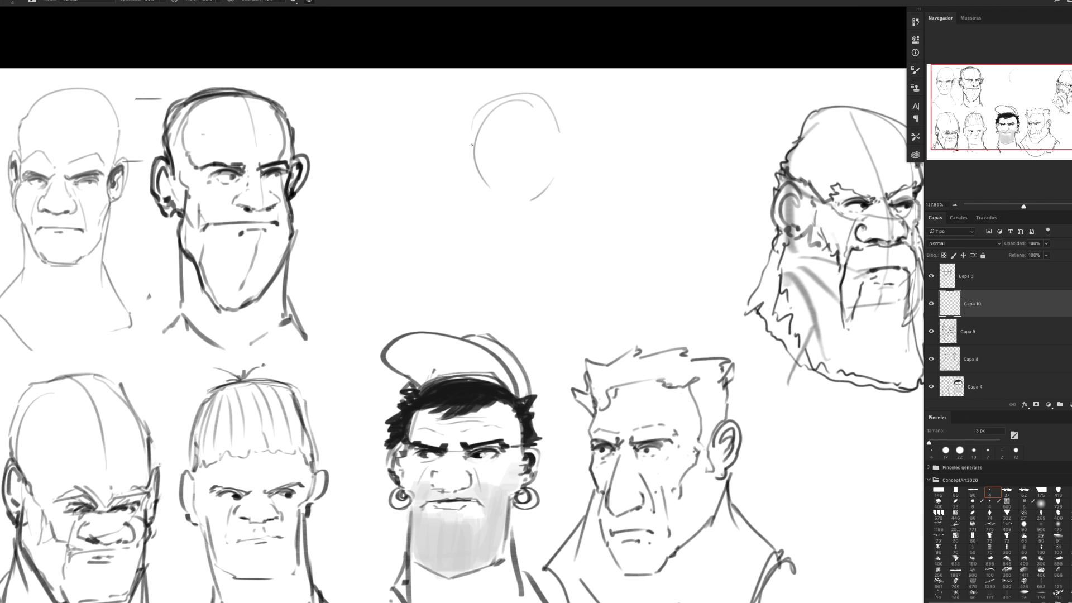
key("ctrl+z")
key("ctrl+z")
Draw an oval head with jaw, chin and both sides of the neck
left_click_drag(423, 93, 455, 95)
mouse_move(392, 178)
left_mouse_down()
mouse_move(398, 217)
mouse_move(433, 255)
left_mouse_up()
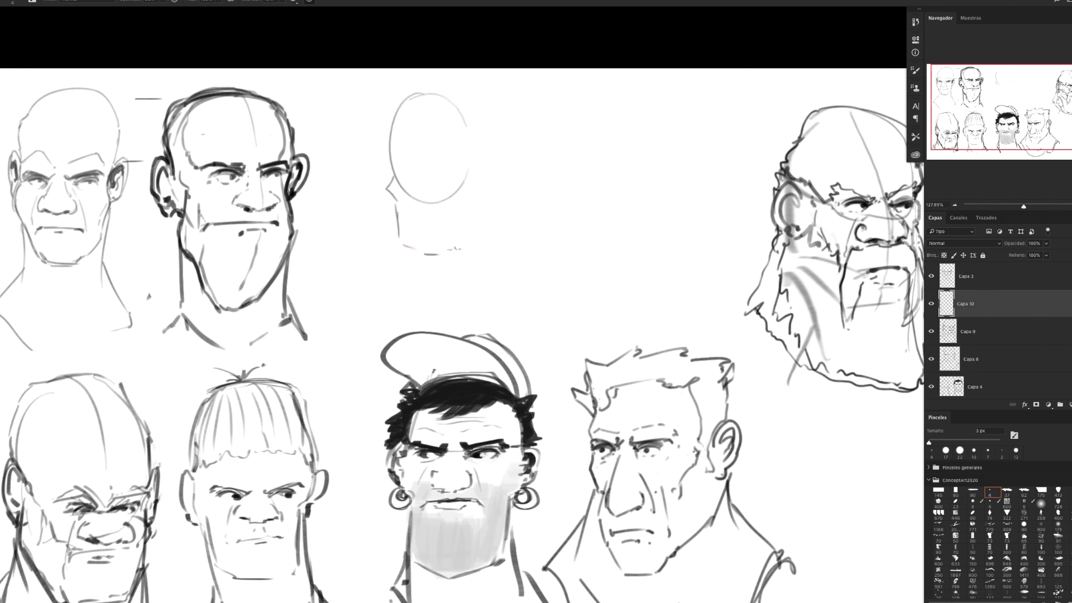
left_click_drag(468, 144, 478, 246)
left_click_drag(402, 261, 479, 266)
left_click_drag(481, 201, 497, 275)
mouse_move(395, 220)
left_mouse_down()
mouse_move(399, 287)
mouse_move(383, 286)
mouse_move(376, 315)
mouse_move(395, 319)
left_mouse_up()
mouse_move(501, 270)
left_mouse_down()
mouse_move(523, 304)
mouse_move(498, 313)
left_mouse_up()
left_click_drag(404, 322, 485, 313)
left_click_drag(394, 216, 392, 256)
Refine the head and neck sides, add a centre line, and draw the eyes and brows
mouse_move(470, 128)
left_mouse_down()
mouse_move(478, 171)
mouse_move(444, 86)
mouse_move(377, 148)
mouse_move(395, 246)
left_mouse_up()
left_click_drag(476, 156, 496, 282)
left_click_drag(479, 157, 492, 224)
left_click_drag(387, 182, 391, 229)
left_click_drag(421, 93, 445, 267)
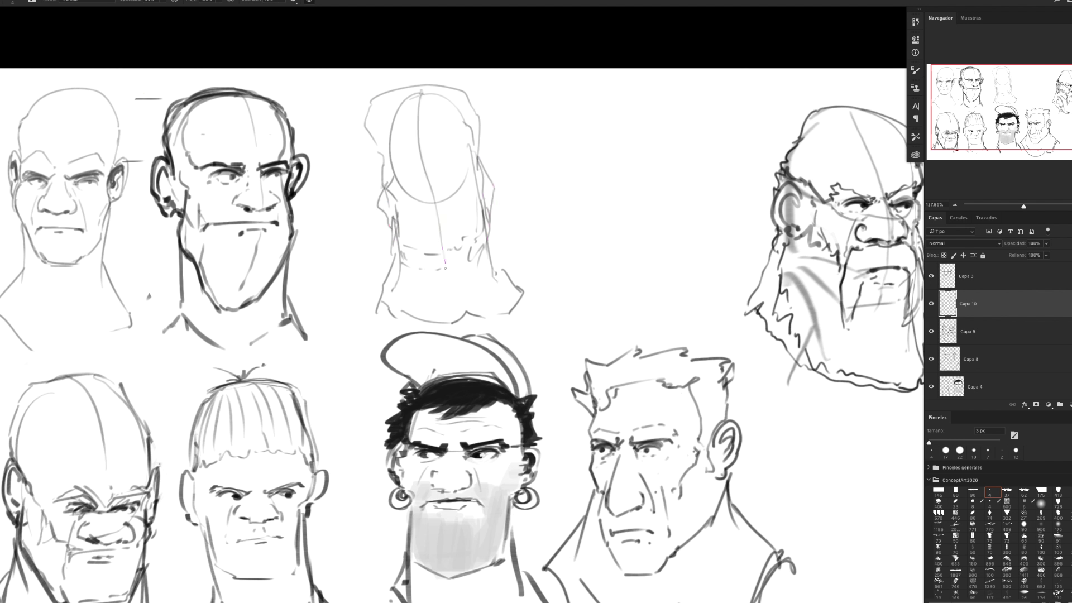
scroll(454, 226, "up", 1)
scroll(454, 217, "up", 1)
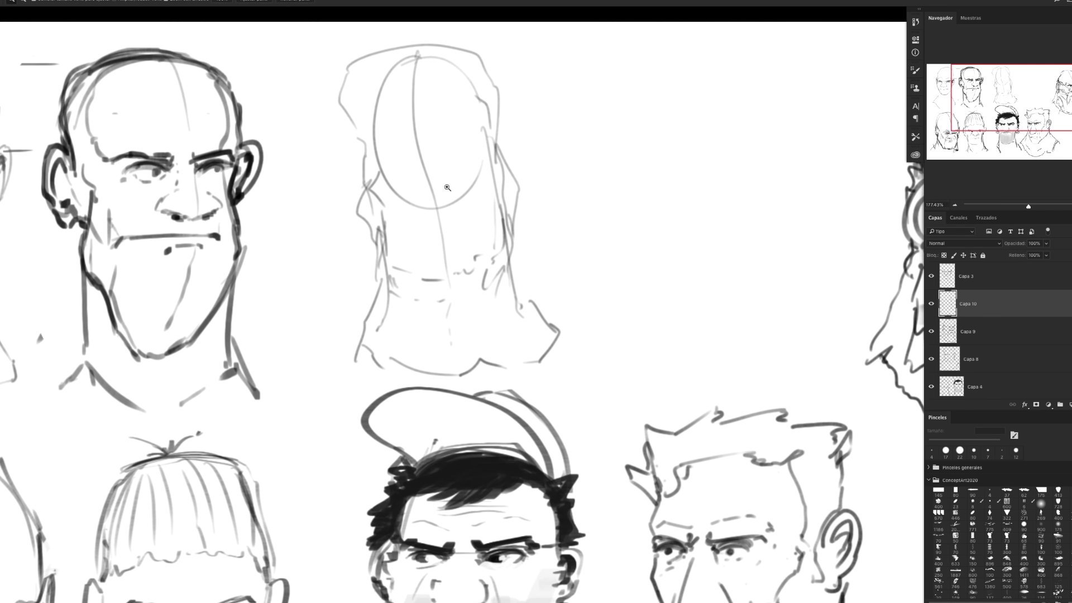
scroll(455, 210, "up", 1)
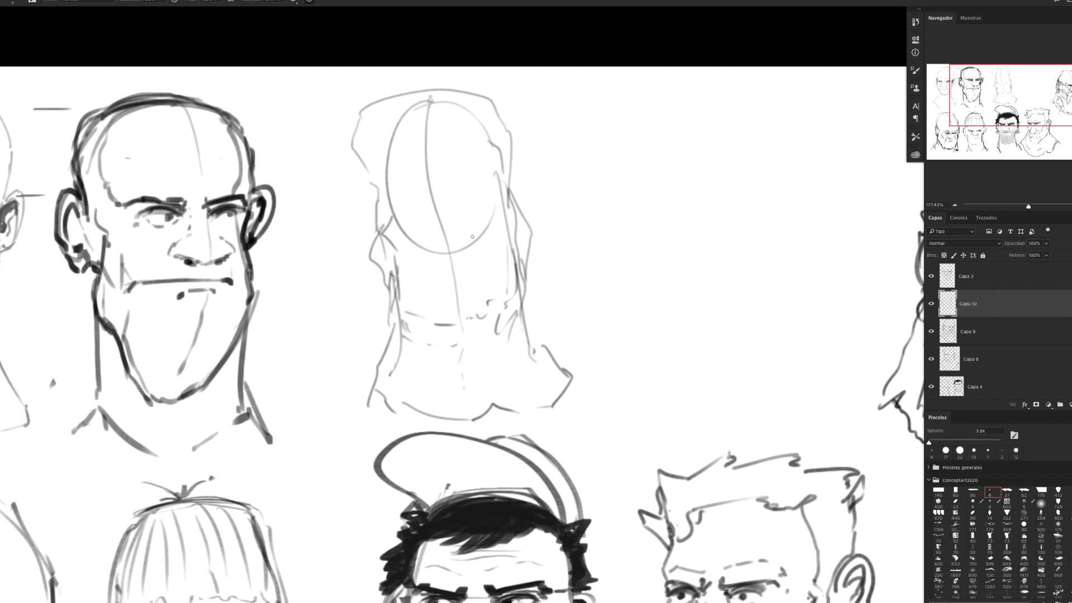
mouse_move(467, 241)
left_mouse_down()
mouse_move(490, 236)
mouse_move(404, 248)
mouse_move(488, 225)
mouse_move(405, 237)
left_mouse_up()
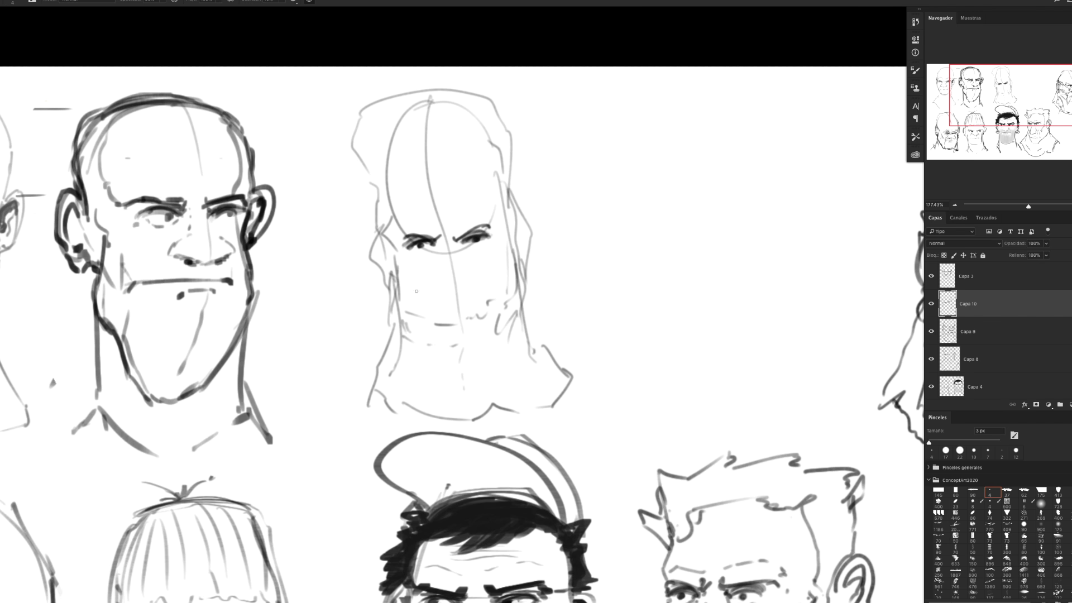
Warp the head sketch with Deformar so it leans, and commit
key("ctrl+t")
right_click(494, 262)
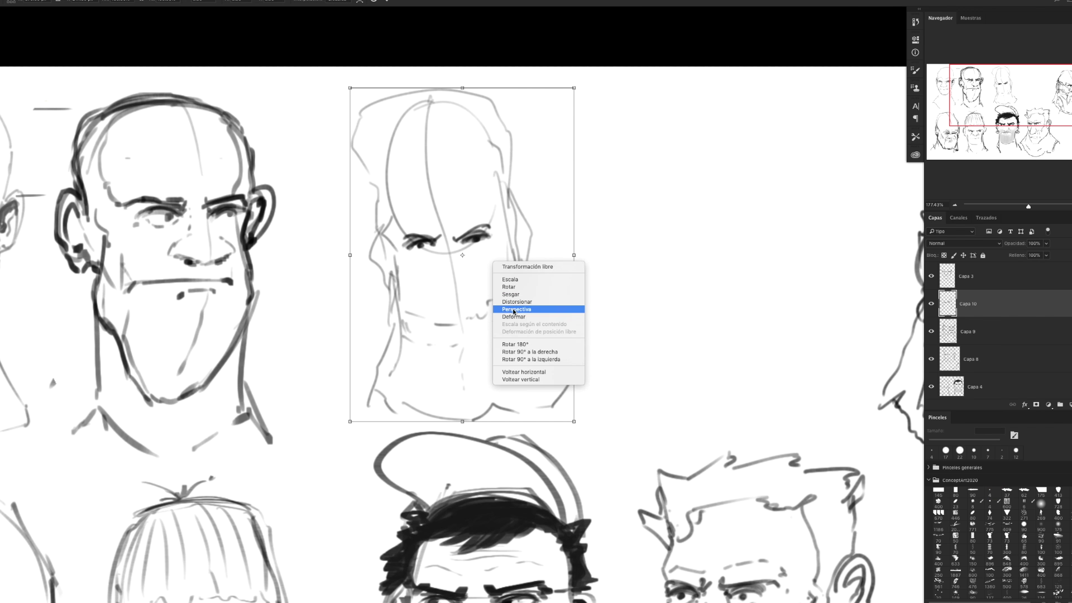
left_click(514, 317)
left_click_drag(460, 282, 420, 278)
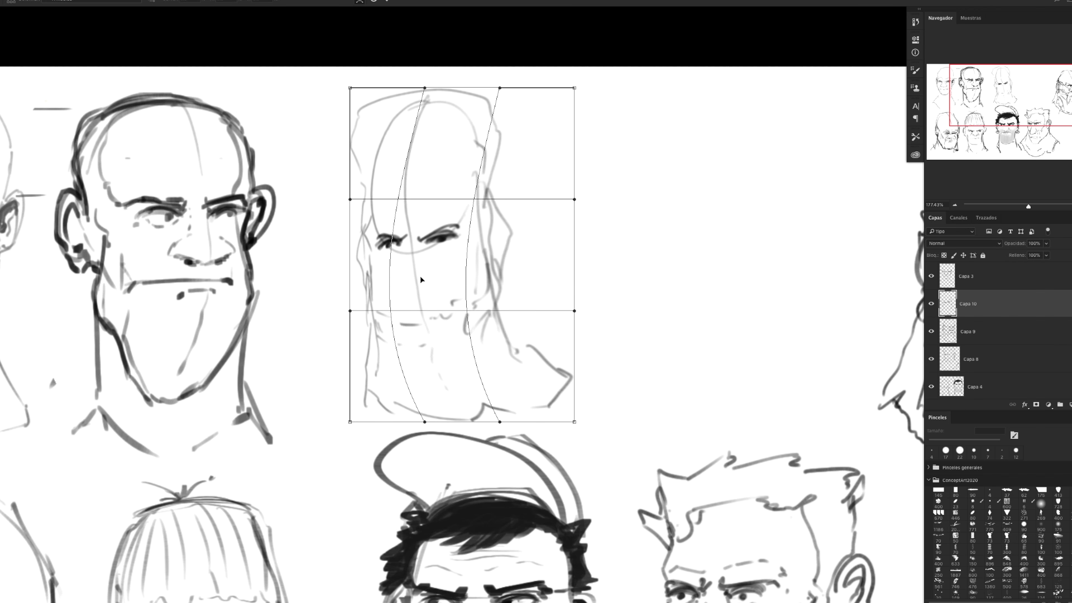
key("Return")
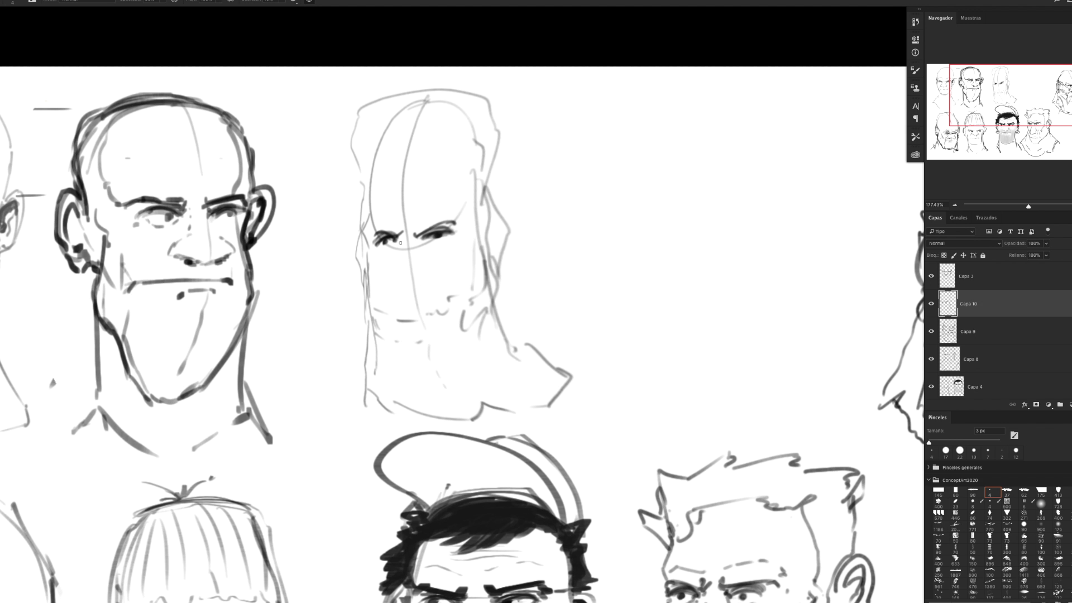
Draw the nose, mouth, cheek curves and a faint line beside the nose
mouse_move(398, 241)
left_mouse_down()
mouse_move(393, 284)
mouse_move(422, 287)
left_mouse_up()
mouse_move(391, 286)
left_mouse_down()
mouse_move(397, 298)
mouse_move(417, 289)
left_mouse_up()
left_click_drag(369, 256, 380, 298)
left_click_drag(472, 247, 459, 287)
mouse_move(393, 314)
left_mouse_down()
mouse_move(426, 312)
mouse_move(394, 312)
left_mouse_up()
left_click_drag(425, 262, 440, 306)
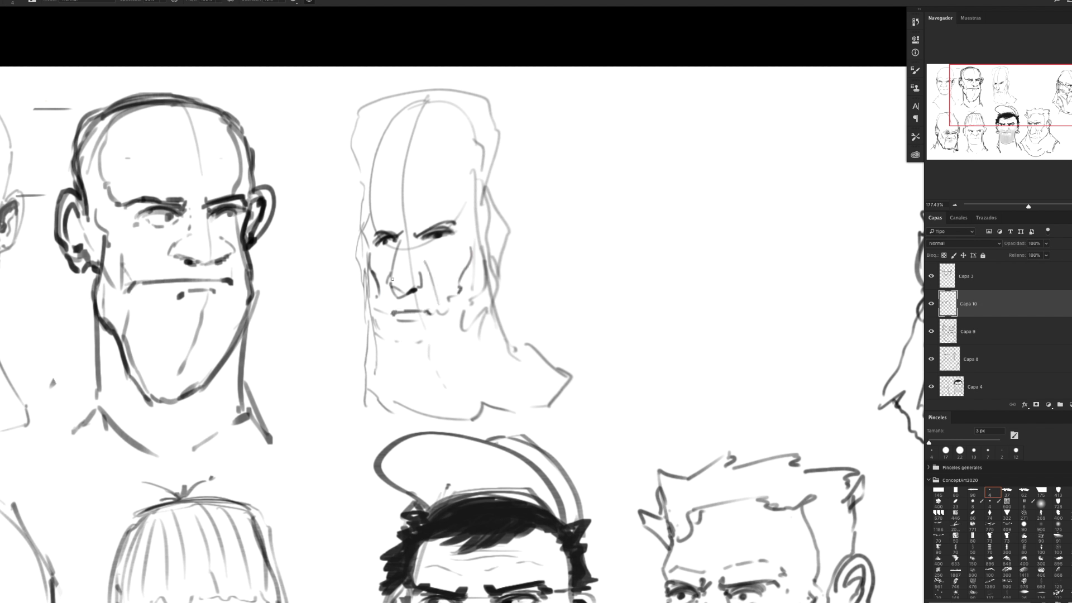
Darken under the left eye and both temples, then move the head right into open space
left_click_drag(386, 265, 380, 310)
mouse_move(395, 247)
left_mouse_down()
mouse_move(378, 255)
mouse_move(360, 224)
left_mouse_up()
left_click_drag(460, 230, 481, 196)
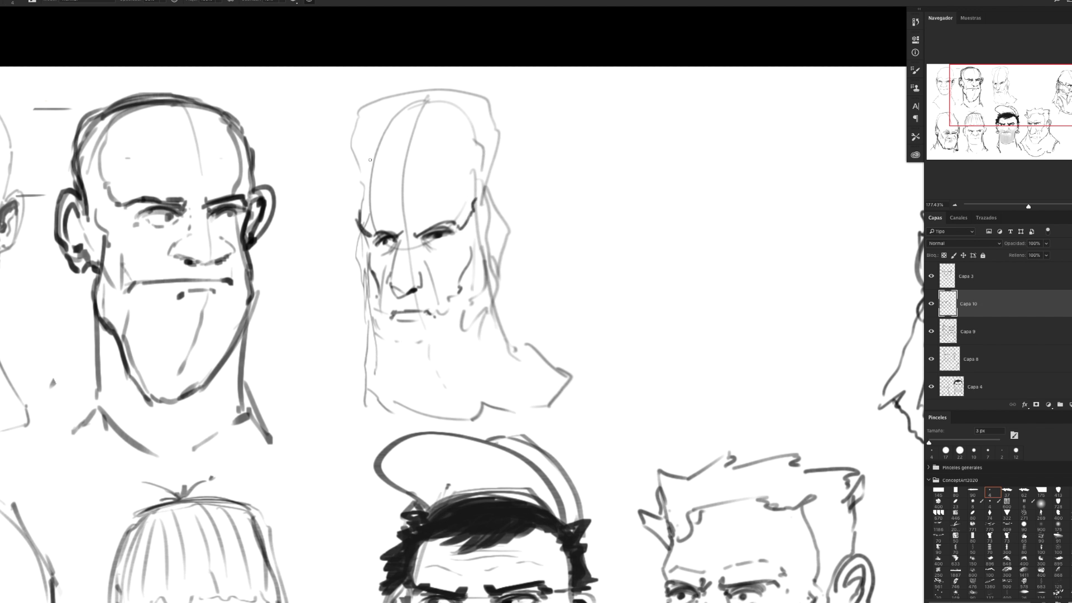
left_click_drag(358, 213, 364, 196)
key("ctrl+t")
left_click_drag(492, 272, 678, 293)
Shrink the head slightly, commit the transform, and draw both ears
left_click_drag(761, 119, 748, 130)
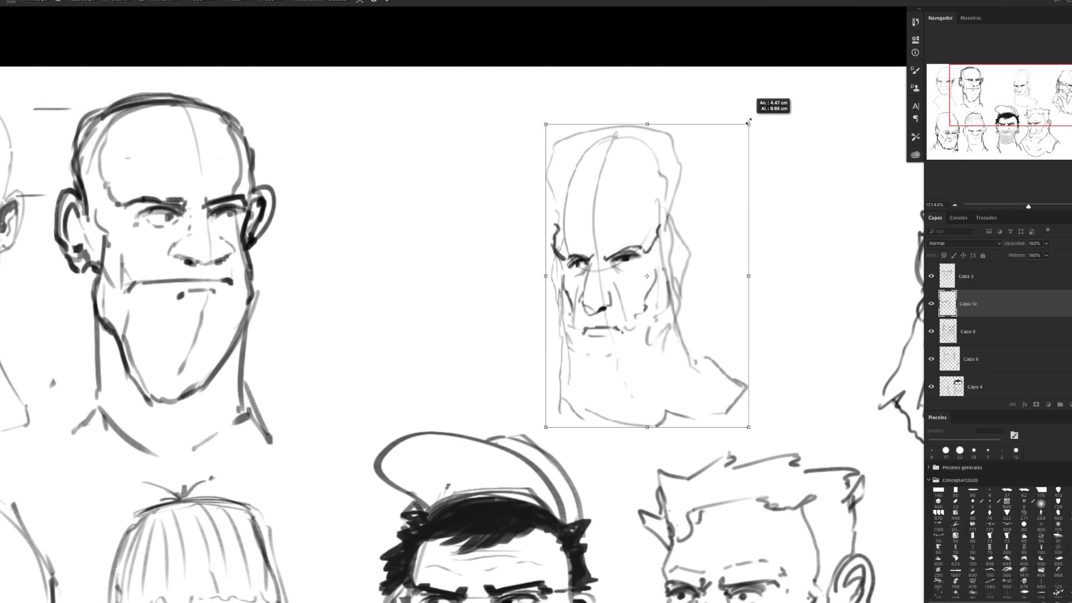
key("Return")
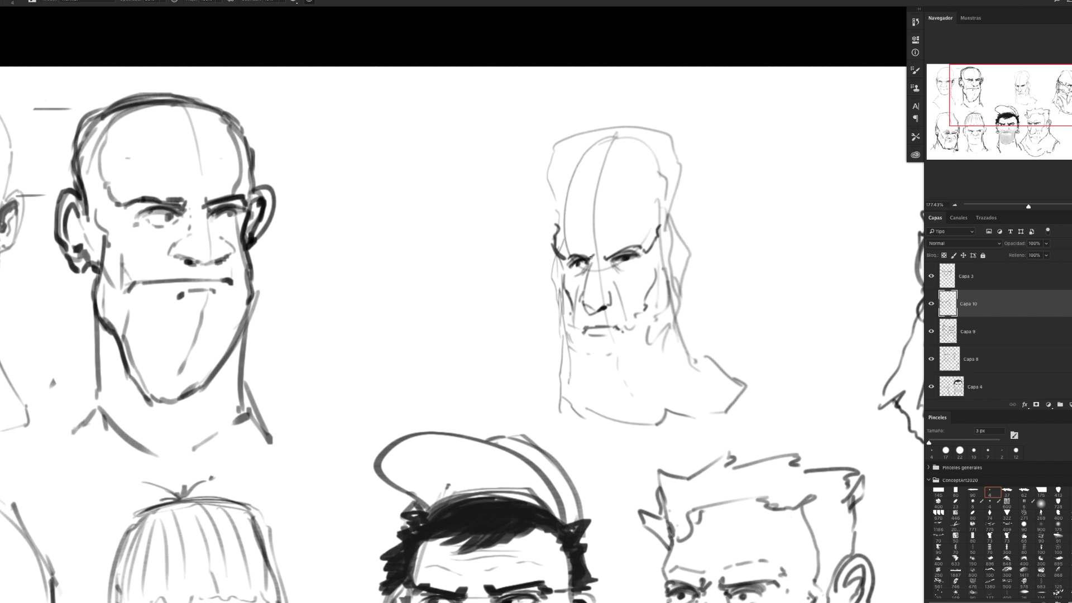
mouse_move(665, 244)
left_mouse_down()
mouse_move(677, 262)
mouse_move(672, 281)
left_mouse_up()
left_click_drag(548, 249, 560, 300)
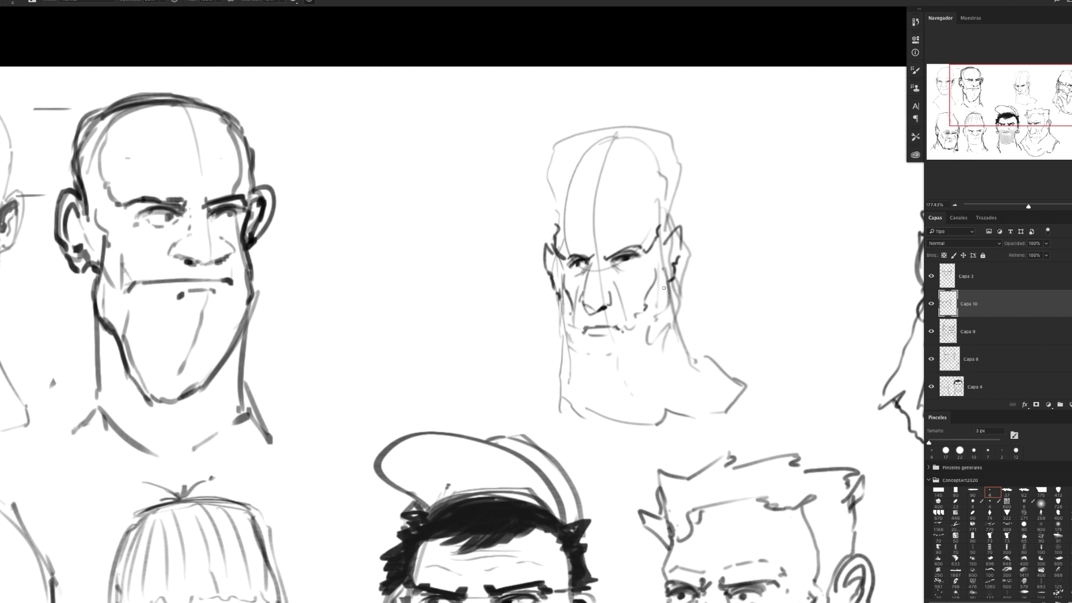
Add dark strokes along the jaw and neck plus stubble below the mouth
left_click_drag(678, 298, 673, 318)
mouse_move(559, 300)
left_mouse_down()
mouse_move(561, 340)
mouse_move(593, 348)
left_mouse_up()
mouse_move(605, 342)
left_mouse_down()
mouse_move(613, 358)
mouse_move(573, 353)
mouse_move(632, 356)
left_mouse_up()
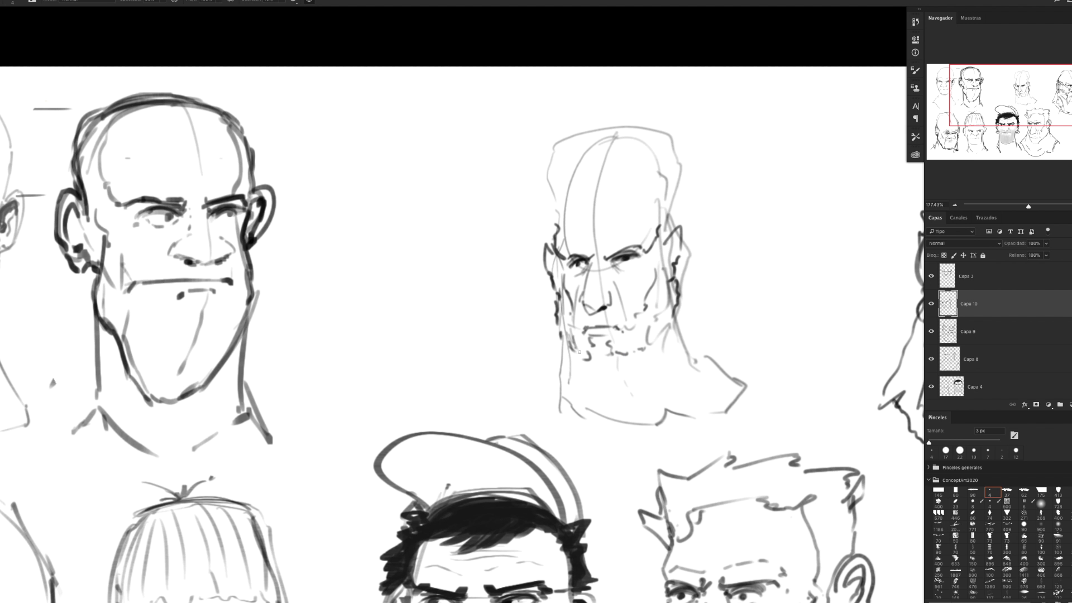
left_click_drag(554, 310, 558, 396)
mouse_move(680, 299)
left_mouse_down()
mouse_move(687, 332)
mouse_move(723, 376)
mouse_move(701, 382)
left_mouse_up()
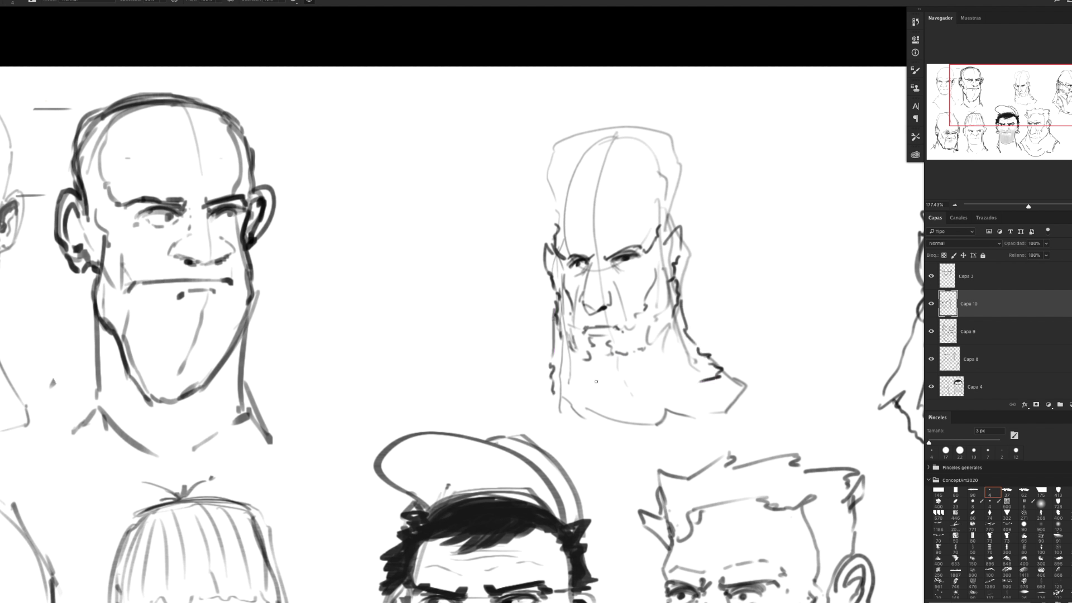
Shape the wavy beard edges and texture, and darken the skull's right side
mouse_move(549, 335)
left_mouse_down()
mouse_move(537, 374)
mouse_move(543, 396)
mouse_move(575, 419)
mouse_move(605, 431)
mouse_move(688, 420)
mouse_move(710, 384)
mouse_move(702, 411)
left_mouse_up()
left_click_drag(703, 407, 651, 433)
left_click_drag(629, 355, 646, 347)
left_click_drag(650, 337, 674, 302)
left_click_drag(552, 294, 545, 346)
mouse_move(678, 283)
left_mouse_down()
mouse_move(702, 319)
mouse_move(697, 343)
mouse_move(737, 378)
left_mouse_up()
mouse_move(532, 361)
left_mouse_down()
mouse_move(523, 371)
mouse_move(538, 391)
left_mouse_up()
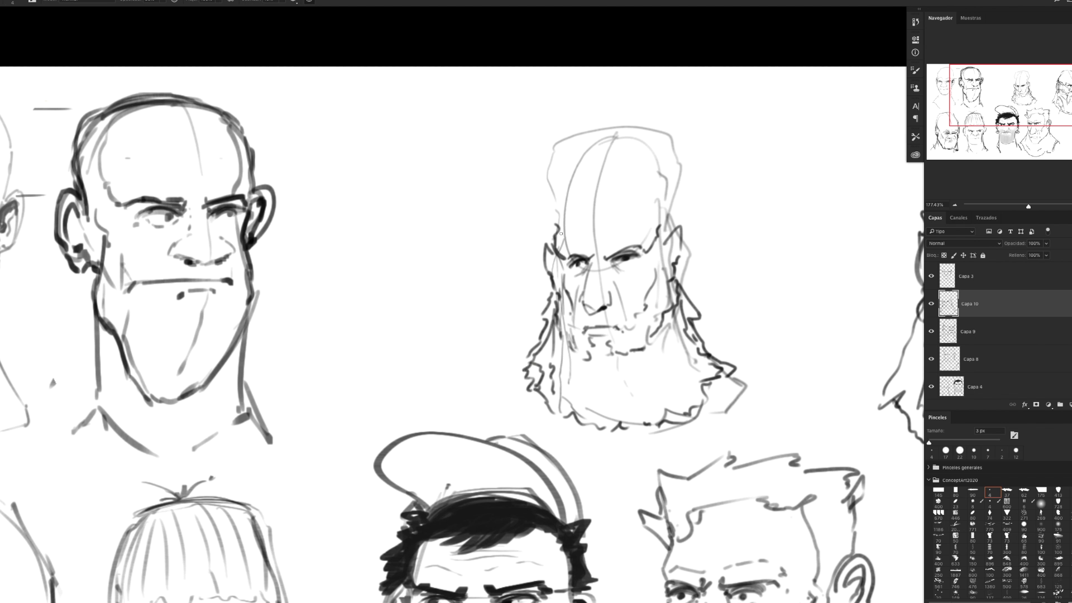
left_click_drag(659, 218, 659, 179)
mouse_move(658, 221)
left_mouse_down()
mouse_move(658, 201)
mouse_move(561, 207)
mouse_move(661, 184)
mouse_move(566, 191)
mouse_move(620, 148)
mouse_move(661, 195)
mouse_move(557, 182)
mouse_move(554, 218)
mouse_move(559, 180)
mouse_move(677, 177)
mouse_move(708, 111)
left_mouse_up()
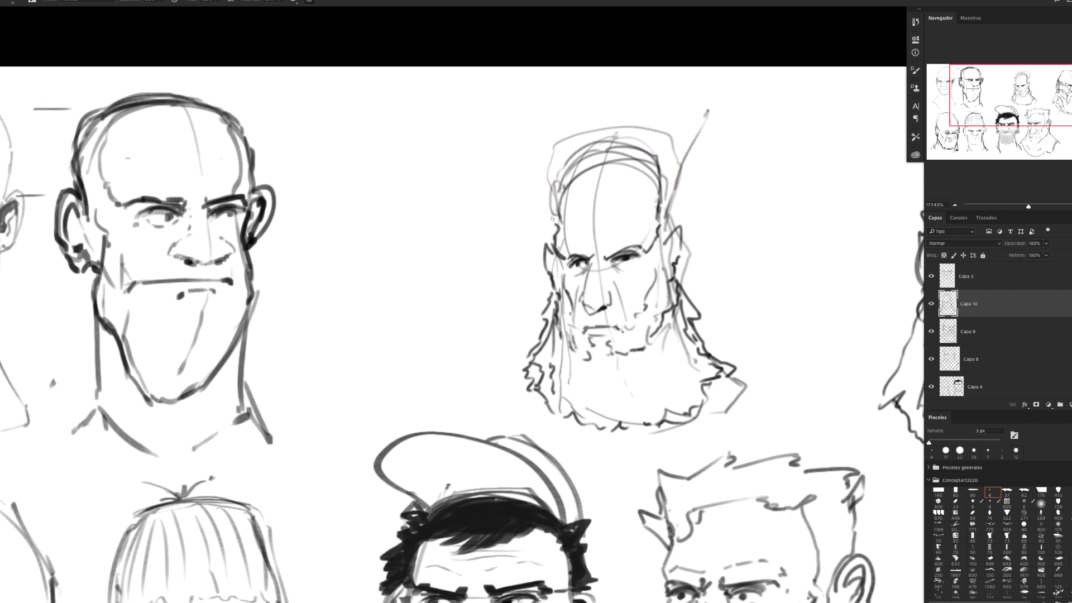
Draw the headdress side and vertical lines with a round emblem on top
mouse_move(553, 219)
left_mouse_down()
mouse_move(515, 118)
mouse_move(564, 94)
mouse_move(716, 106)
mouse_move(683, 96)
mouse_move(543, 106)
mouse_move(682, 100)
left_mouse_up()
left_click_drag(545, 114, 557, 162)
left_click_drag(685, 110, 660, 153)
left_click_drag(570, 95, 583, 139)
left_click_drag(664, 96, 641, 139)
mouse_move(609, 101)
left_mouse_down()
mouse_move(603, 131)
mouse_move(626, 116)
mouse_move(600, 103)
mouse_move(594, 124)
mouse_move(680, 104)
left_mouse_up()
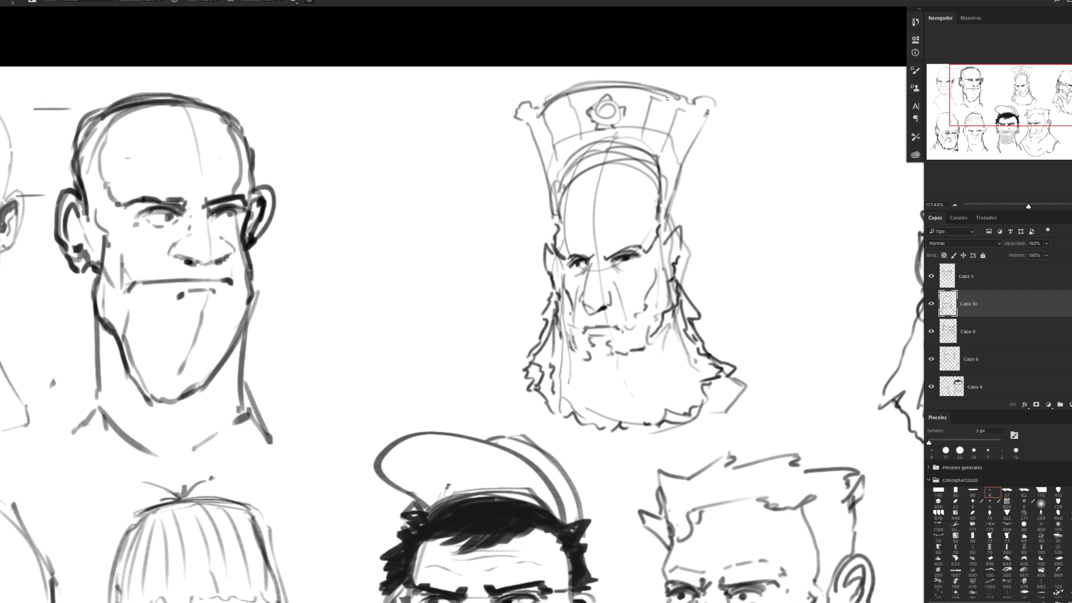
Touch up the headdress edges and face side, then zoom out and pan to see it
mouse_move(554, 199)
left_mouse_down()
mouse_move(554, 247)
mouse_move(548, 231)
left_mouse_up()
left_click_drag(530, 124, 547, 233)
left_click_drag(705, 121, 668, 233)
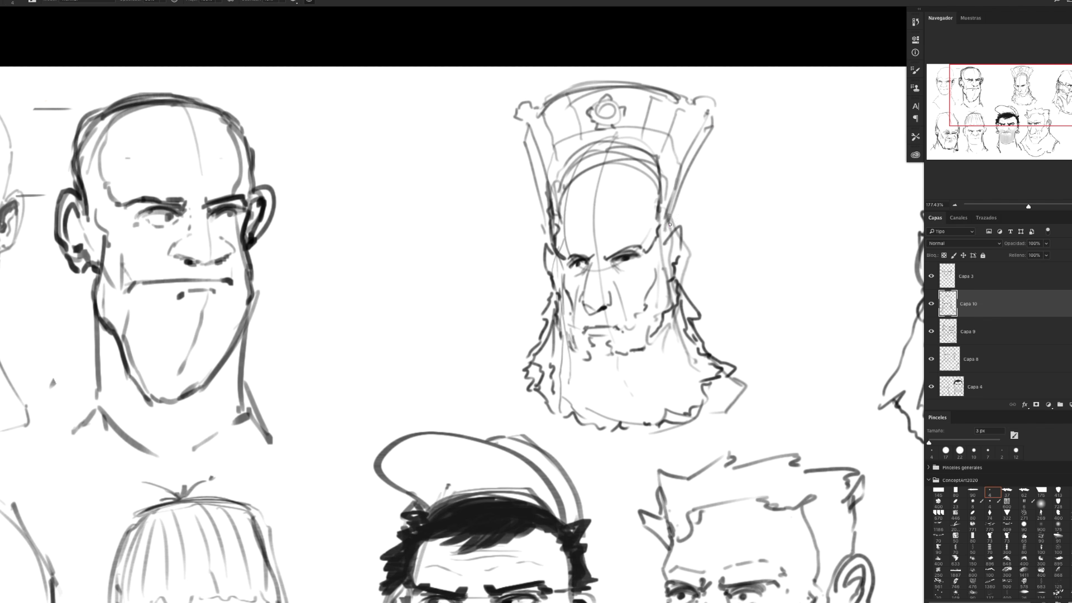
scroll(696, 240, "down", 2)
left_click_drag(696, 240, 494, 223)
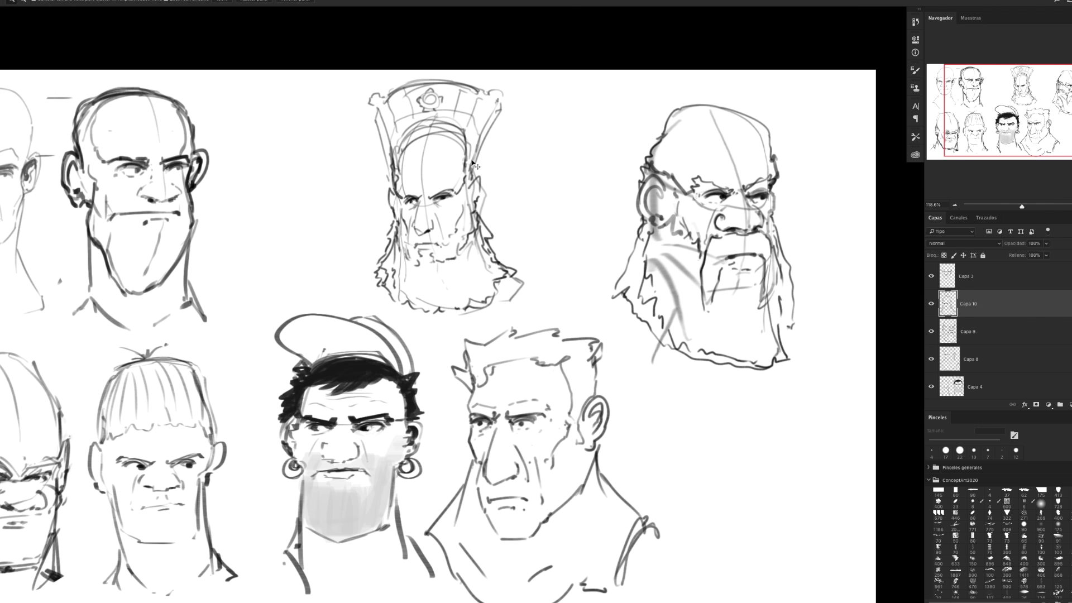
Move the crowned head sketch left and zoom in on it
key("v")
left_click_drag(478, 207, 367, 203)
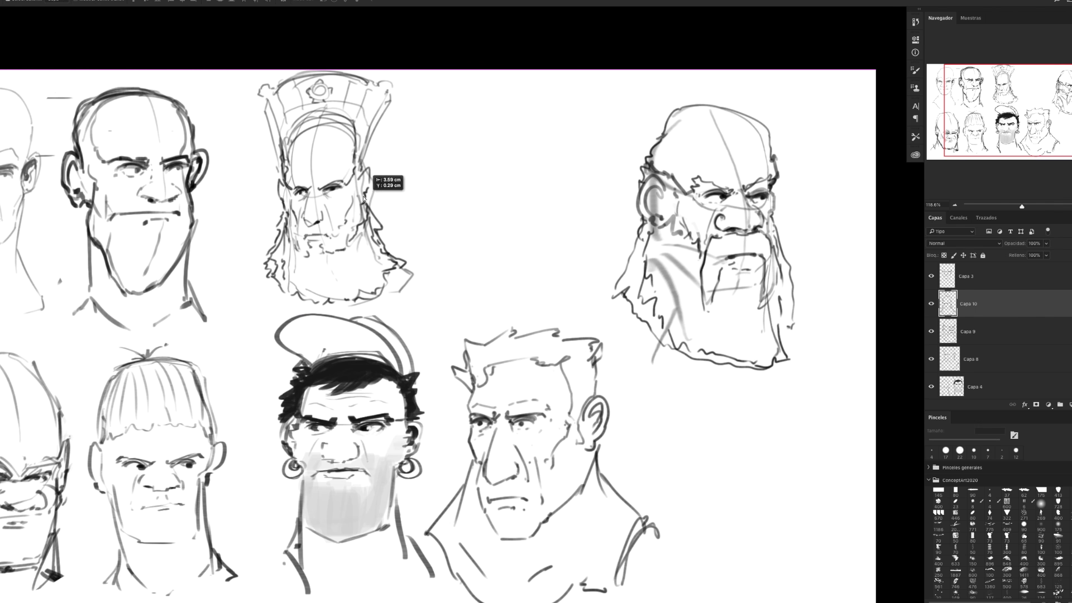
key("z")
left_click(358, 169)
key("b")
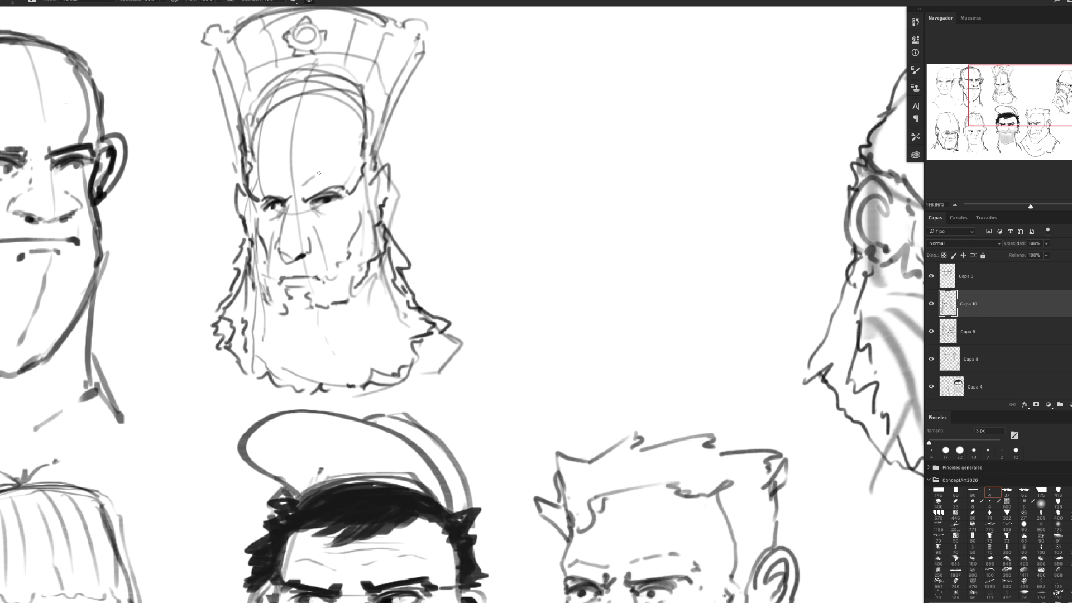
Add faint strokes on the face, cheeks and beard edge
left_click_drag(275, 174, 257, 181)
left_click_drag(322, 239, 331, 259)
mouse_move(276, 237)
left_mouse_down()
mouse_move(279, 261)
mouse_move(261, 274)
left_mouse_up()
left_click_drag(323, 232, 338, 269)
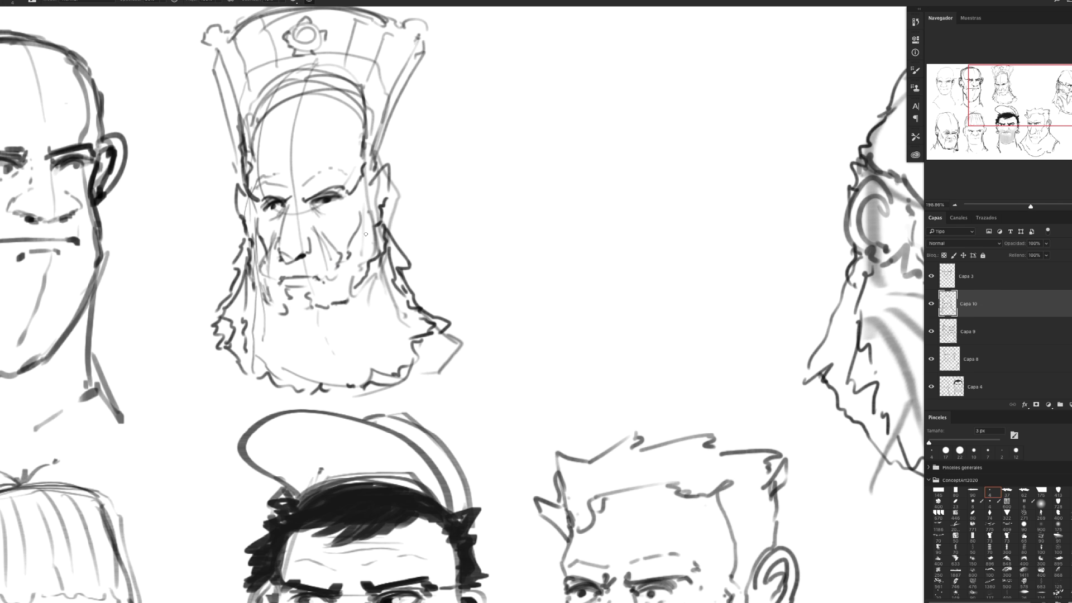
scroll(366, 234, "down", 2)
Free-transform the crowned head to shift it left and keep it upright
key("ctrl+t")
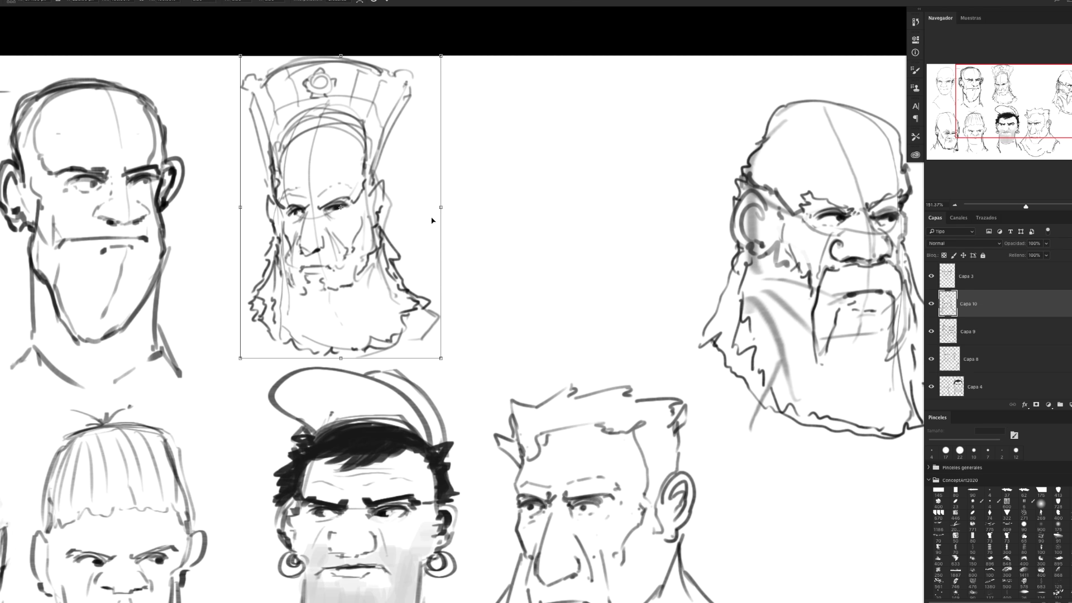
left_click_drag(465, 214, 467, 229)
left_click_drag(434, 185, 406, 187)
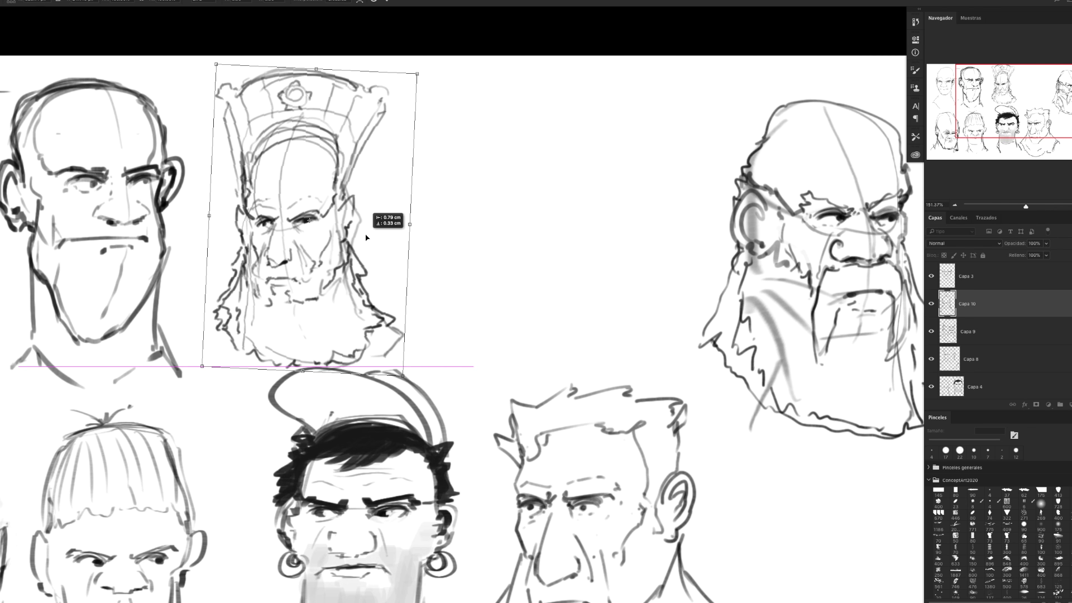
left_click_drag(421, 66, 408, 55)
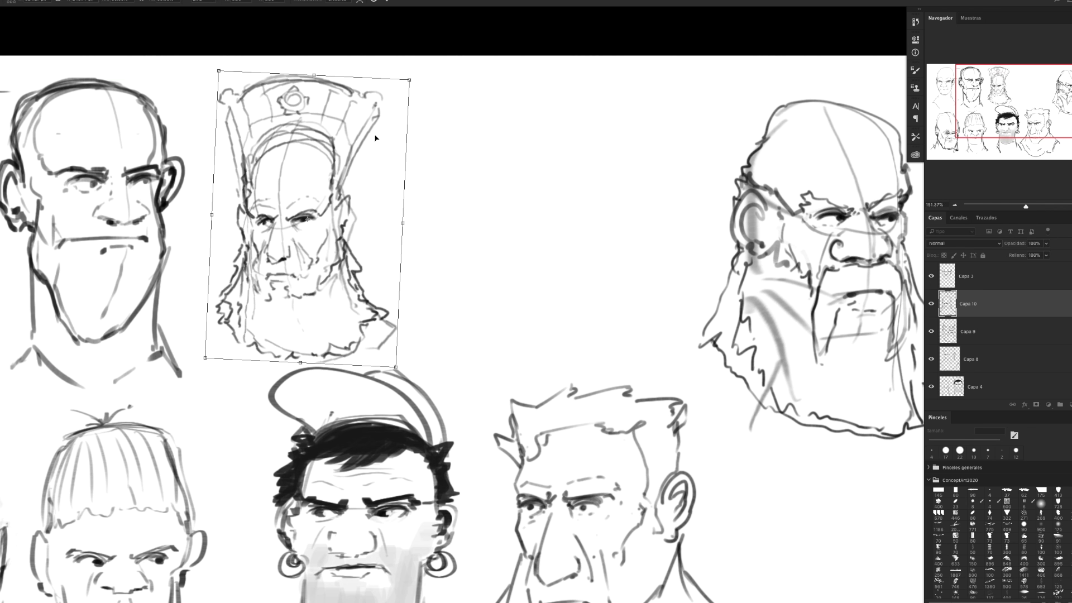
key("Return")
Create the new empty layer Capa 11 and return to the Brush tool
key("z")
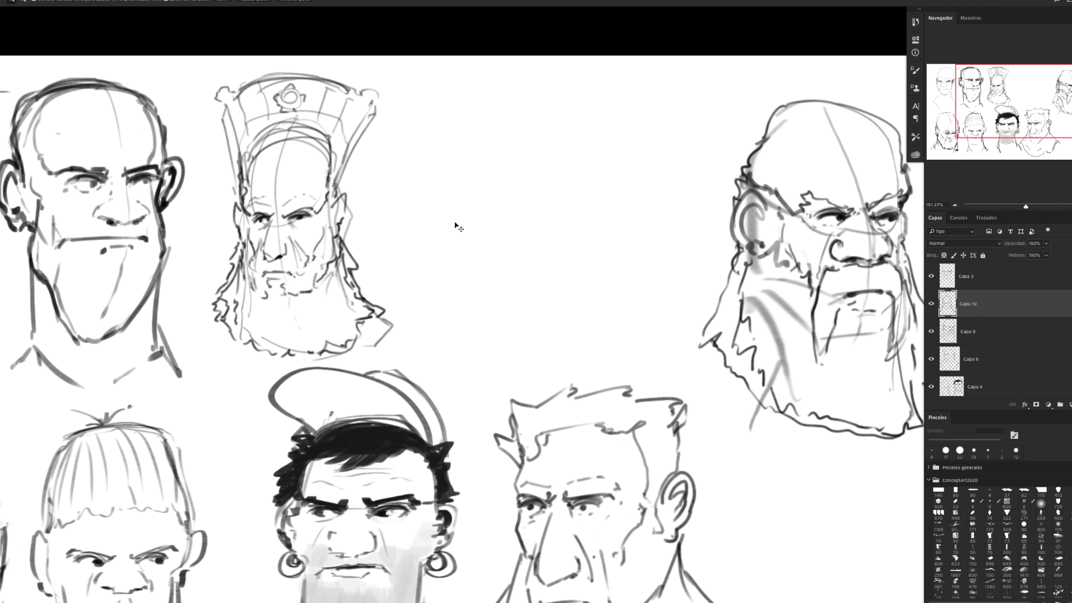
key("ctrl+shift+n")
key("Return")
key("b")
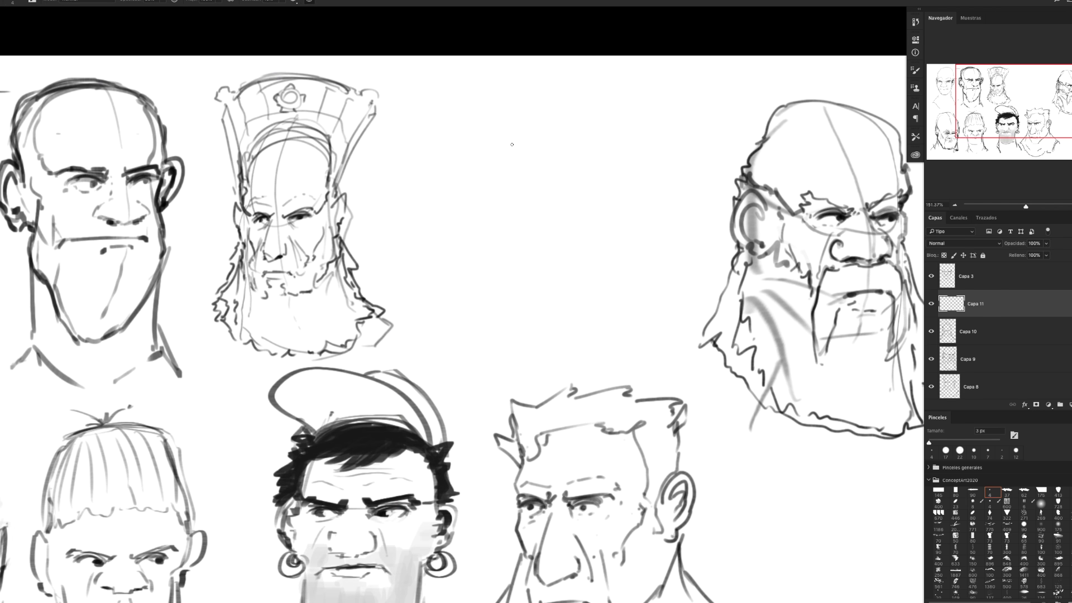
Sketch the new head's outline, with cheeks, jaw, chin and a small ear mark
mouse_move(489, 130)
left_mouse_down()
mouse_move(650, 162)
mouse_move(637, 206)
left_mouse_up()
mouse_move(474, 164)
left_mouse_down()
mouse_move(466, 200)
mouse_move(479, 242)
left_mouse_up()
left_click_drag(647, 219, 627, 258)
mouse_move(483, 254)
left_mouse_down()
mouse_move(527, 317)
mouse_move(570, 320)
left_mouse_up()
mouse_move(626, 261)
left_mouse_down()
mouse_move(597, 310)
mouse_move(529, 323)
left_mouse_up()
left_click_drag(481, 255, 517, 320)
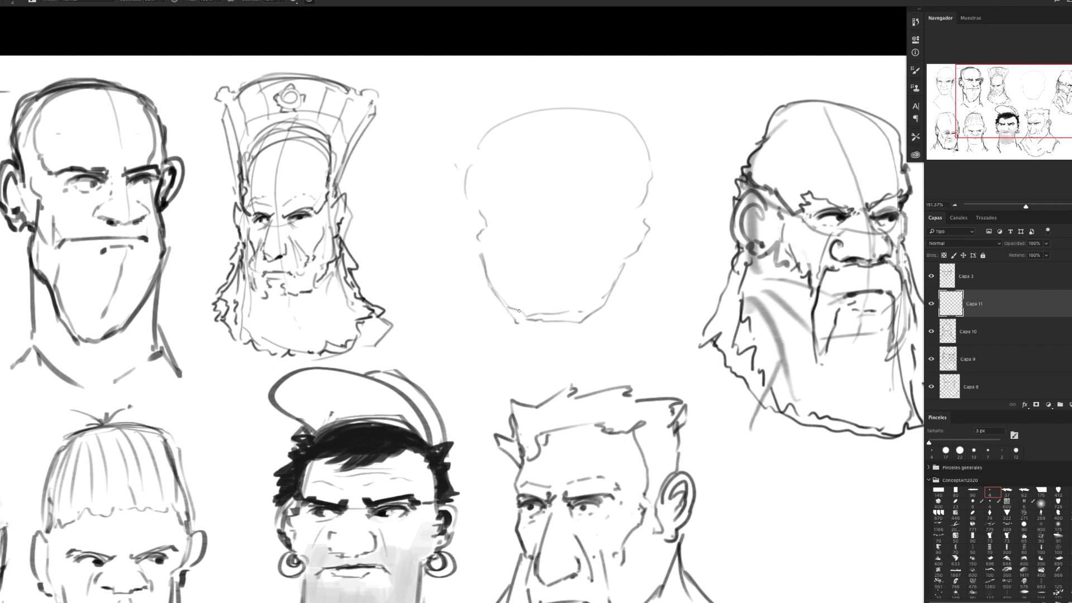
left_click_drag(479, 228, 482, 216)
Add a centre line, brow line, mouth, nose and both eyes to the new face
mouse_move(560, 99)
left_mouse_down()
mouse_move(608, 164)
mouse_move(557, 328)
left_mouse_up()
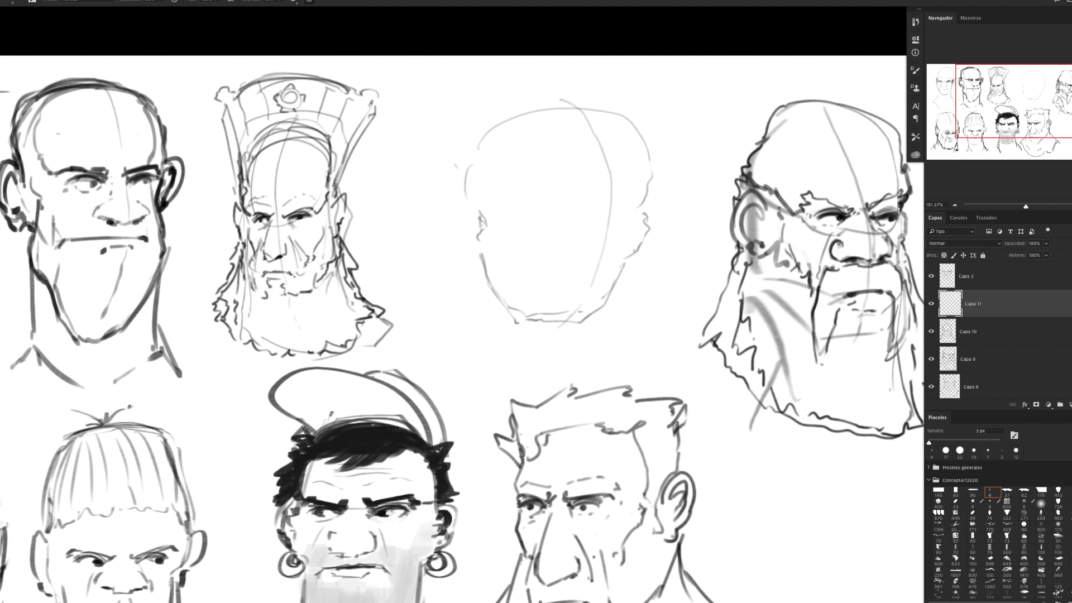
left_click_drag(544, 242, 638, 240)
left_click_drag(609, 259, 582, 260)
mouse_move(573, 211)
left_mouse_down()
mouse_move(570, 224)
mouse_move(618, 219)
mouse_move(519, 178)
left_mouse_up()
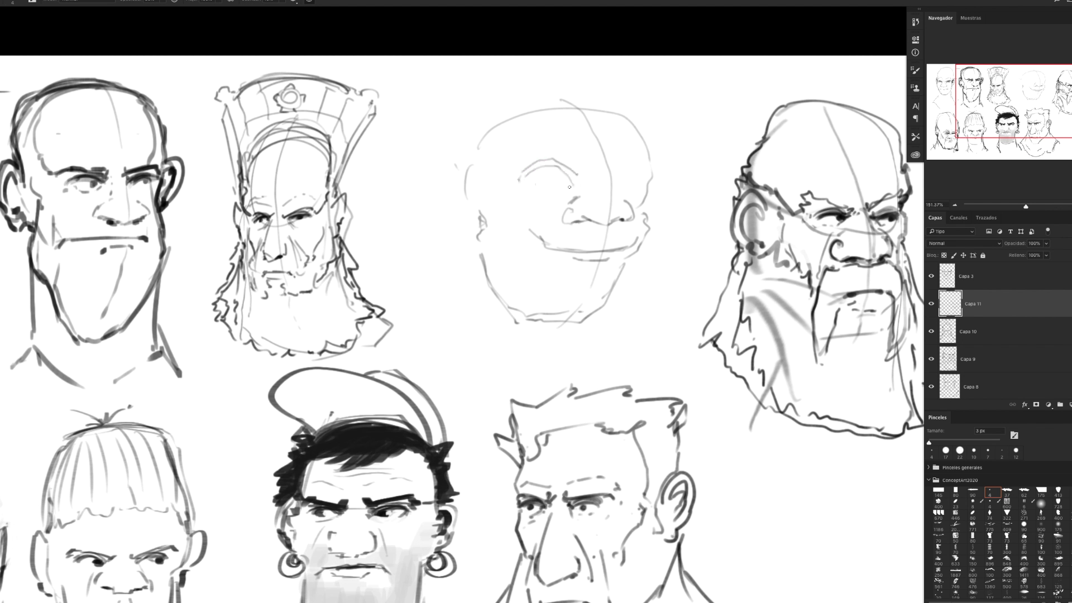
left_click_drag(528, 182, 526, 193)
mouse_move(621, 176)
left_mouse_down()
mouse_move(649, 180)
mouse_move(620, 189)
mouse_move(648, 173)
mouse_move(626, 187)
mouse_move(539, 178)
left_mouse_up()
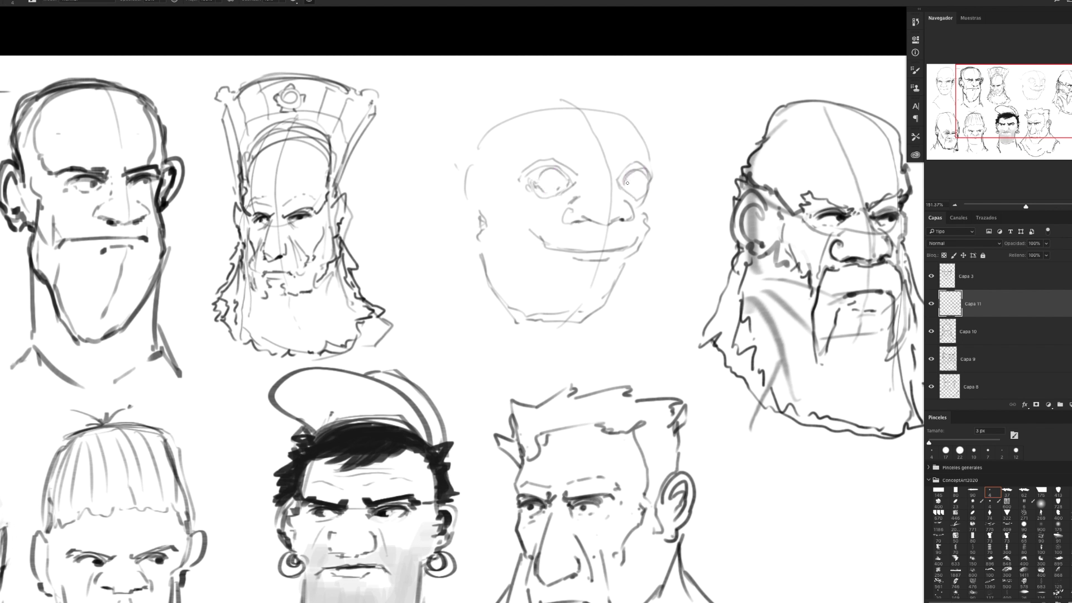
mouse_move(620, 187)
left_mouse_down()
mouse_move(641, 201)
mouse_move(651, 195)
left_mouse_up()
mouse_move(522, 178)
left_mouse_down()
mouse_move(476, 129)
mouse_move(492, 96)
mouse_move(640, 119)
left_mouse_up()
Redraw the cranium, the left ear and jaw, and add arcs over the crown
mouse_move(657, 161)
left_mouse_down()
mouse_move(602, 99)
mouse_move(488, 99)
left_mouse_up()
mouse_move(463, 154)
left_mouse_down()
mouse_move(468, 223)
mouse_move(453, 183)
mouse_move(474, 221)
mouse_move(469, 257)
left_mouse_up()
left_click_drag(452, 212, 479, 331)
left_click_drag(474, 293, 496, 352)
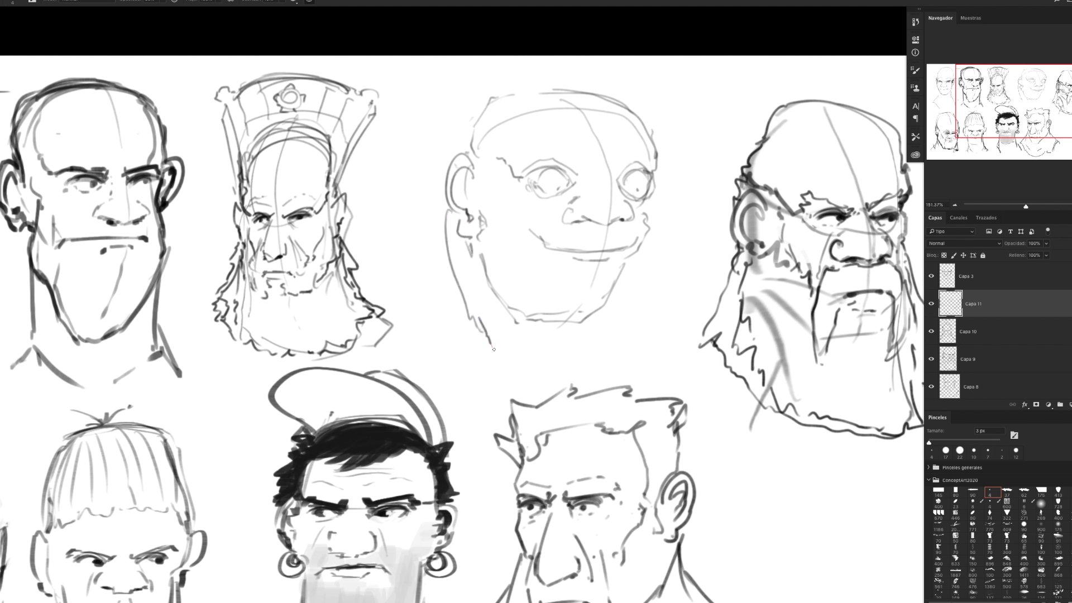
mouse_move(474, 158)
left_mouse_down()
mouse_move(516, 119)
mouse_move(620, 118)
mouse_move(654, 165)
left_mouse_up()
left_click_drag(600, 115, 643, 129)
mouse_move(462, 148)
left_mouse_down()
mouse_move(520, 78)
mouse_move(635, 112)
mouse_move(662, 173)
left_mouse_up()
left_click_drag(508, 130, 654, 128)
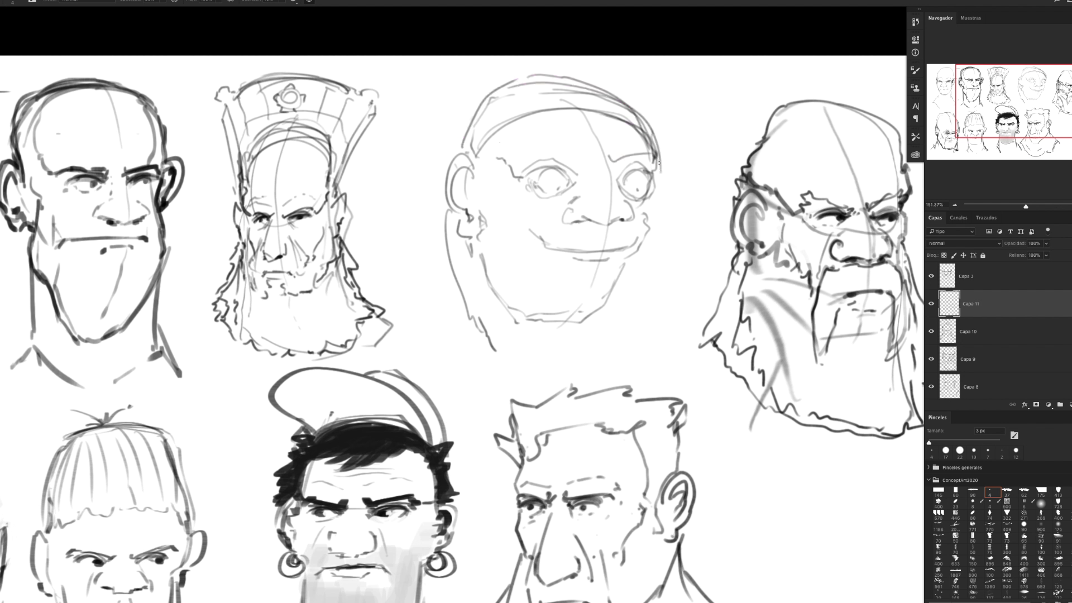
Add a left brow and strengthen the jaw, cheek and chin contours
left_click_drag(584, 153, 521, 157)
left_click_drag(631, 263, 603, 320)
mouse_move(480, 279)
left_mouse_down()
mouse_move(501, 313)
mouse_move(540, 335)
mouse_move(592, 325)
left_mouse_up()
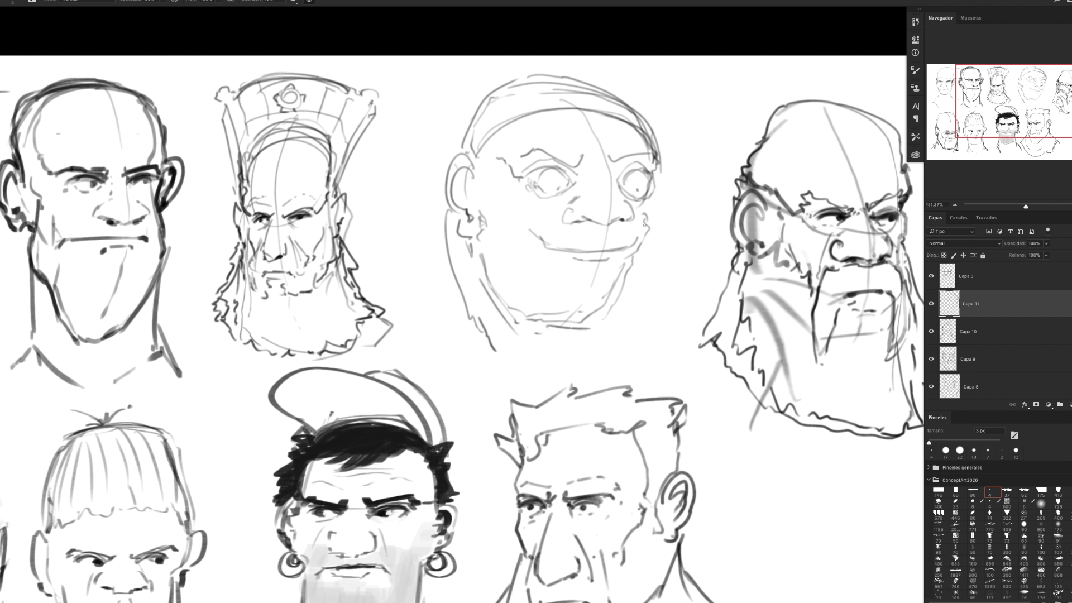
left_click_drag(647, 212, 662, 172)
left_click_drag(465, 134, 441, 180)
left_click_drag(433, 216, 456, 299)
left_click_drag(455, 297, 469, 328)
left_click_drag(496, 284, 520, 340)
left_click_drag(528, 342, 547, 344)
Draw the neck and a long shoulder line, then zoom out to view all sketches
mouse_move(631, 270)
left_mouse_down()
mouse_move(615, 337)
mouse_move(665, 343)
left_mouse_up()
left_click_drag(438, 262, 426, 331)
mouse_move(442, 221)
left_mouse_down()
mouse_move(418, 339)
mouse_move(594, 377)
mouse_move(664, 340)
left_mouse_up()
mouse_move(581, 282)
left_mouse_down()
mouse_move(486, 257)
mouse_move(563, 345)
left_mouse_up()
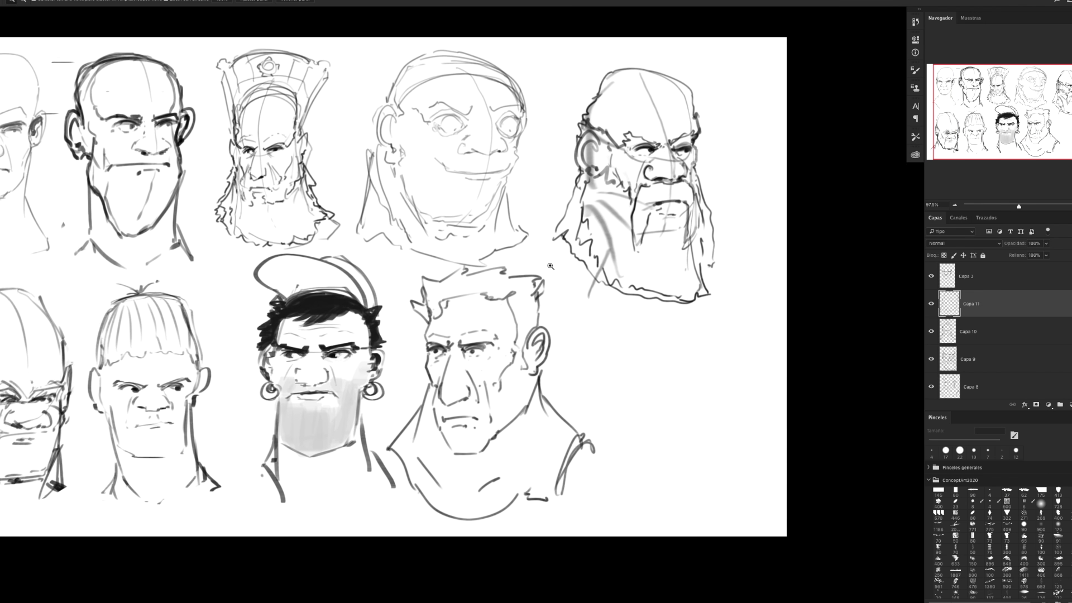
With the Brush, sketch a round head outline beside the spiky-haired man, plus a shoulder line
key("b")
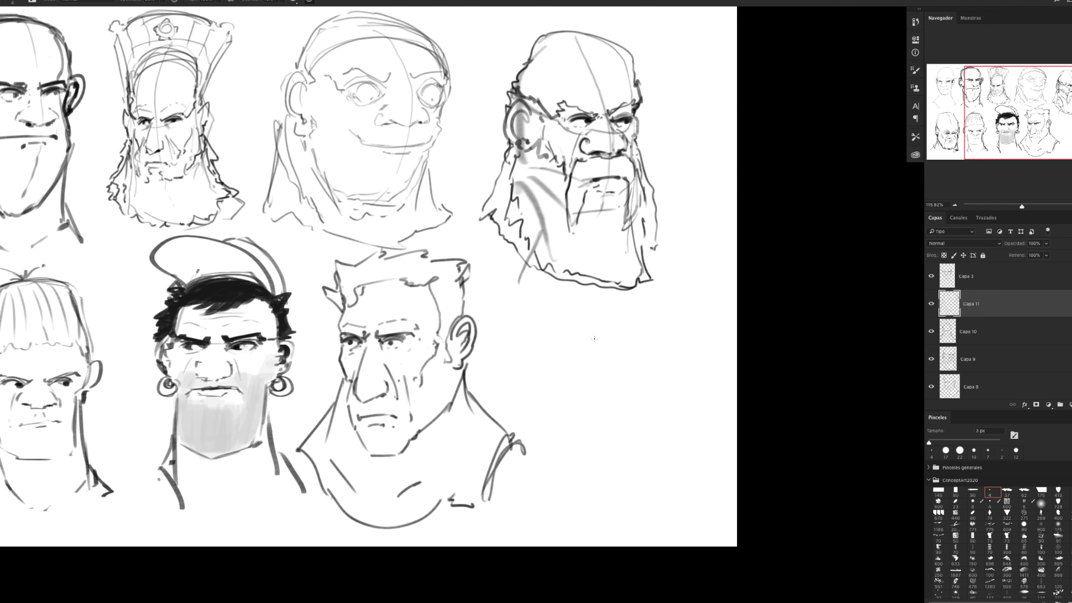
mouse_move(591, 304)
left_mouse_down()
mouse_move(687, 394)
mouse_move(679, 419)
mouse_move(581, 489)
left_mouse_up()
mouse_move(542, 393)
left_mouse_down()
mouse_move(581, 491)
mouse_move(629, 301)
mouse_move(684, 410)
mouse_move(665, 430)
left_mouse_up()
left_click_drag(548, 367, 517, 402)
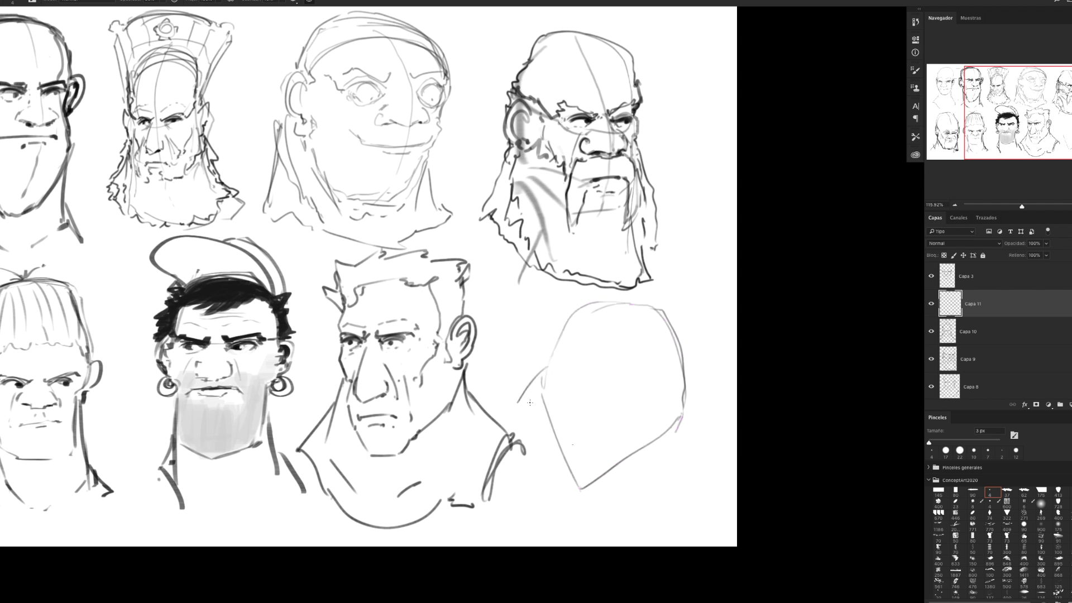
left_click_drag(691, 400, 684, 463)
scroll(617, 405, "up", 4)
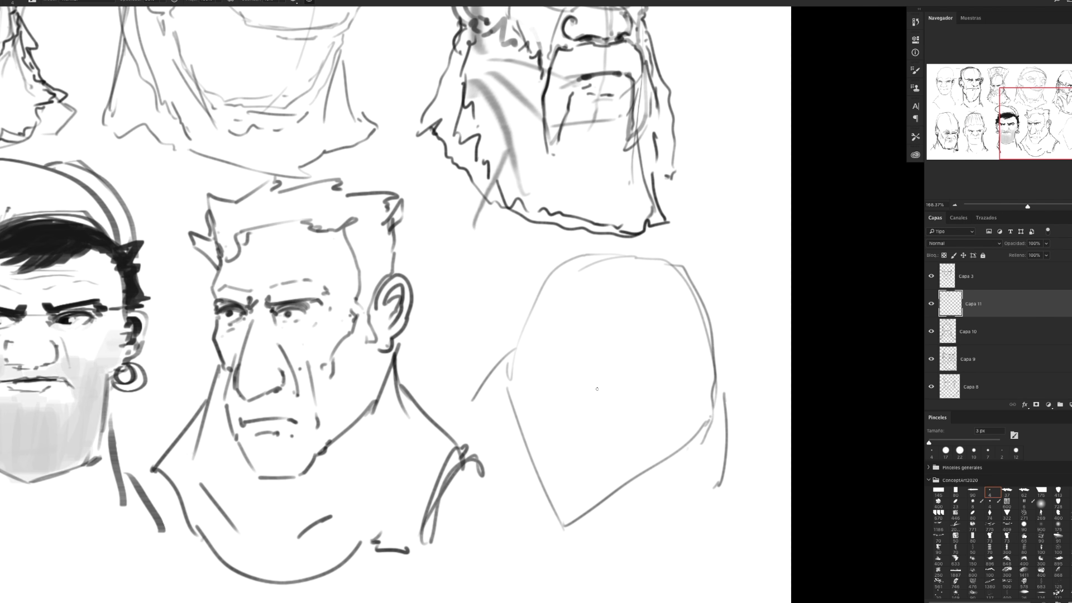
Add eyebrows, a mouth, a left cheek line, both ears and a rounded top to the face
left_click_drag(555, 305, 582, 295)
mouse_move(619, 305)
left_mouse_down()
mouse_move(659, 310)
mouse_move(655, 300)
mouse_move(563, 284)
left_mouse_up()
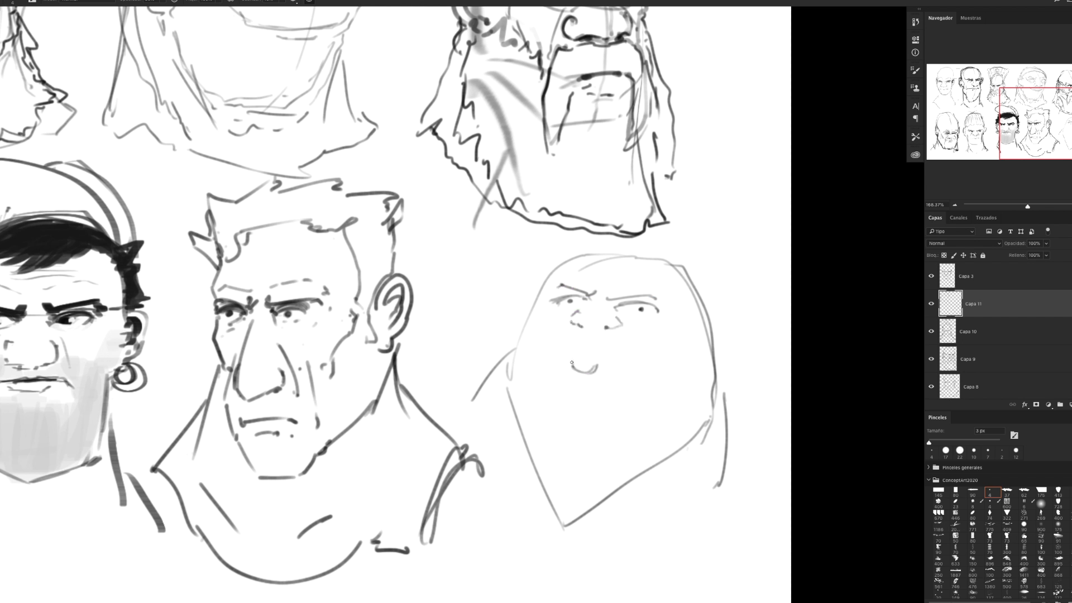
left_click_drag(575, 338, 601, 344)
left_click_drag(530, 315, 532, 342)
mouse_move(691, 316)
left_mouse_down()
mouse_move(707, 339)
mouse_move(693, 356)
left_mouse_up()
left_click_drag(541, 281, 524, 317)
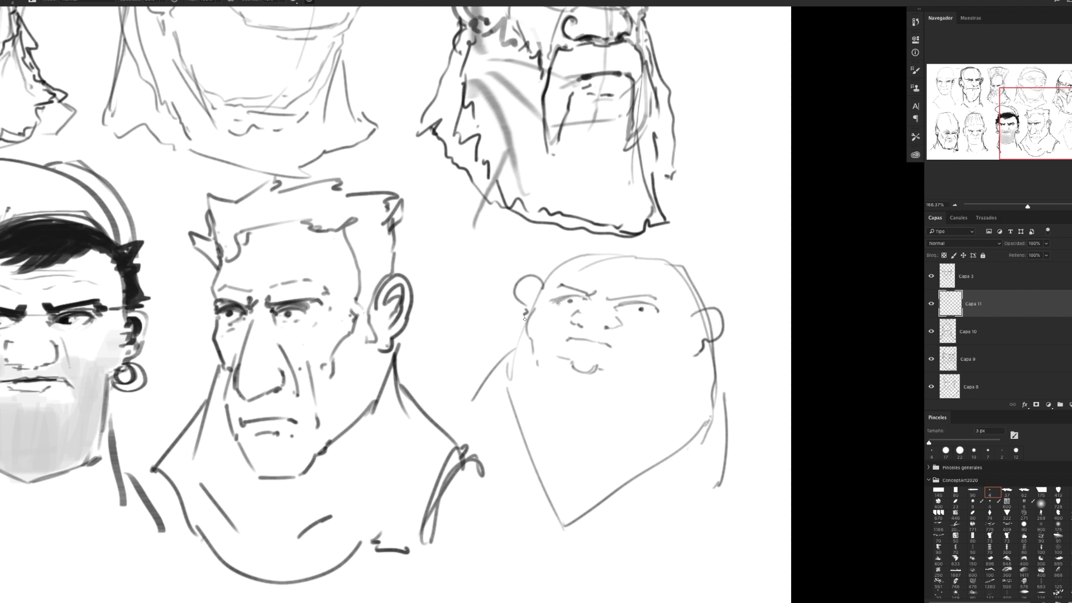
mouse_move(550, 271)
left_mouse_down()
mouse_move(648, 249)
mouse_move(692, 284)
left_mouse_up()
Draw jowls, a double chin, and neck and ear lines, and mark the hair
left_click_drag(697, 352, 608, 399)
left_click_drag(535, 380, 609, 428)
left_click_drag(669, 394, 564, 438)
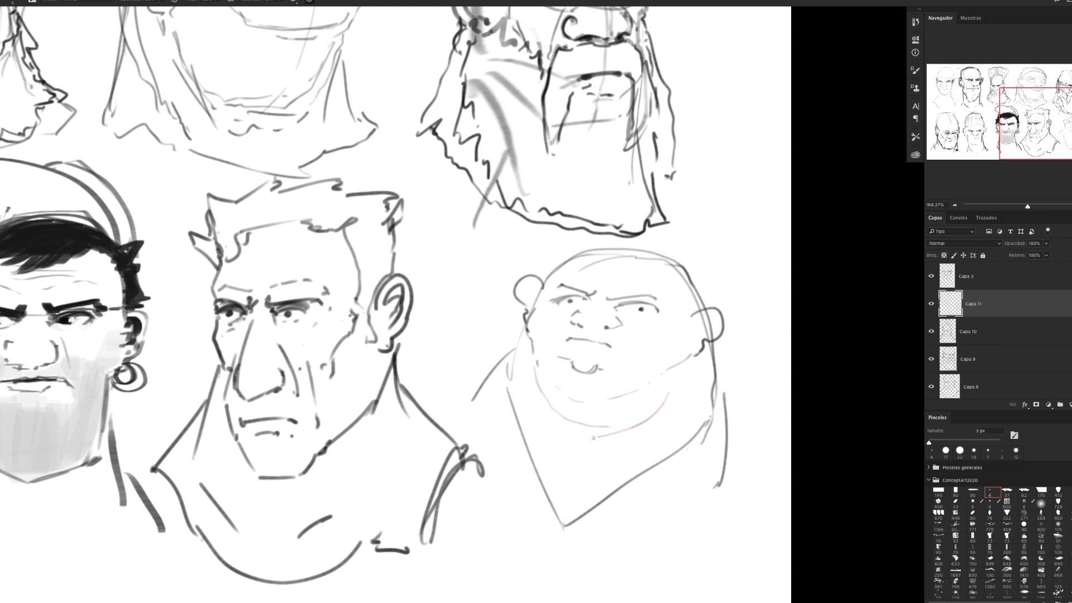
mouse_move(525, 338)
left_mouse_down()
mouse_move(532, 402)
mouse_move(590, 438)
left_mouse_up()
left_click_drag(681, 370, 650, 424)
left_click_drag(573, 442, 664, 416)
left_click_drag(698, 364, 689, 390)
mouse_move(693, 325)
left_mouse_down()
mouse_move(714, 316)
mouse_move(706, 337)
left_mouse_up()
mouse_move(662, 251)
left_mouse_down()
mouse_move(685, 242)
mouse_move(547, 278)
left_mouse_up()
Add the left neck line, darken the brows and eye lines, then zoom out
left_click_drag(508, 346, 505, 392)
left_click_drag(517, 331, 487, 347)
left_click_drag(614, 302, 659, 305)
left_click_drag(649, 315, 651, 302)
left_click_drag(555, 300, 597, 289)
mouse_move(592, 293)
left_mouse_down()
mouse_move(555, 284)
mouse_move(651, 300)
mouse_move(610, 334)
mouse_move(555, 316)
left_mouse_up()
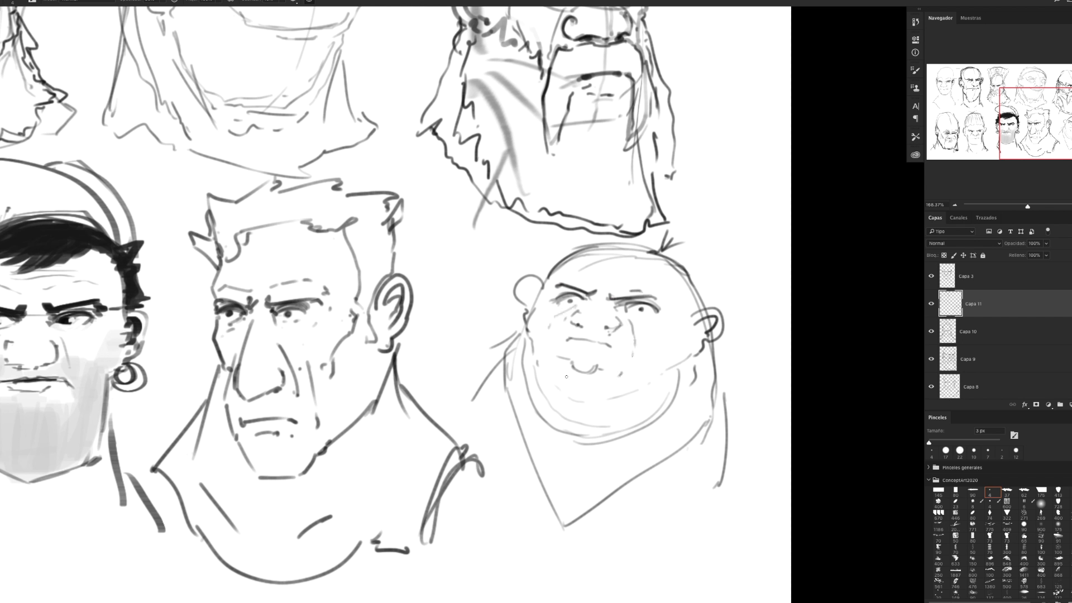
scroll(495, 353, "down", 5)
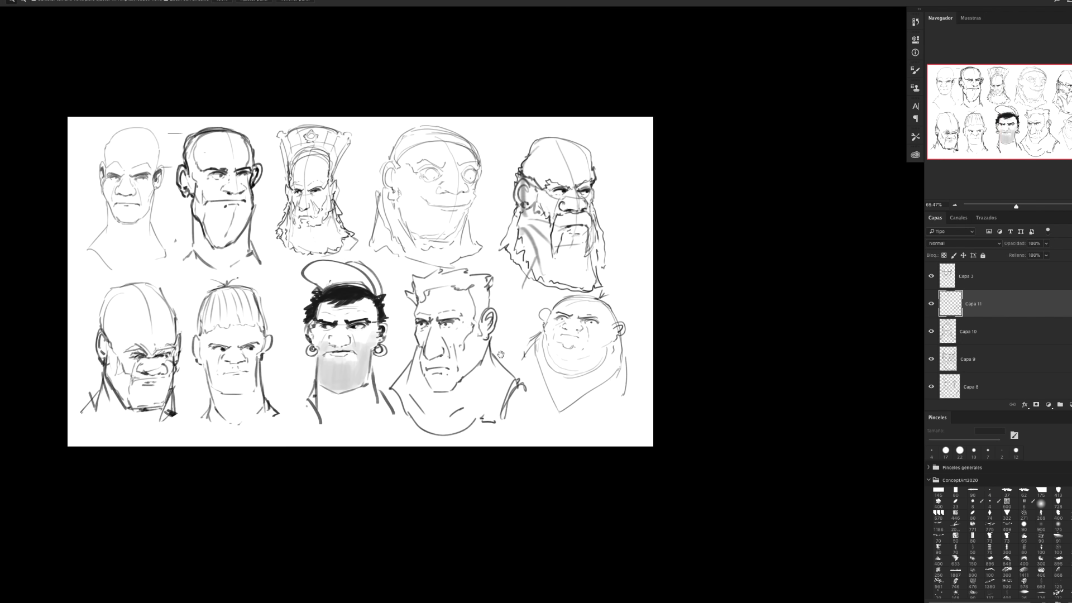
Select Capa 4 and add a new layer beneath the capped man's lines
scroll(547, 352, "up", 3)
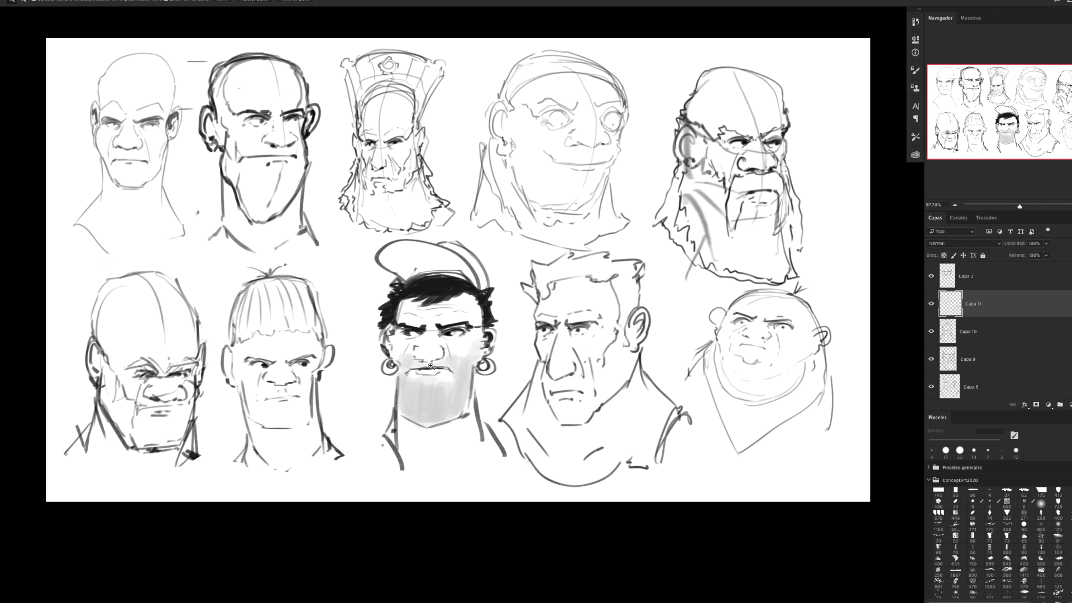
left_click_drag(426, 390, 431, 389)
key("b")
left_click(435, 412, "ctrl")
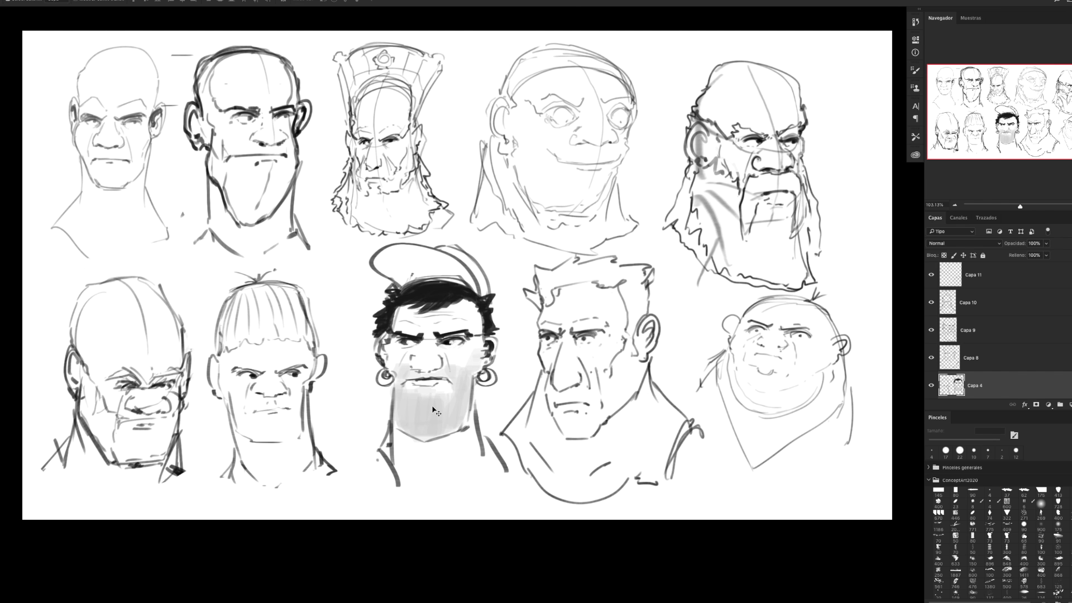
key("b")
left_click(1069, 404, "ctrl")
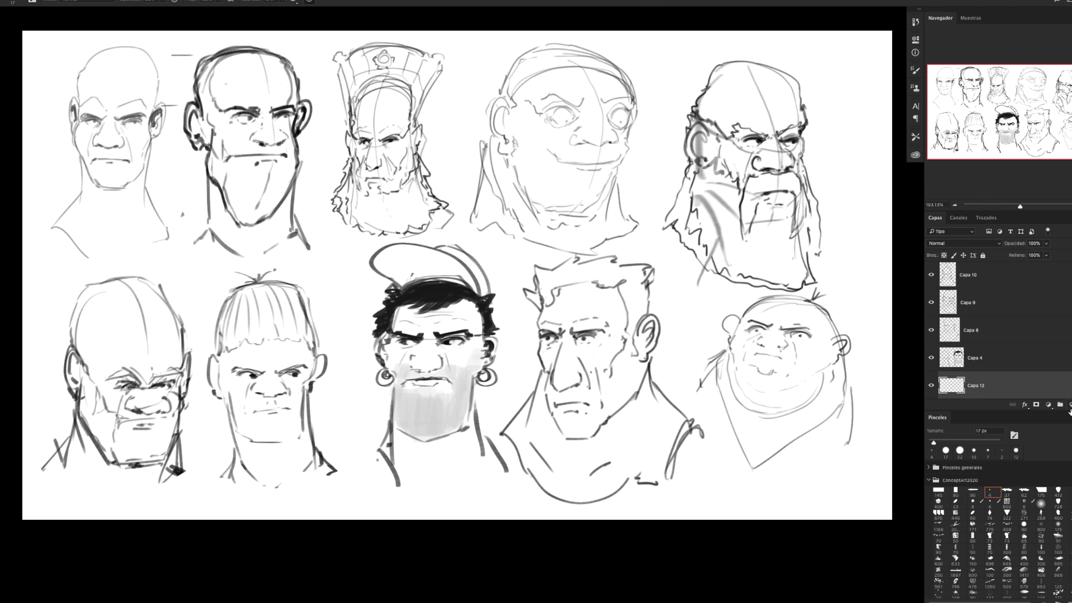
With a larger brush, shade the capped man's cheek and upper lip light gray, sampling the existing gray
left_click(423, 394, "alt")
key("bracketright")
key("bracketright")
mouse_move(391, 344)
left_mouse_down()
mouse_move(397, 369)
mouse_move(407, 358)
mouse_move(453, 364)
mouse_move(472, 338)
mouse_move(441, 323)
mouse_move(469, 305)
mouse_move(430, 336)
mouse_move(402, 316)
mouse_move(411, 328)
mouse_move(388, 360)
mouse_move(449, 382)
left_mouse_up()
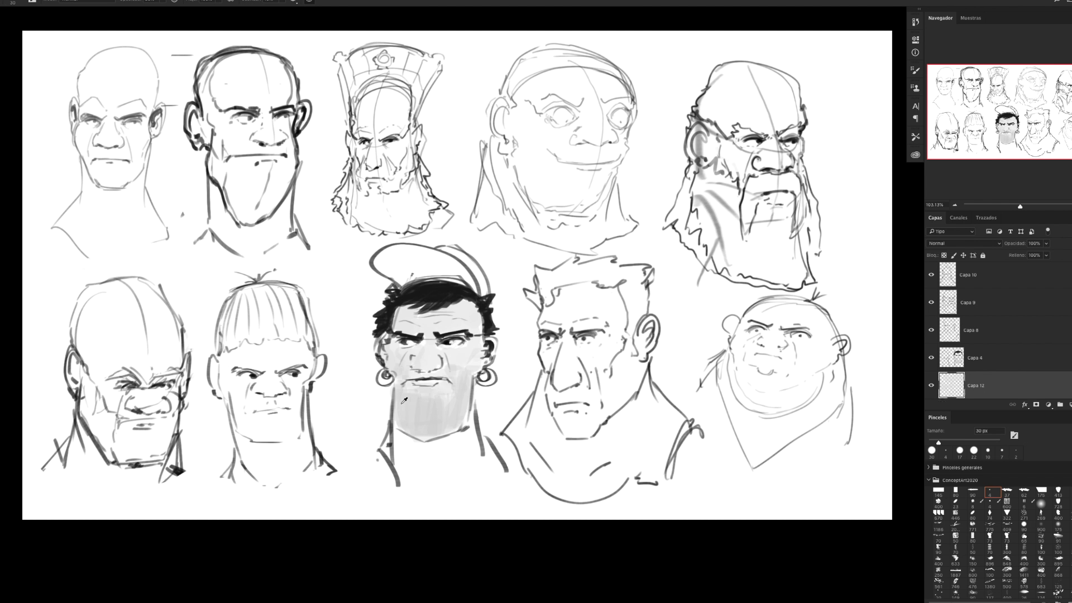
left_click(387, 348, "alt")
mouse_move(385, 352)
left_mouse_down()
mouse_move(397, 372)
mouse_move(469, 372)
mouse_move(461, 408)
mouse_move(409, 385)
mouse_move(402, 429)
mouse_move(446, 412)
mouse_move(423, 423)
mouse_move(402, 405)
mouse_move(397, 480)
mouse_move(416, 445)
mouse_move(472, 427)
mouse_move(408, 464)
mouse_move(419, 478)
mouse_move(481, 461)
mouse_move(497, 474)
mouse_move(379, 446)
mouse_move(375, 475)
left_mouse_up()
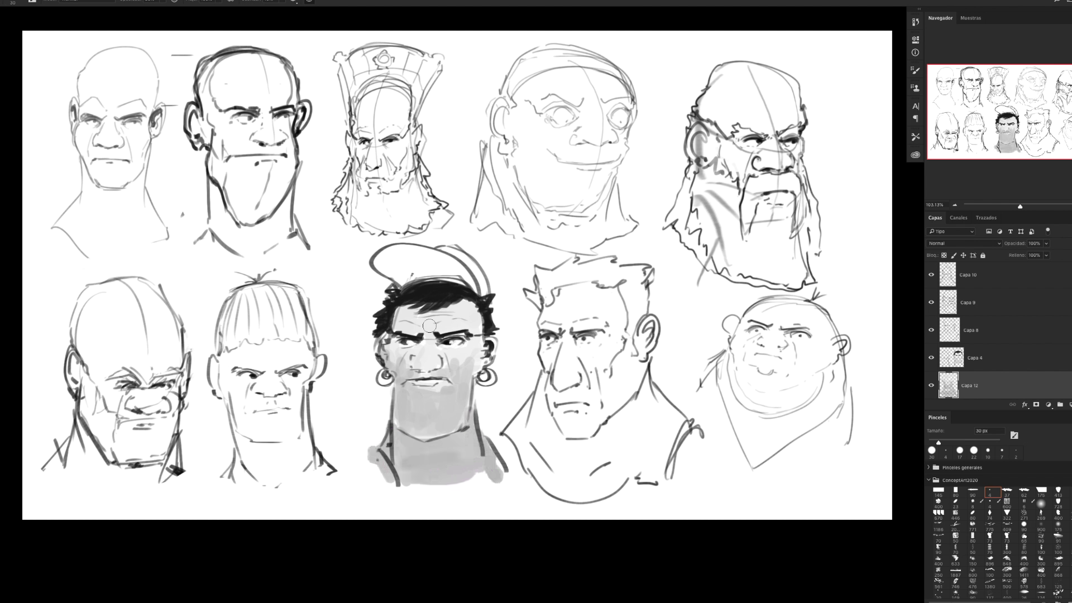
Shade the cap, hair, right side of the face, neck and chest gray, then reduce the brush to 19 px
mouse_move(399, 309)
left_mouse_down()
mouse_move(441, 305)
mouse_move(402, 286)
mouse_move(386, 252)
mouse_move(381, 261)
mouse_move(477, 293)
left_mouse_up()
left_click_drag(447, 252, 484, 296)
mouse_move(475, 405)
left_mouse_down()
mouse_move(495, 469)
mouse_move(475, 382)
mouse_move(428, 381)
mouse_move(449, 386)
left_mouse_up()
key("bracketleft")
right_click(428, 384, "alt")
right_click(422, 382, "alt")
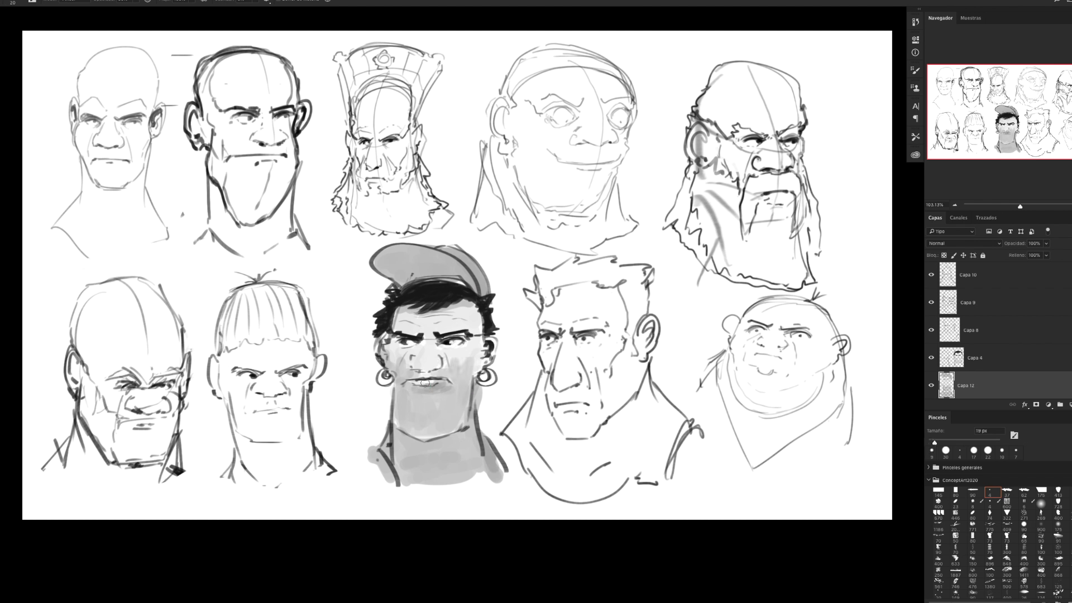
scroll(420, 385, "up", 3)
With a 14 px brush, shade darker gray under the nose and around the eye, temples and earrings
right_click(426, 350, "alt")
left_click_drag(446, 364, 433, 371)
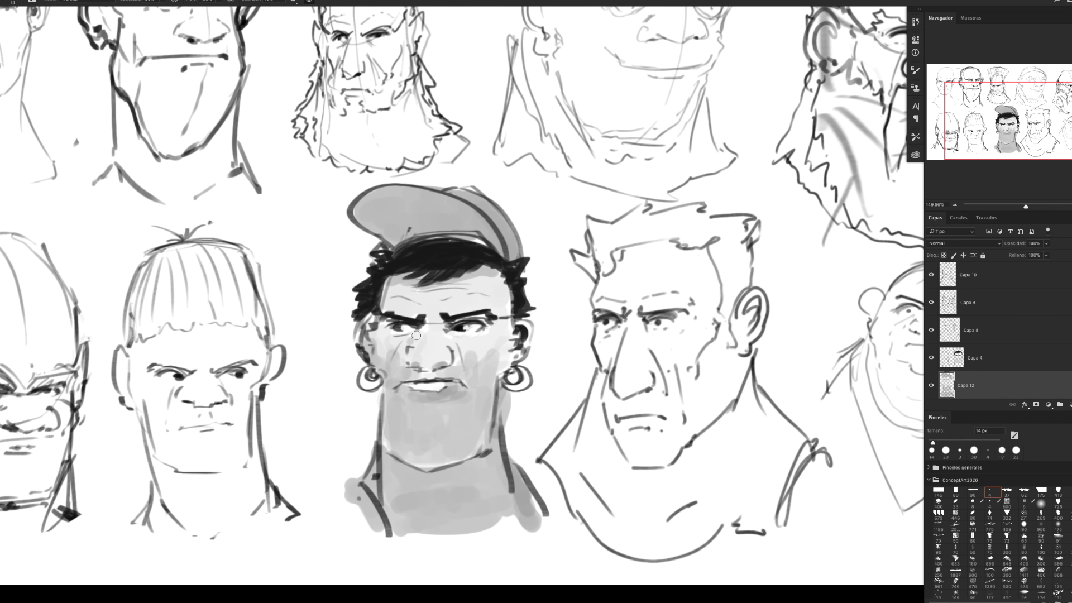
mouse_move(452, 332)
left_mouse_down()
mouse_move(467, 346)
mouse_move(385, 342)
mouse_move(424, 319)
left_mouse_up()
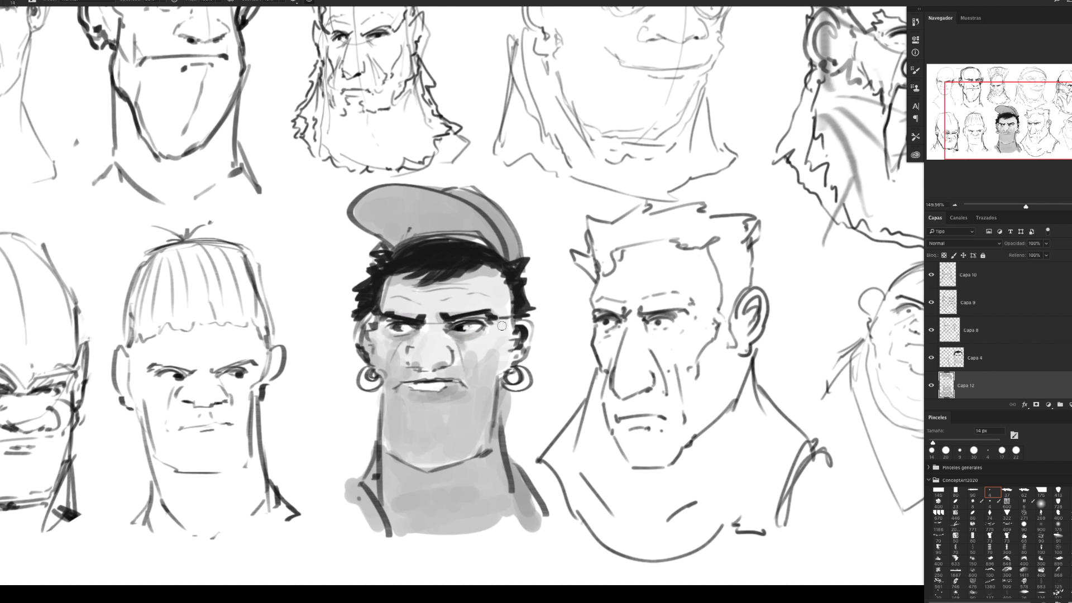
left_click_drag(509, 355, 501, 370)
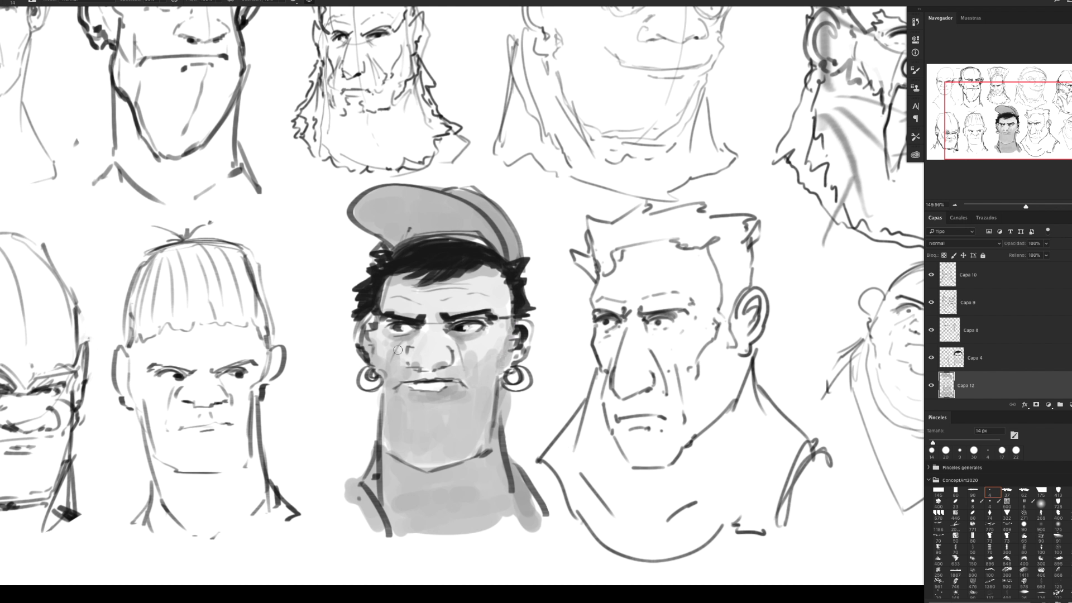
mouse_move(380, 357)
left_mouse_down()
mouse_move(371, 322)
mouse_move(370, 335)
left_mouse_up()
mouse_move(387, 385)
left_mouse_down()
mouse_move(368, 377)
mouse_move(399, 368)
left_mouse_up()
mouse_move(514, 374)
left_mouse_down()
mouse_move(516, 385)
mouse_move(524, 321)
mouse_move(481, 380)
left_mouse_up()
Select Capa 4 and add a new layer, Capa 13, above it
key("b")
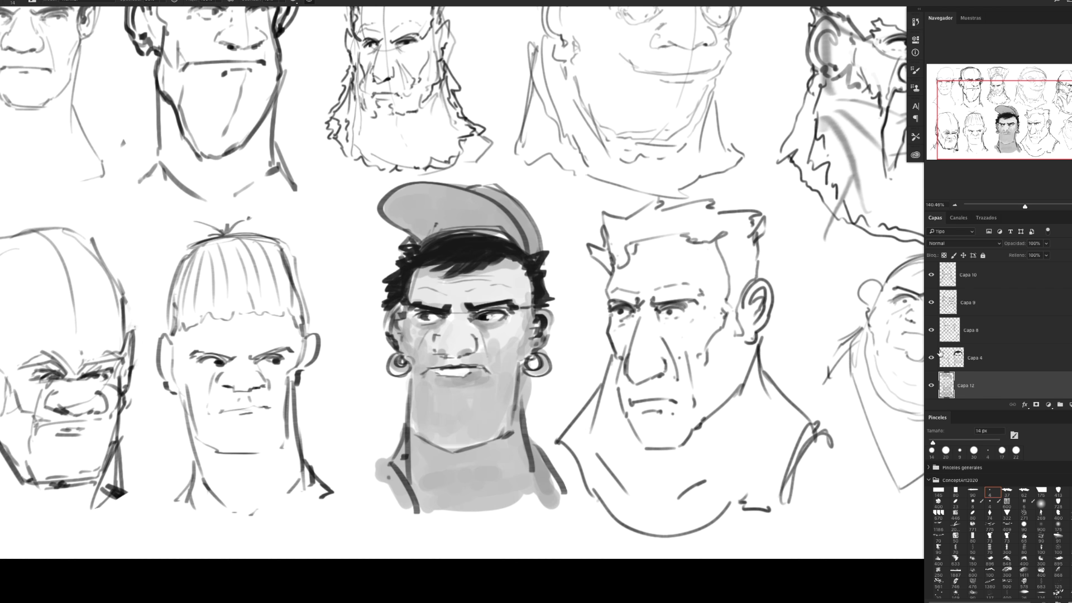
left_click(978, 362)
key("ctrl+shift+n")
key("Return")
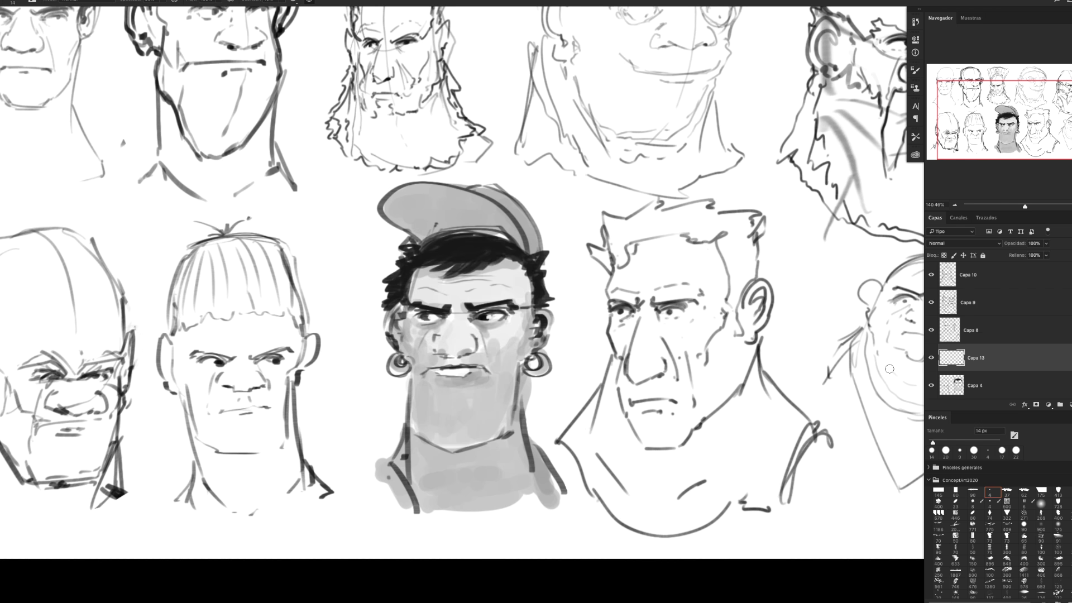
On Capa 13, paint light highlights on the eyebrow and forehead with 9–18 px brushes, then zoom to 100%
right_click(488, 303, "alt")
mouse_move(489, 303)
left_mouse_down()
mouse_move(487, 316)
mouse_move(433, 319)
mouse_move(469, 341)
left_mouse_up()
key("z")
key("b")
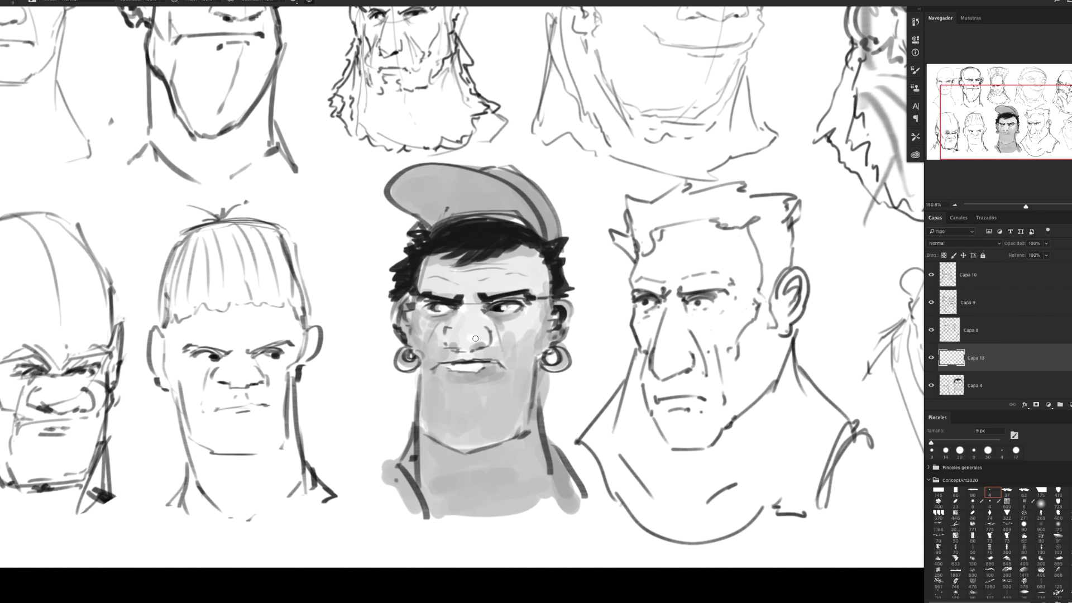
left_click_drag(503, 283, 525, 285)
key("bracketright")
left_click_drag(451, 287, 427, 283)
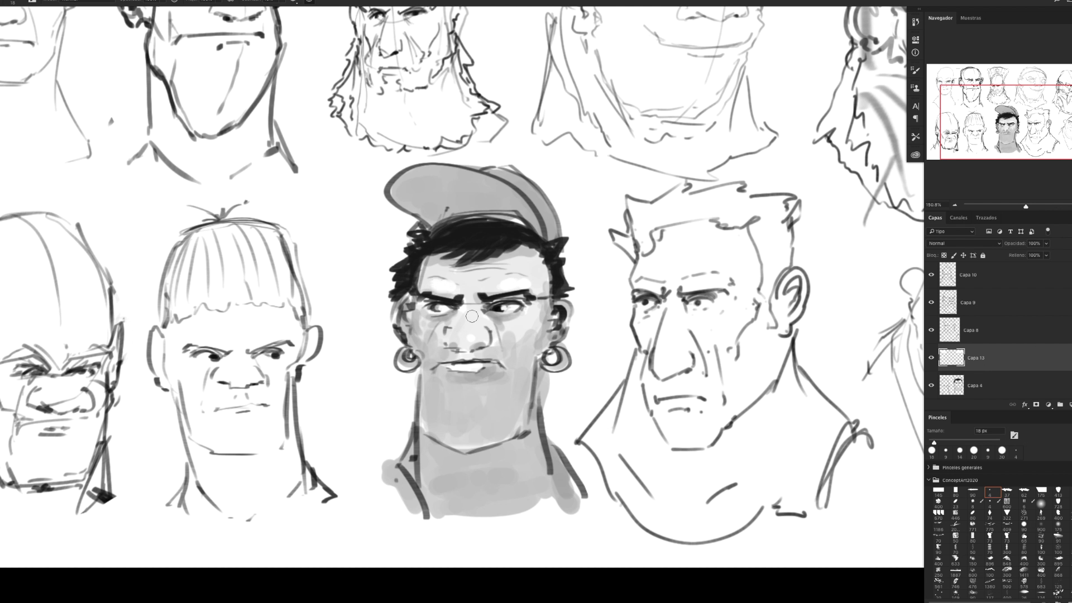
mouse_move(533, 285)
left_mouse_down()
mouse_move(437, 316)
mouse_move(464, 329)
left_mouse_up()
key("z")
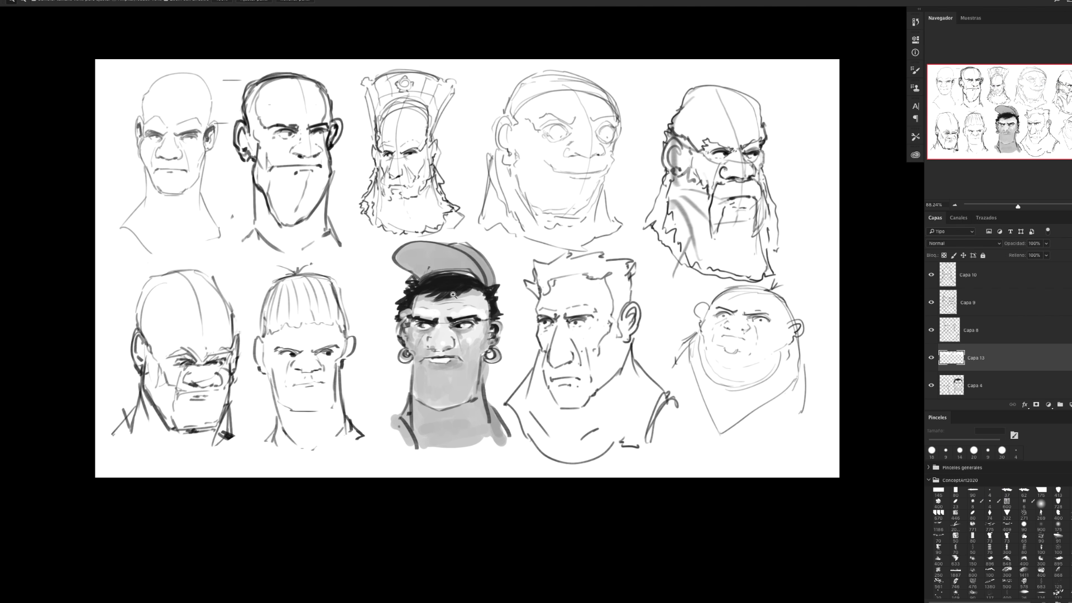
left_click(460, 302)
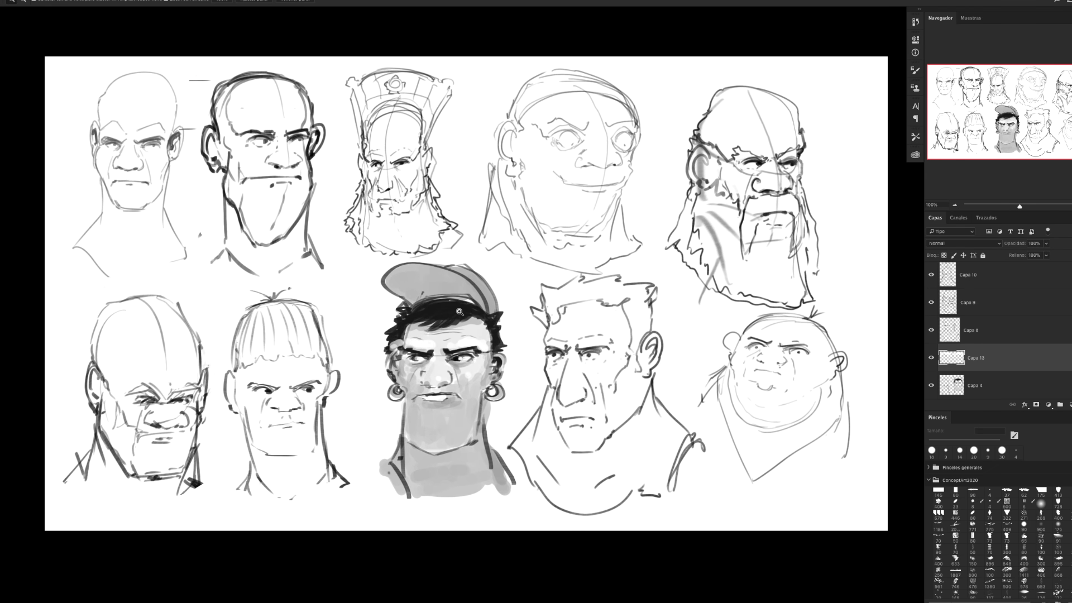